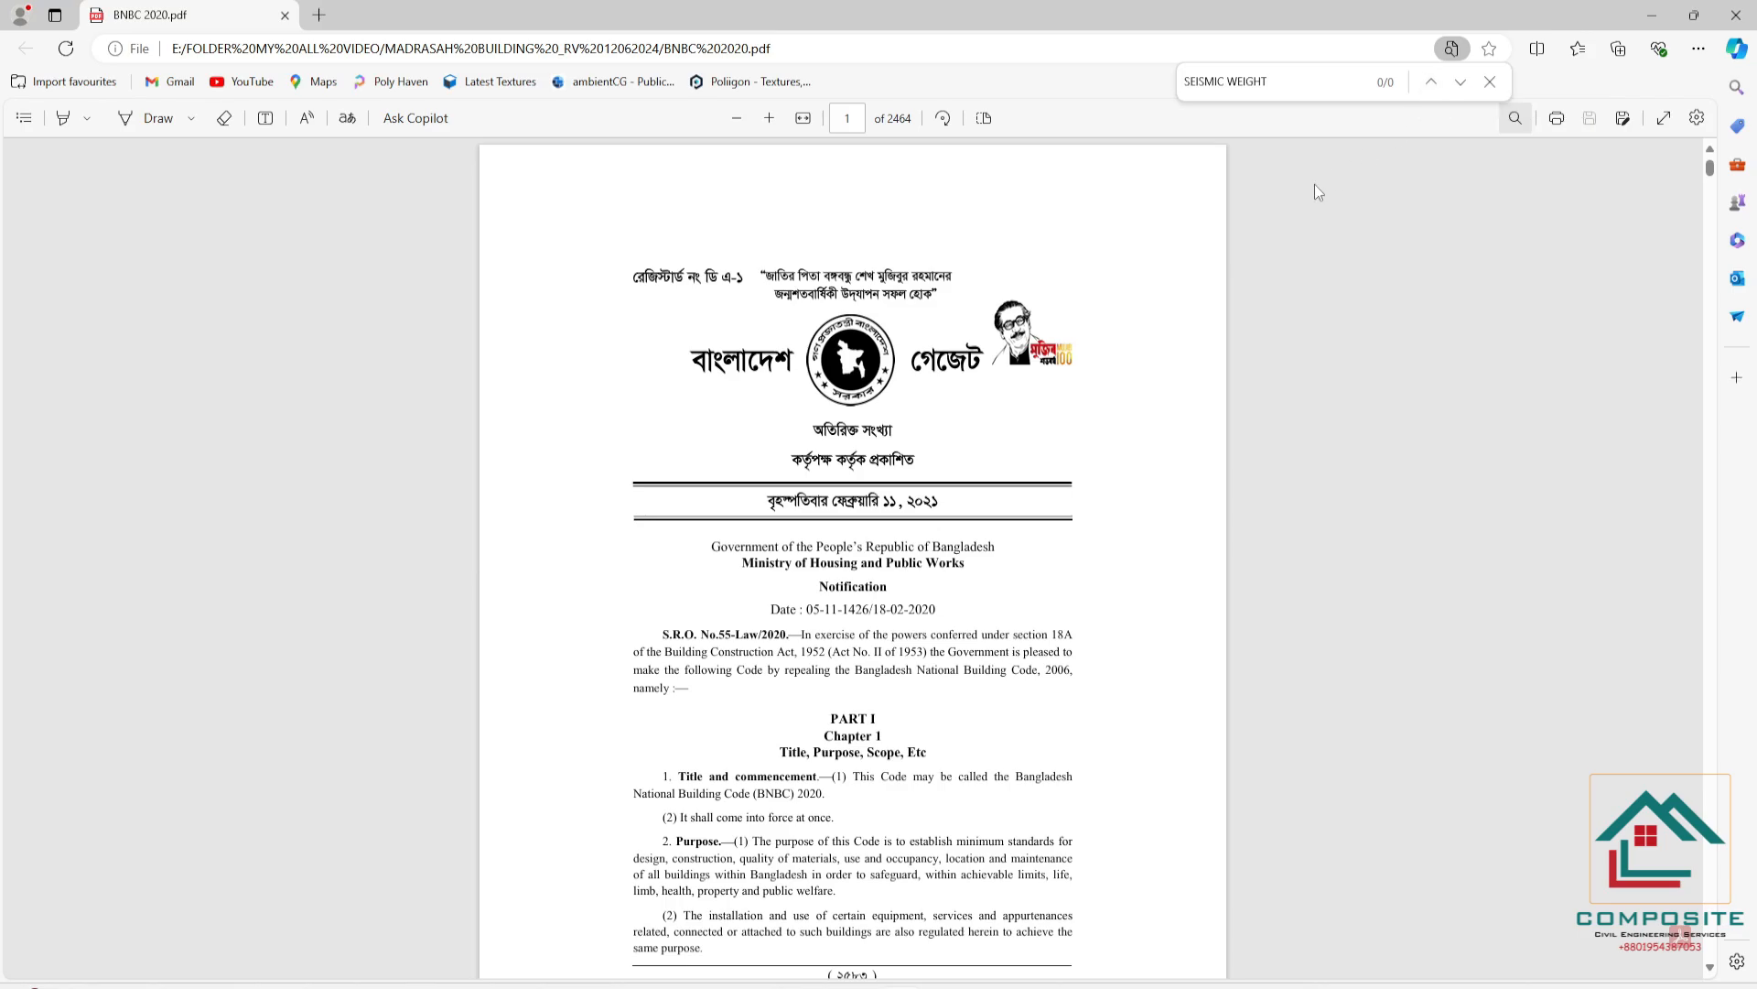
- Go through the "SEISMIC WEIGHT" matches in the BNBC 2020 PDF to section 2.5.7.3 on page 631
scroll(1181, 315, down, 3)
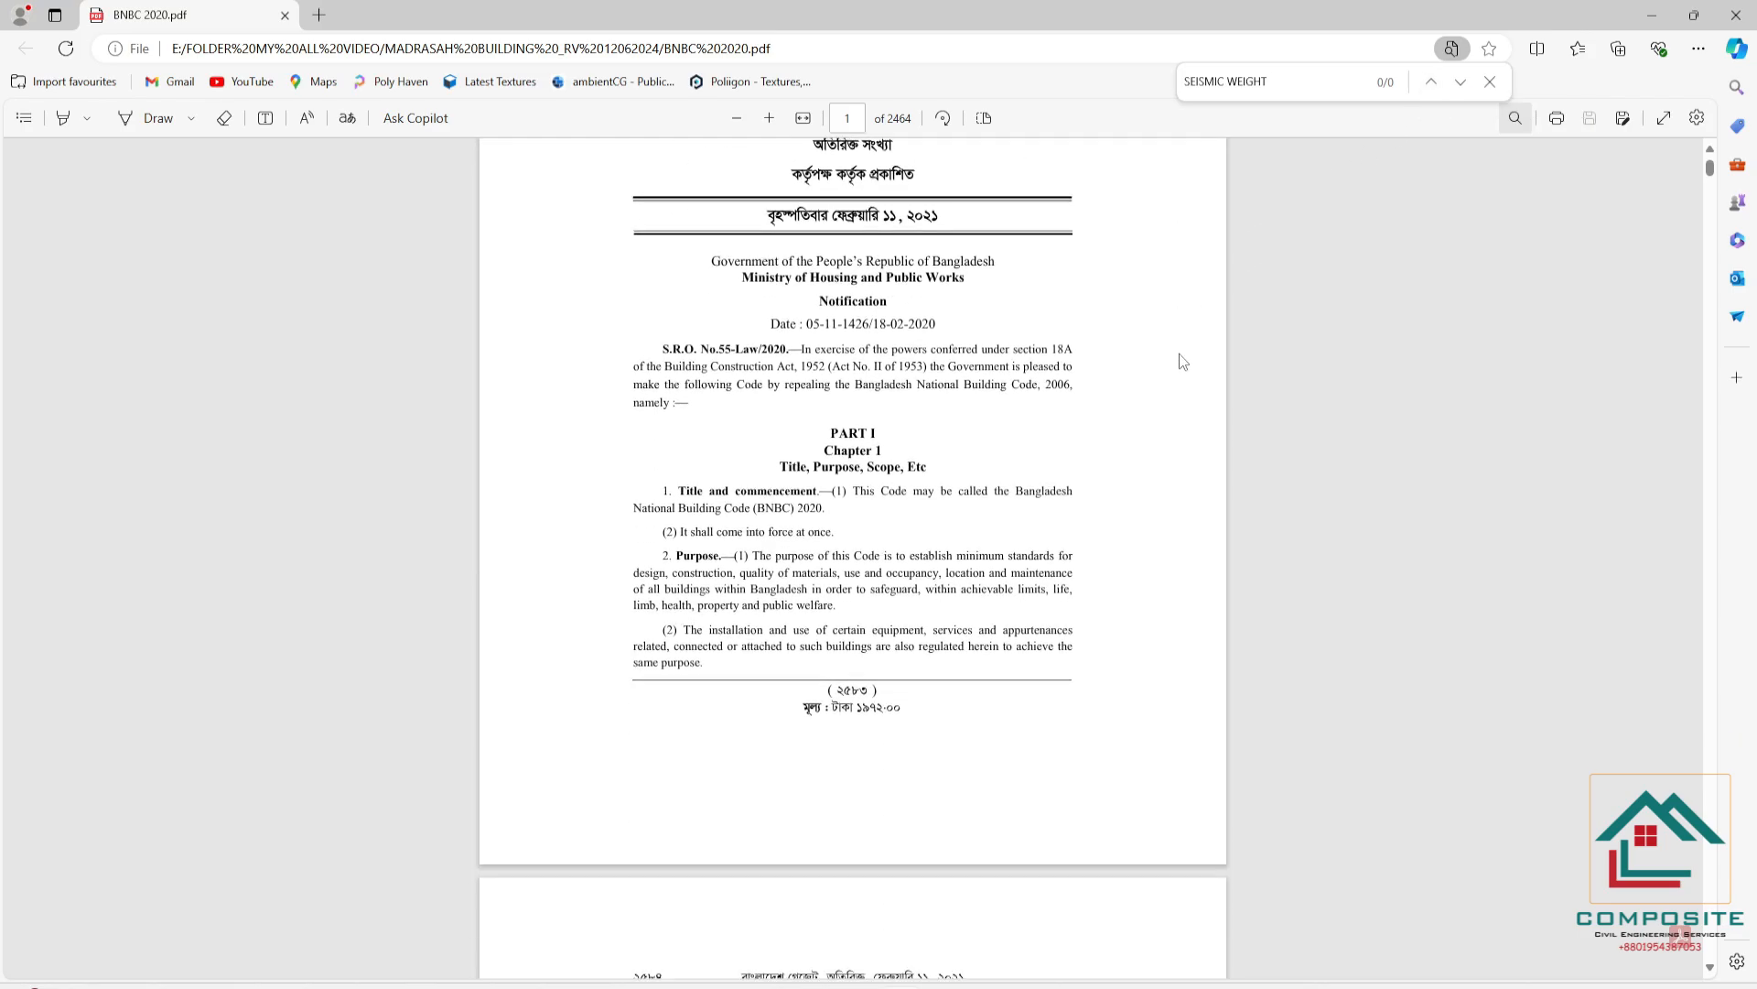
click(1433, 83)
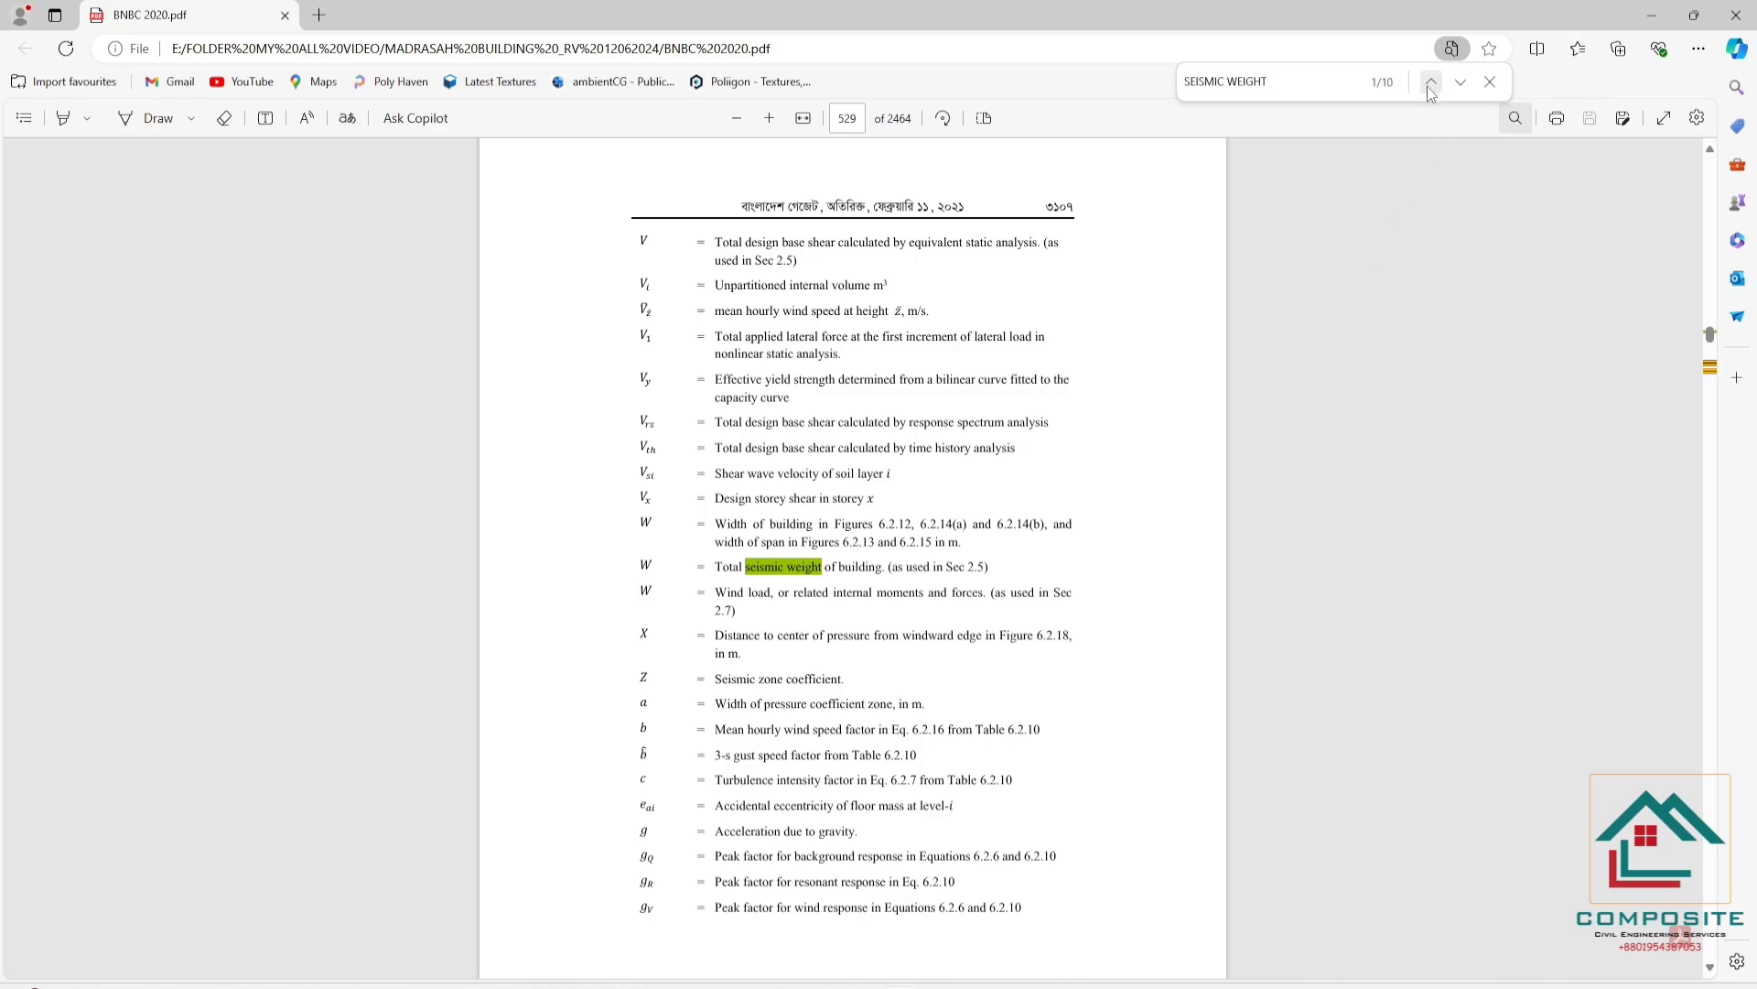
click(1430, 84)
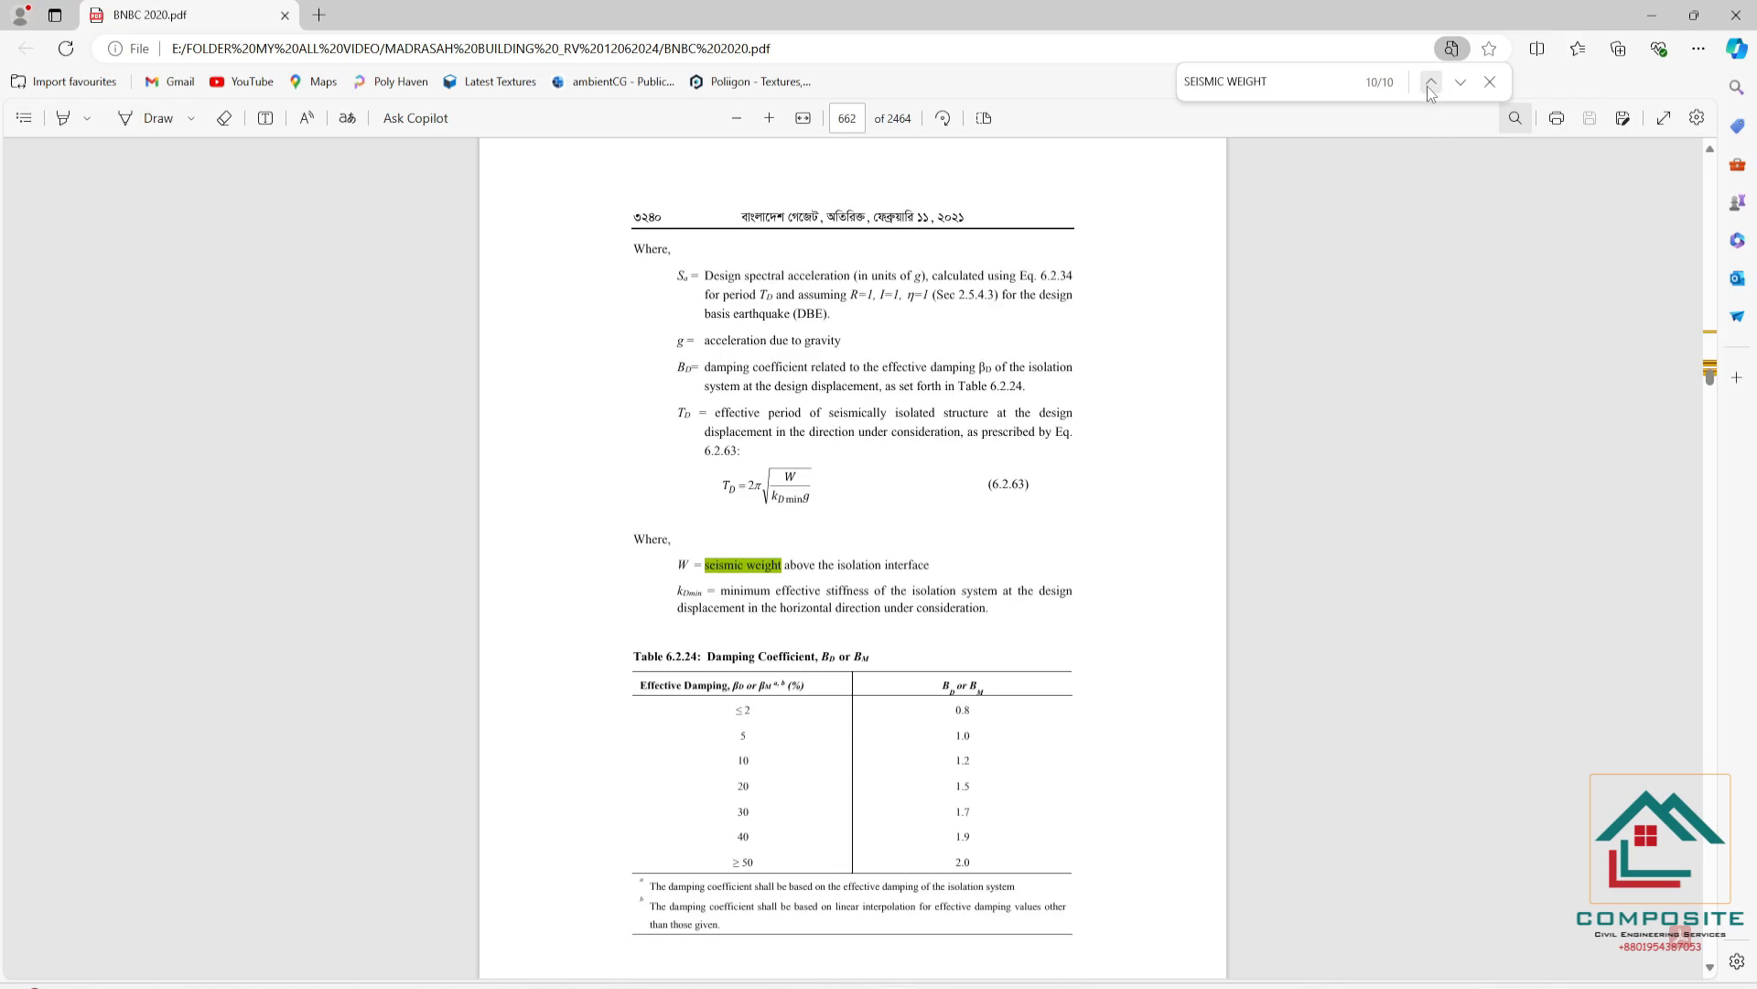
click(1430, 84)
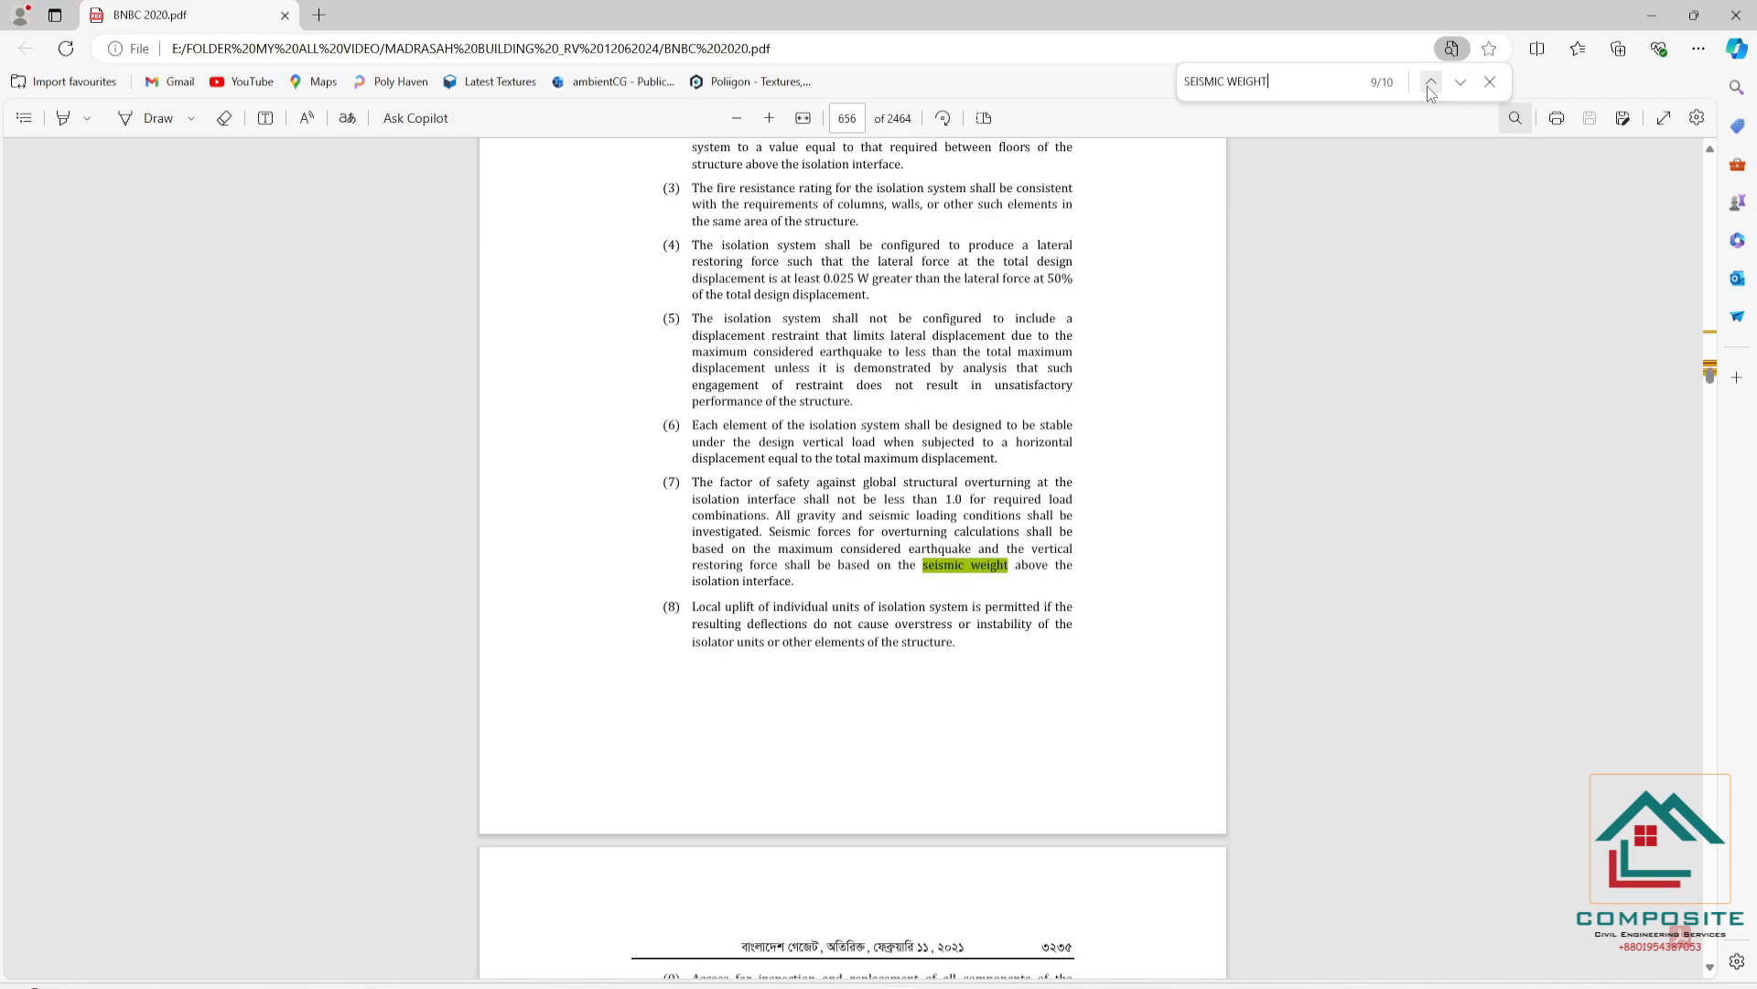
click(1430, 85)
click(1430, 85)
click(1430, 84)
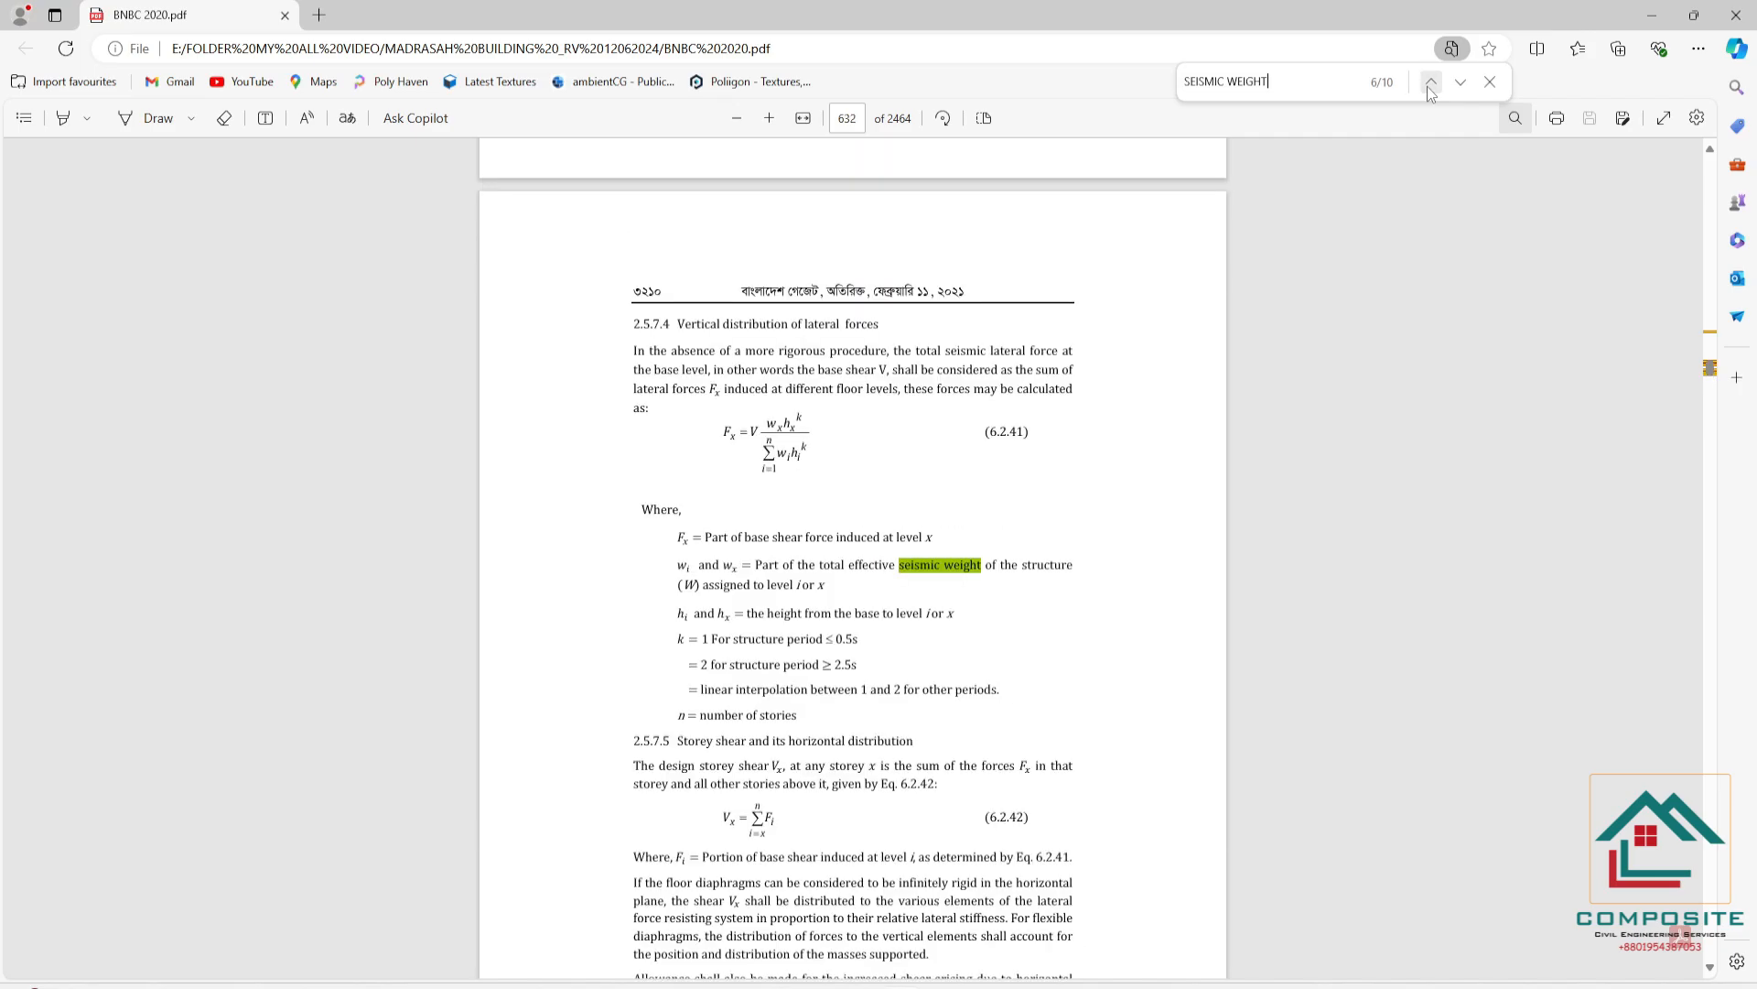
scroll(1011, 435, up, 9)
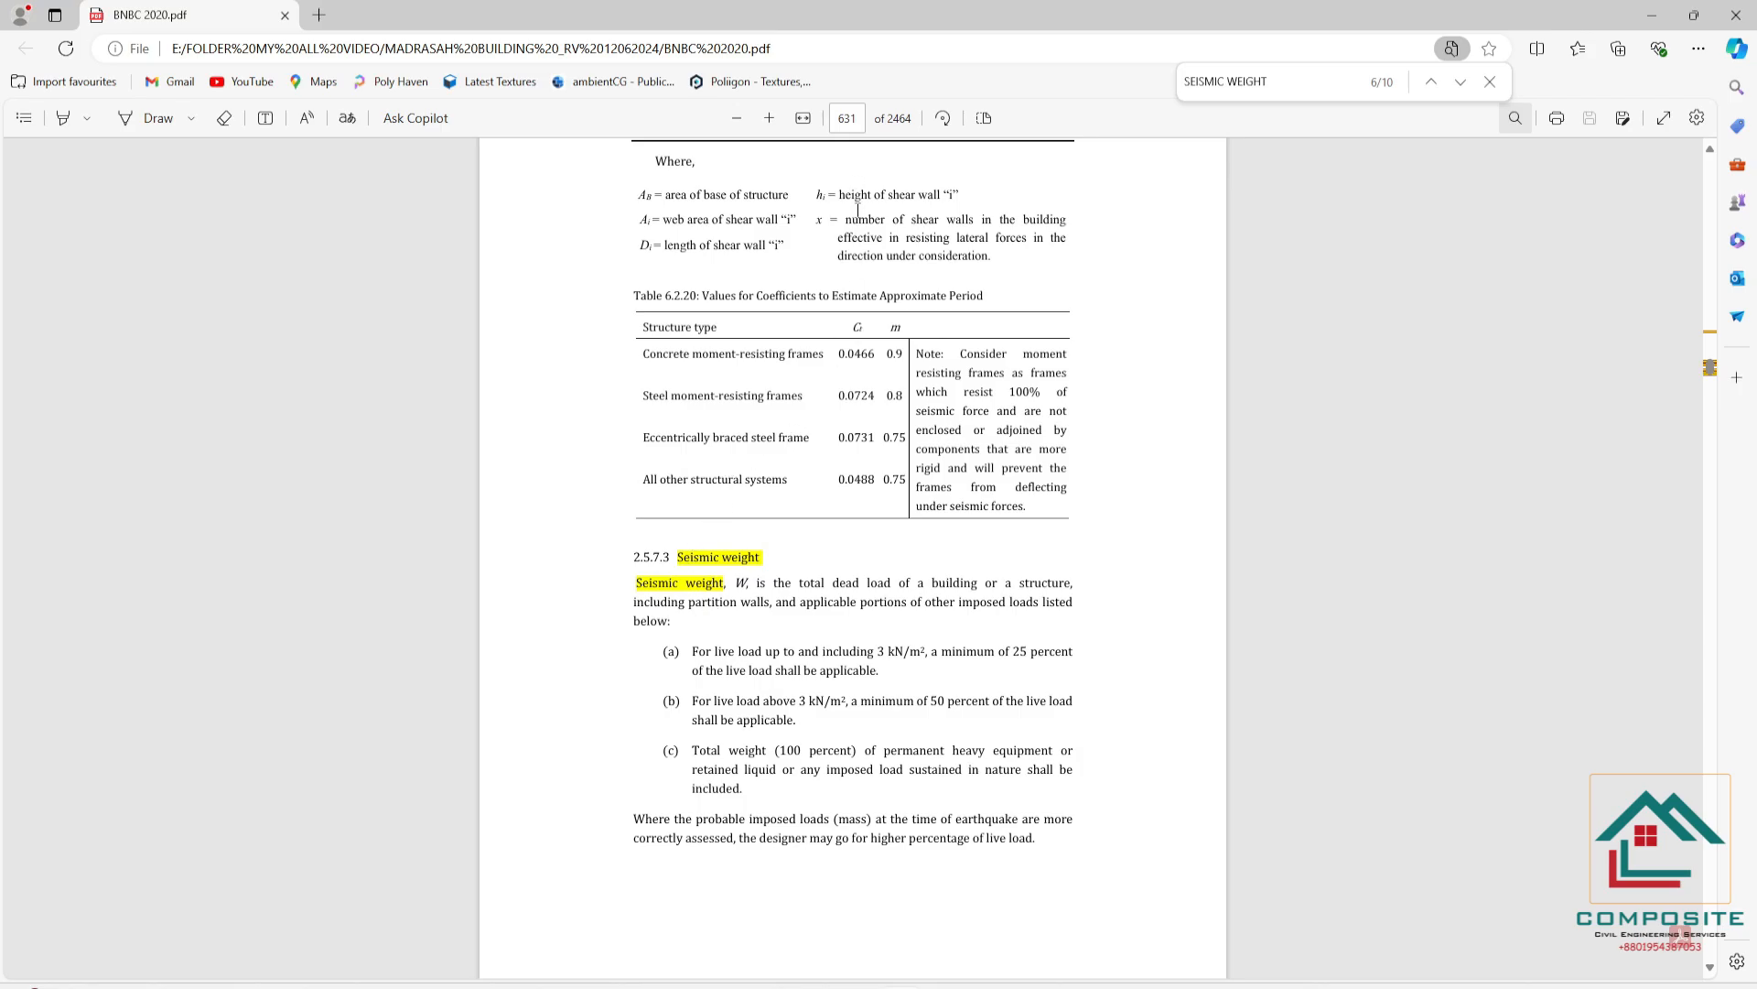
scroll(858, 216, up, 3)
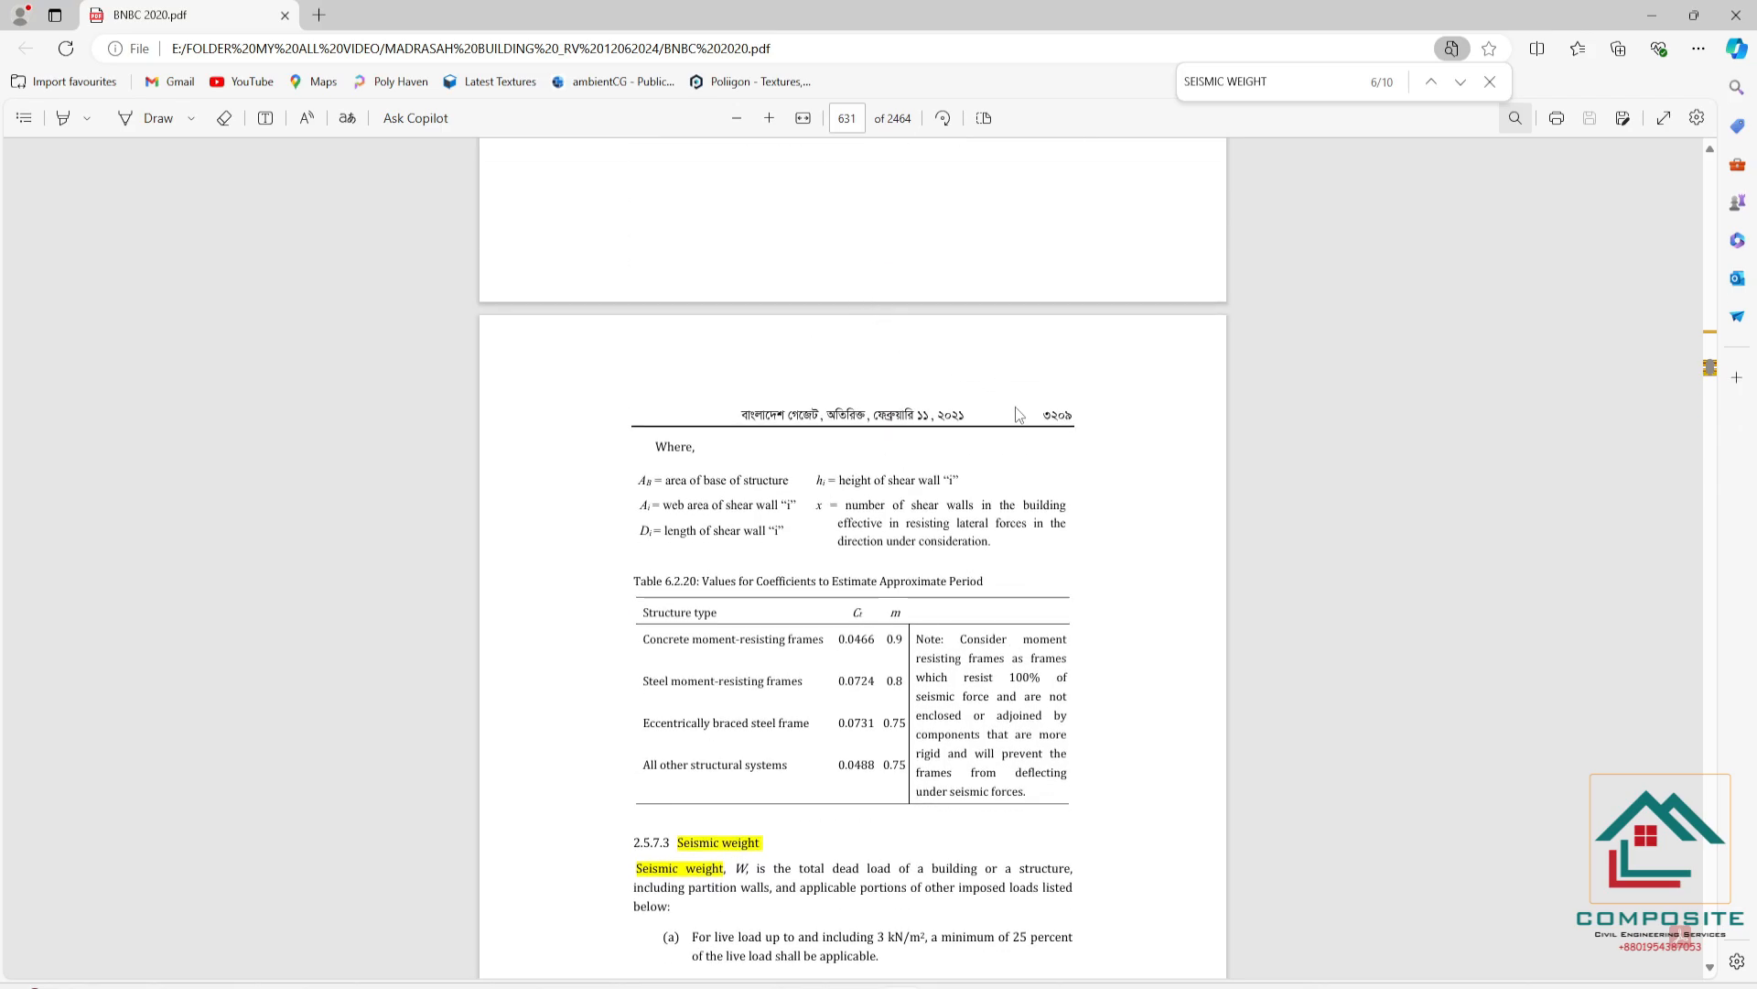
double_click(1051, 414)
scroll(953, 652, down, 1)
scroll(953, 651, down, 3)
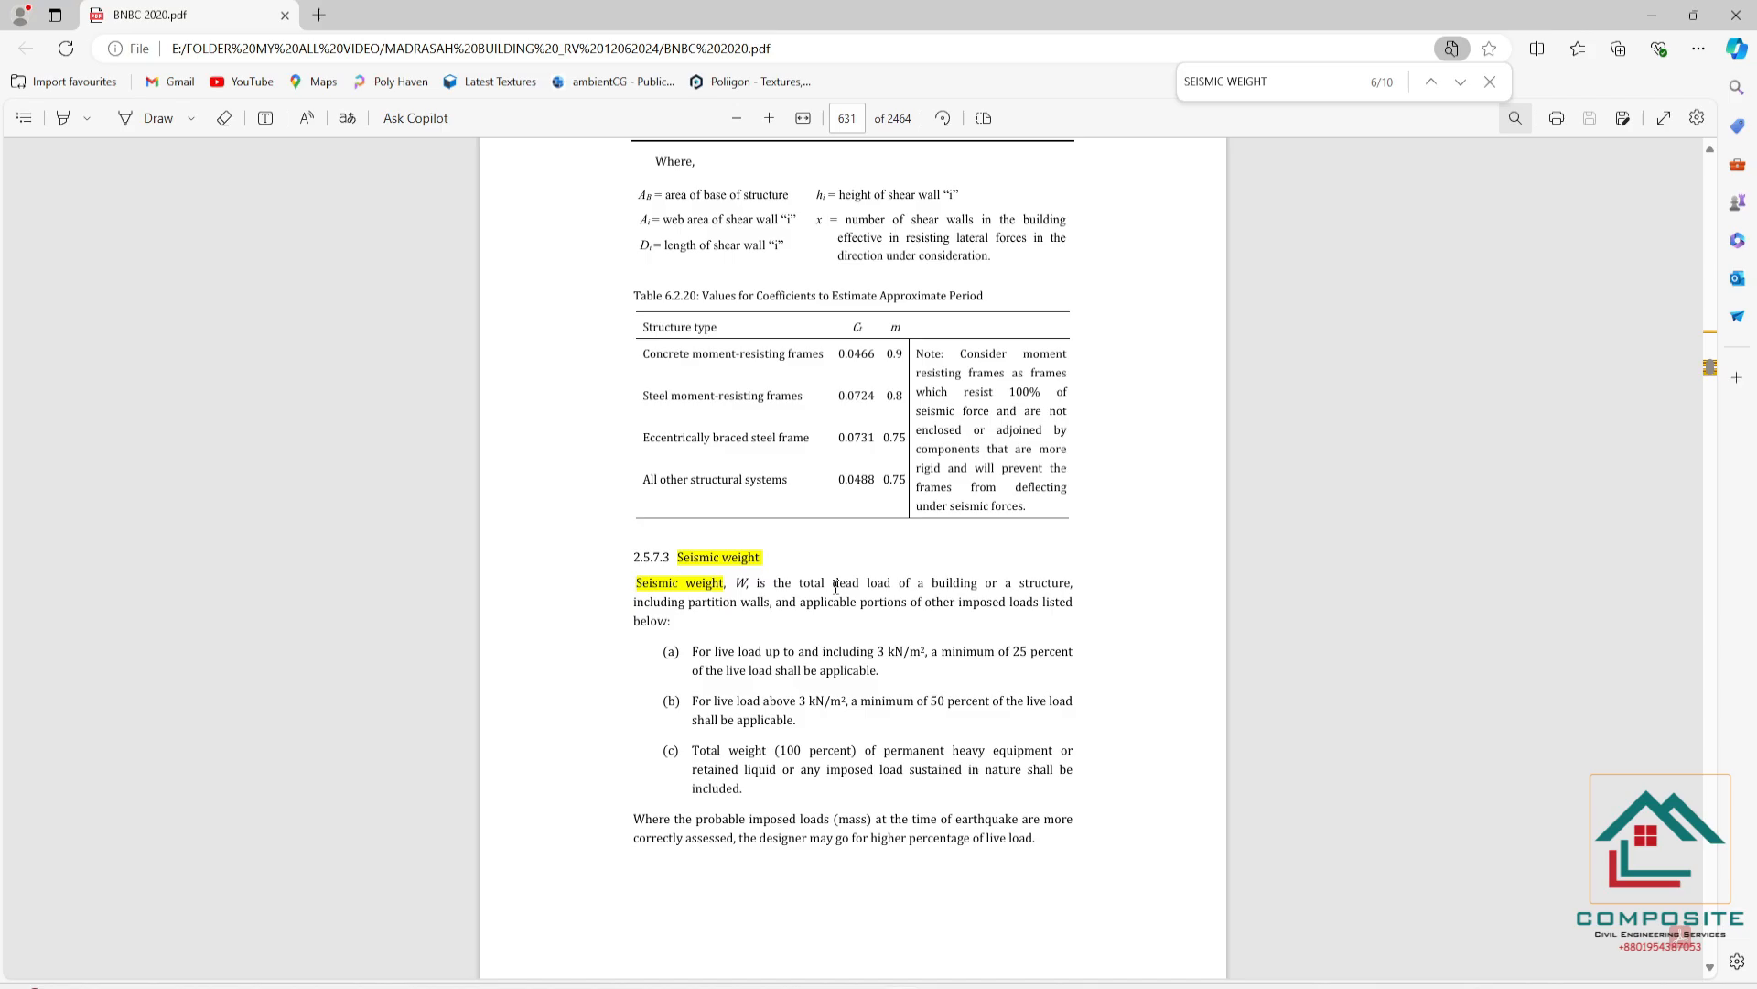
- Examine section 2.5.7.3 for the dead load, live load percentages, heavy equipment and sustained imposed loads to include in the seismic weight
drag(791, 584, 893, 586)
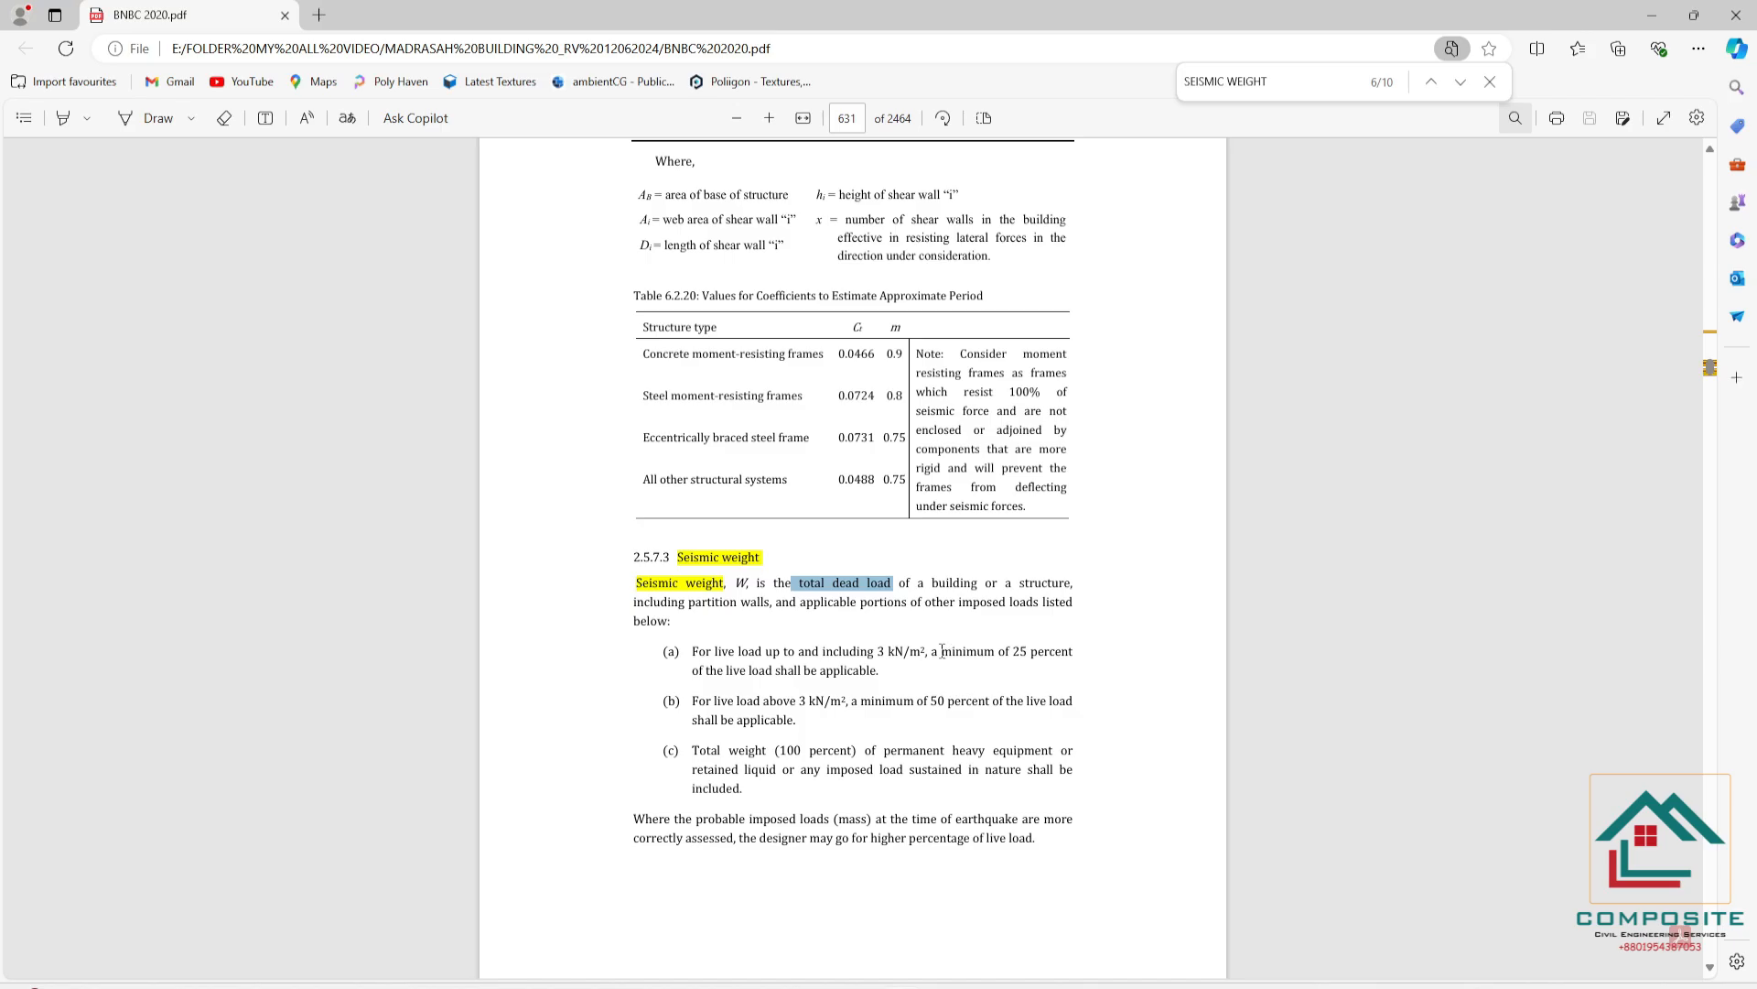
drag(940, 652, 1004, 654)
click(1055, 660)
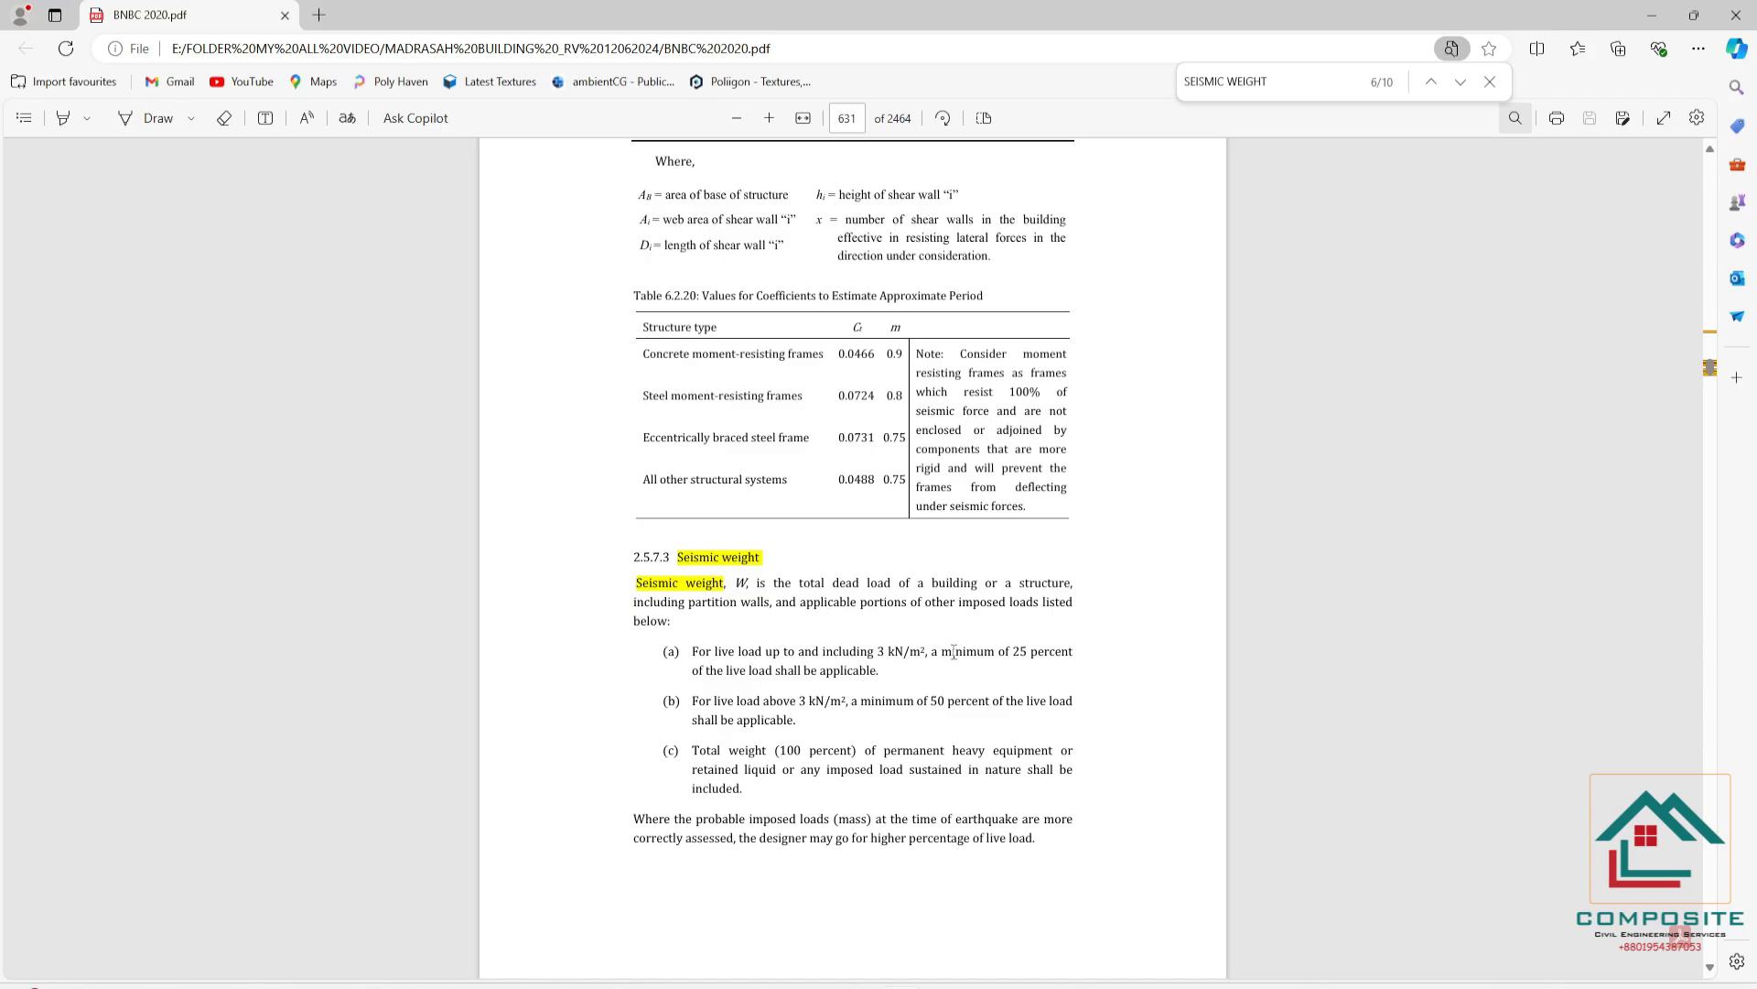
drag(941, 651, 996, 652)
drag(863, 703, 1016, 701)
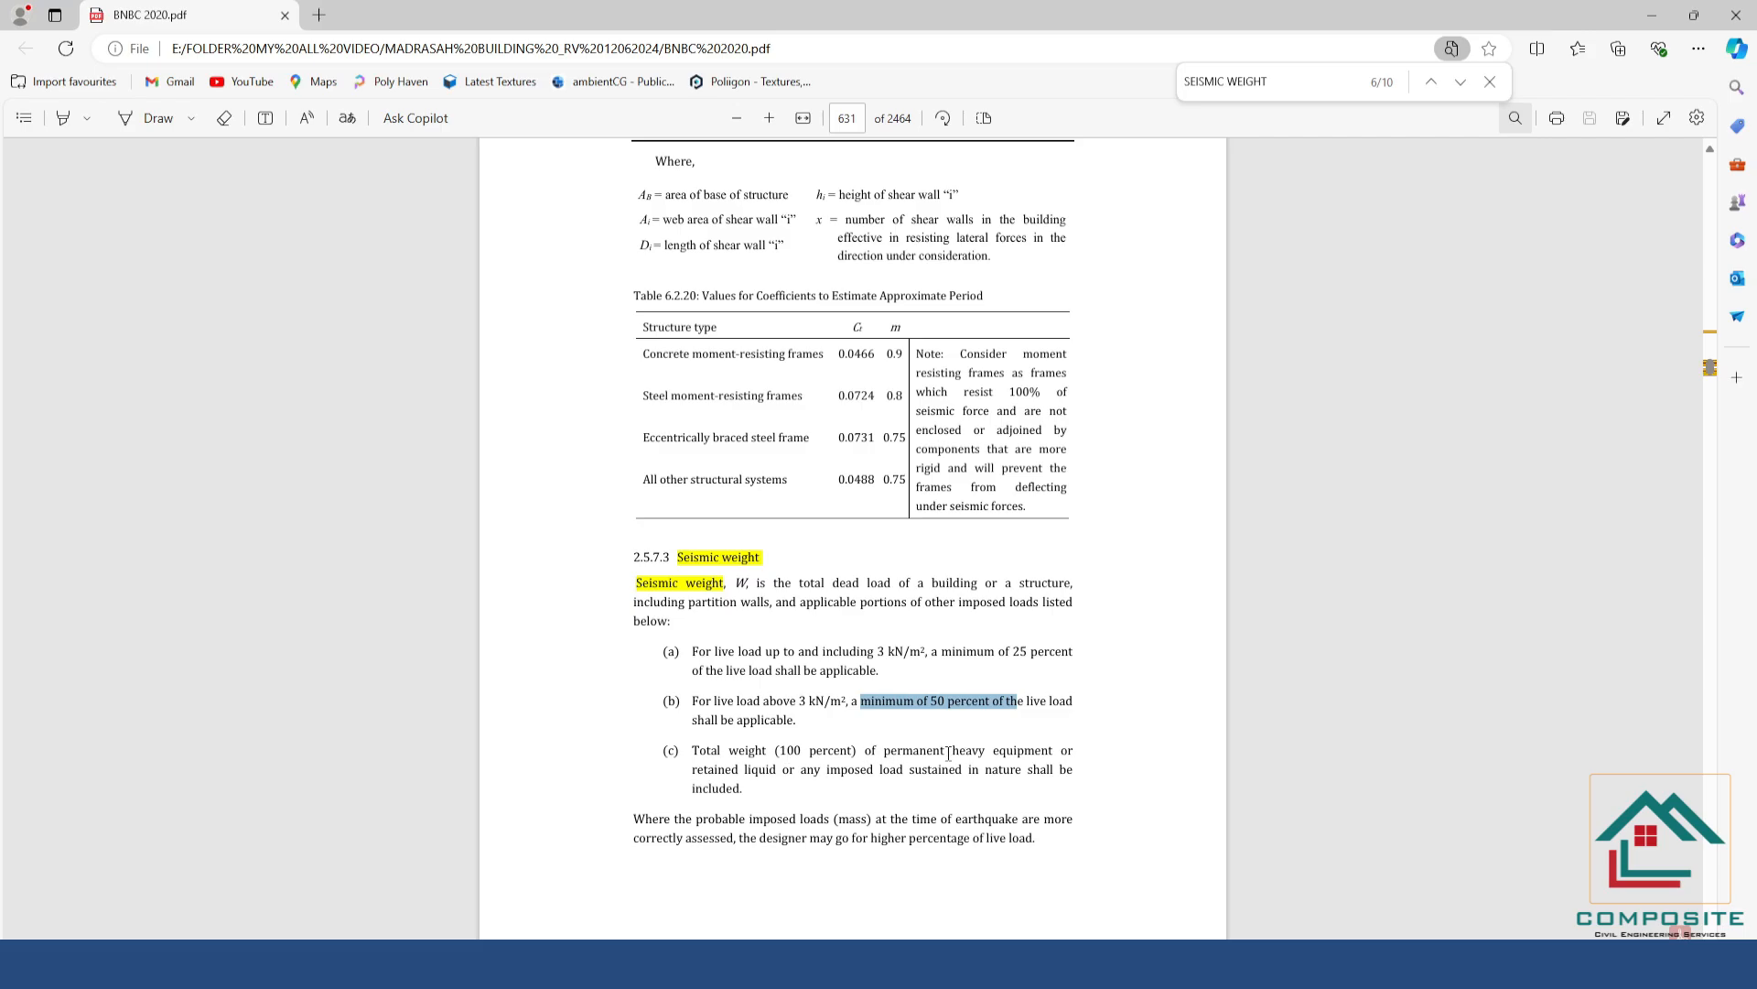
drag(950, 750, 1052, 750)
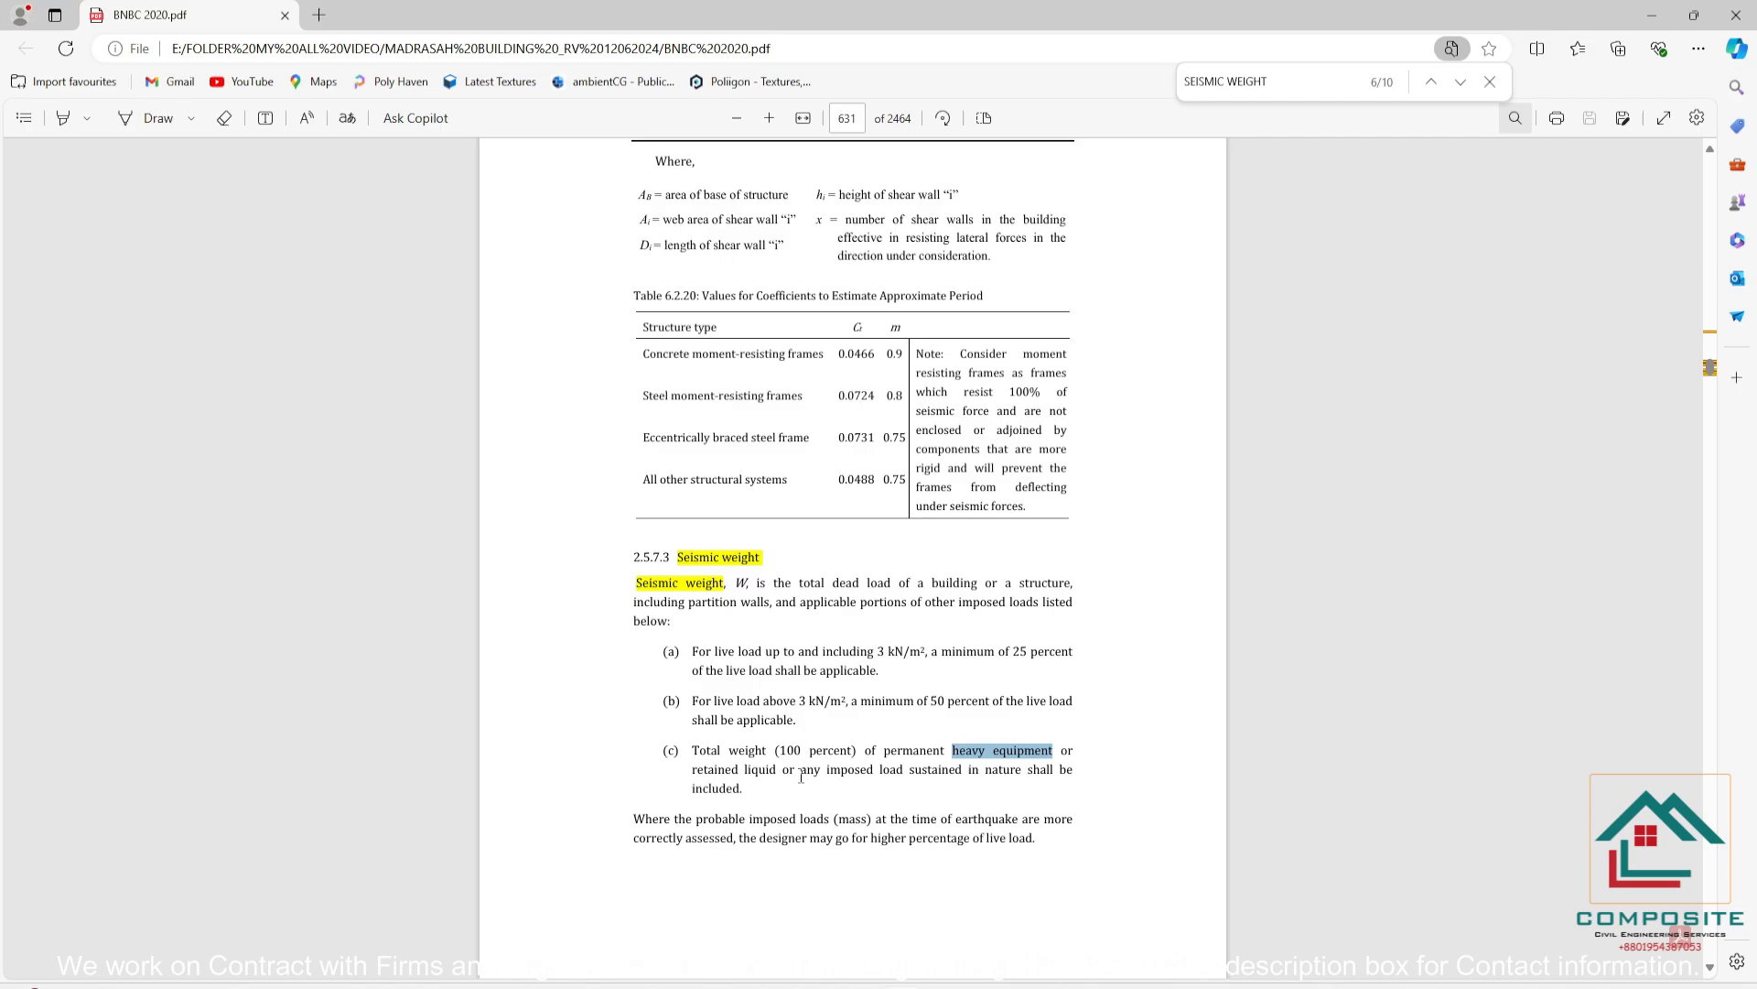
drag(801, 771, 1032, 777)
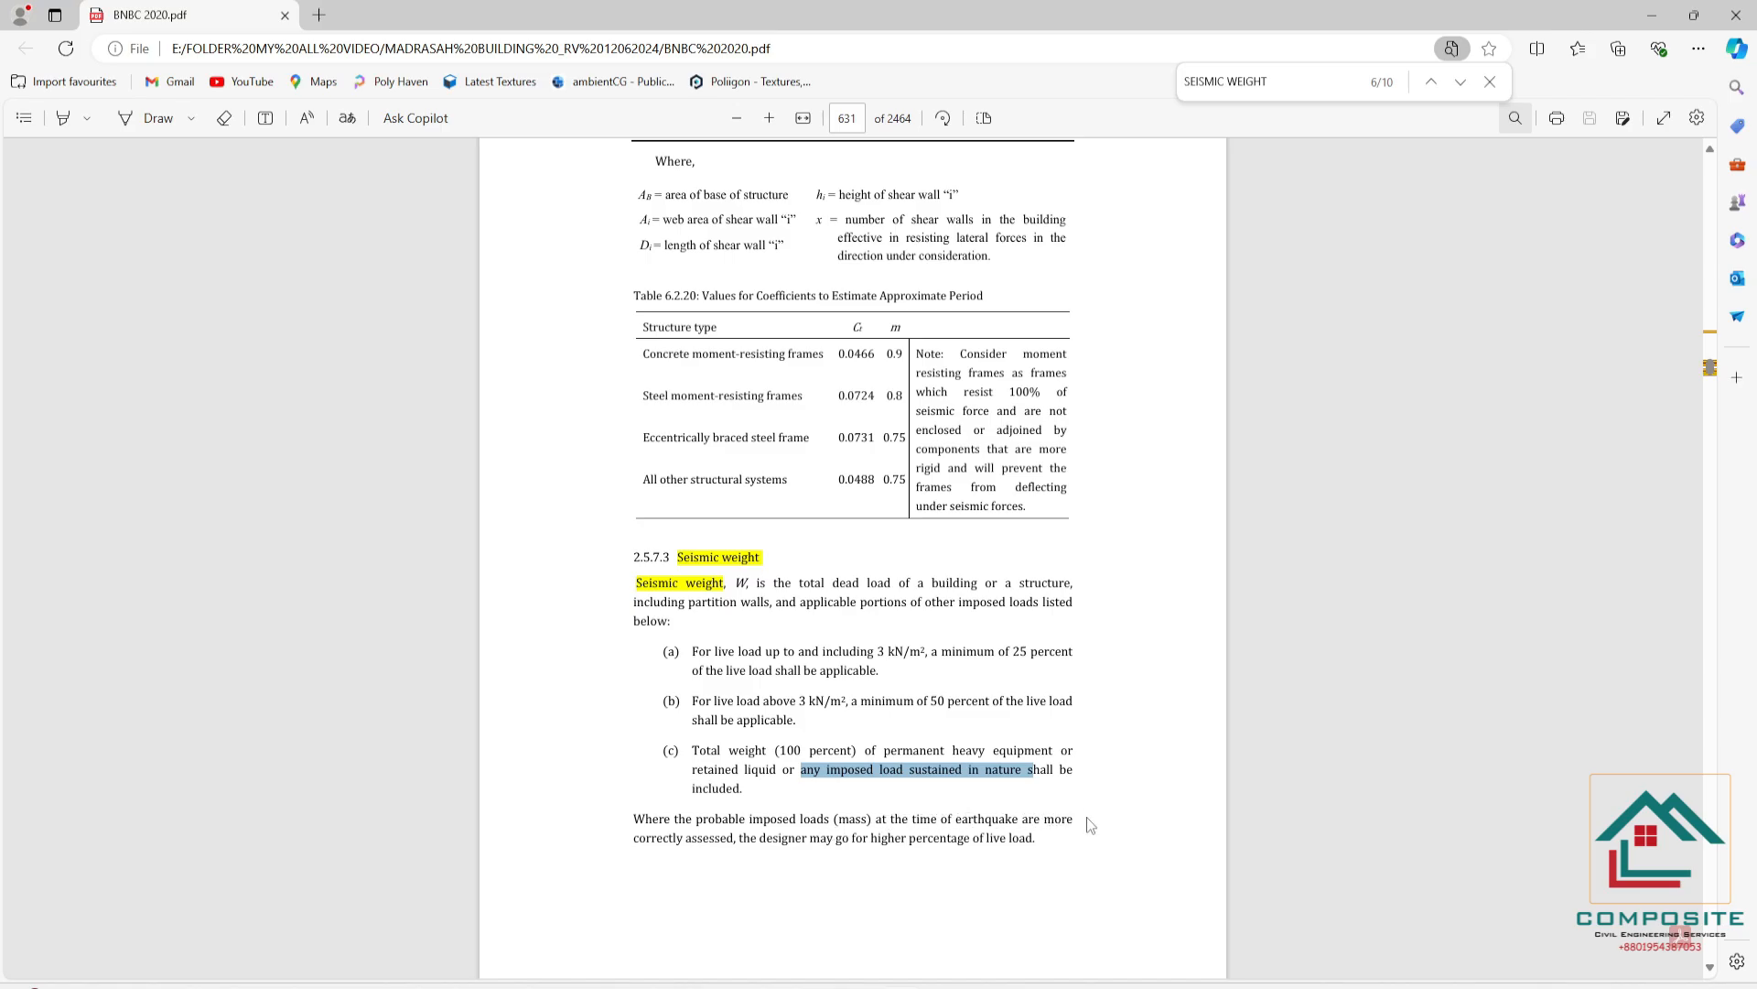
scroll(798, 834, down, 1)
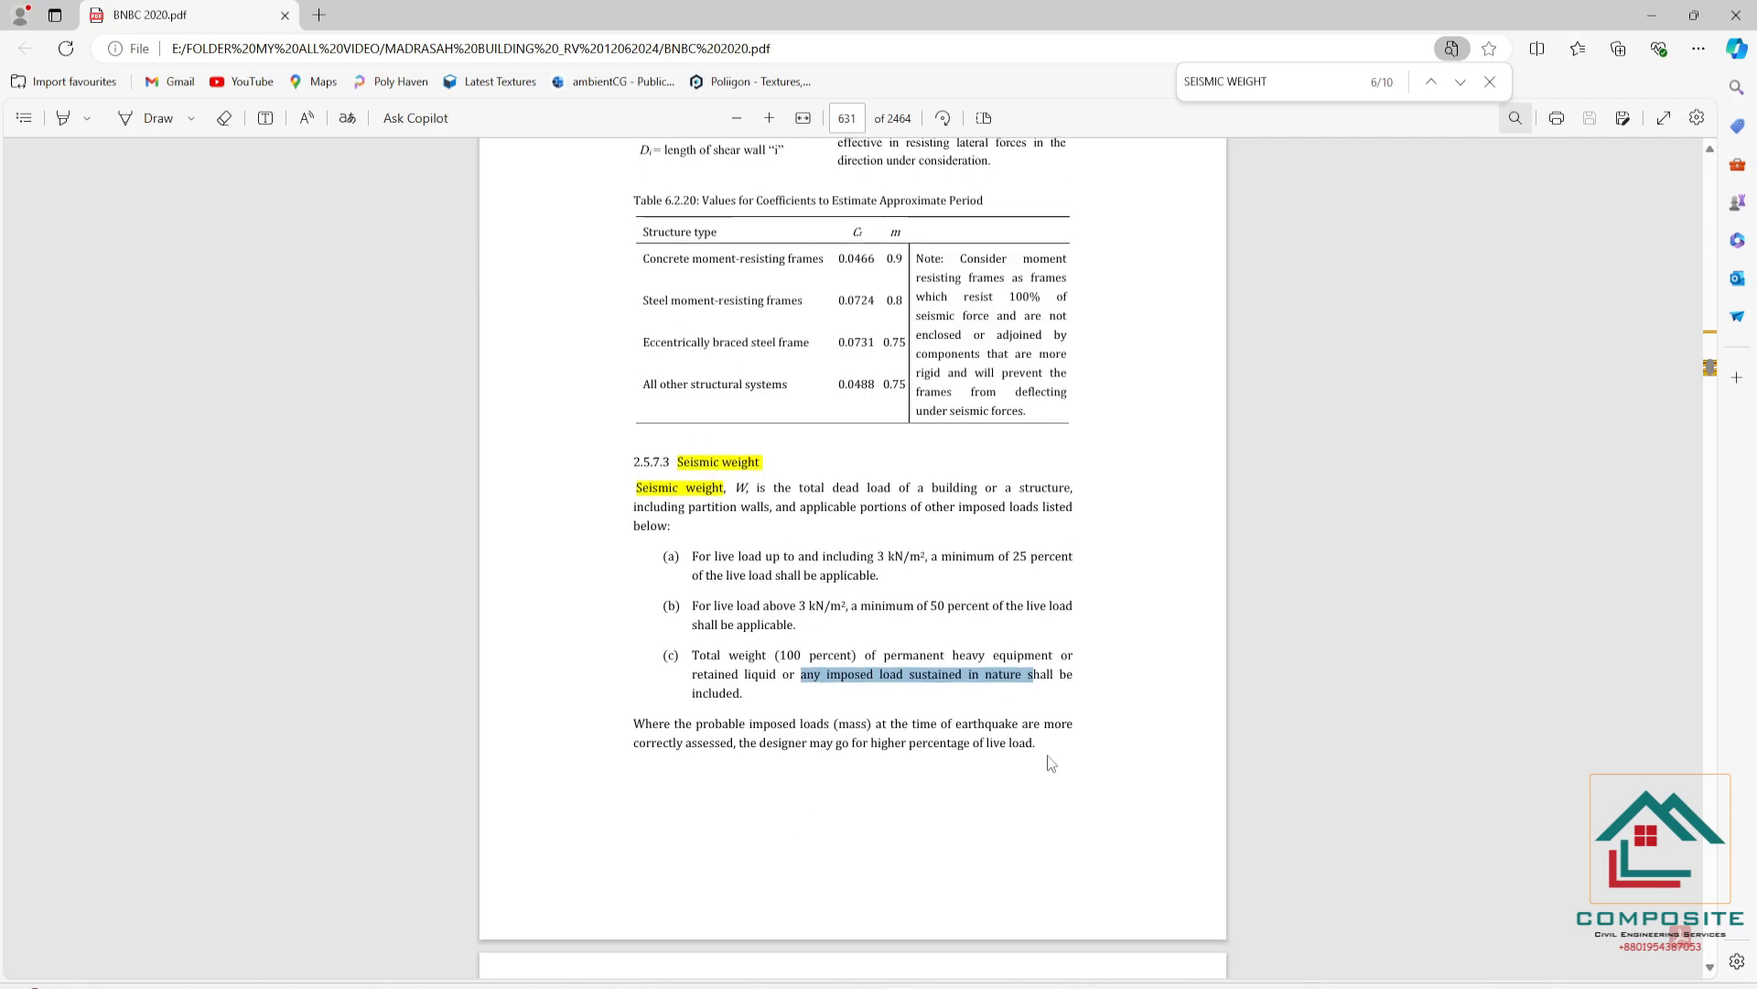
scroll(1048, 748, down, 4)
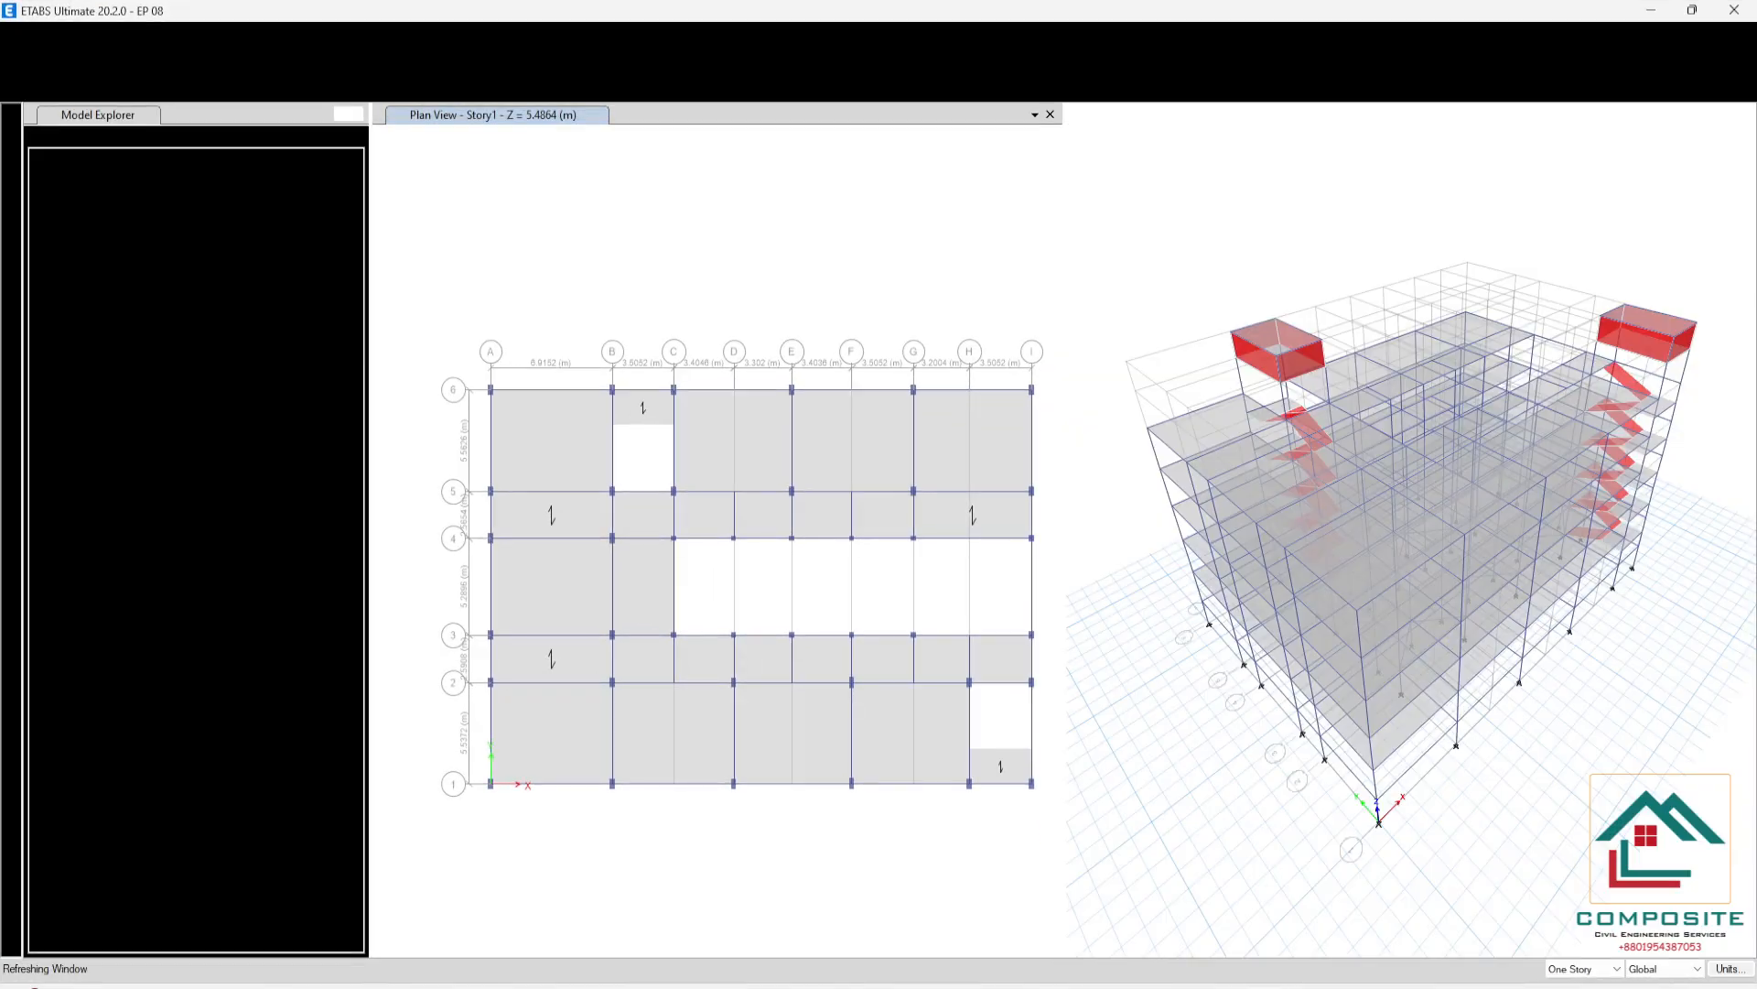
- Switch to ETABS and set mass source MsSrc1 to use only specified load patterns, excluding element self mass and additional mass
click(131, 37)
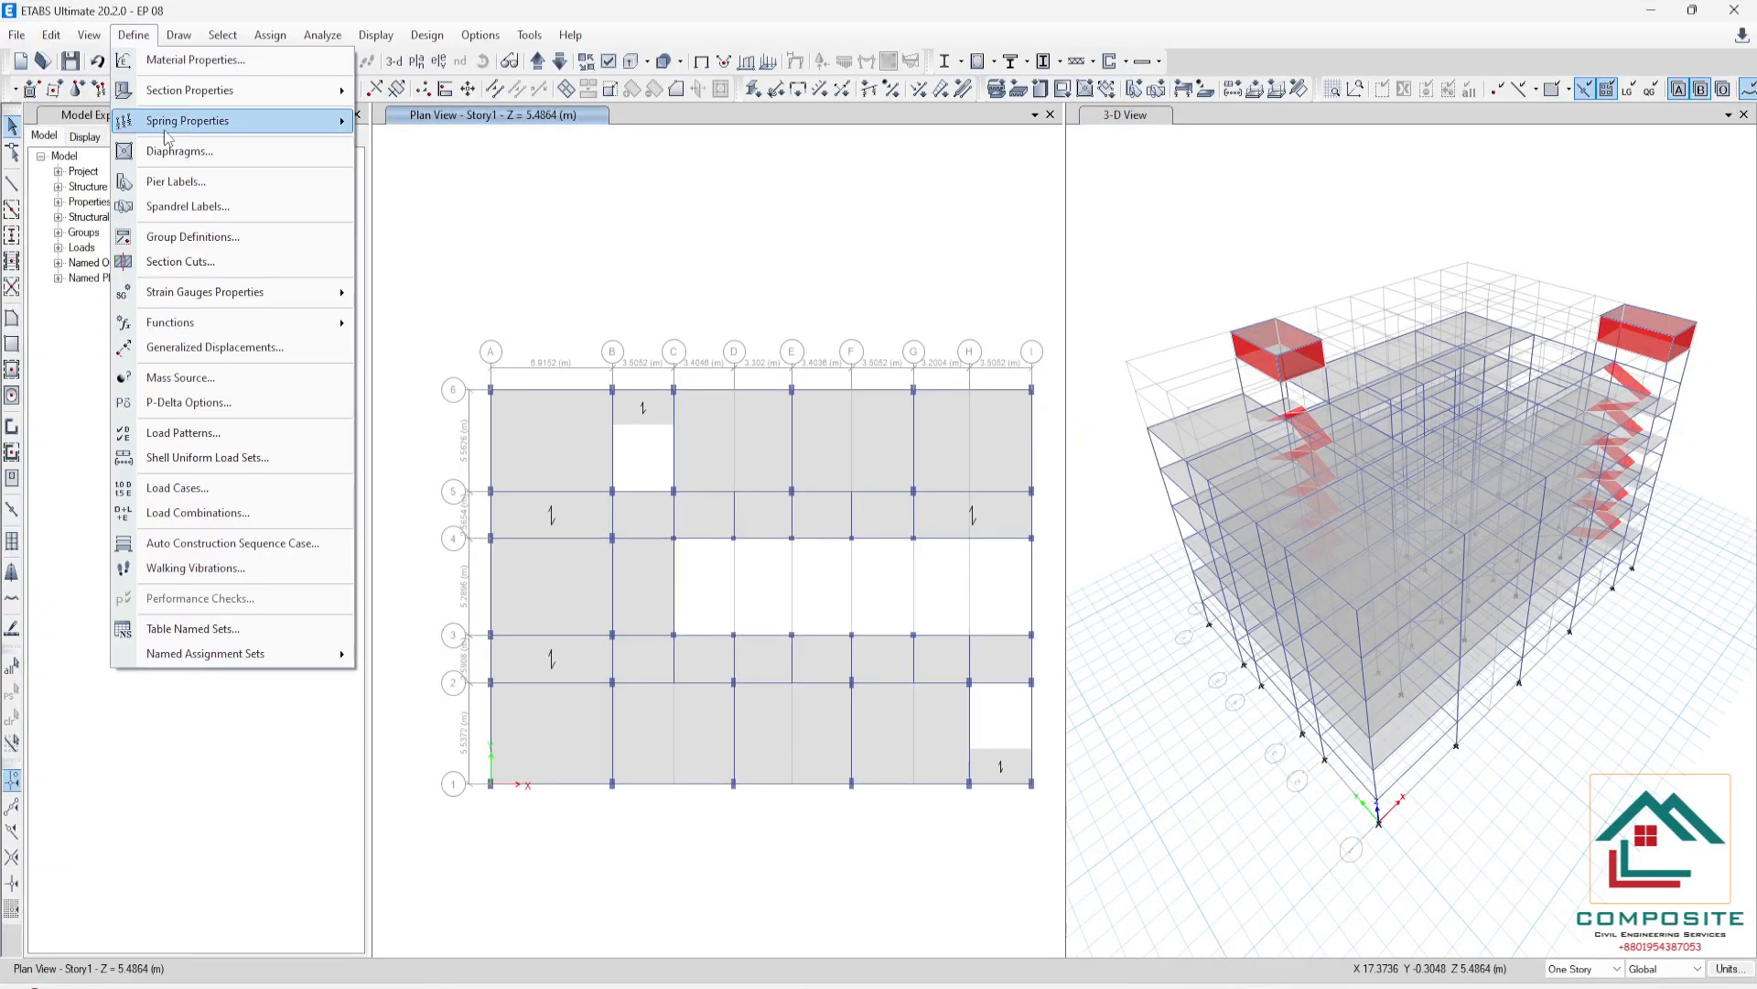
click(188, 378)
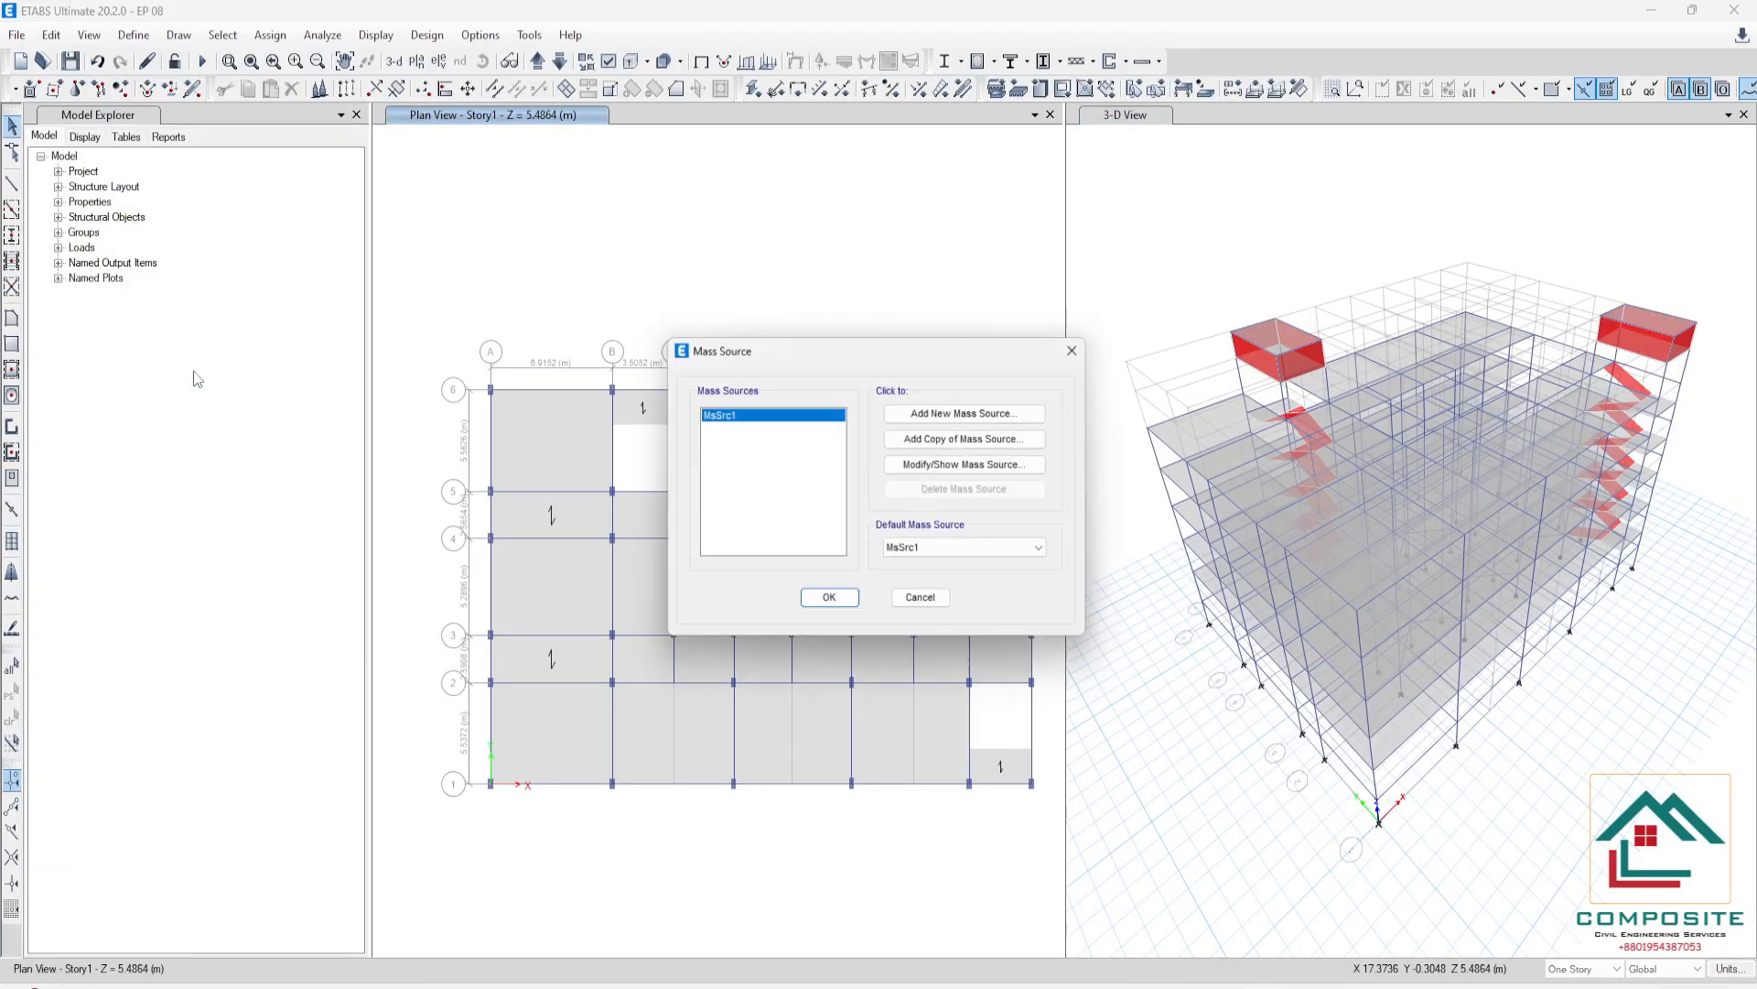
click(955, 466)
click(555, 438)
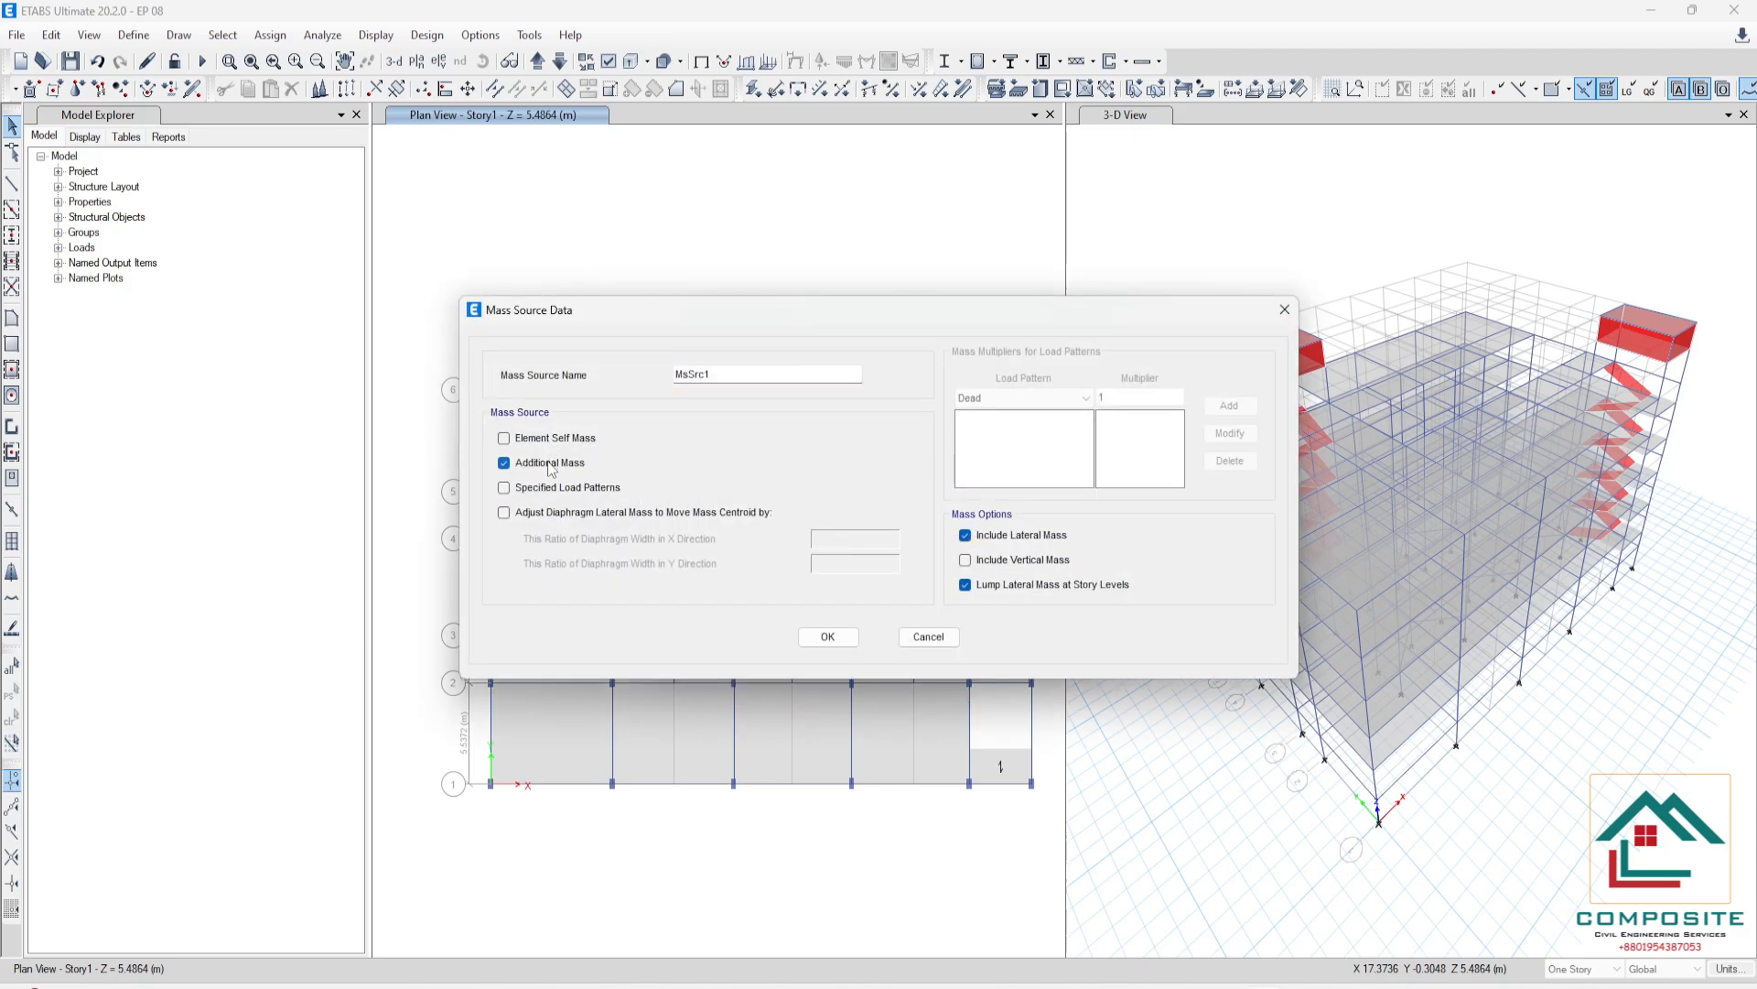
click(550, 467)
click(524, 491)
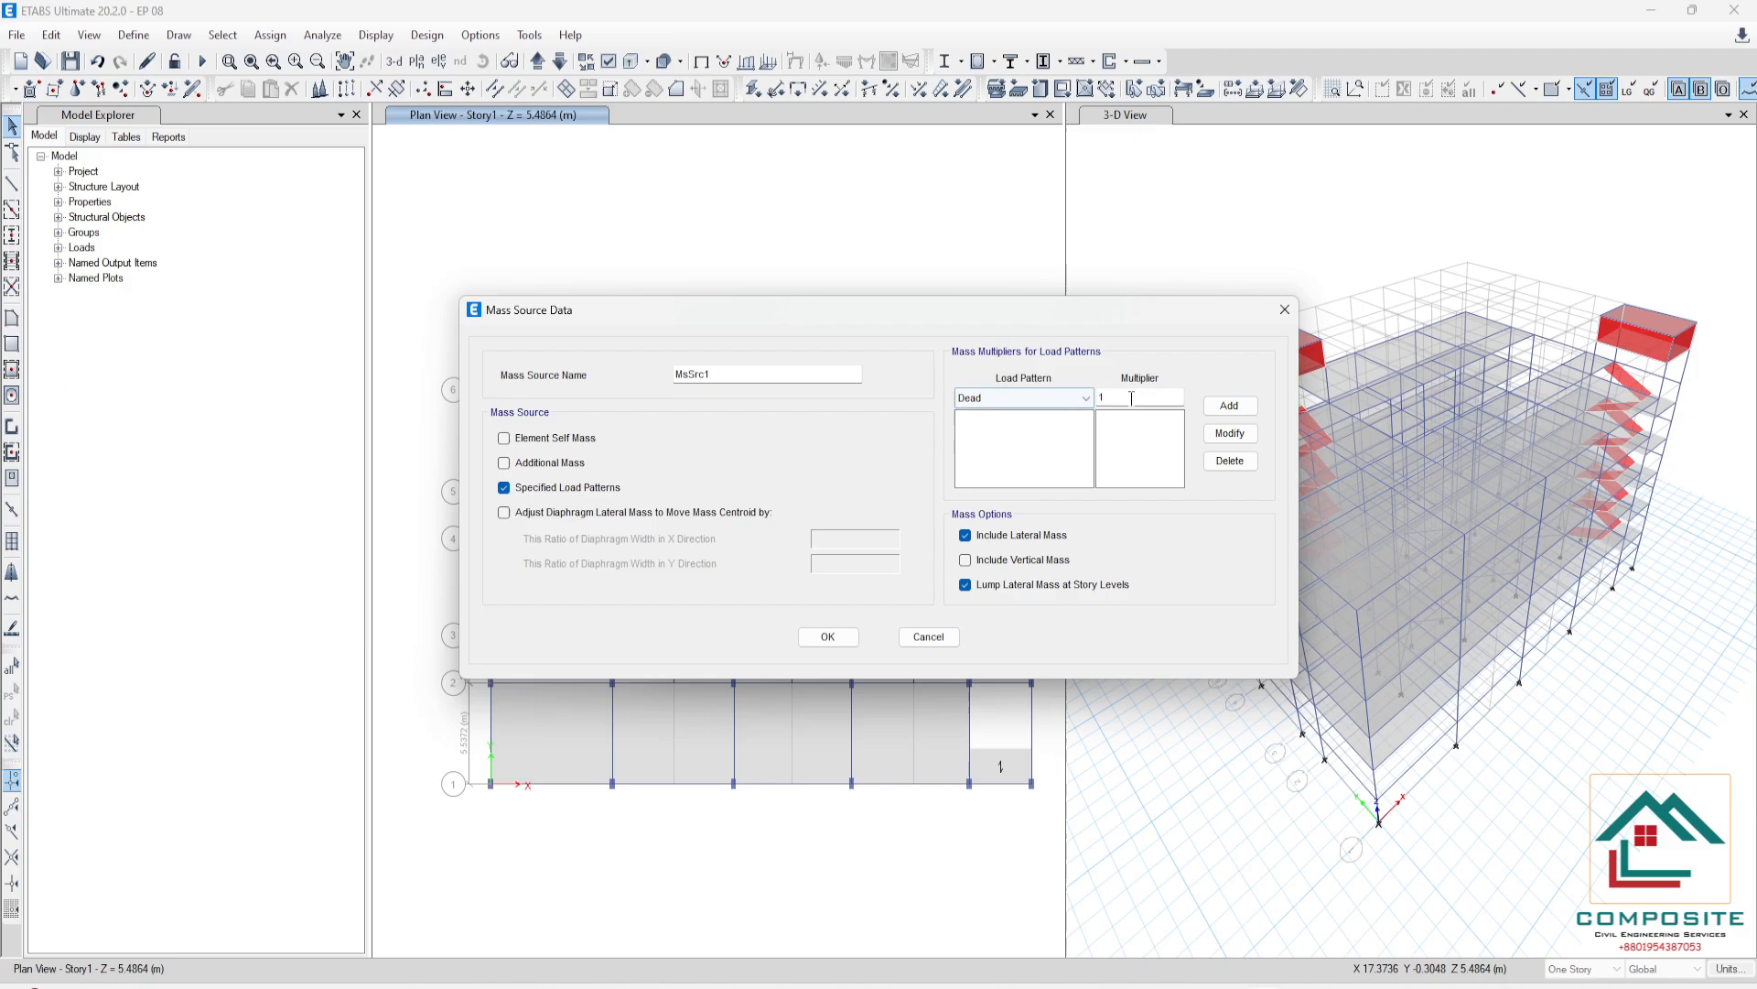
- Add the Dead, WL, PWL and FF load patterns to the mass source with a multiplier of 1 each
key(Tab)
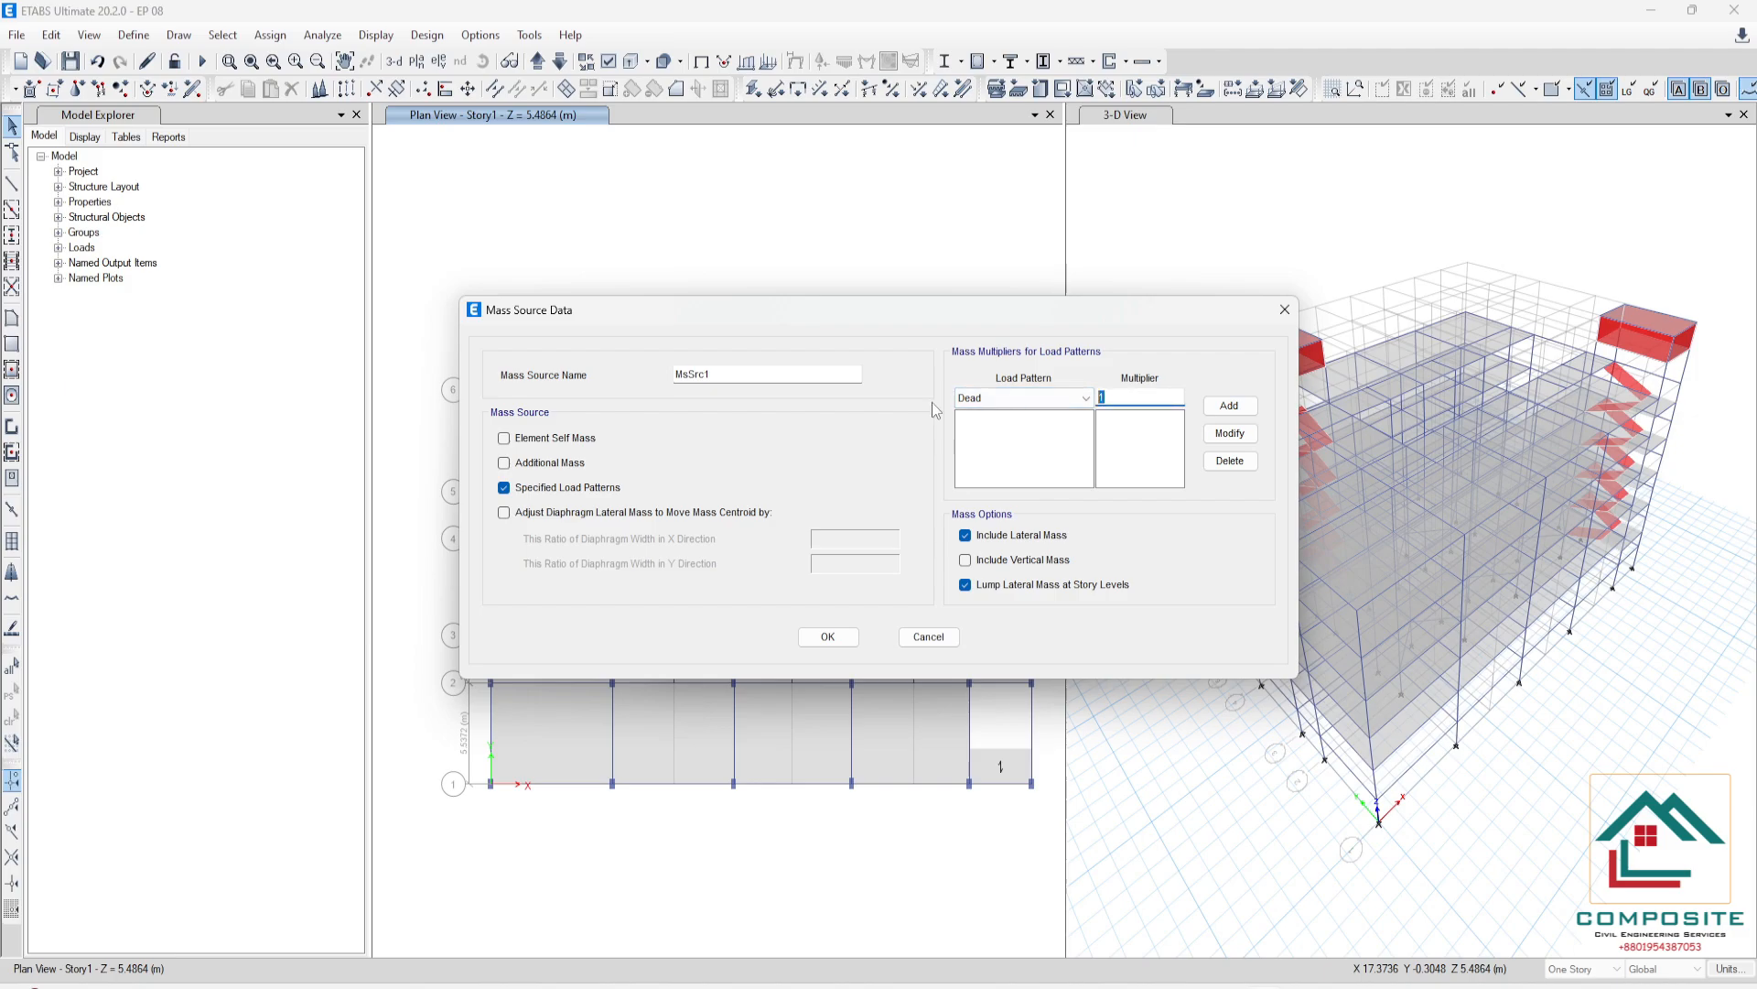
click(1226, 405)
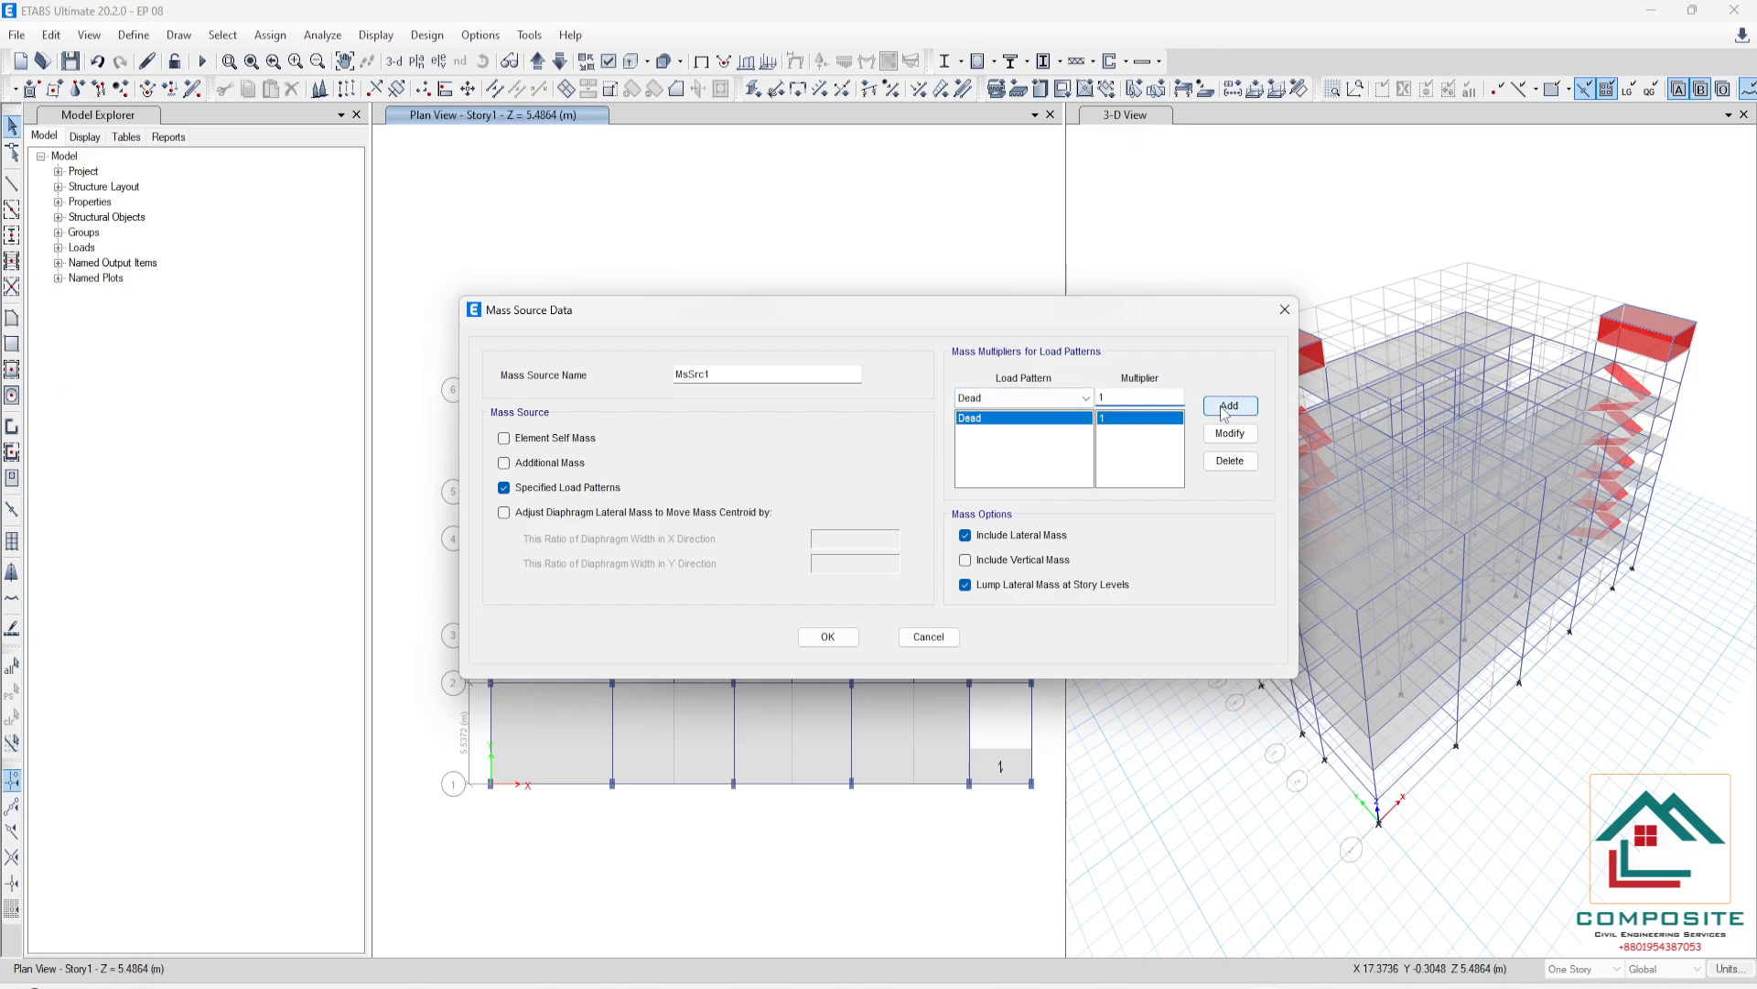
click(1016, 397)
click(1003, 444)
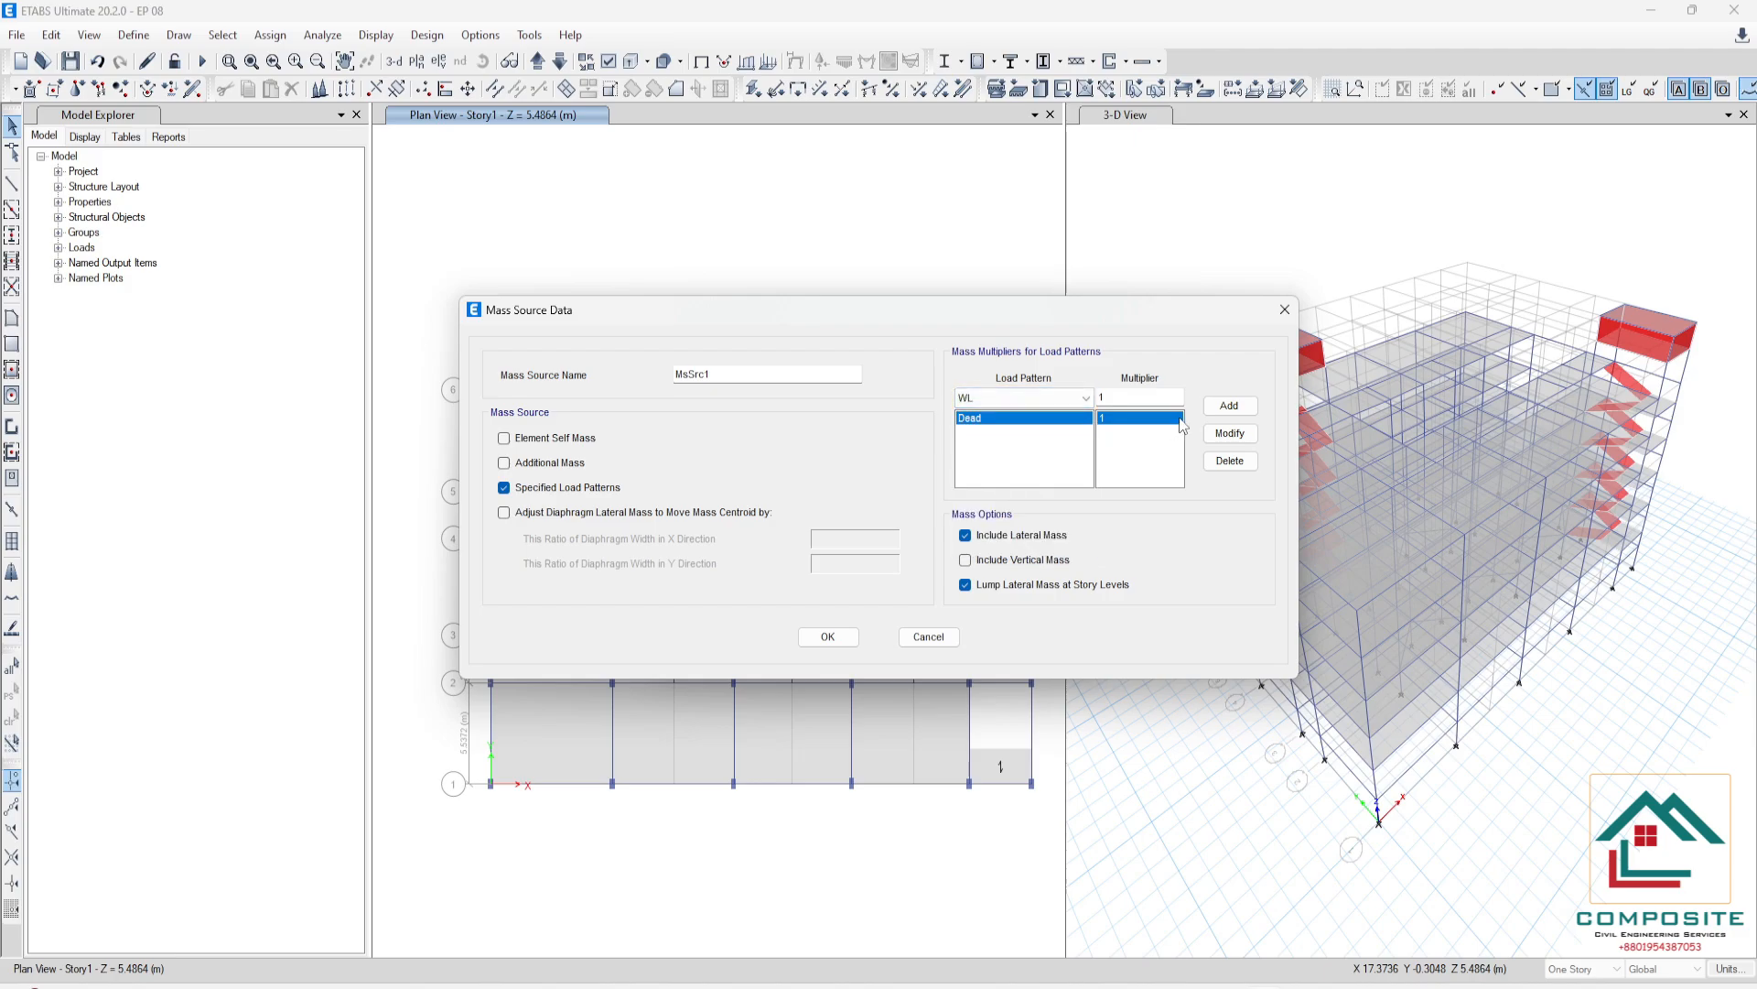
click(1226, 405)
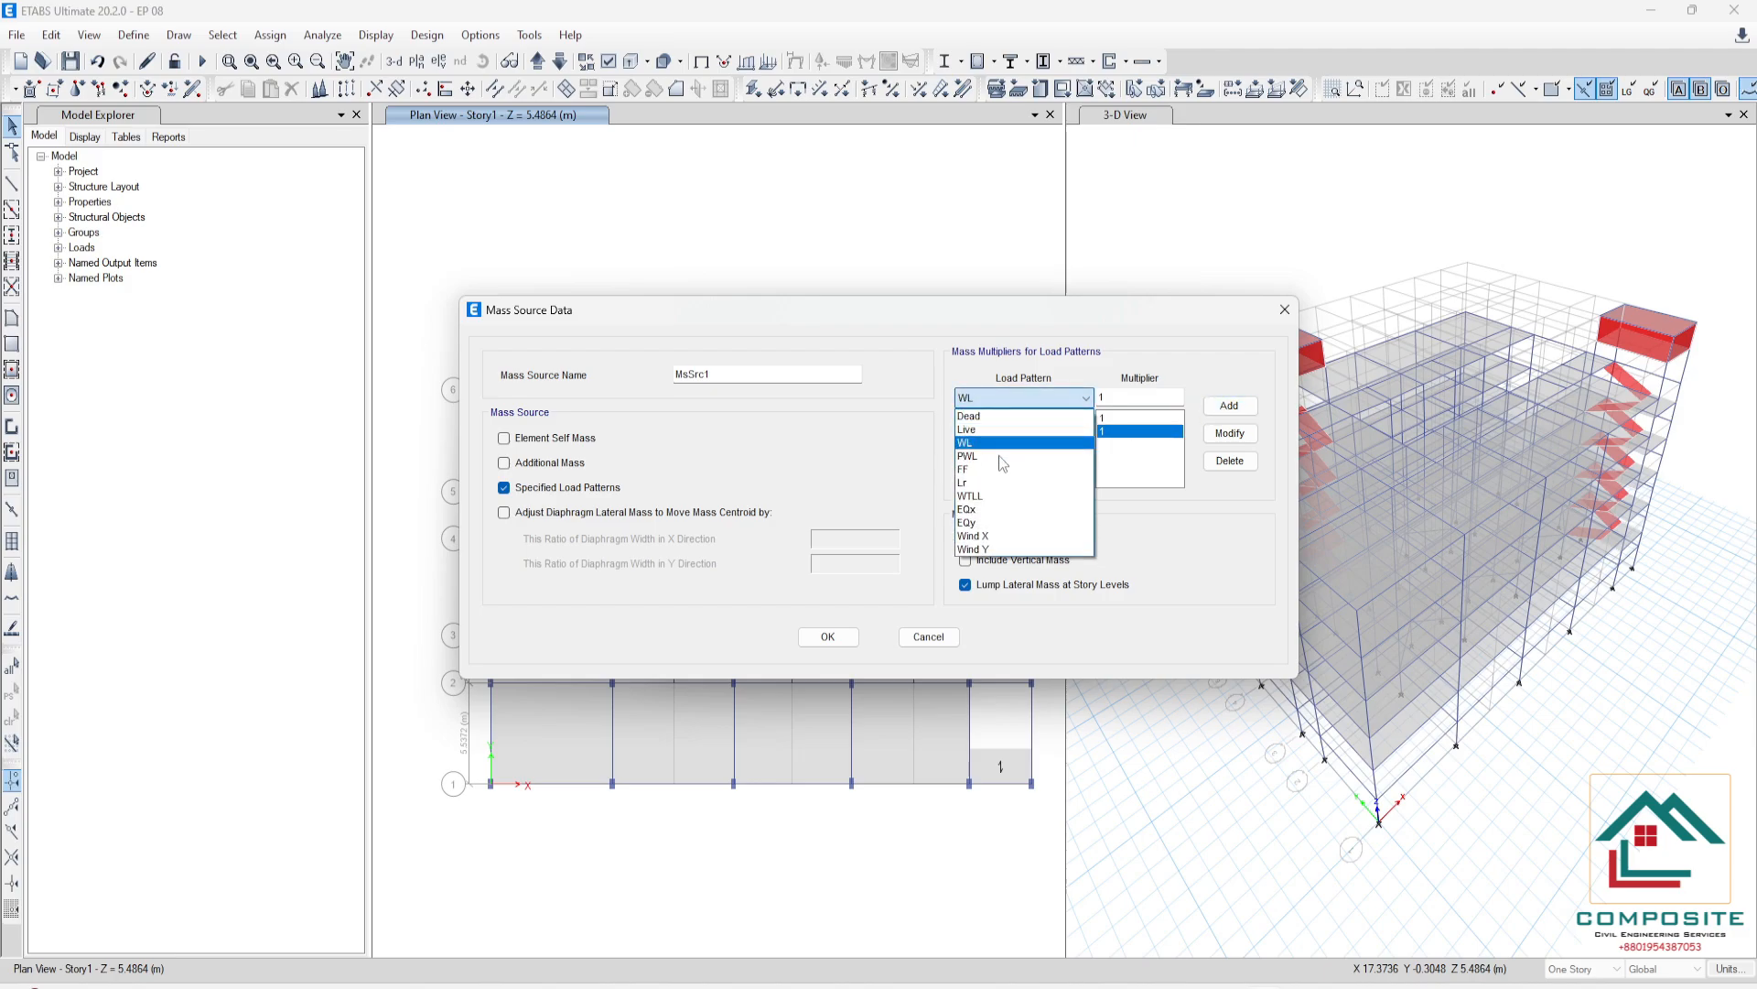
click(997, 469)
click(1230, 406)
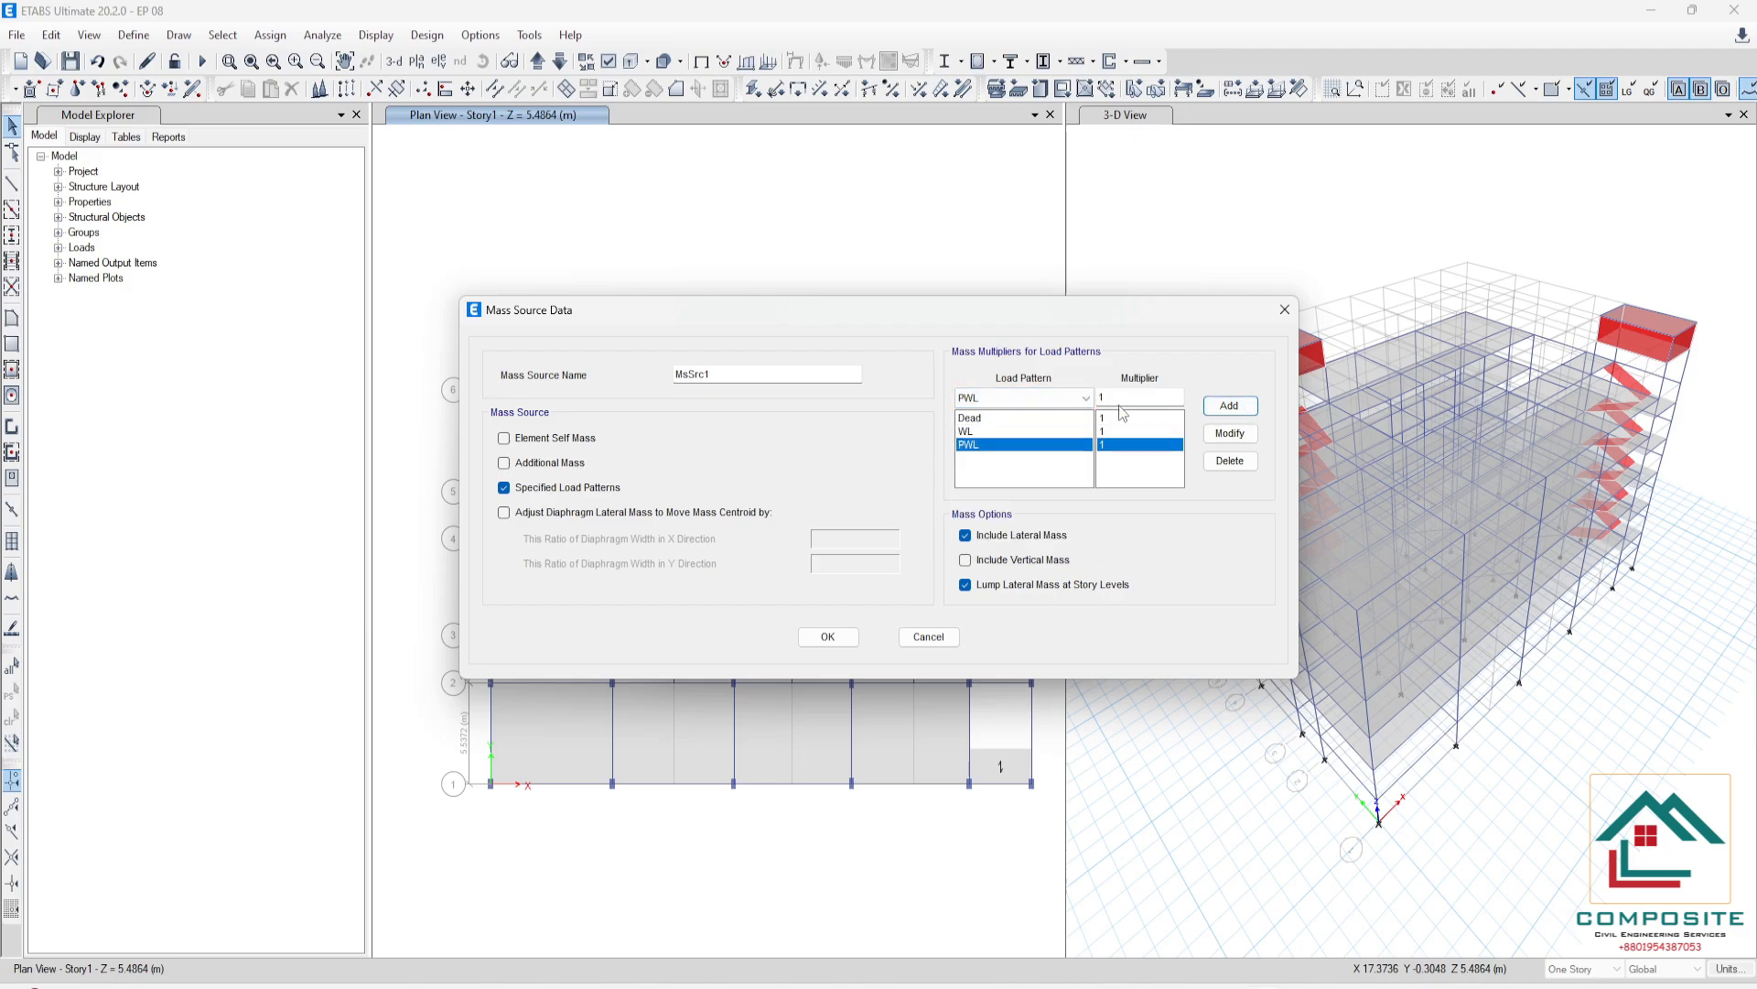
click(1084, 397)
click(1010, 477)
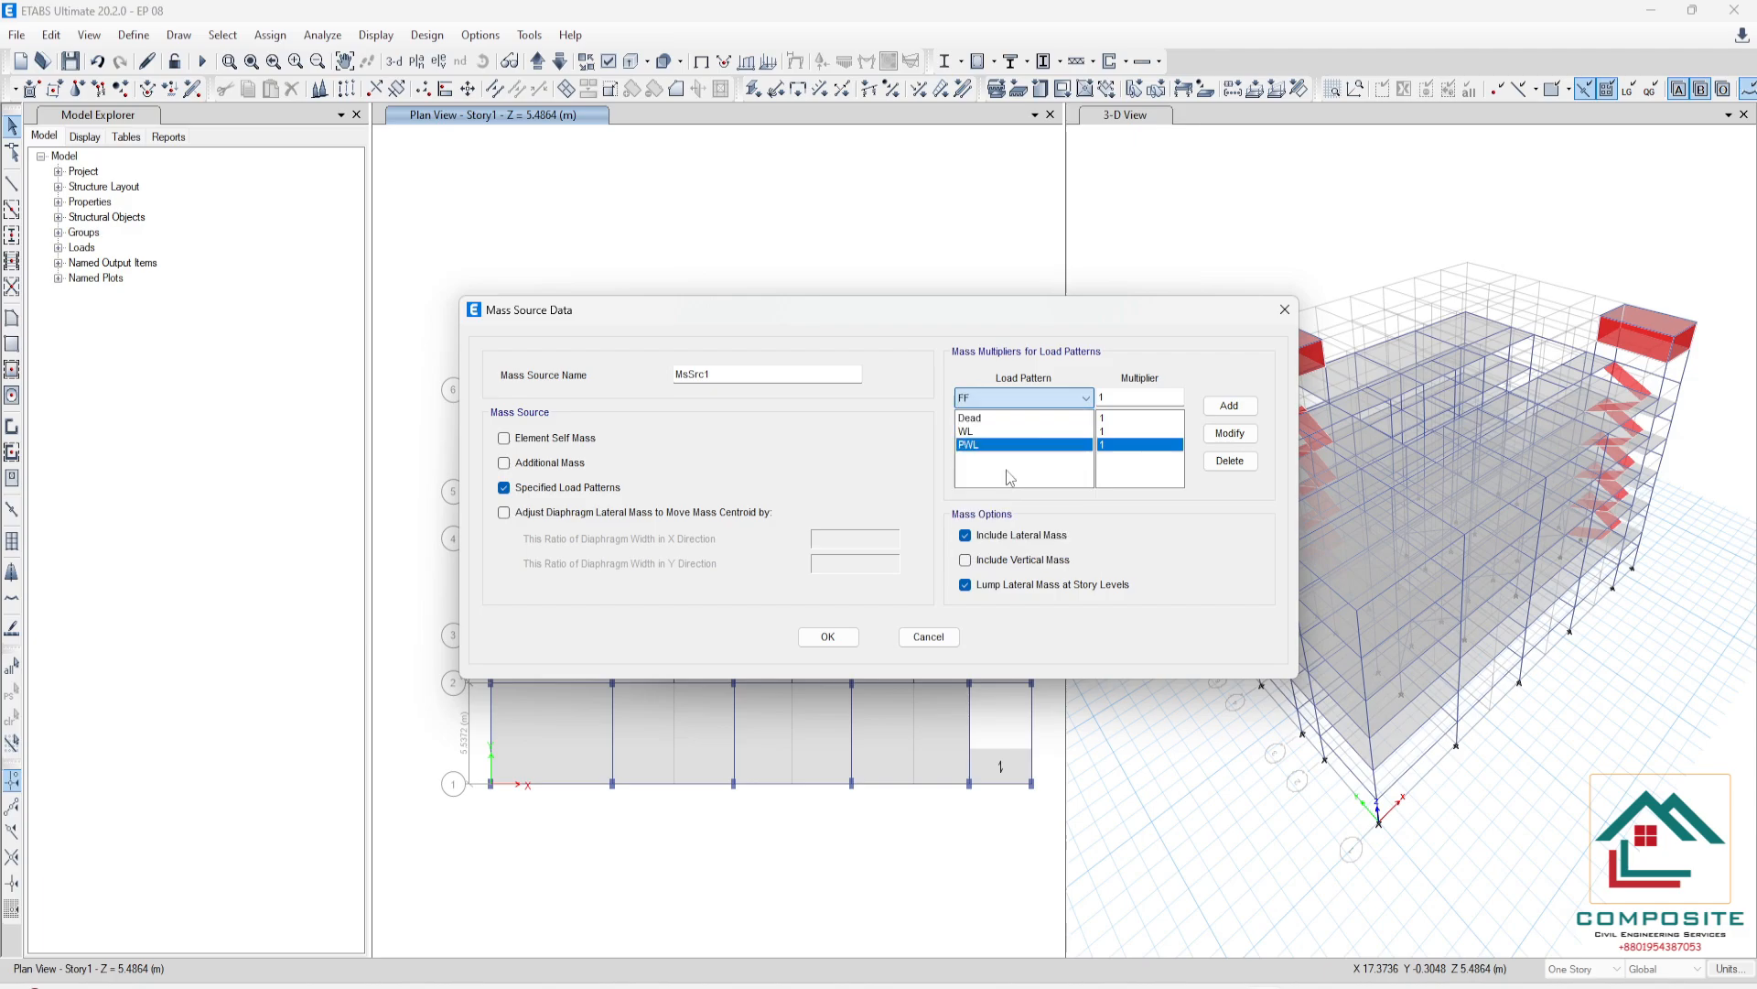
click(1215, 409)
- Add the Live and Lr load patterns to the mass source with a multiplier of 0.5 each
click(1083, 397)
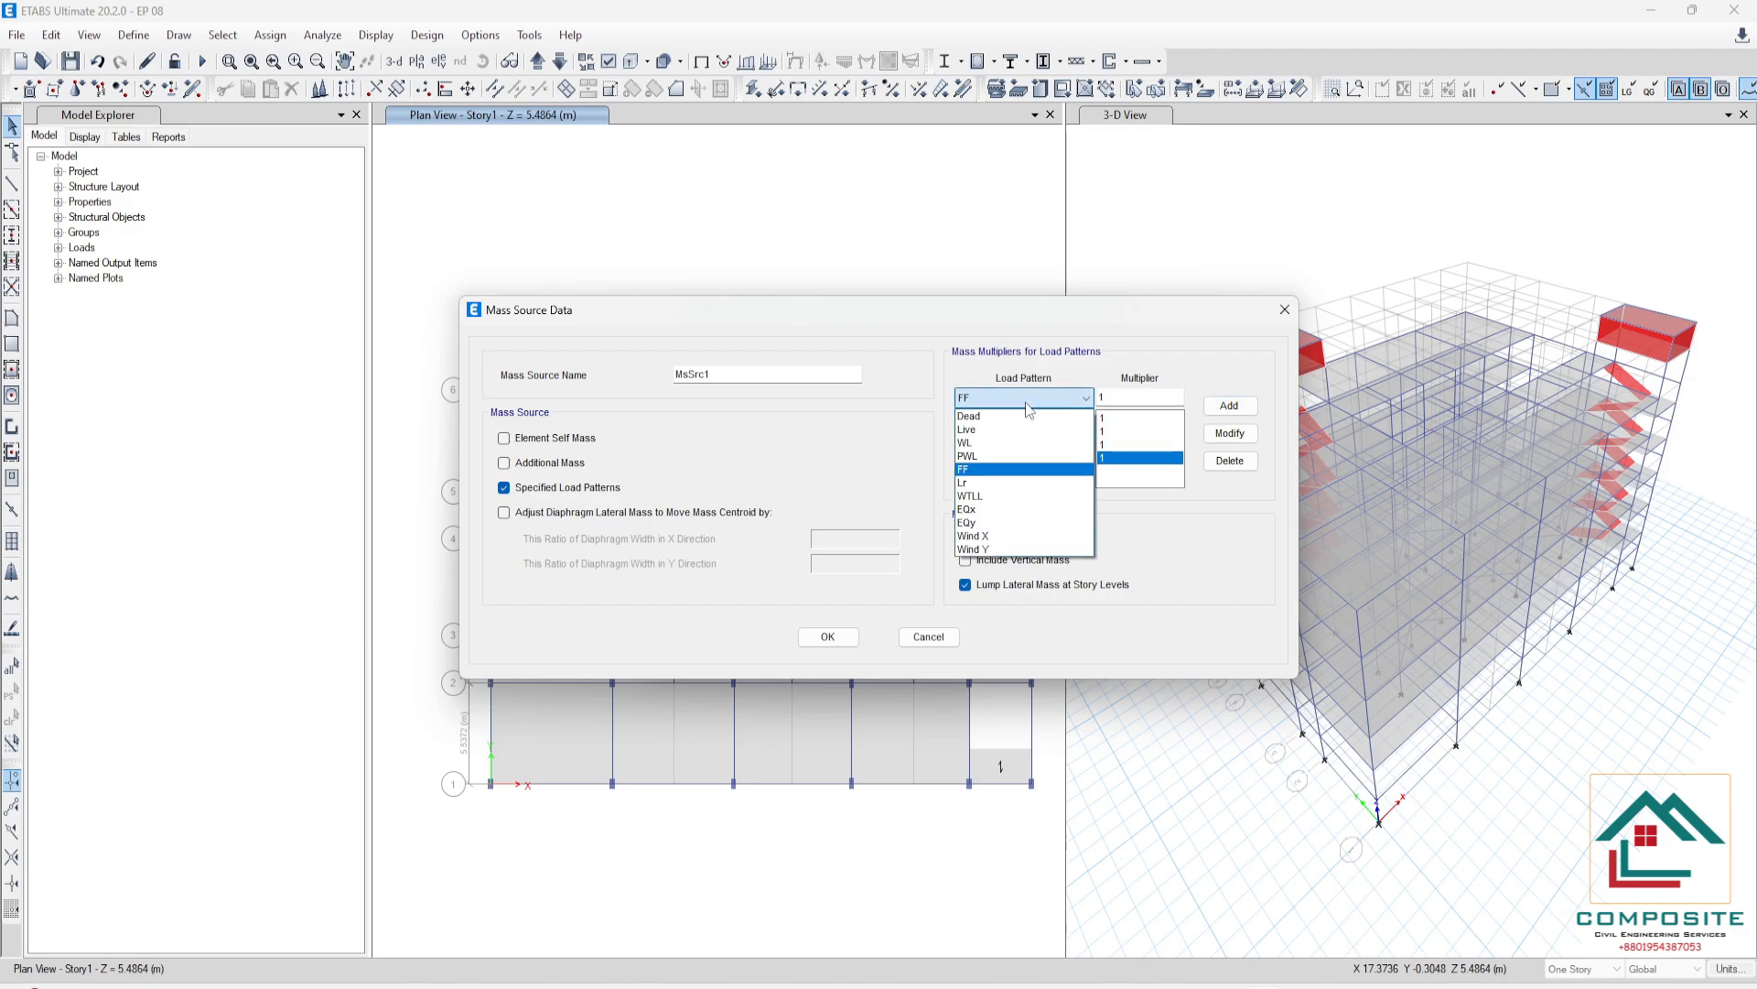
click(1001, 427)
double_click(1107, 399)
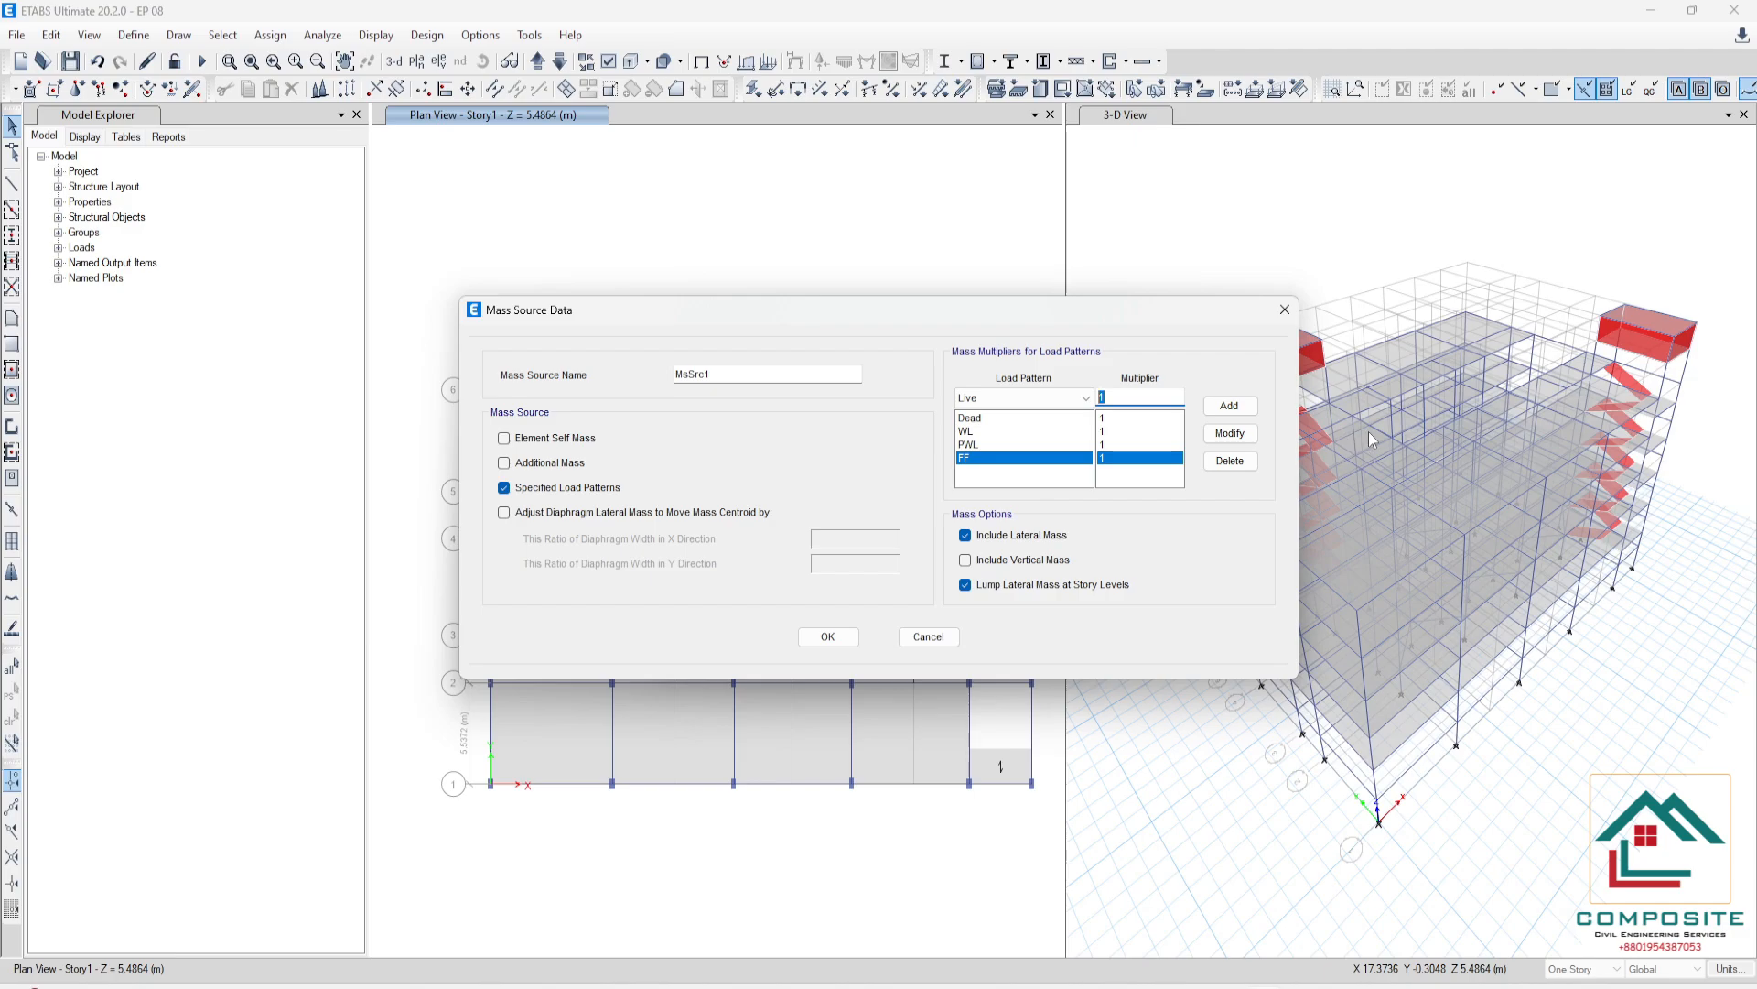
text(.5)
click(1231, 406)
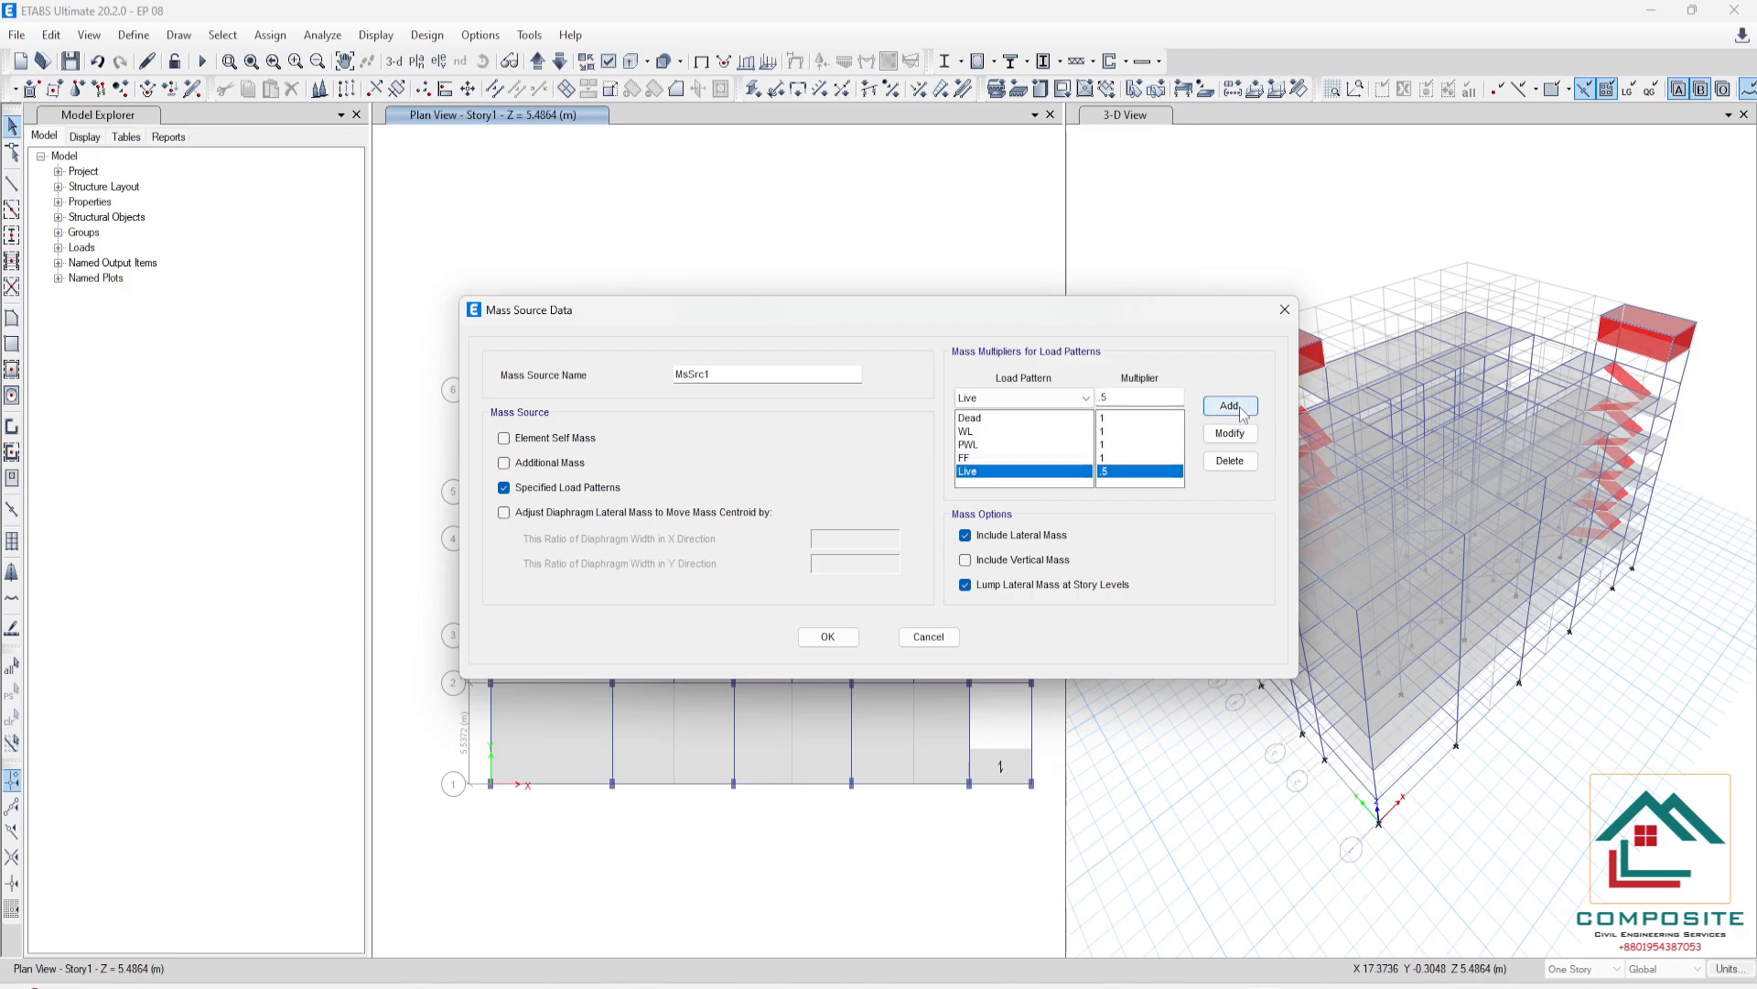
click(1035, 399)
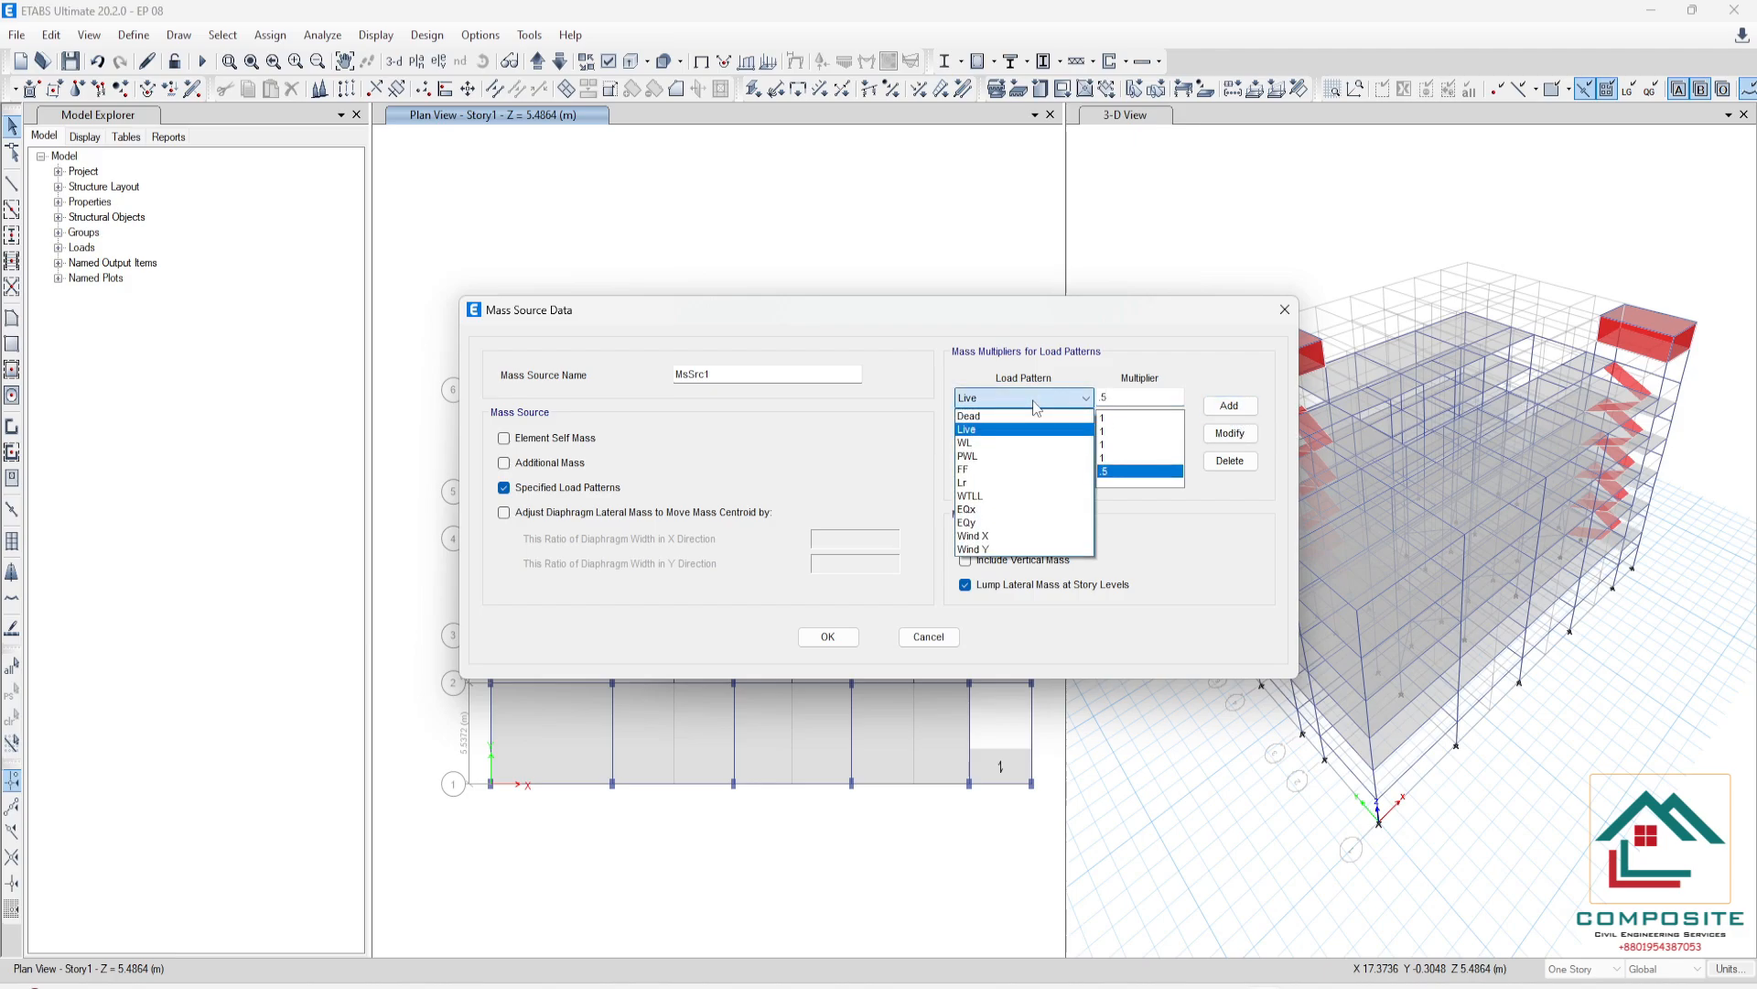
click(1000, 490)
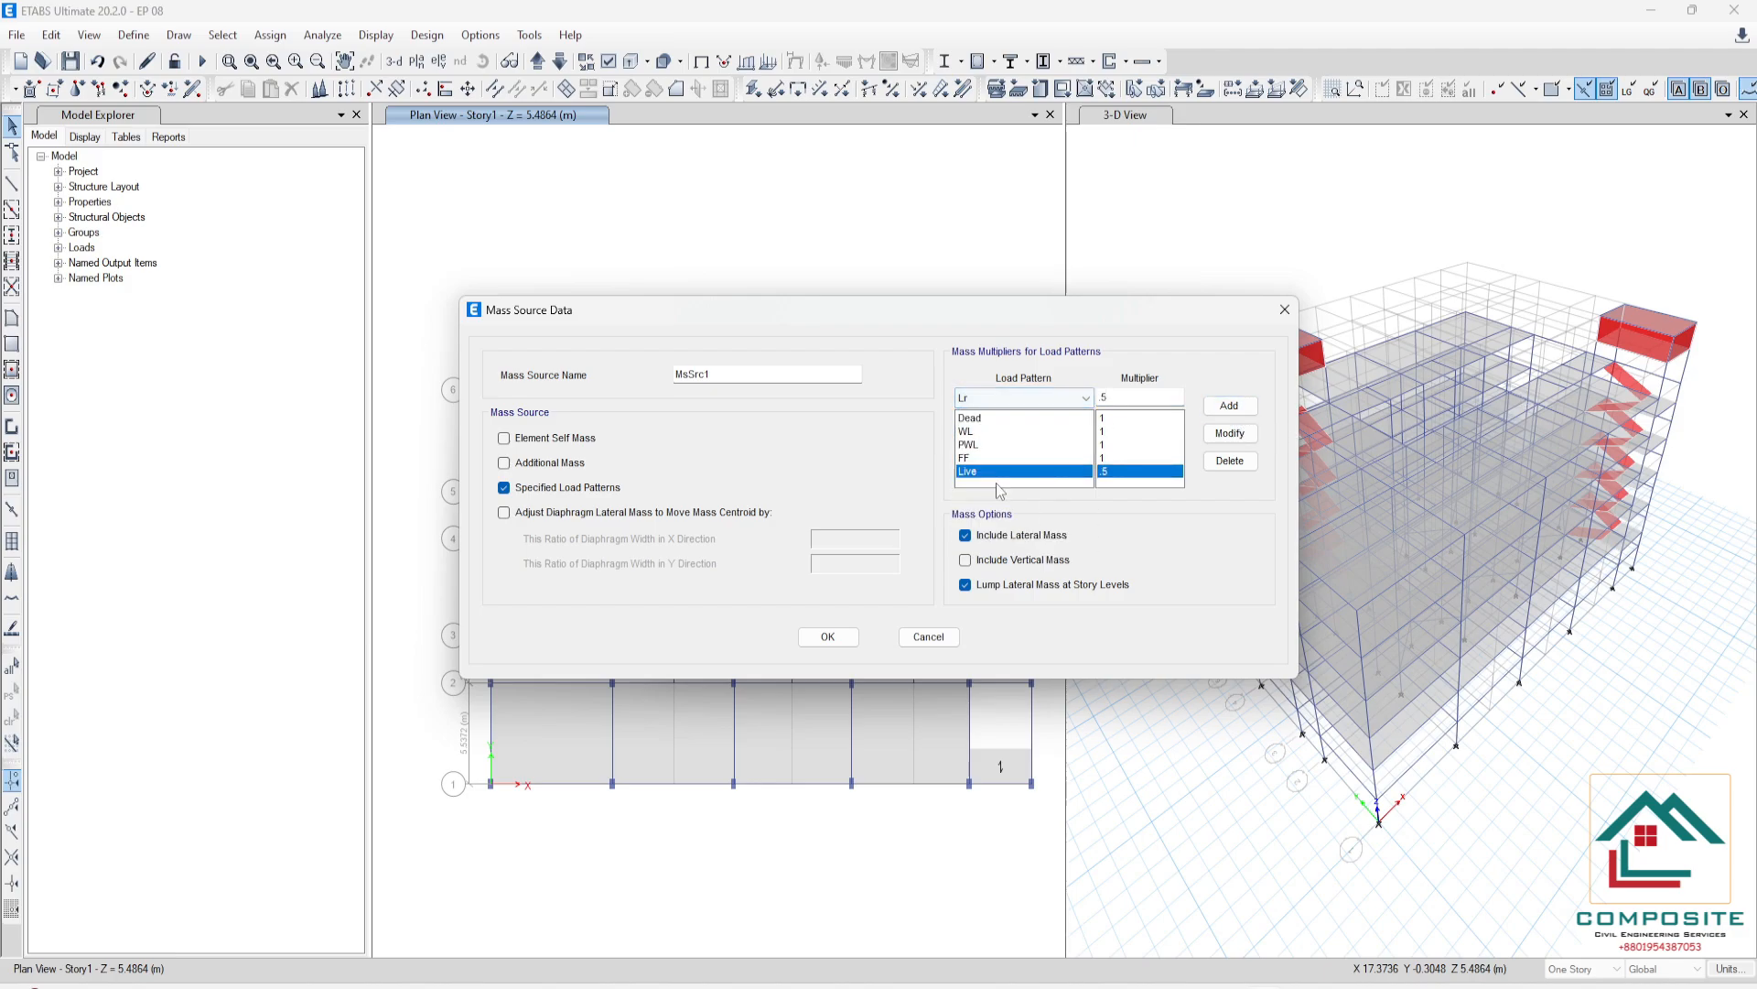
click(1255, 410)
- Add the WTLL load pattern to the mass source with a multiplier of 1
click(1043, 399)
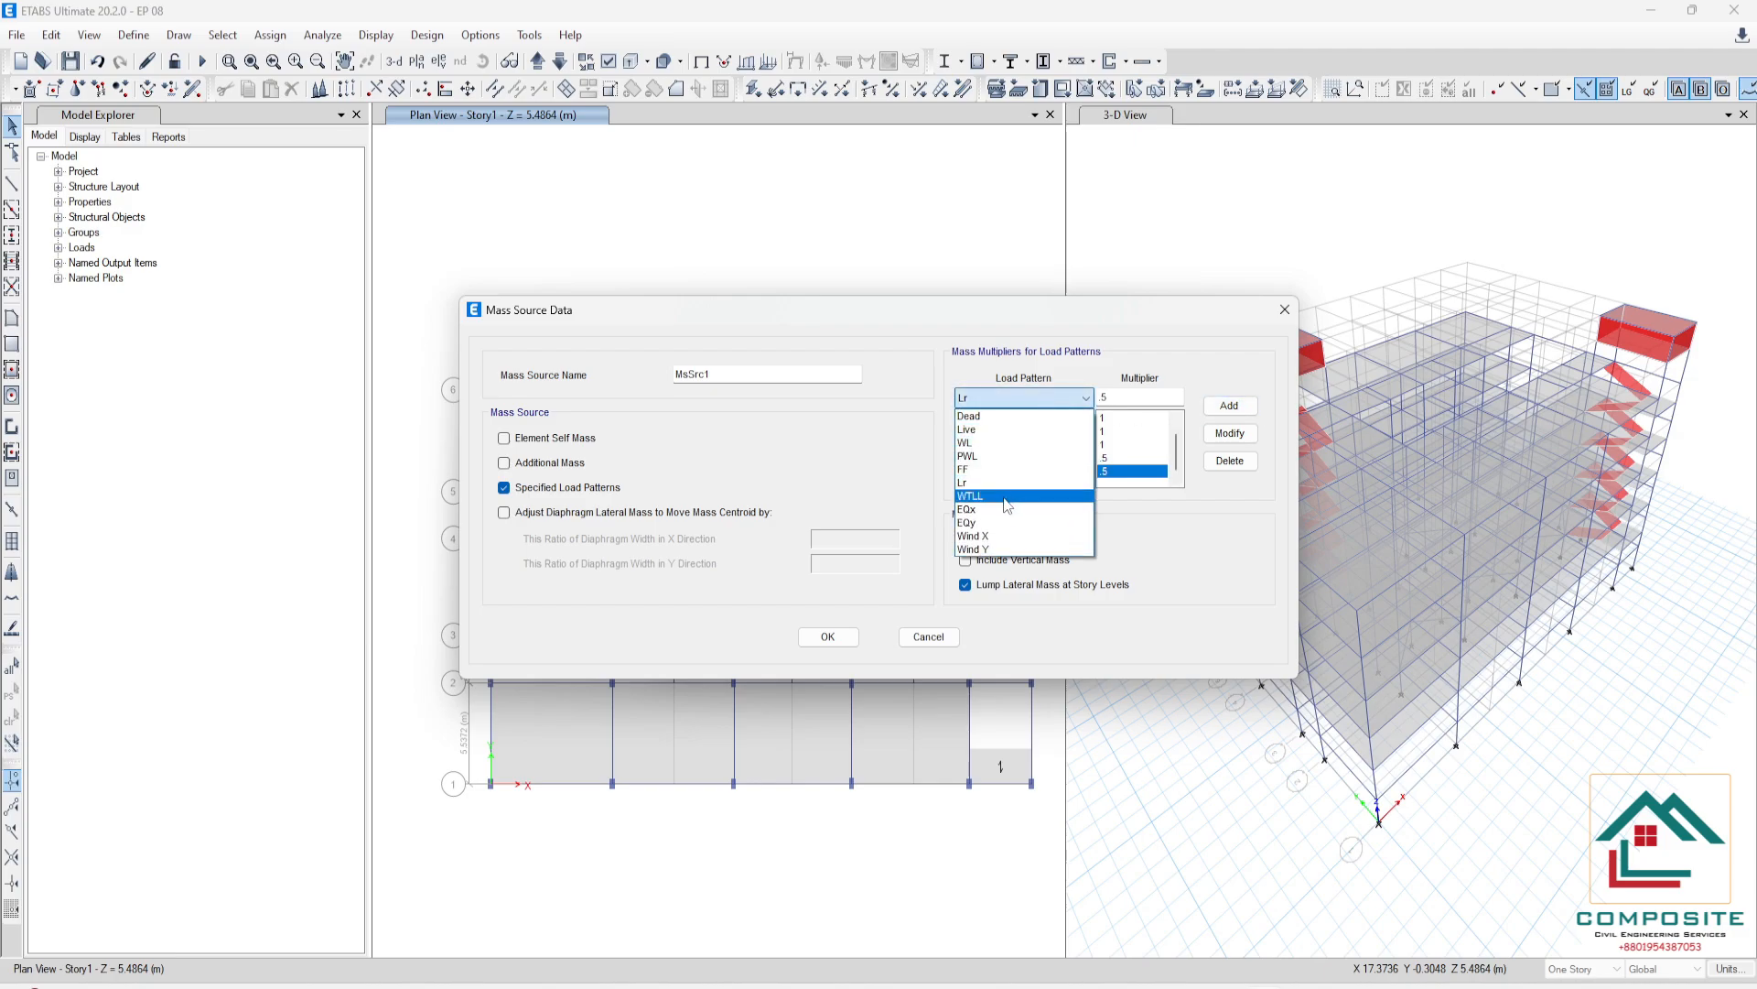
click(1003, 497)
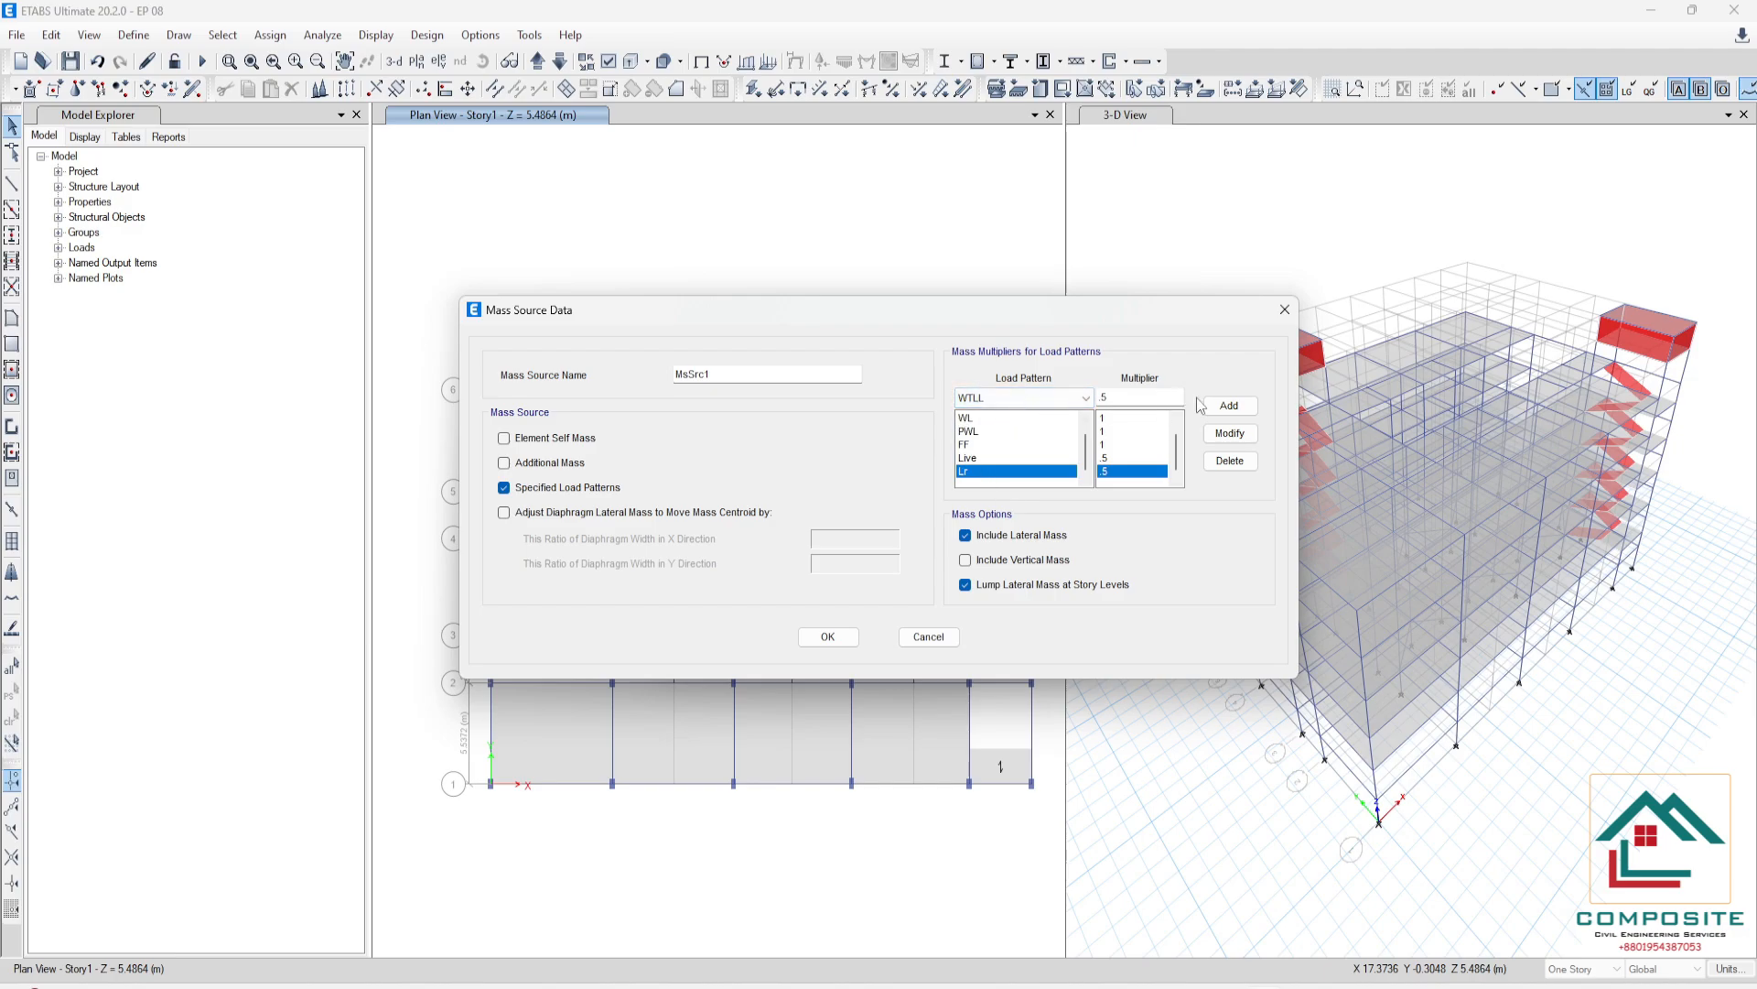
double_click(1139, 394)
click(1229, 406)
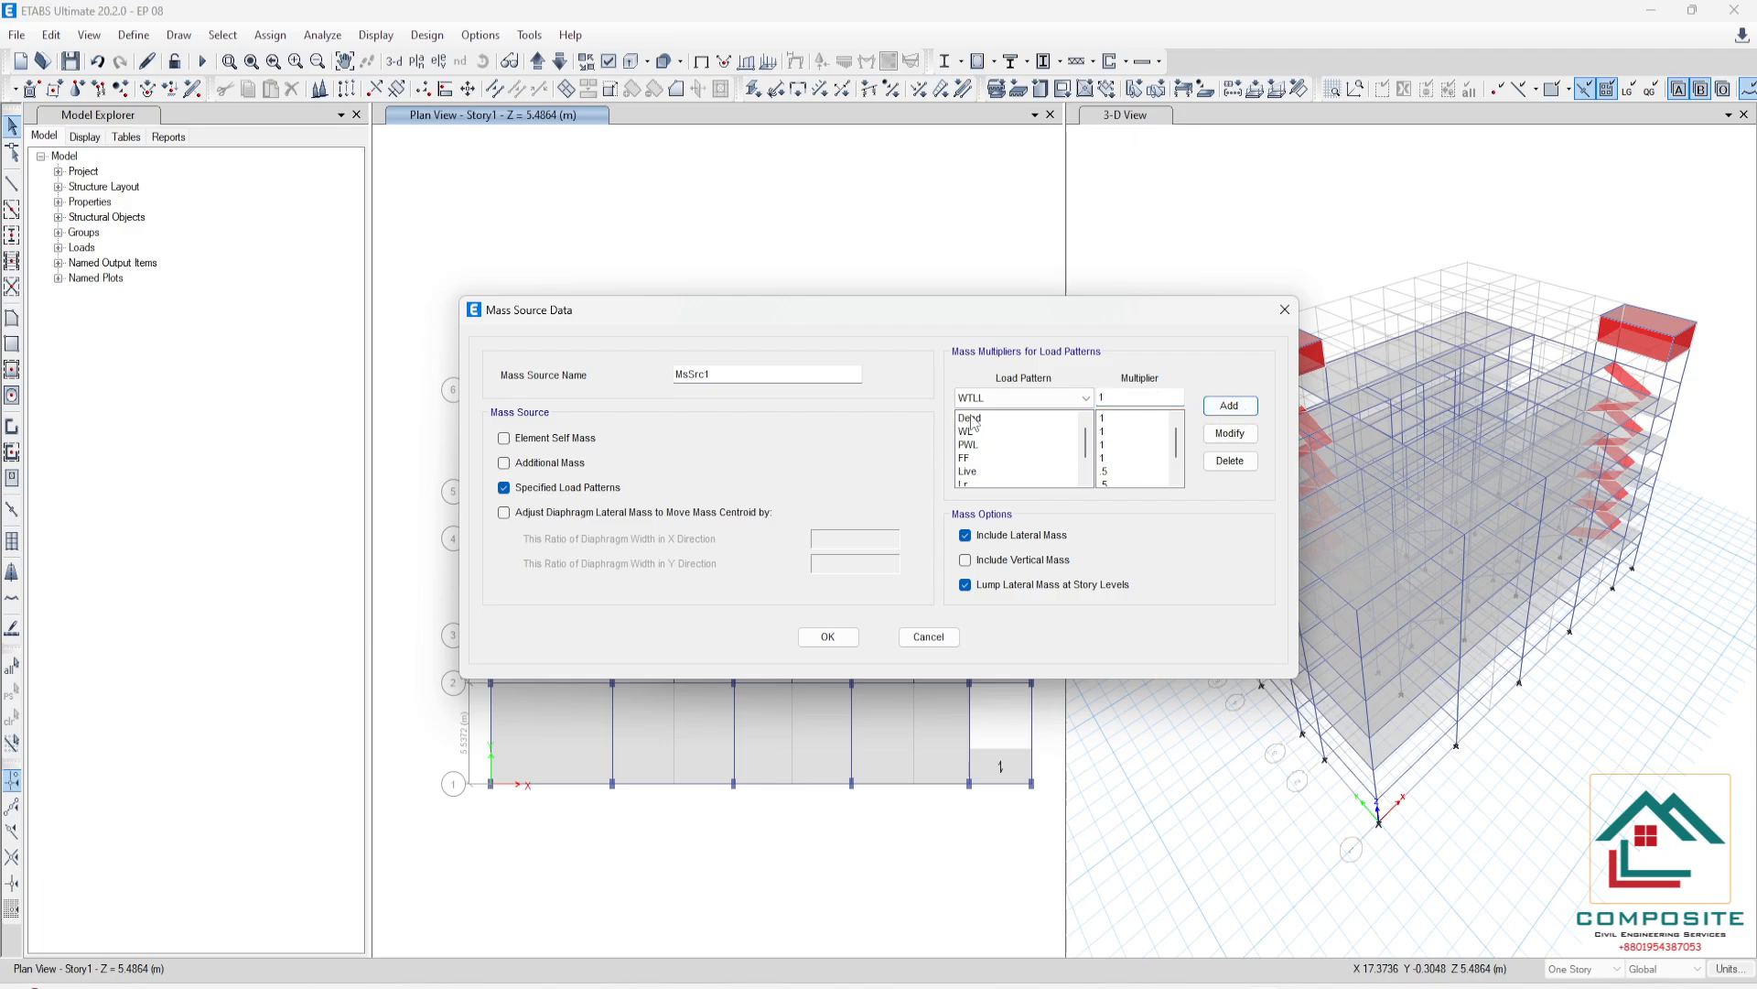
- Review the load patterns listed in MsSrc1 and accept the mass source definition
click(972, 419)
click(971, 431)
click(970, 445)
drag(967, 466, 981, 490)
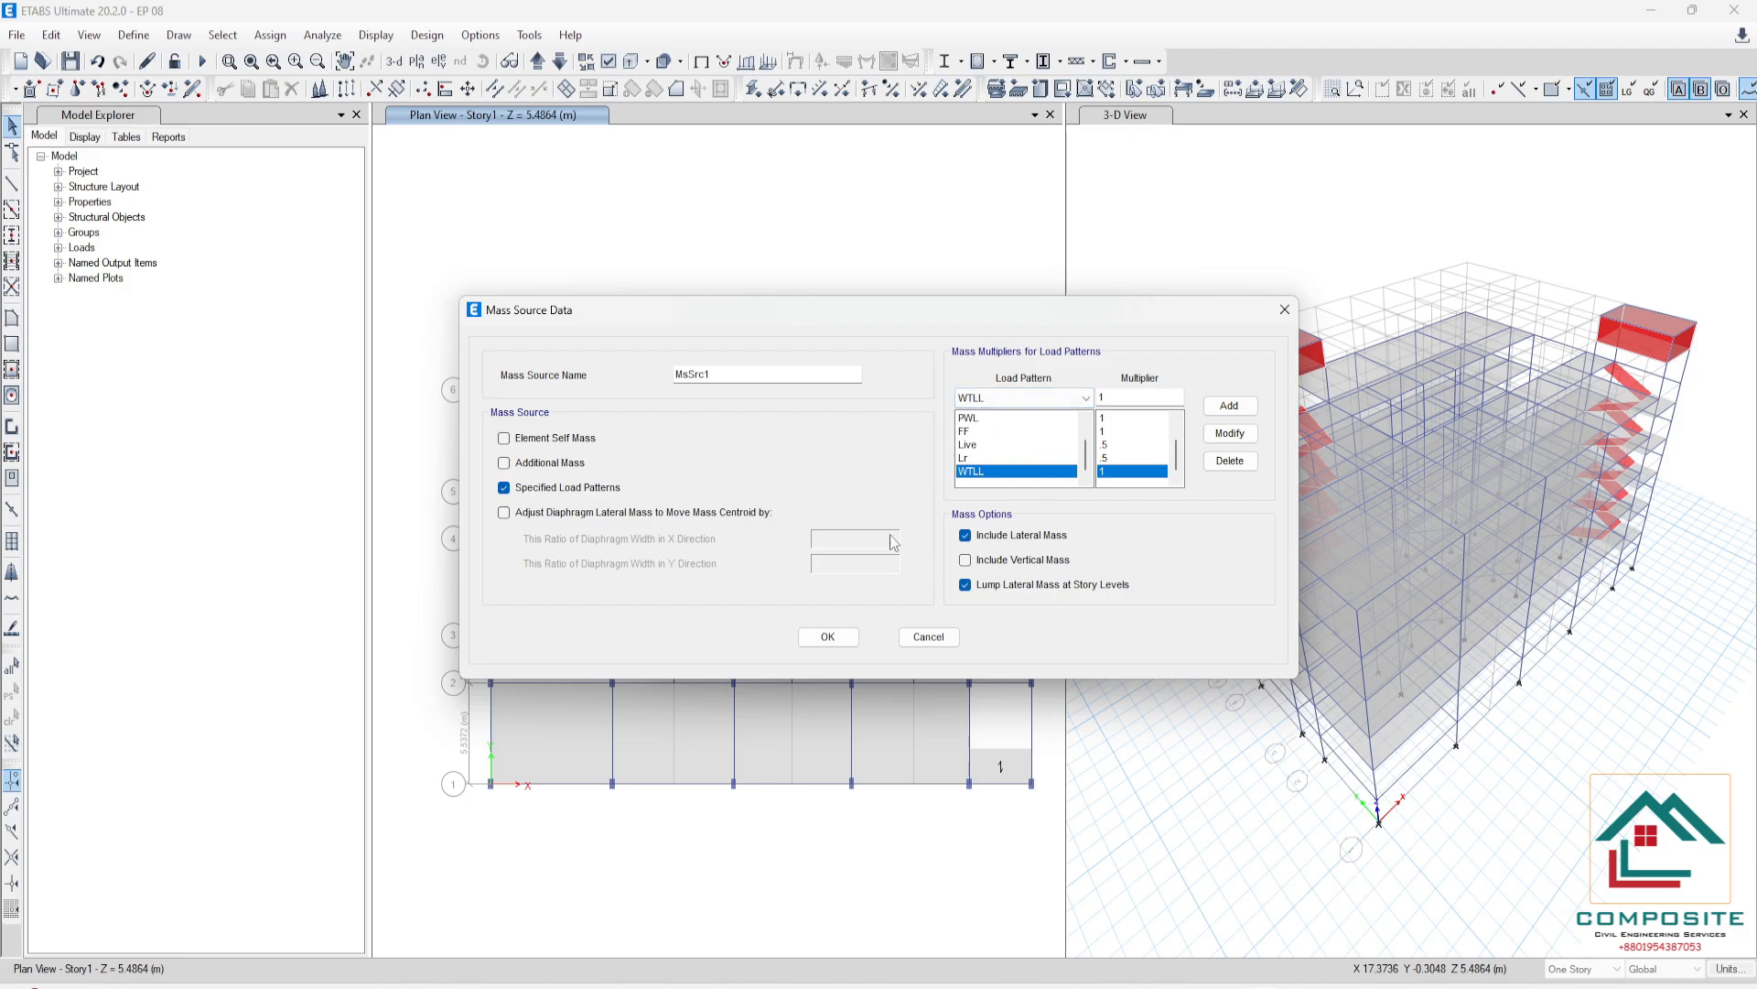
click(822, 637)
click(827, 606)
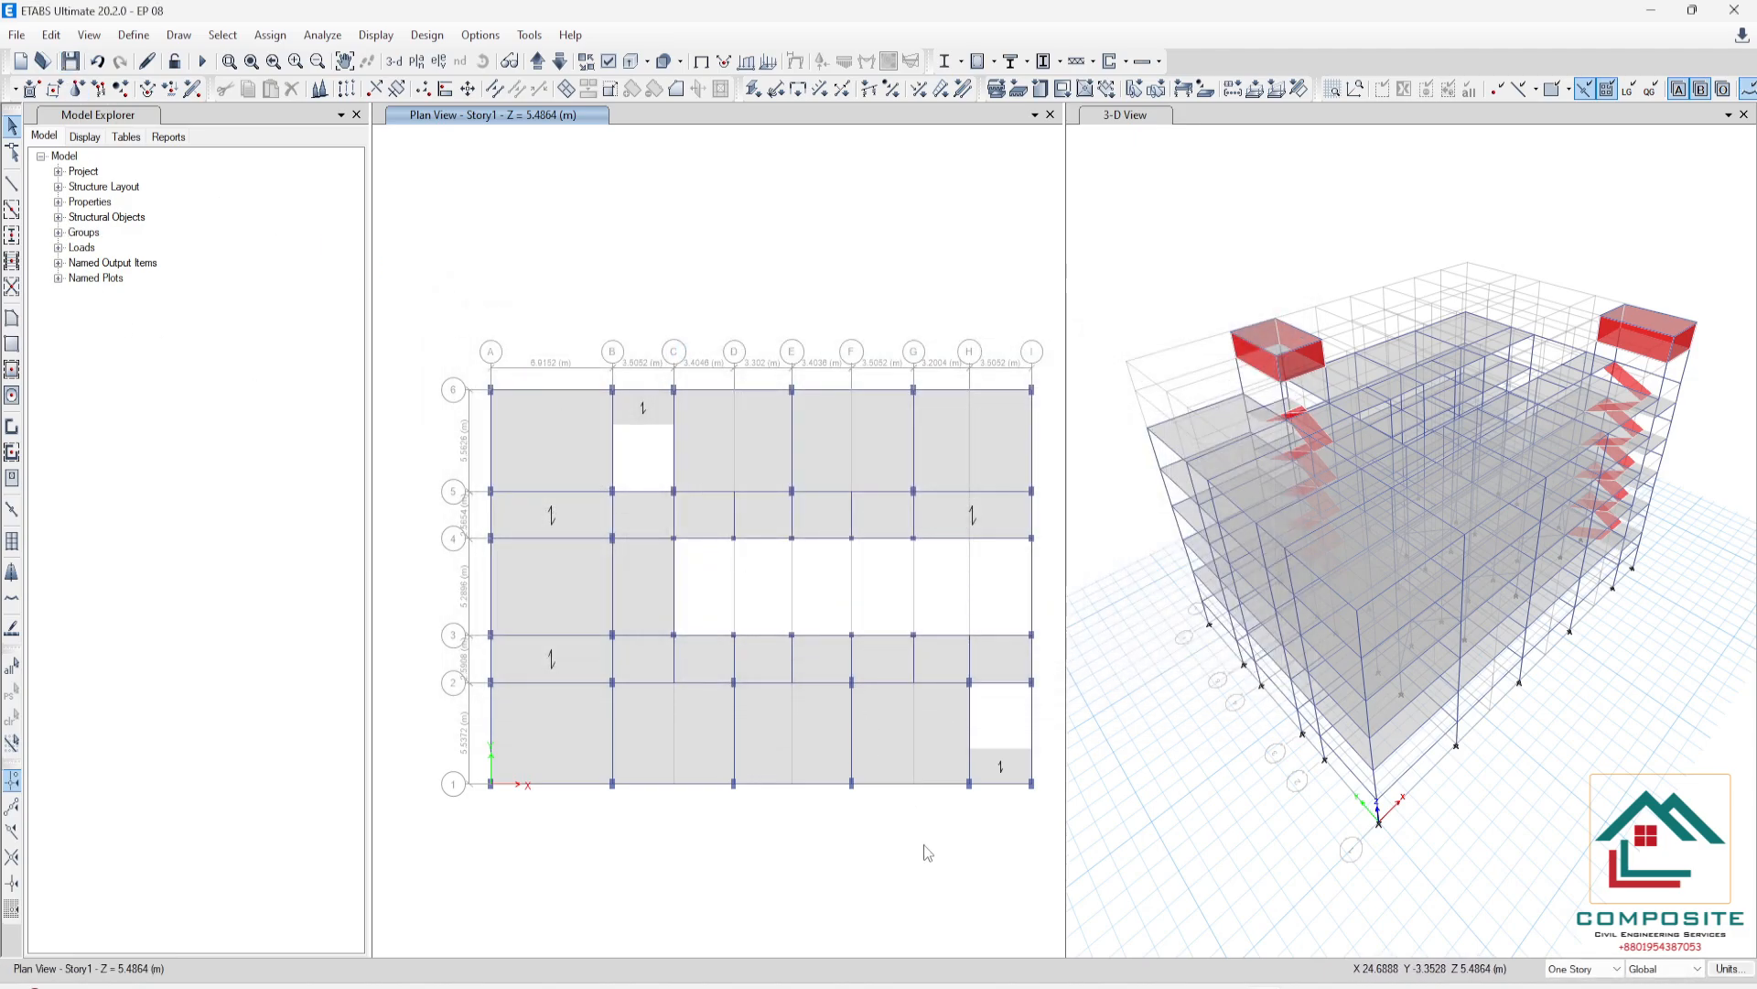
- Switch to the ETABS STEPS.png image and check the workflow list for the steps following the mass source definition
click(1112, 986)
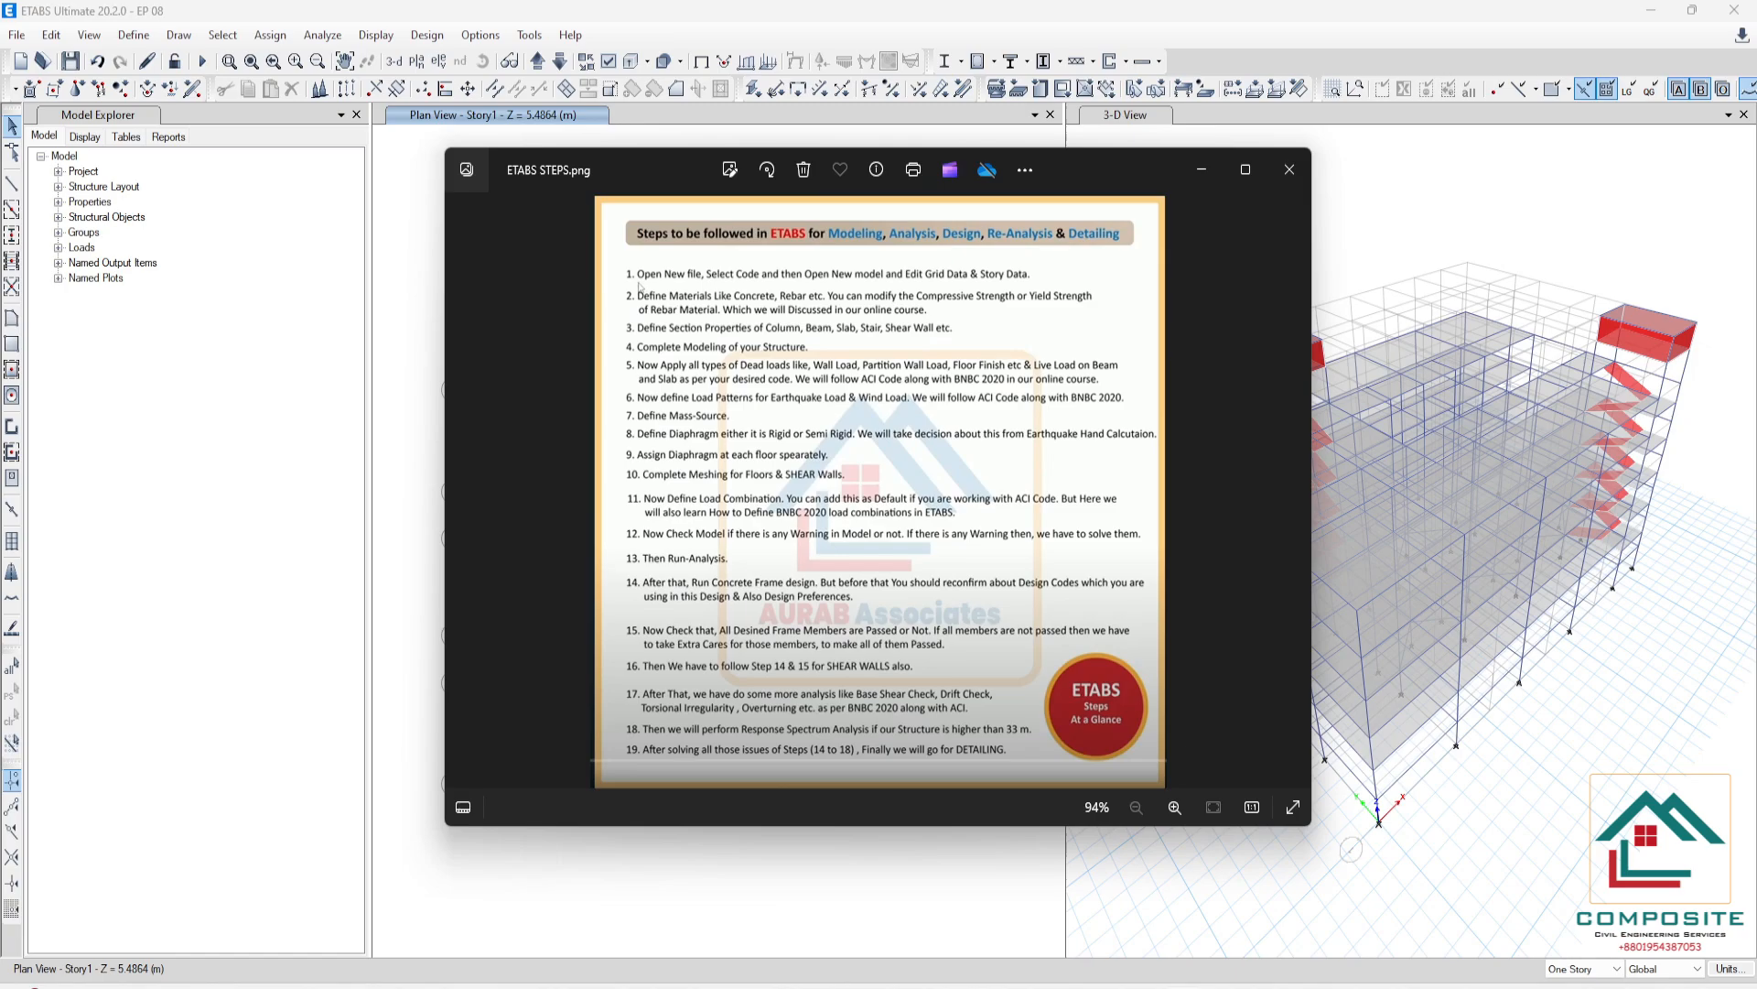
scroll(644, 461, up, 3)
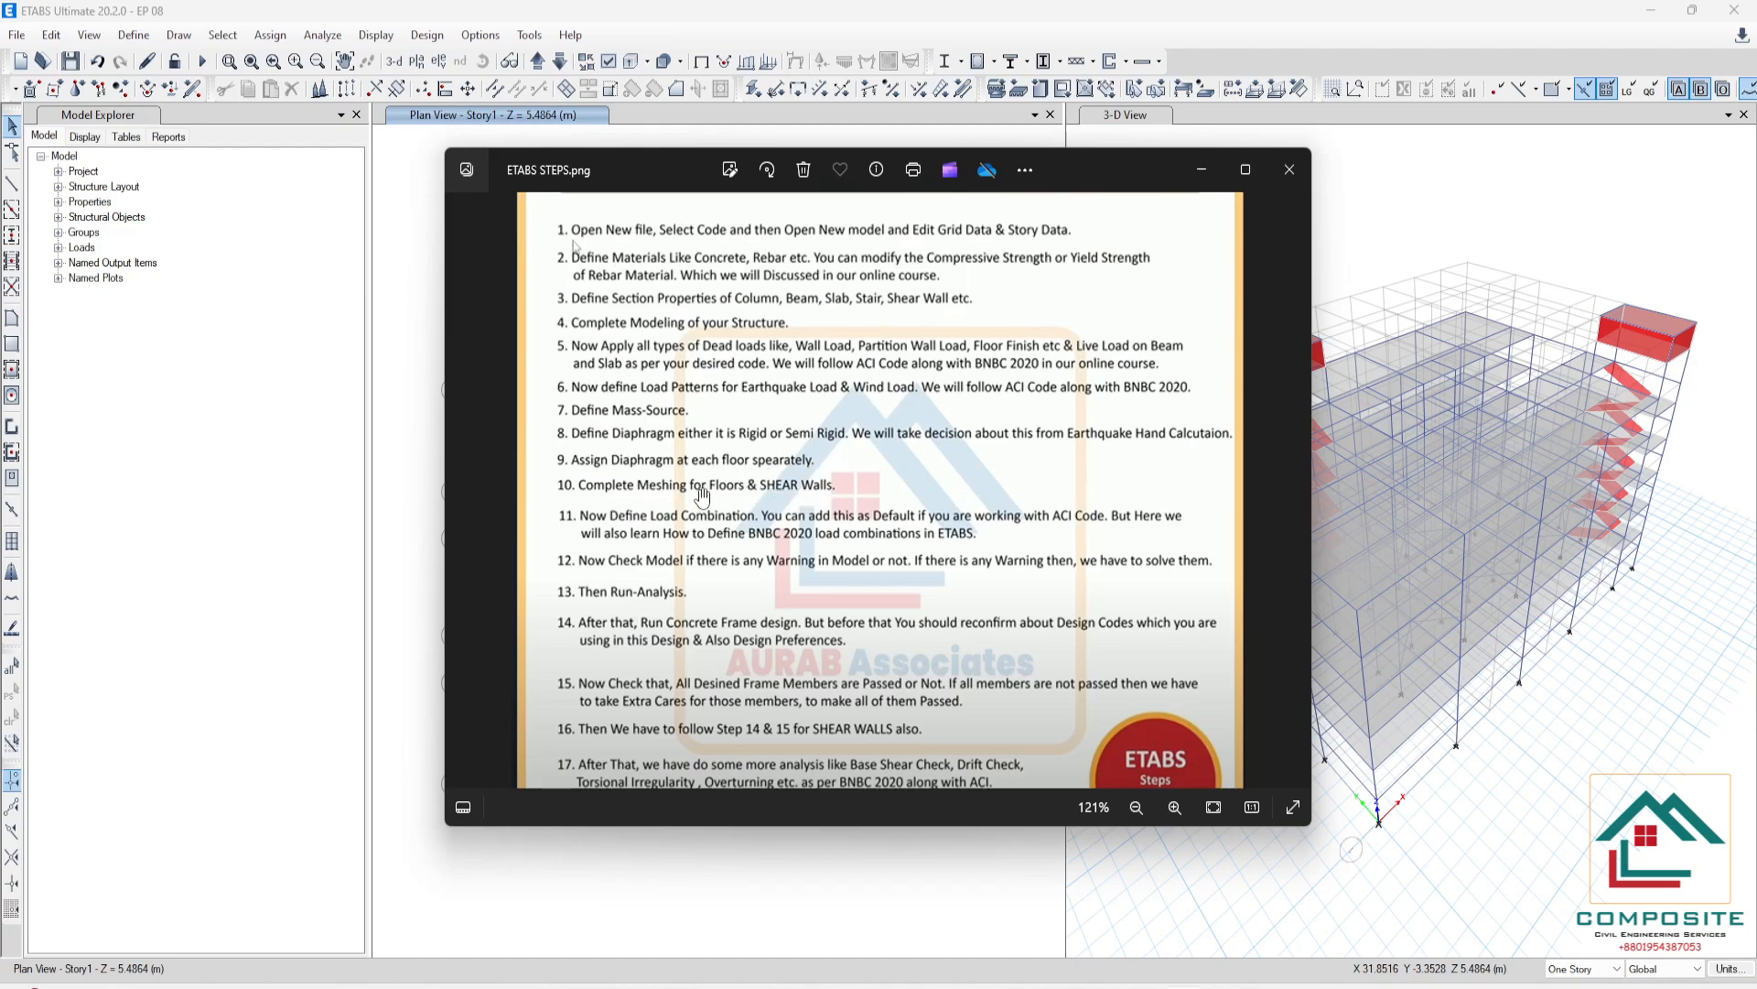
click(1199, 170)
- Back in ETABS, select all walls and floors in the model by object type
click(222, 35)
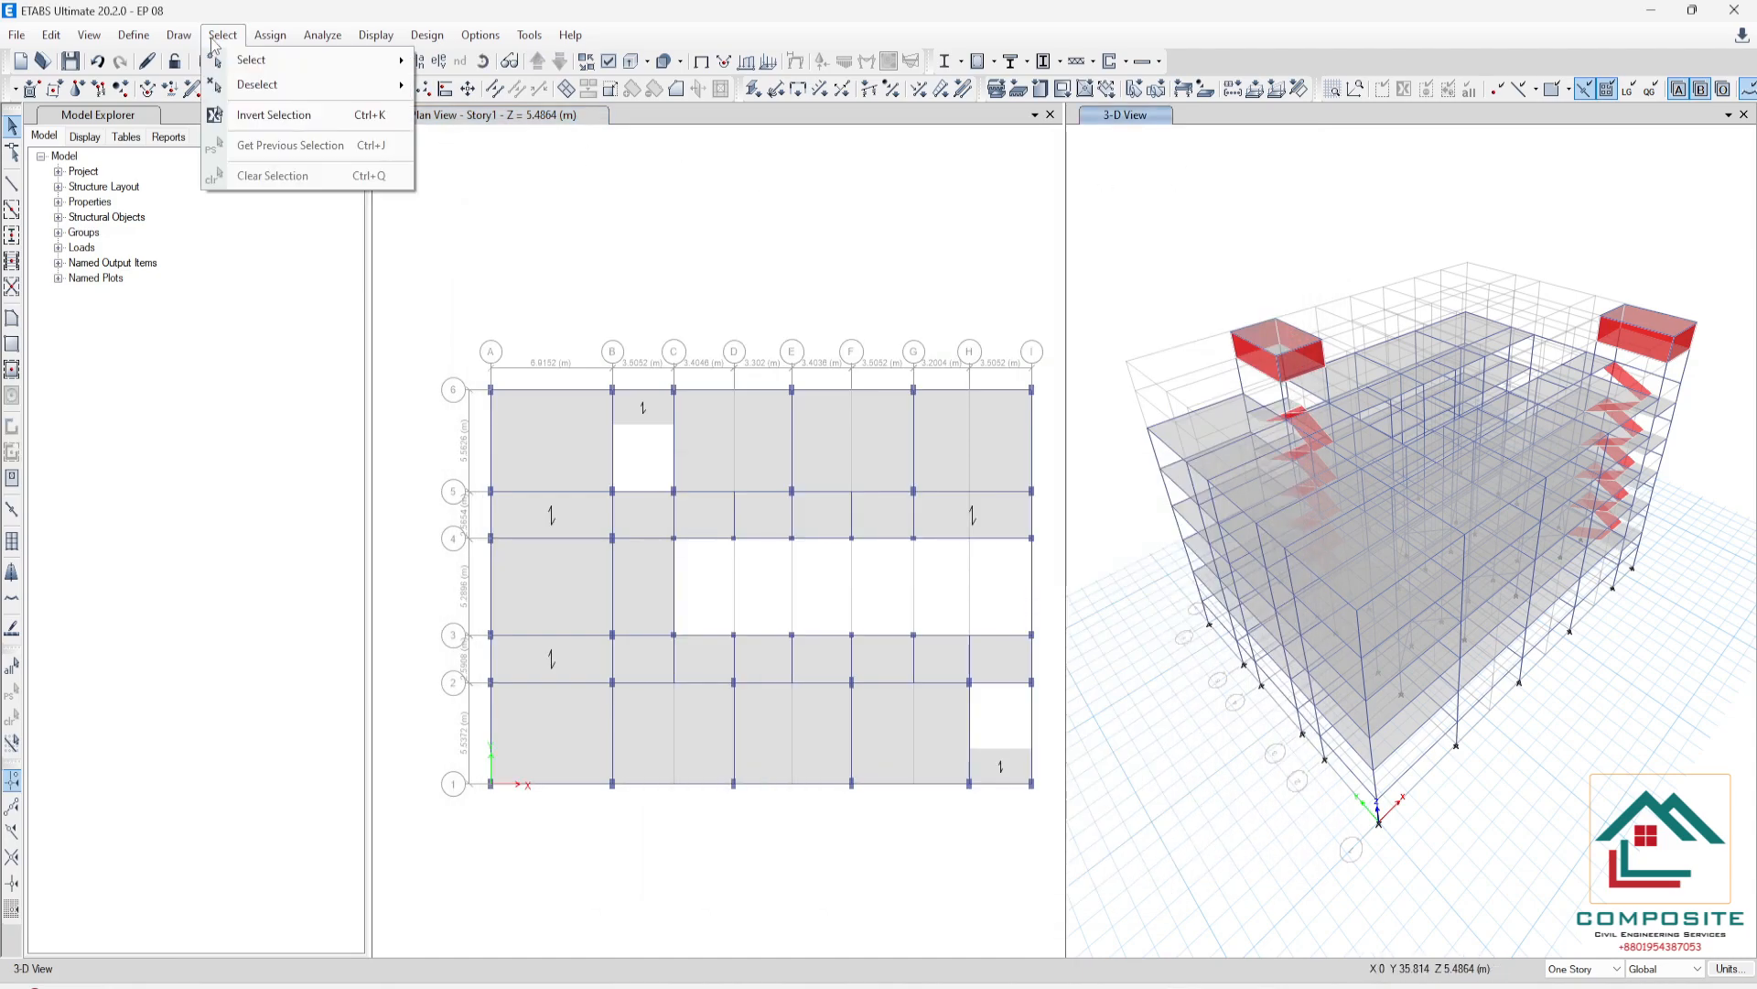
mouse_move(270, 64)
click(551, 196)
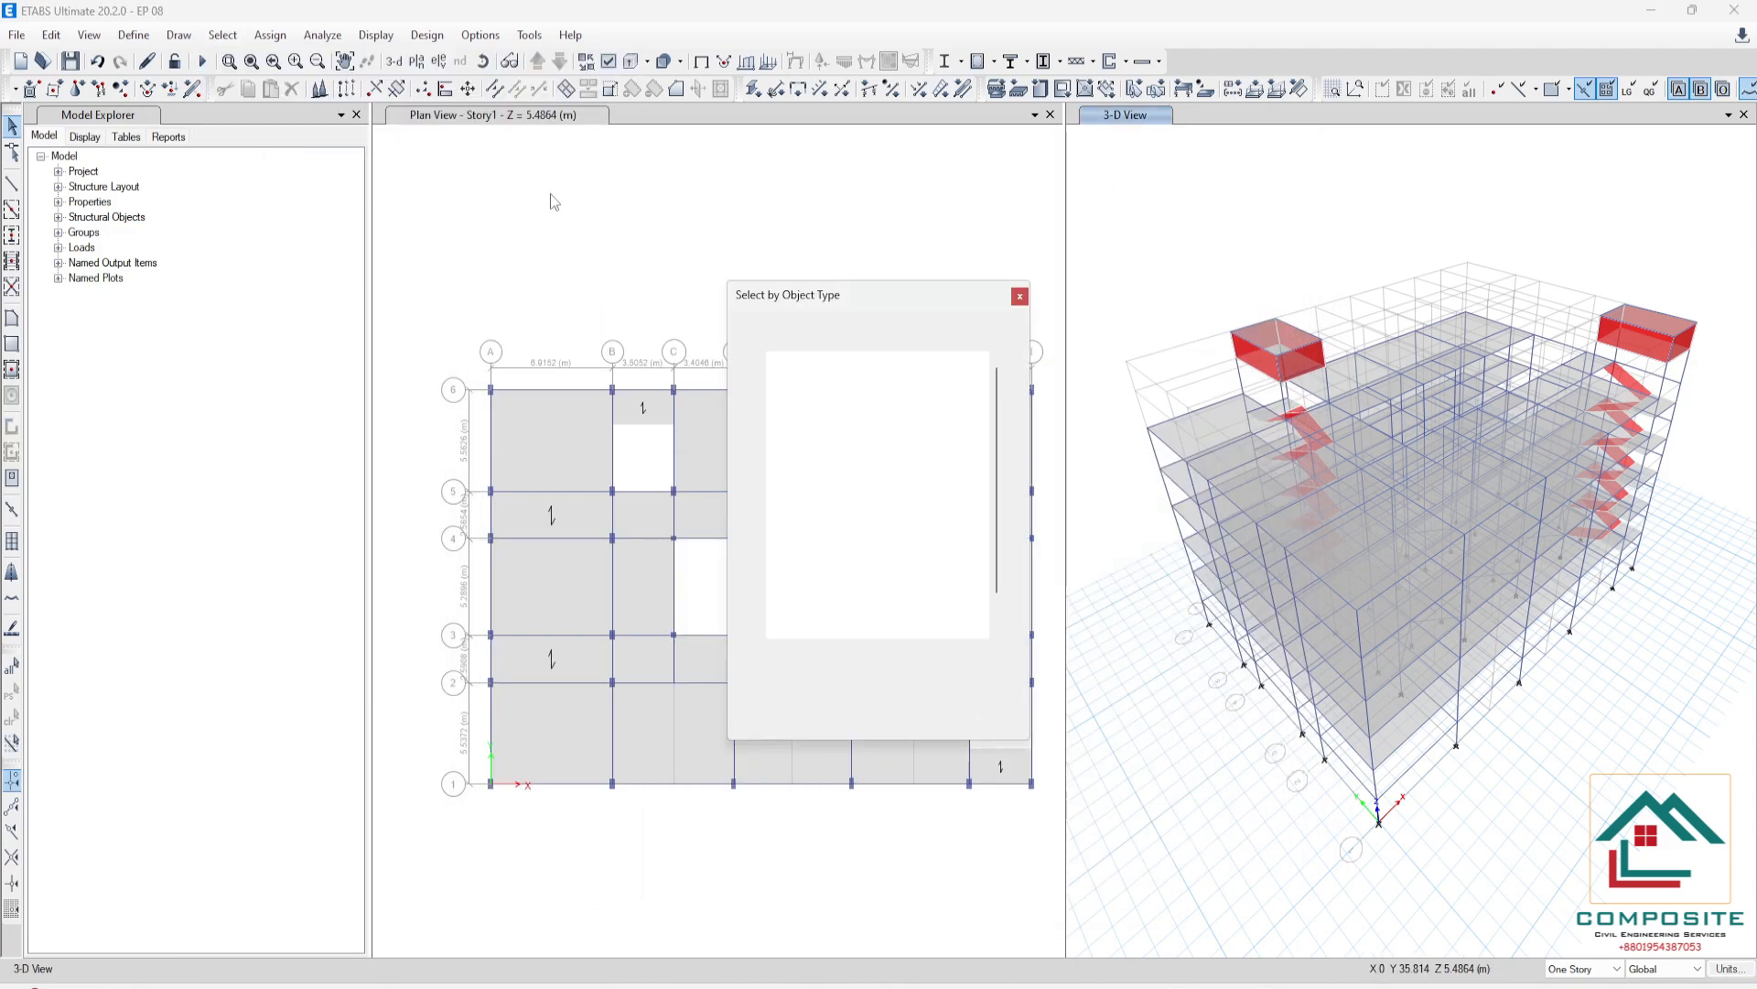
click(780, 419)
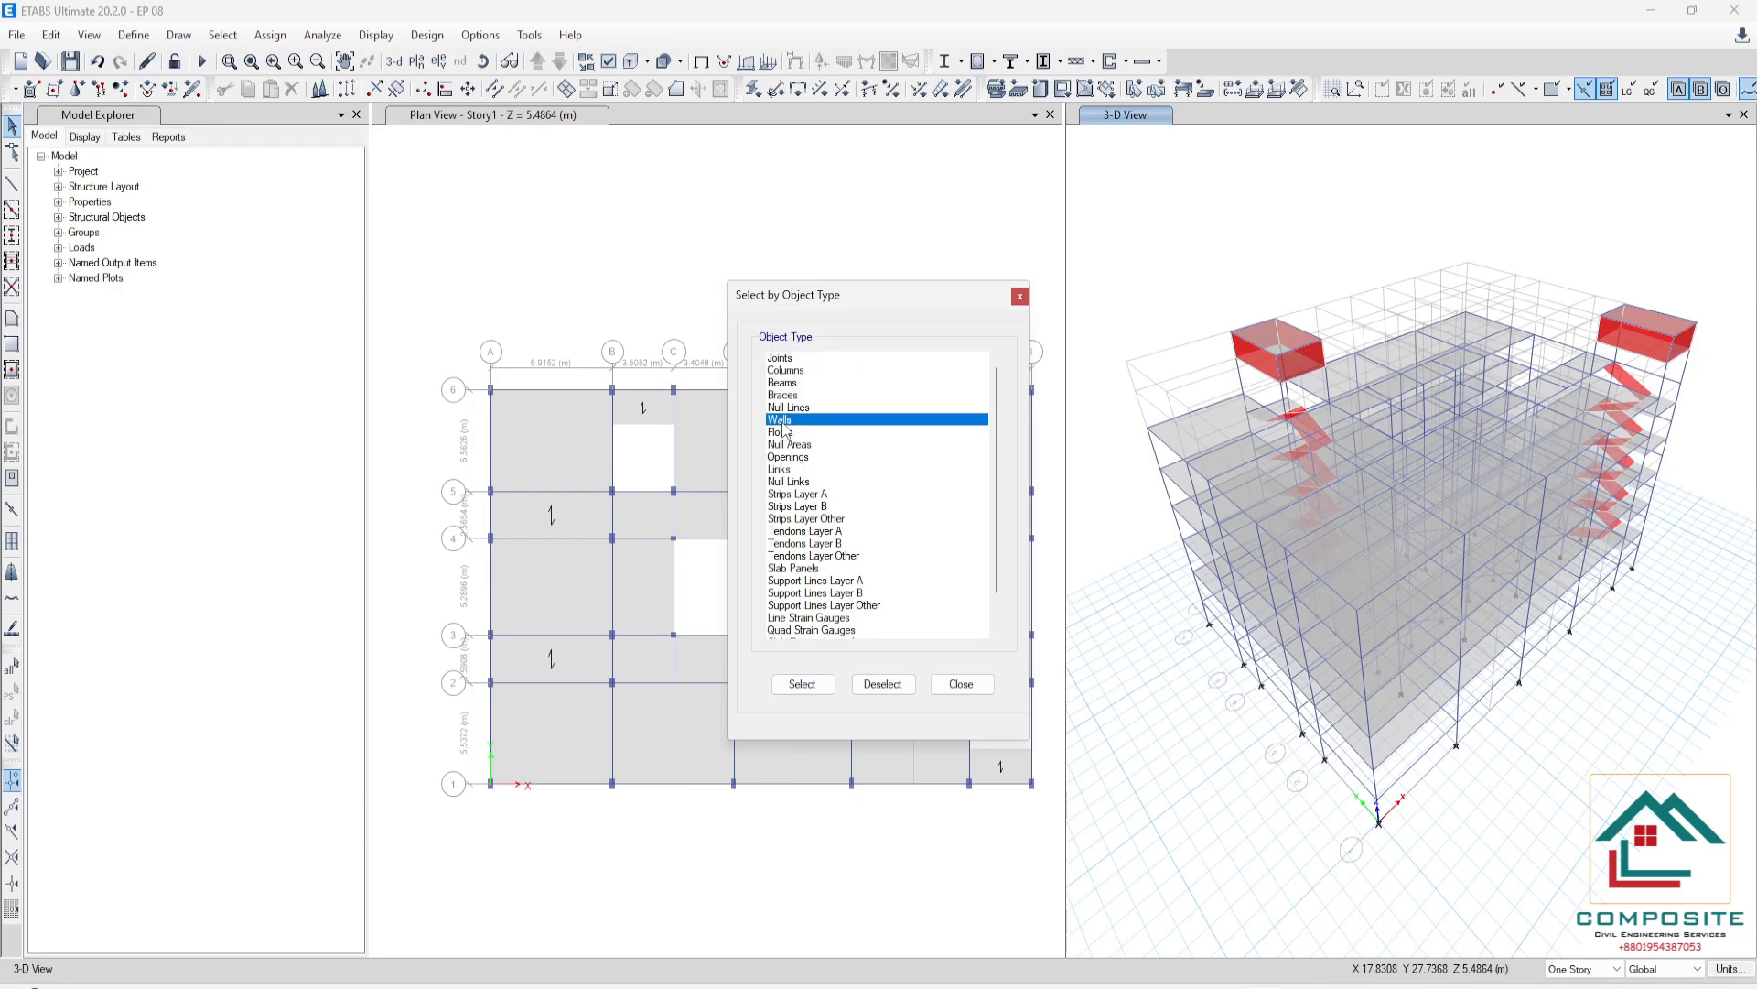
ctrl+click(781, 431)
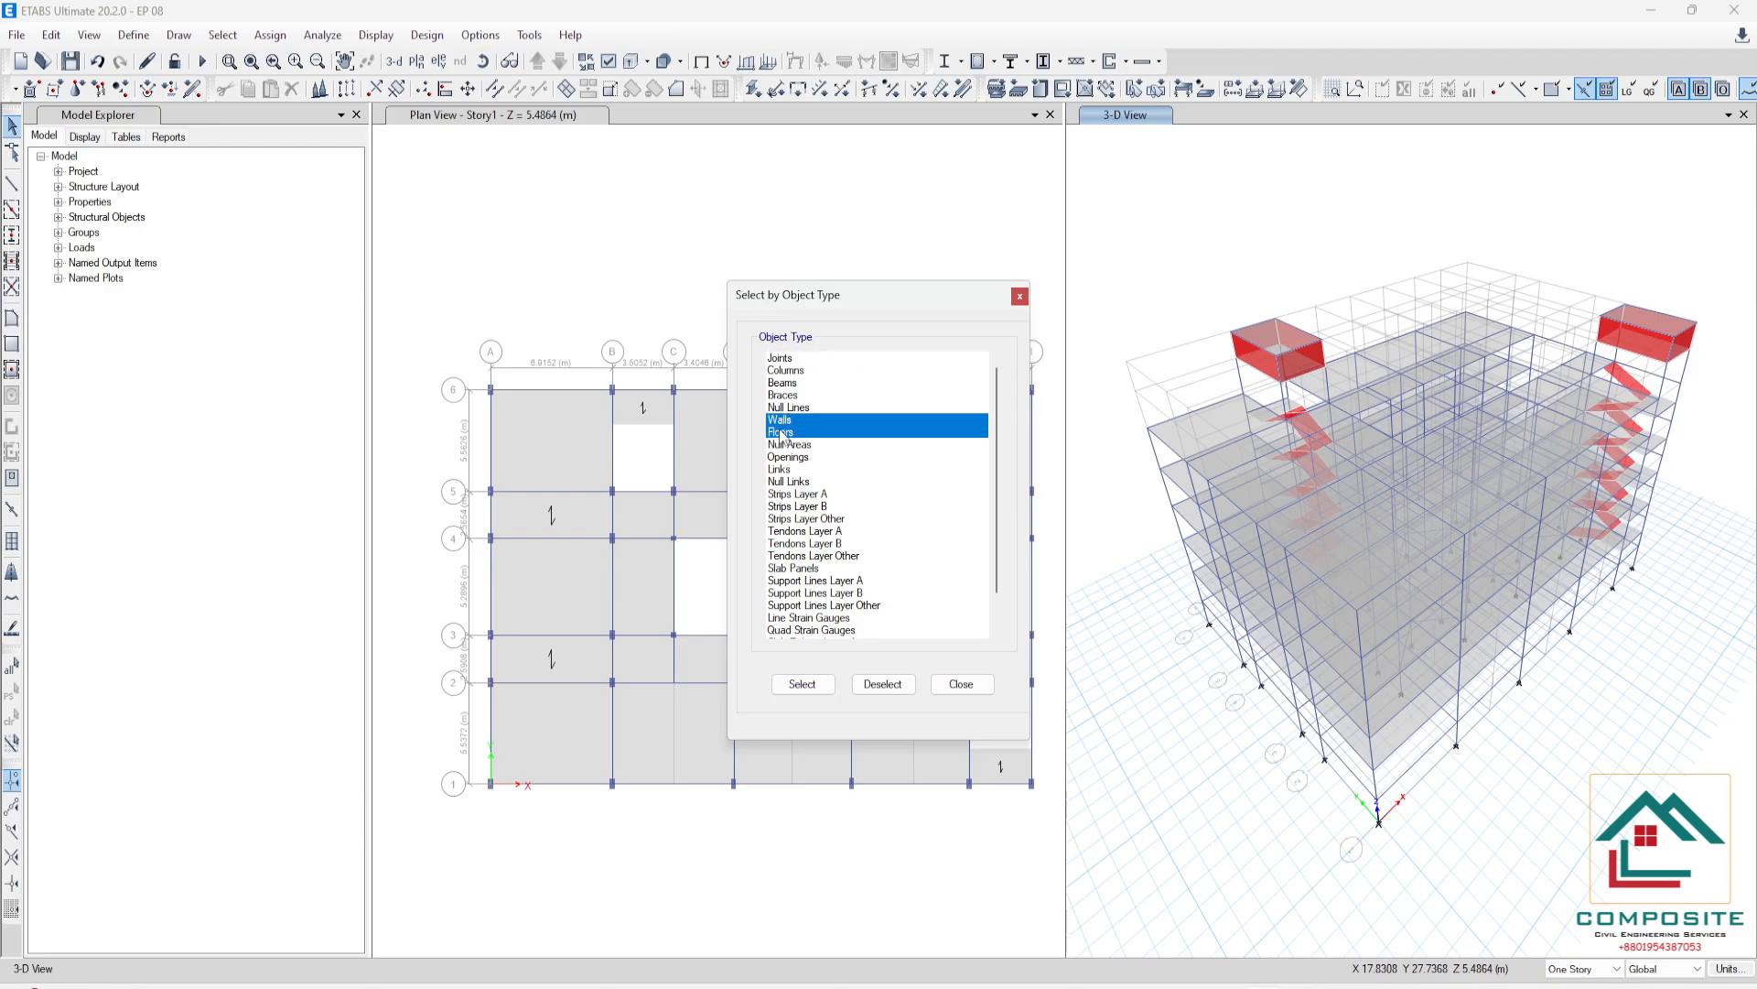
click(815, 687)
click(961, 684)
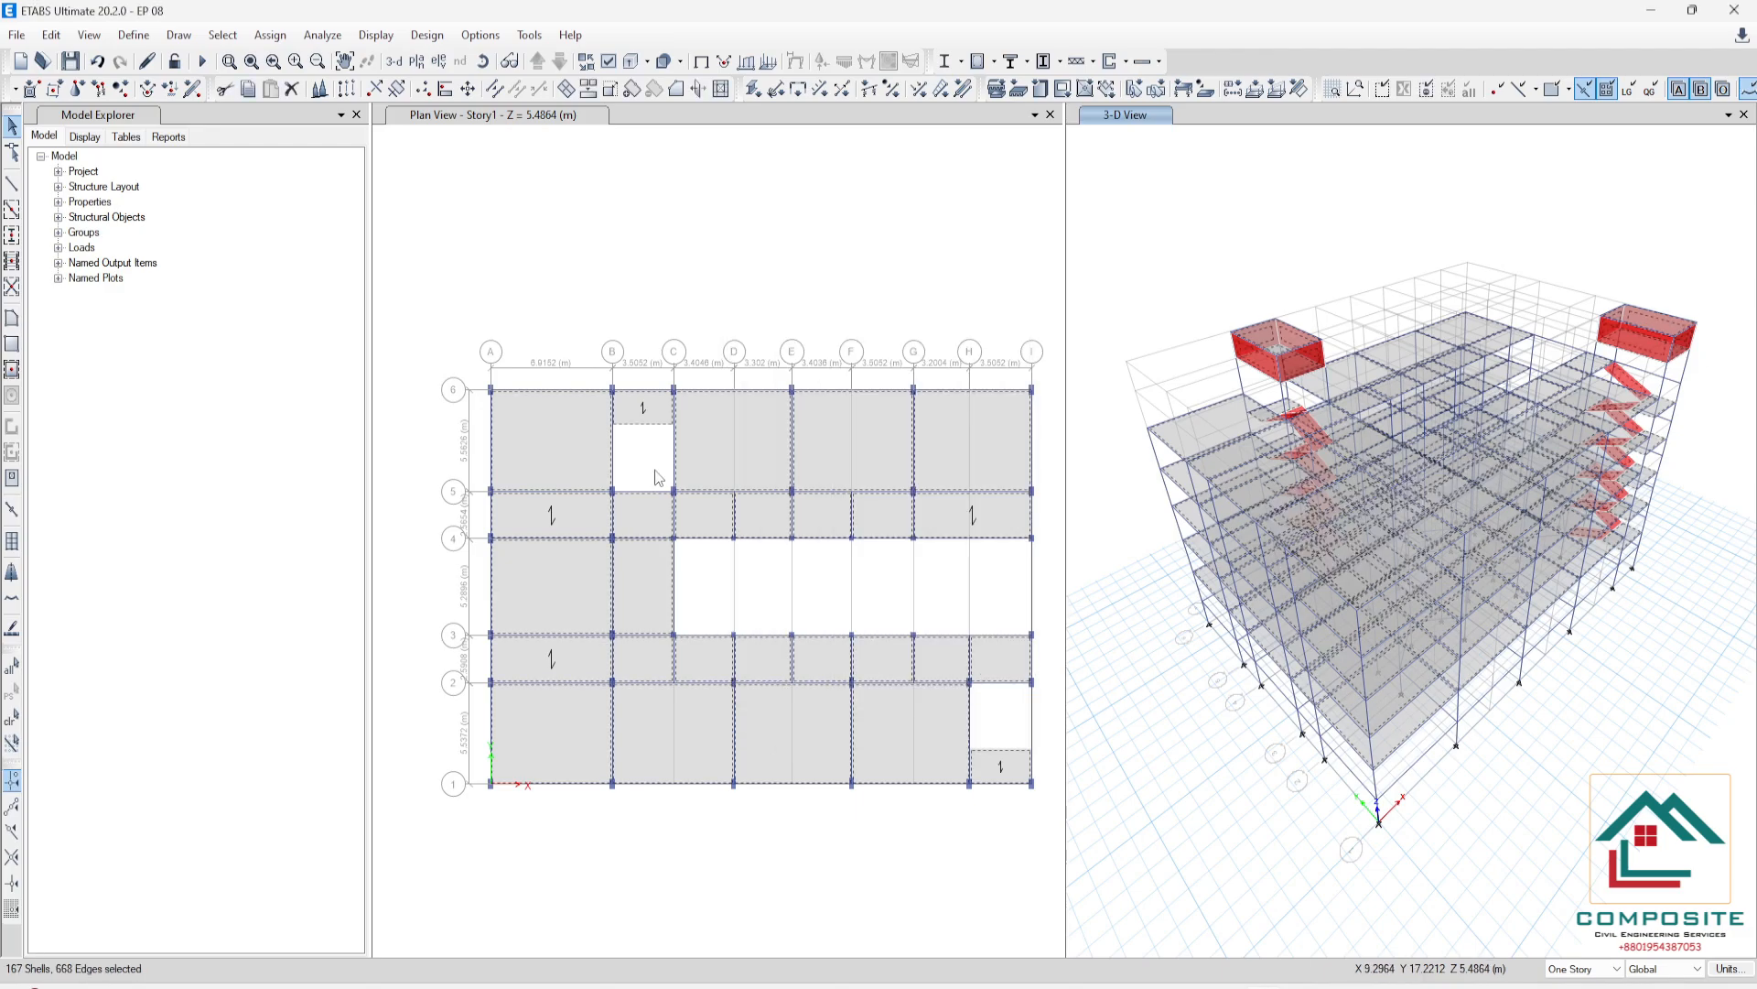
- Assign auto cookie cut floor meshing to the selected shells, also meshing at visible grids, with a maximum element size of 500 mm
click(270, 35)
mouse_move(316, 109)
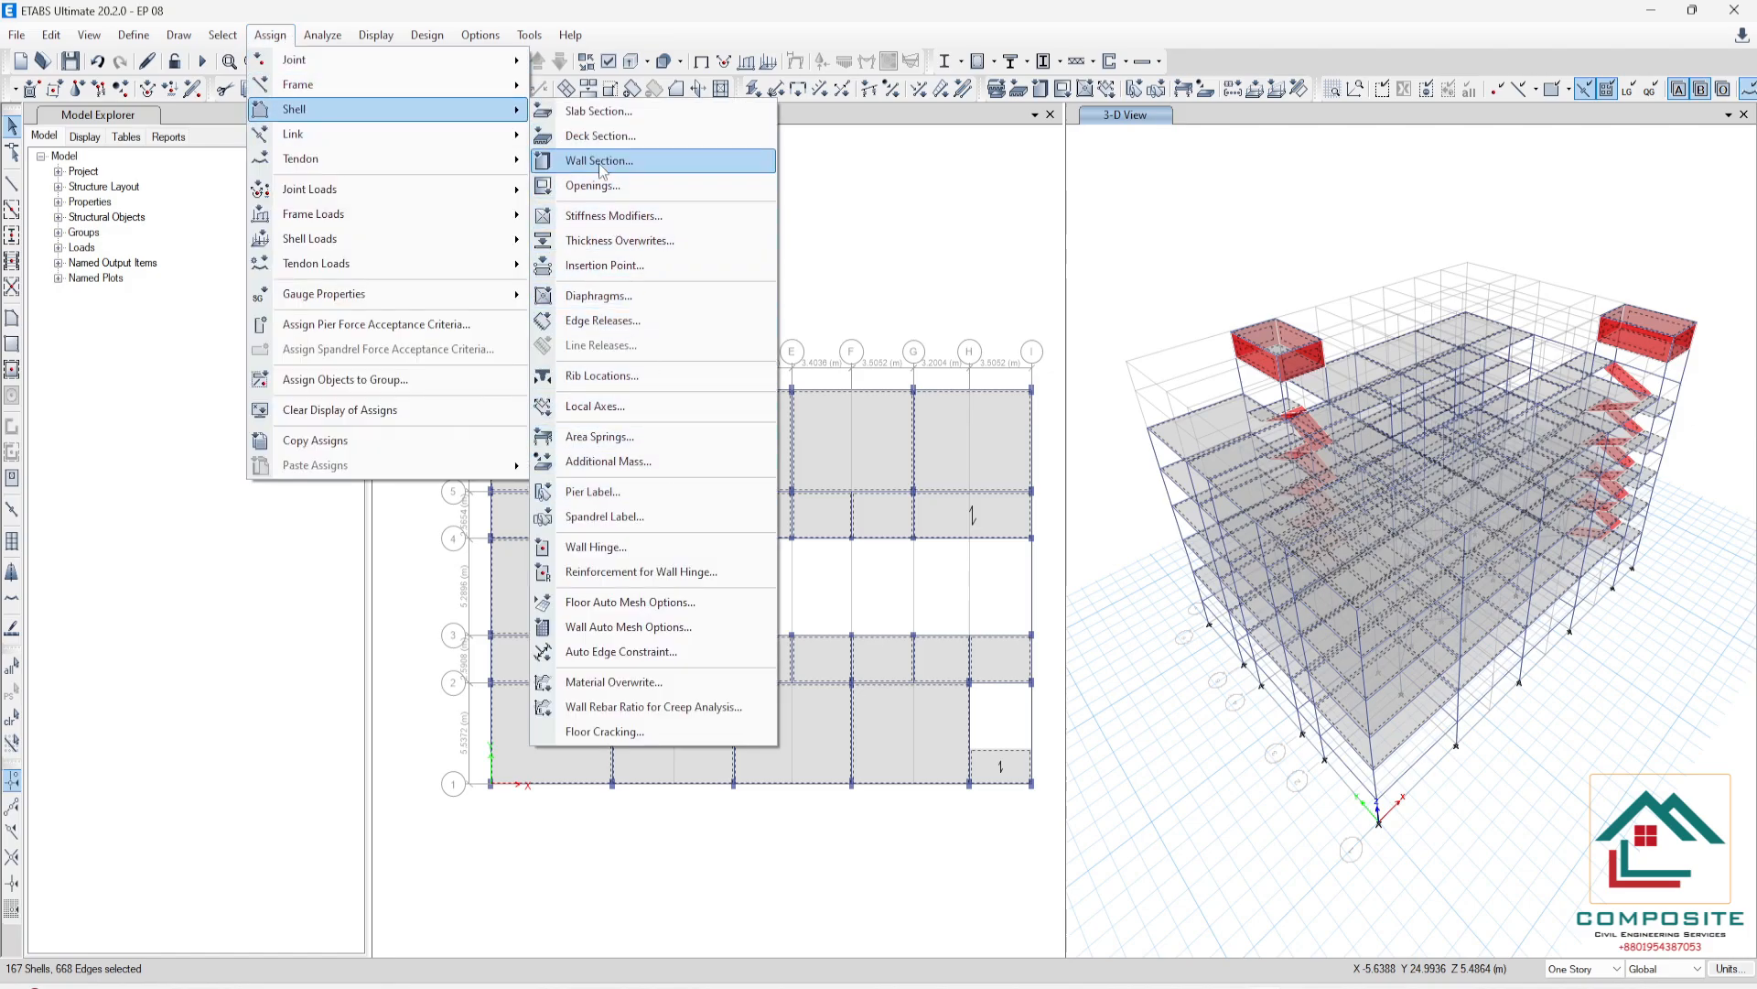
click(641, 599)
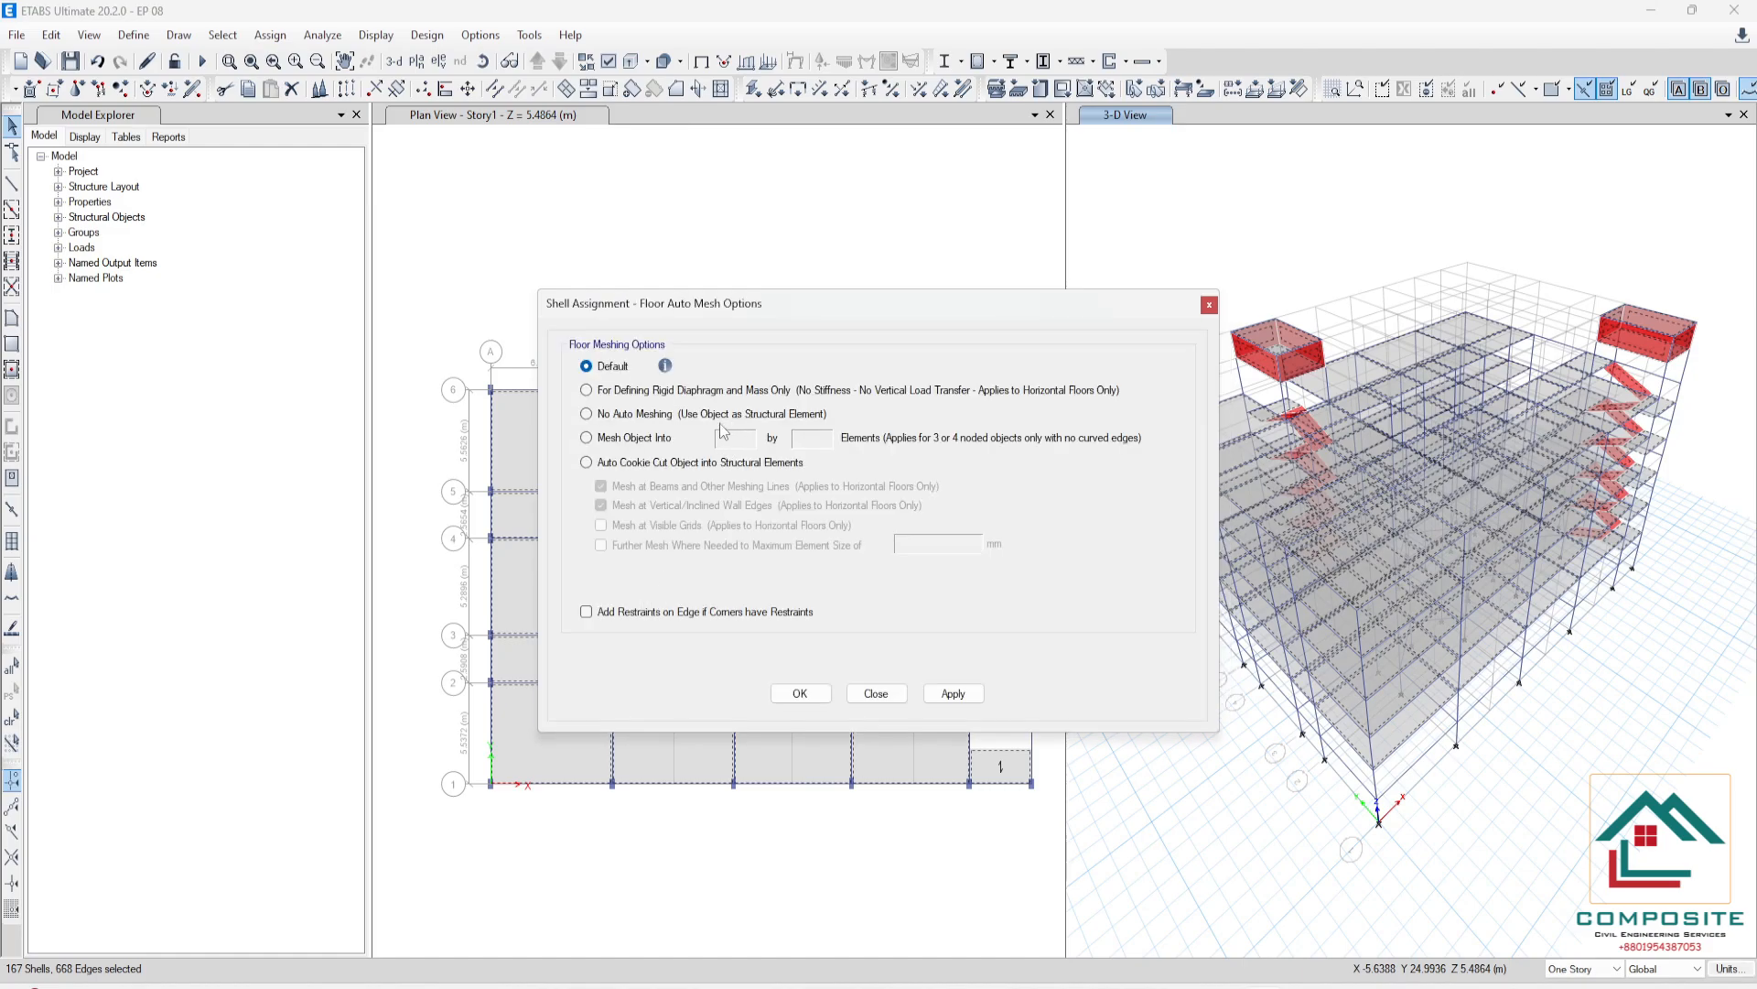
click(636, 464)
click(631, 526)
click(631, 545)
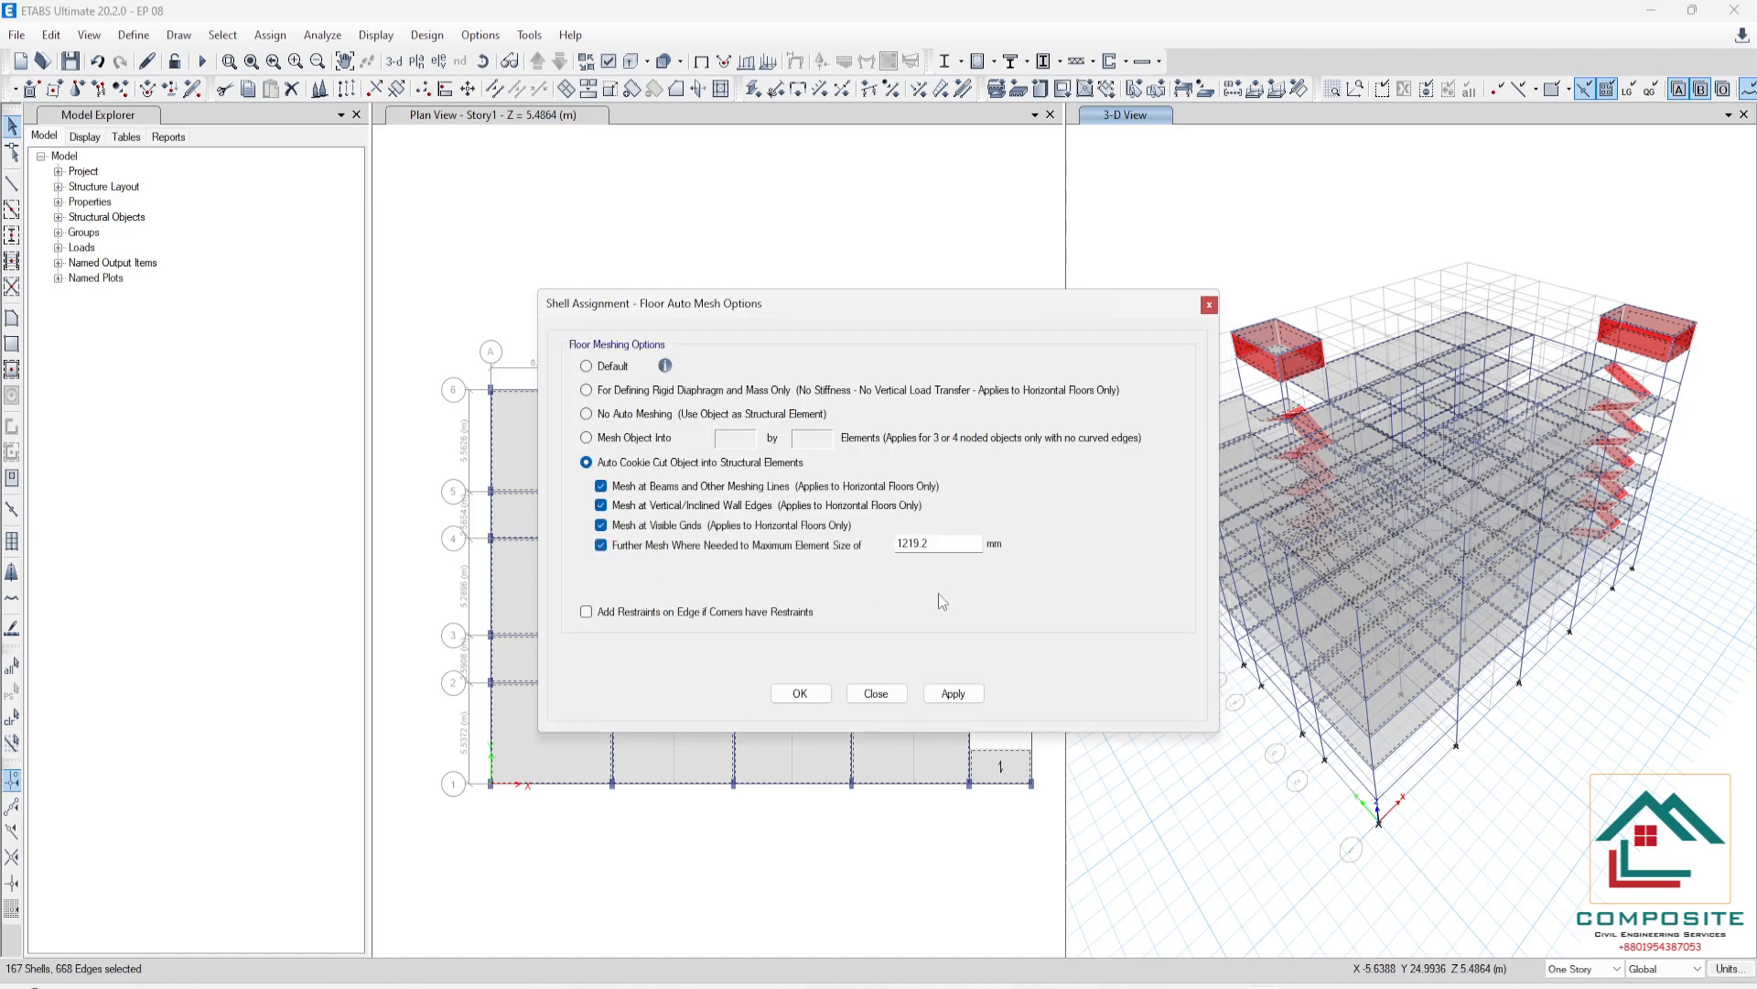
click(938, 544)
double_click(938, 544)
text(500)
click(947, 695)
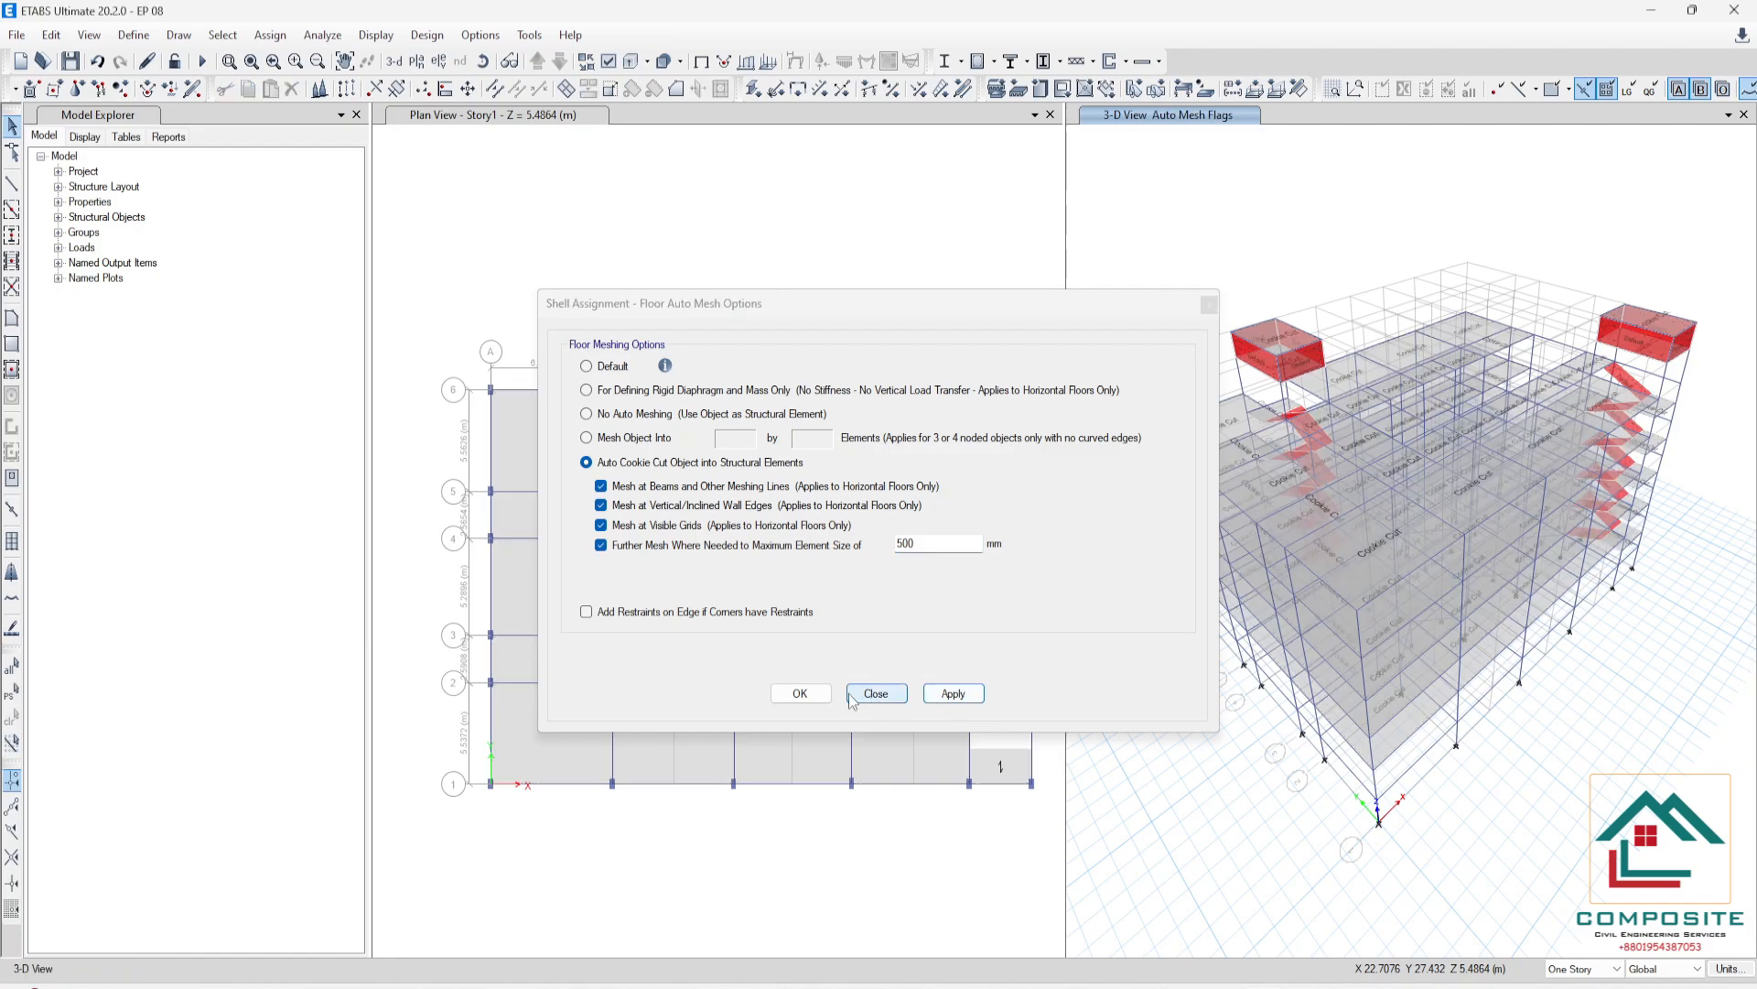
click(800, 693)
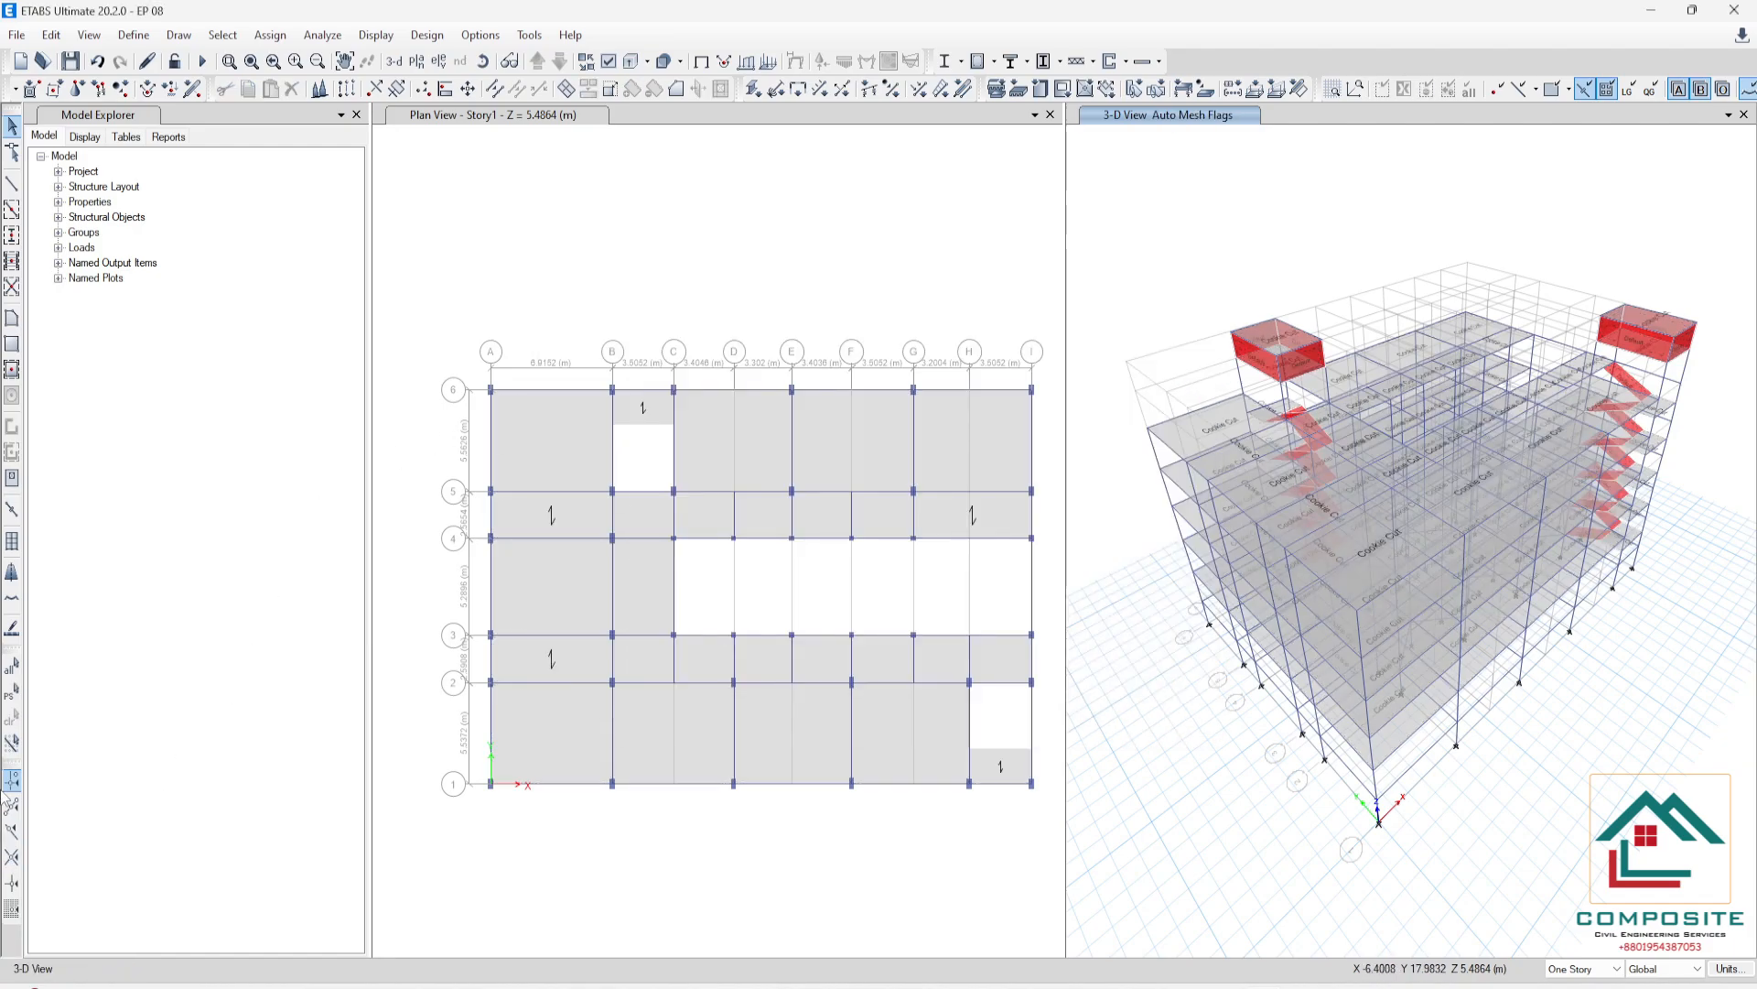
- Reselect the same shells and assign them the auto rectangular wall mesh with an approximate maximum mesh size of 0.5 m
click(10, 692)
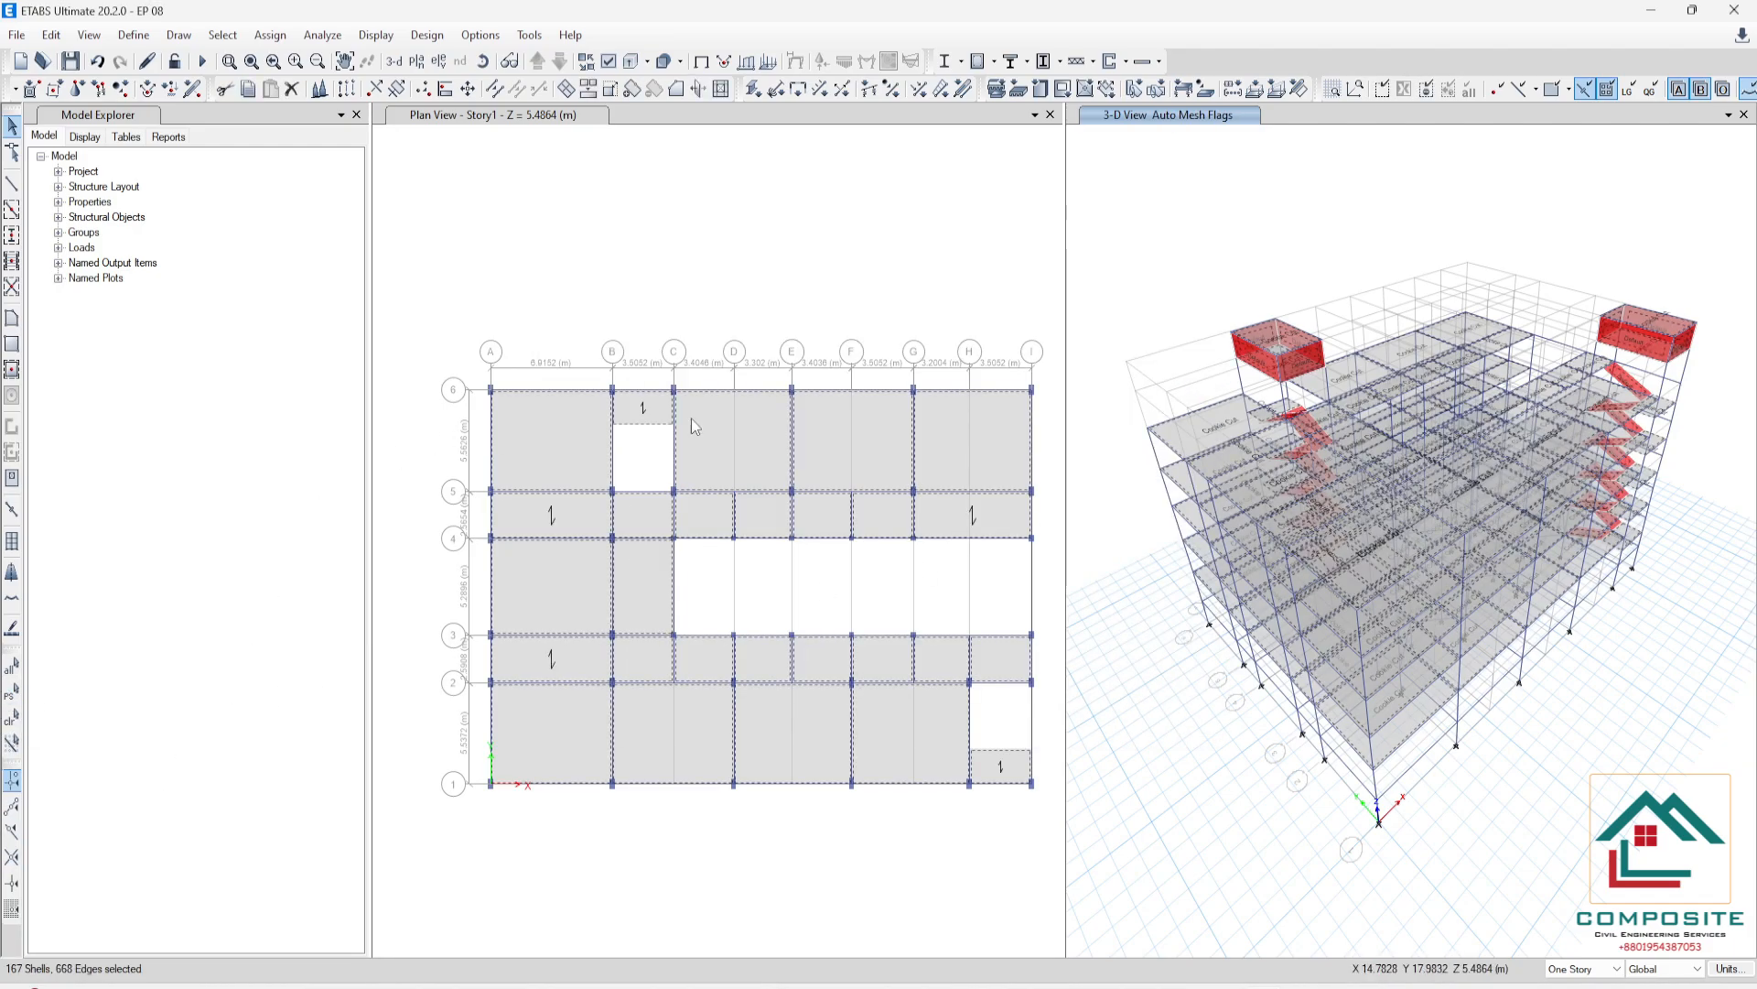
click(265, 35)
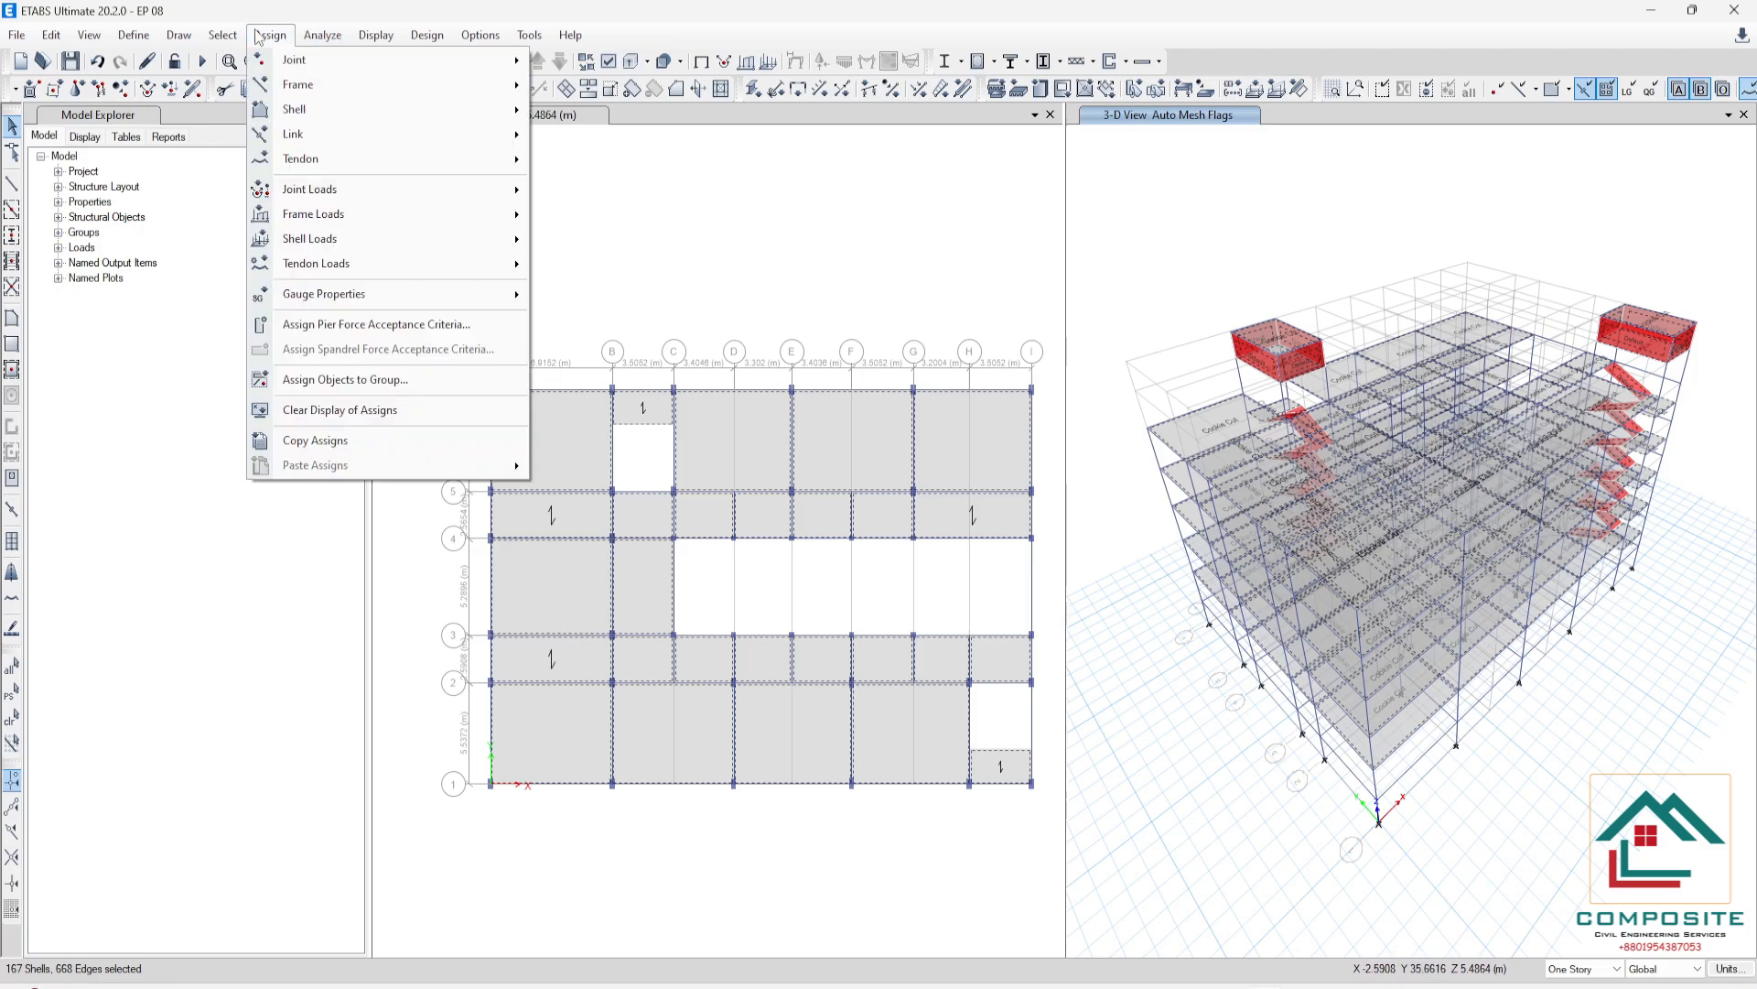
mouse_move(381, 236)
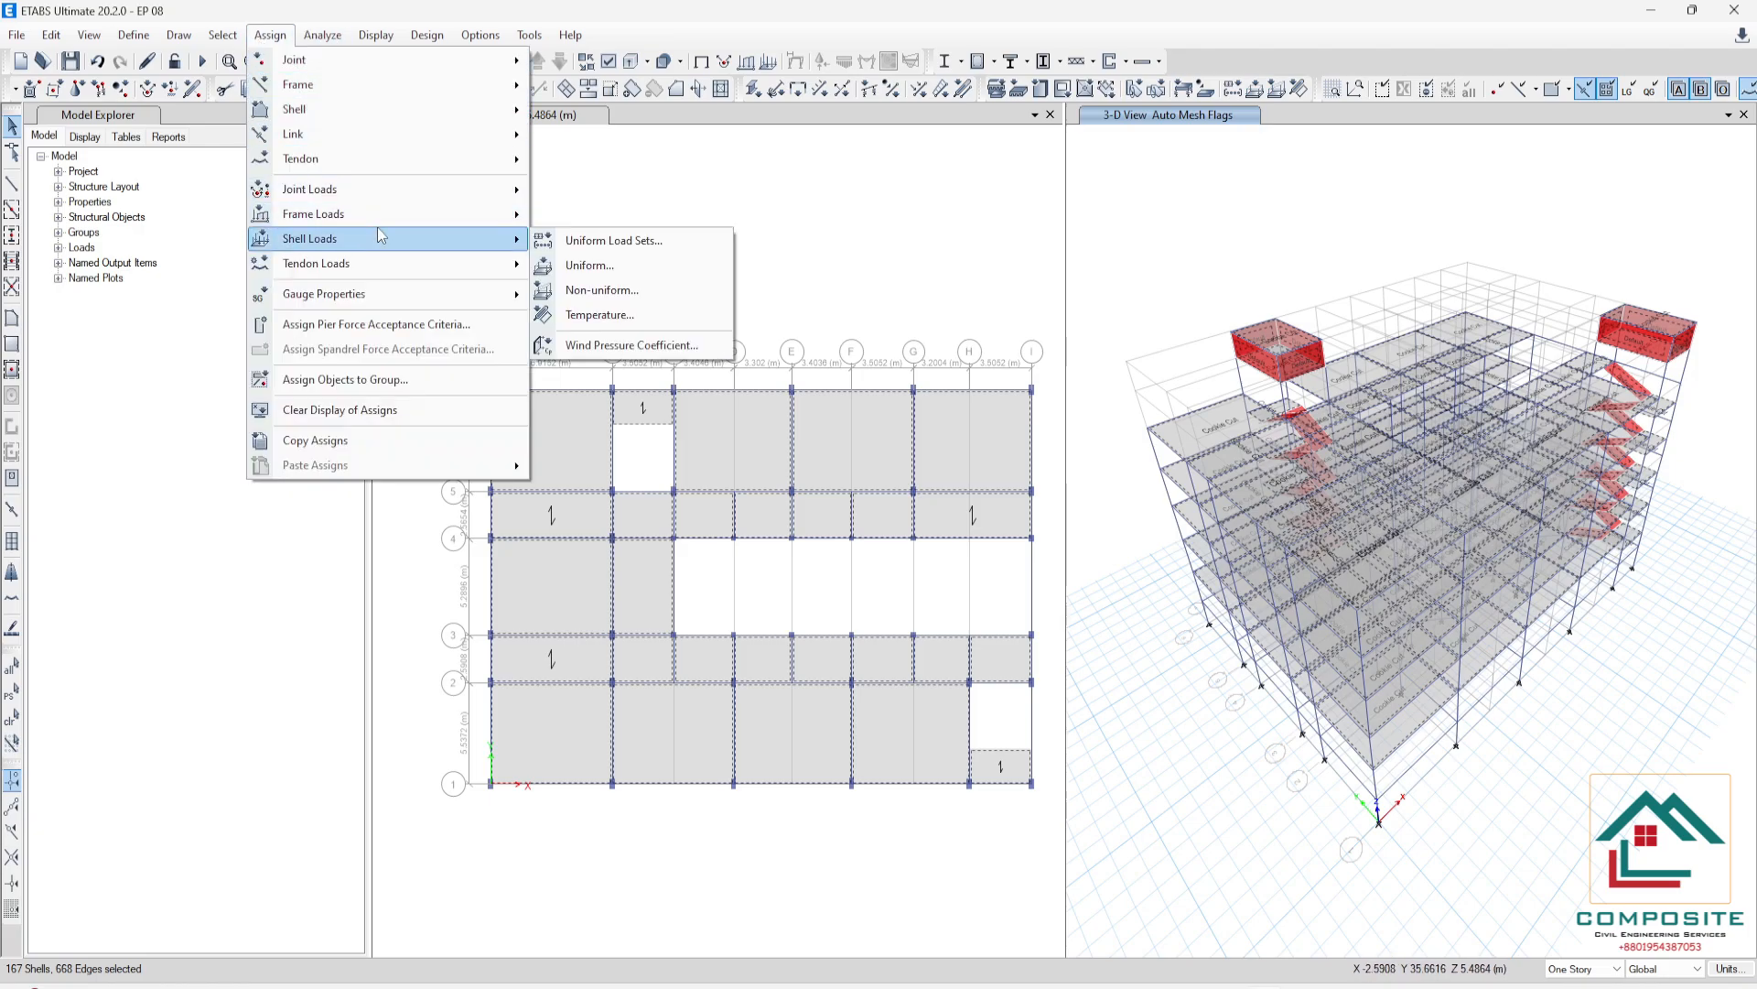
mouse_move(359, 103)
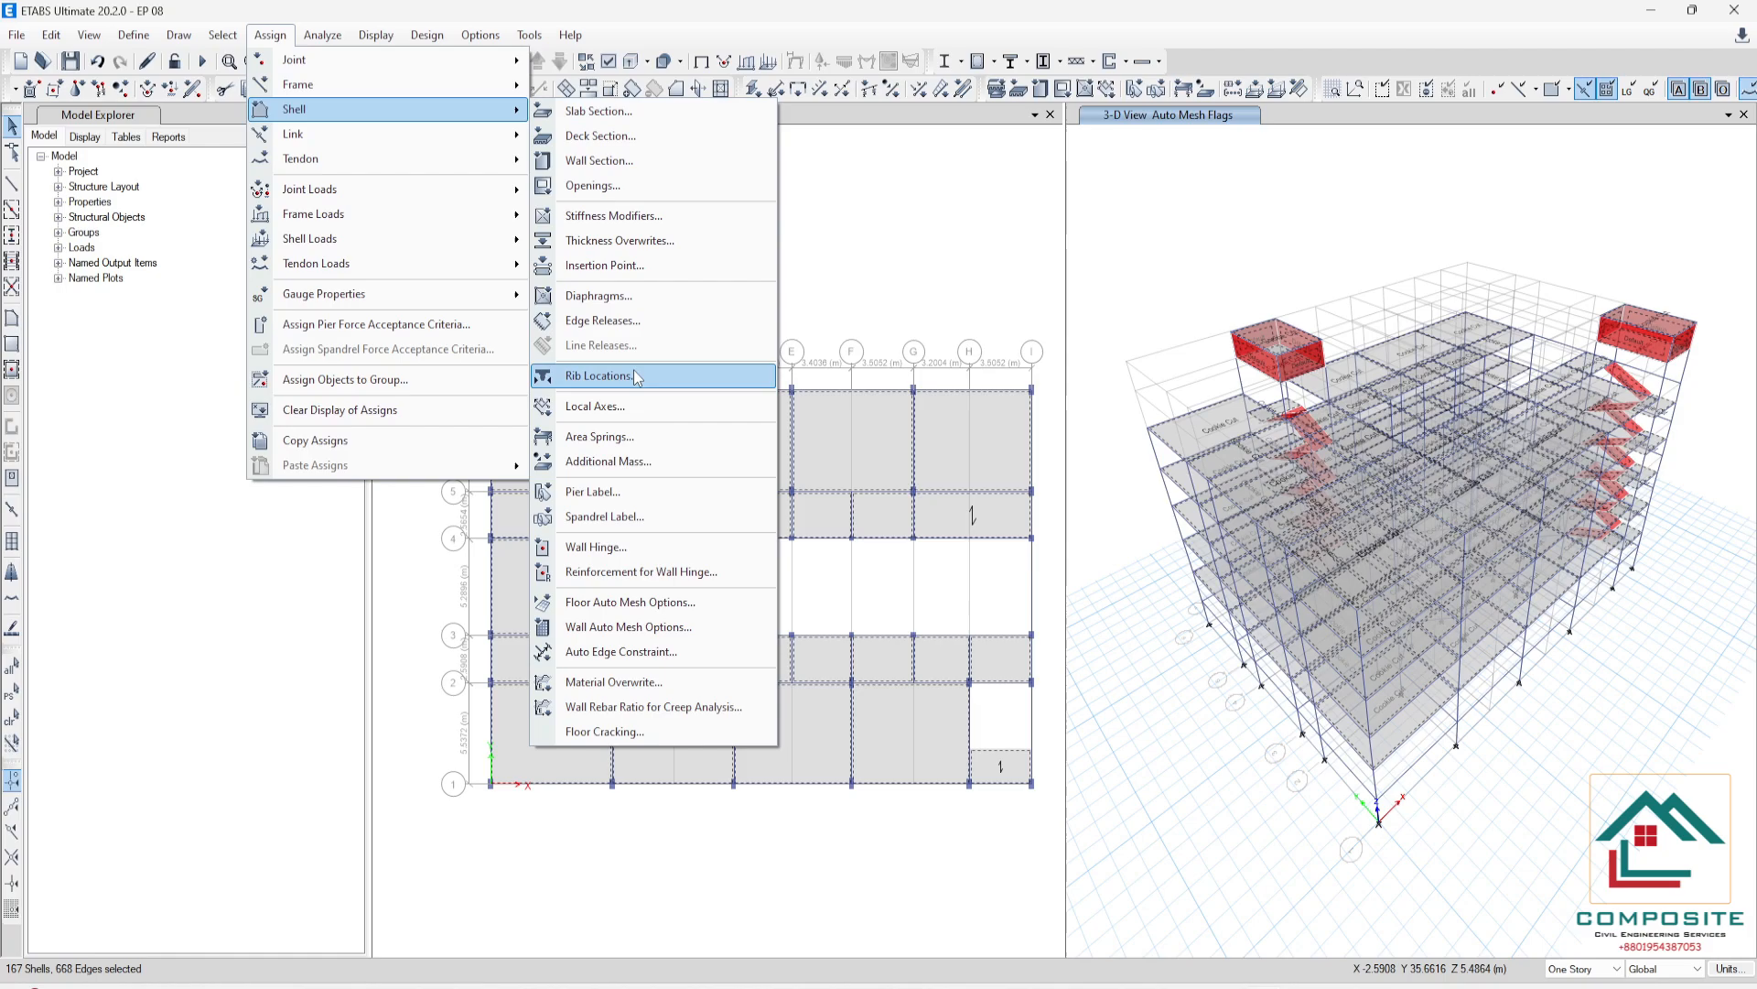
click(616, 628)
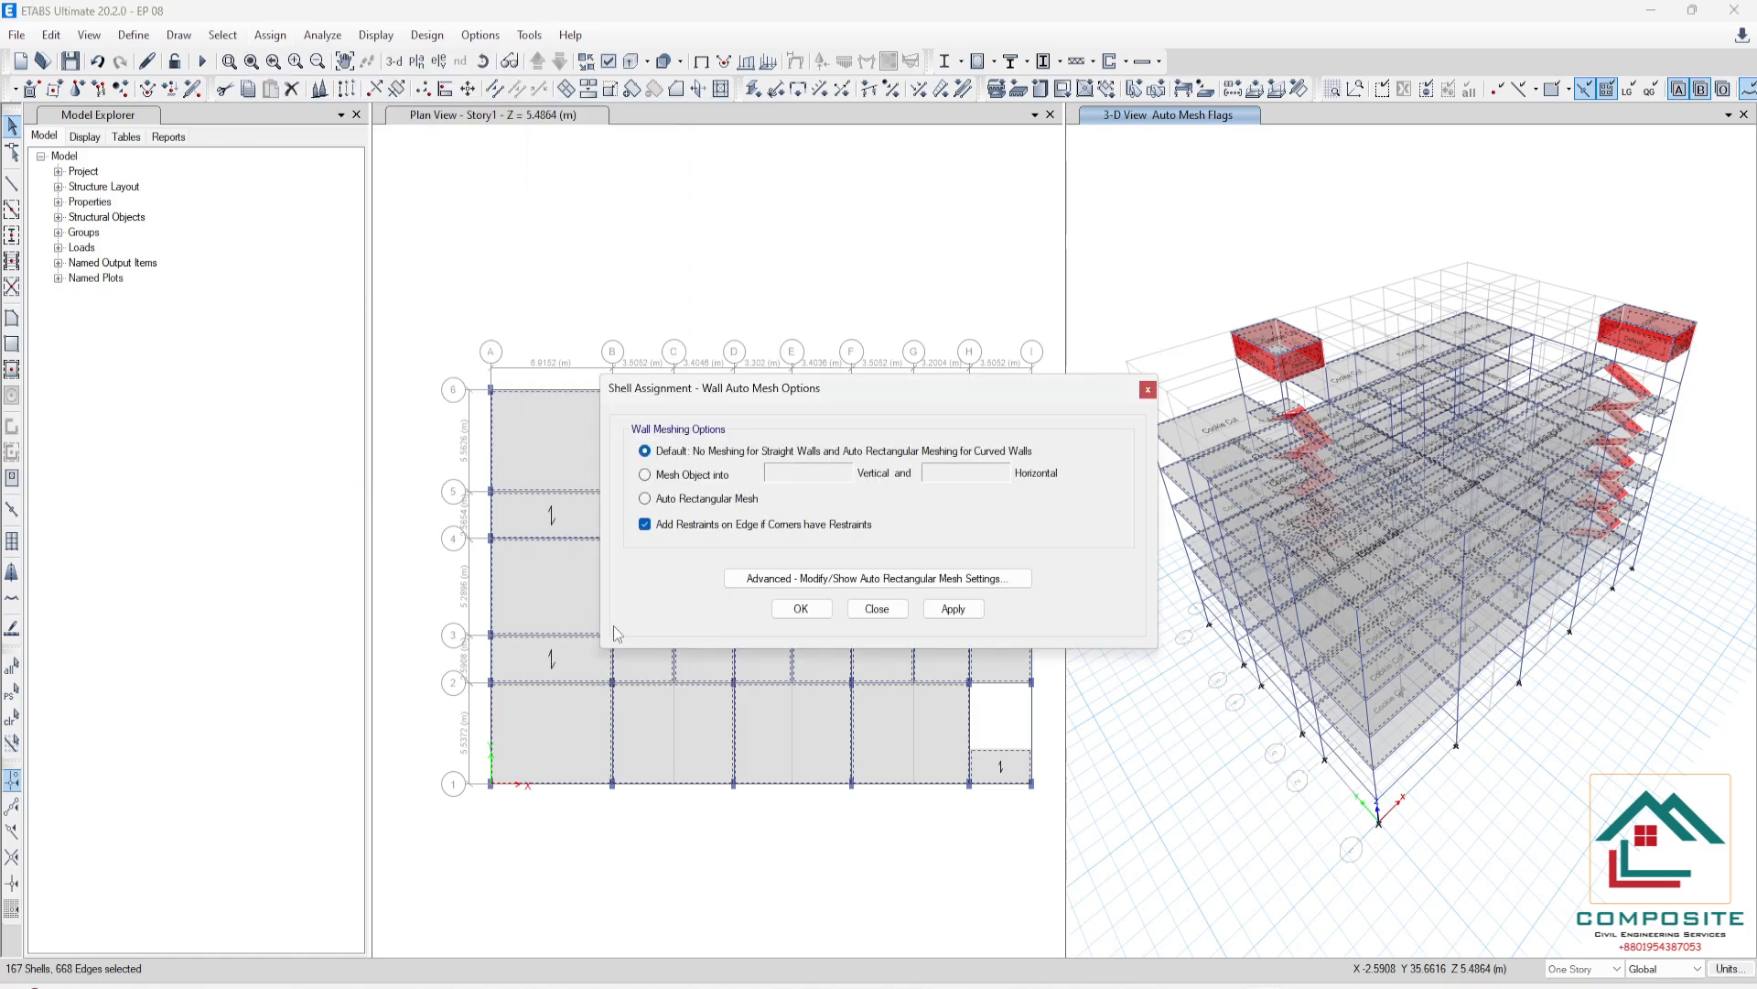
click(799, 579)
drag(982, 428, 781, 430)
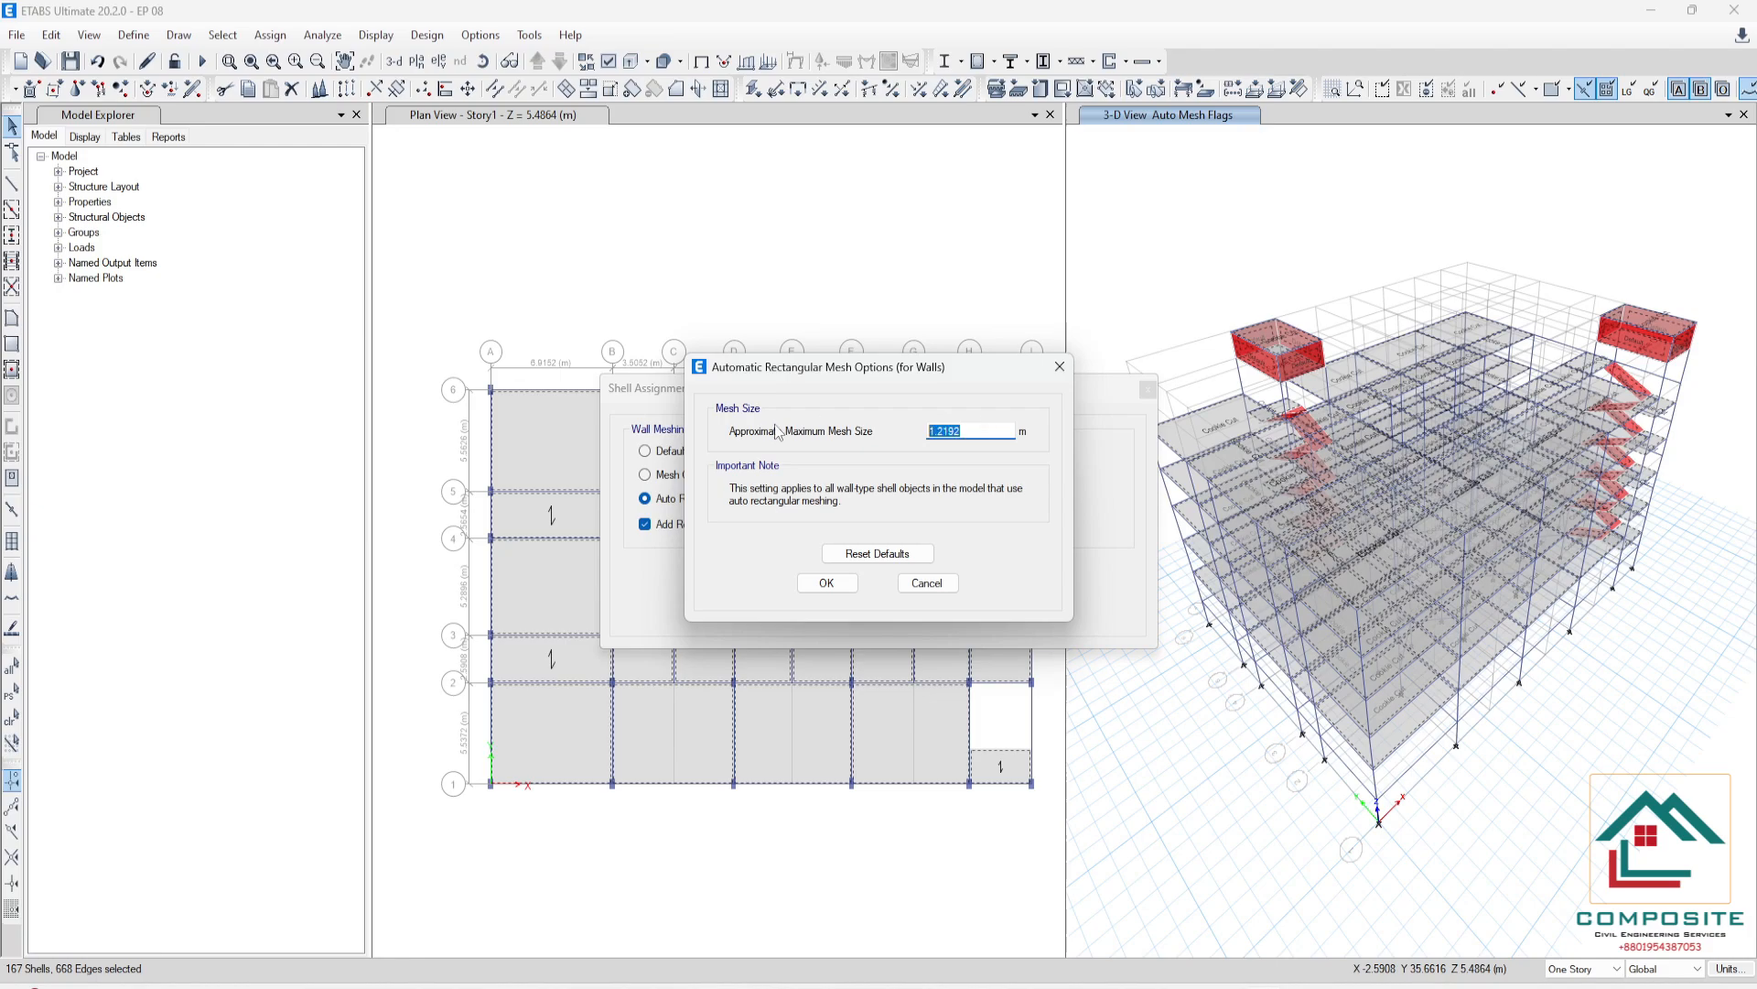
key(BackSpace)
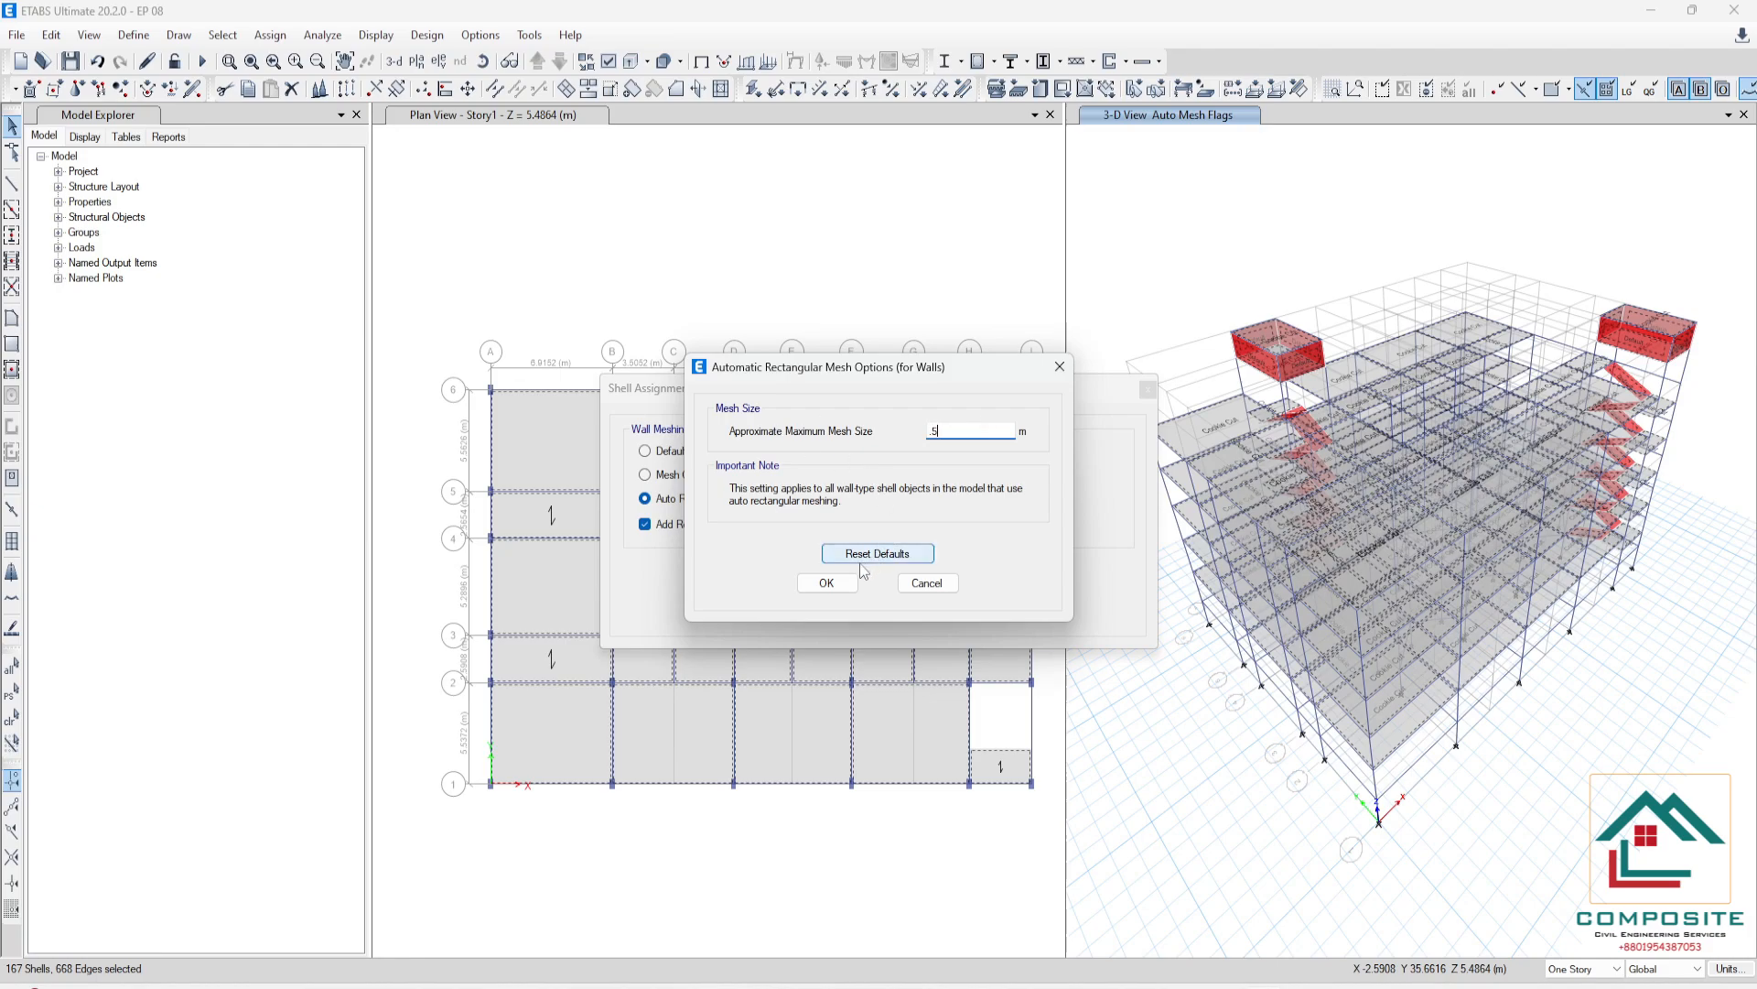
click(827, 583)
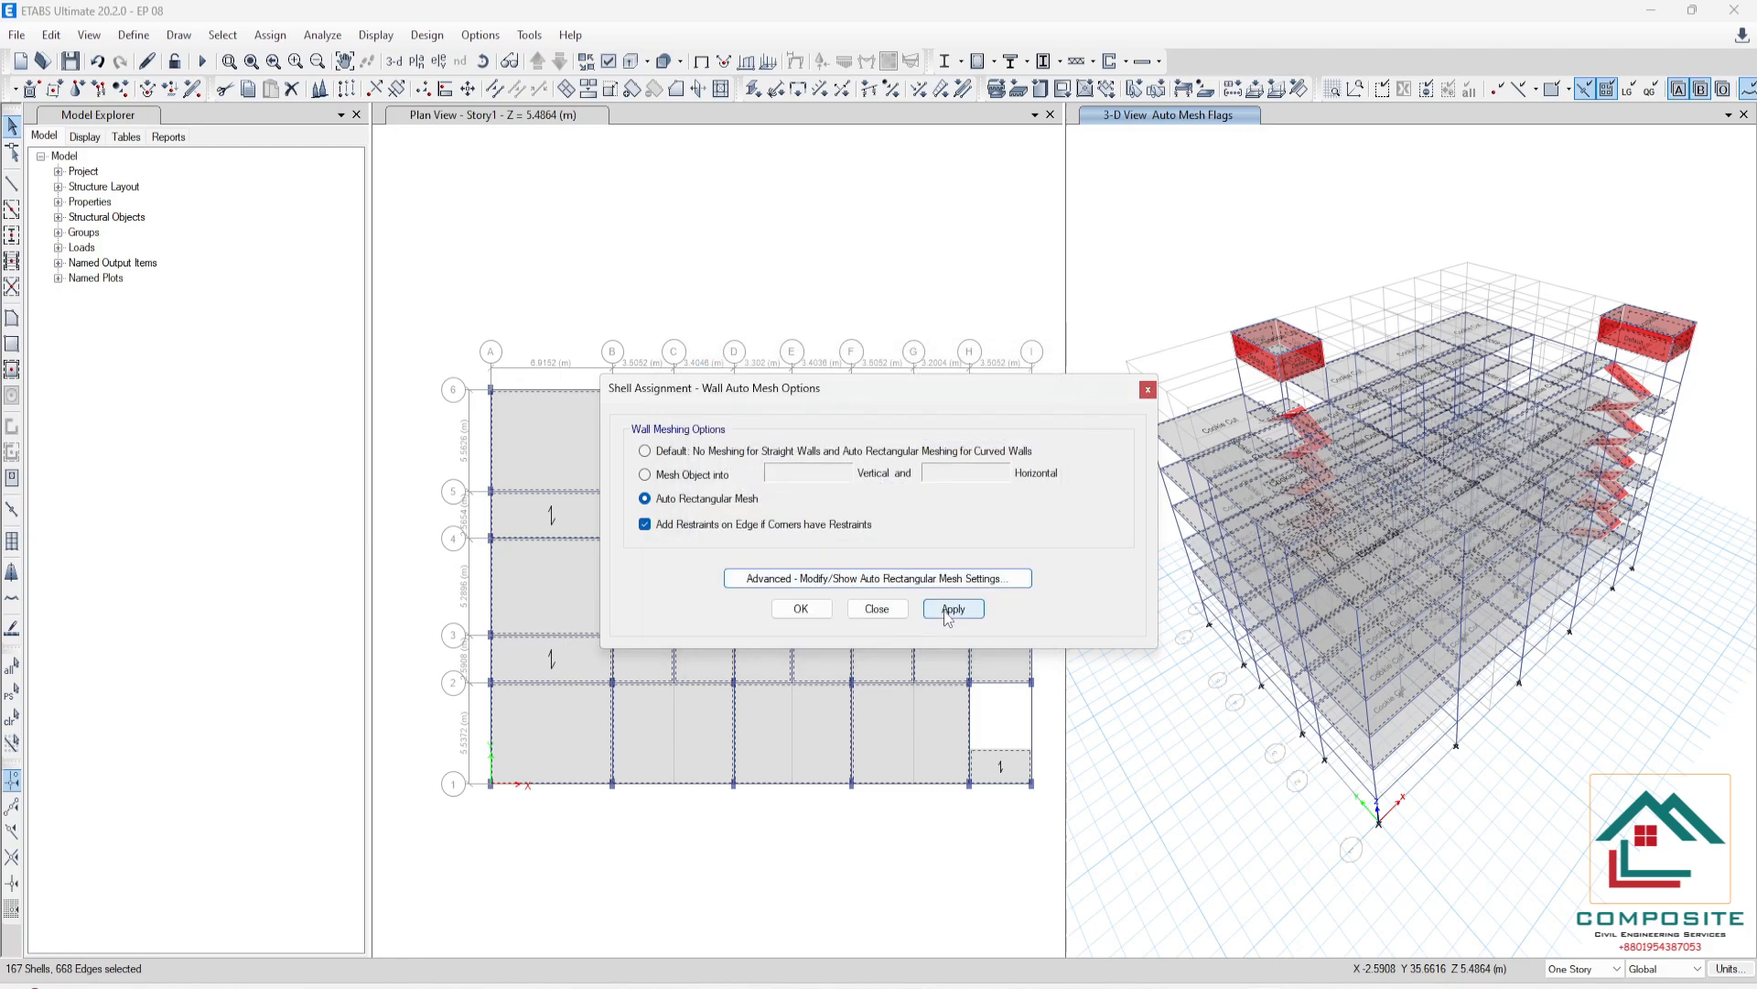
click(948, 613)
click(809, 611)
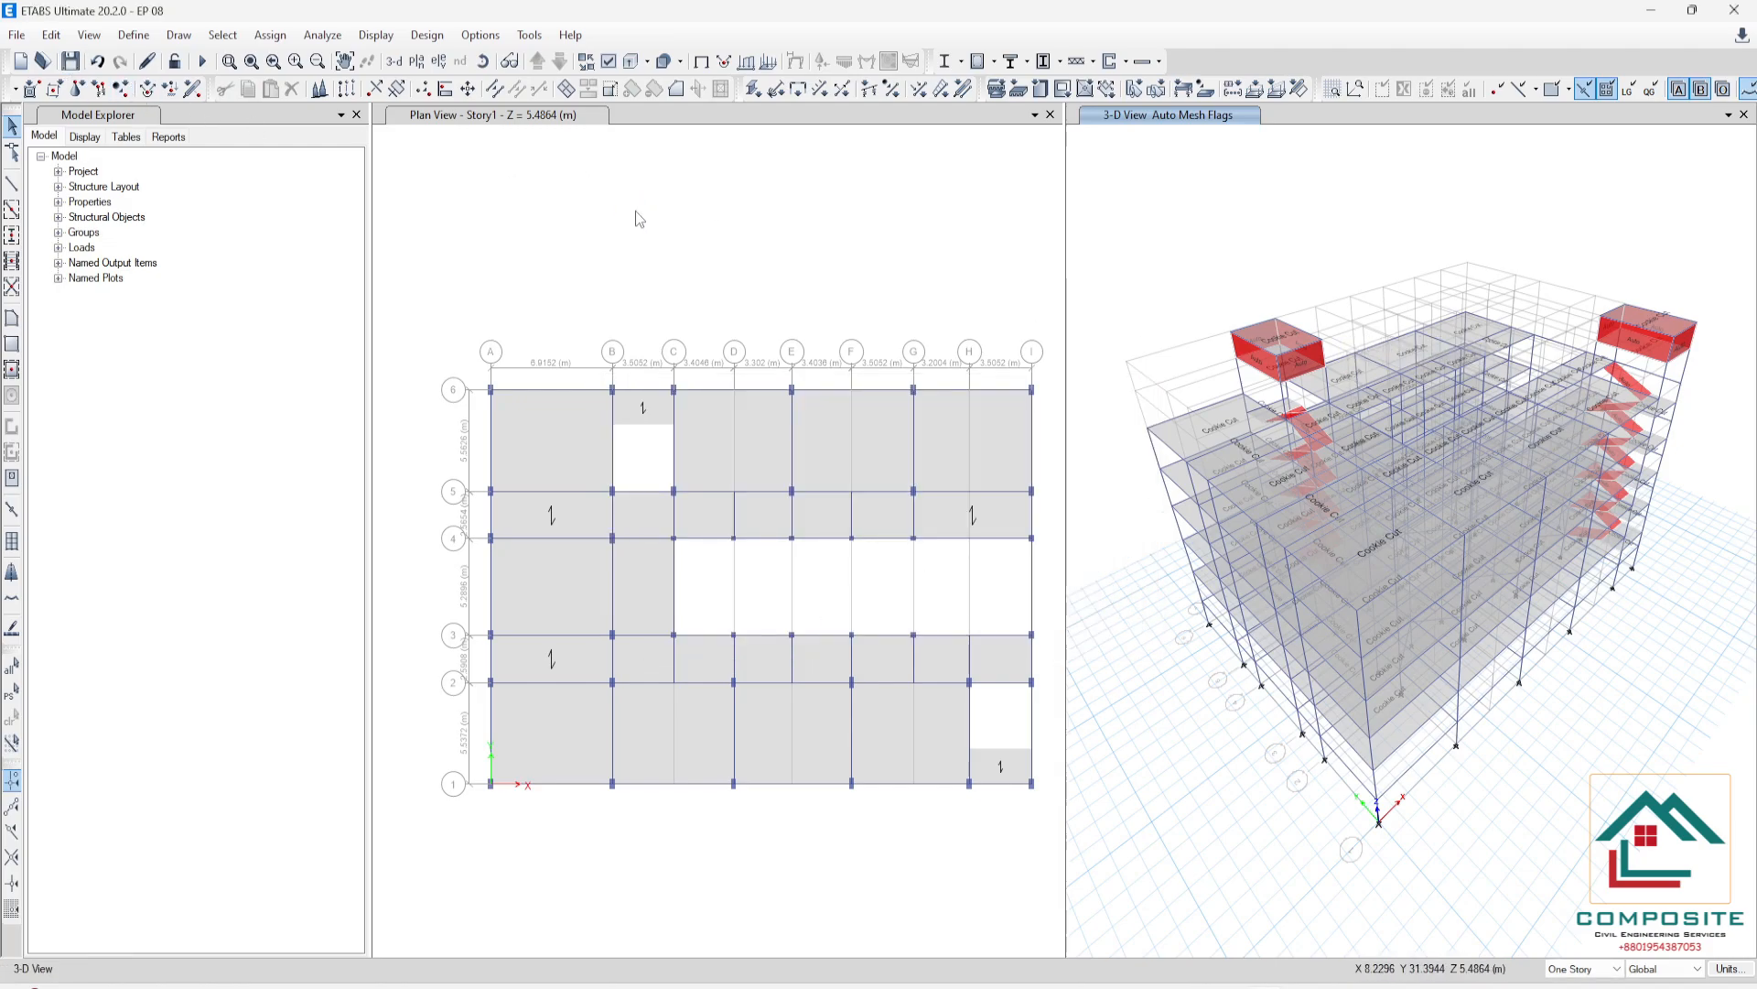
- Run the analysis and display the deformed shape for mode 1 of the Modal case in the 3-D view
click(202, 62)
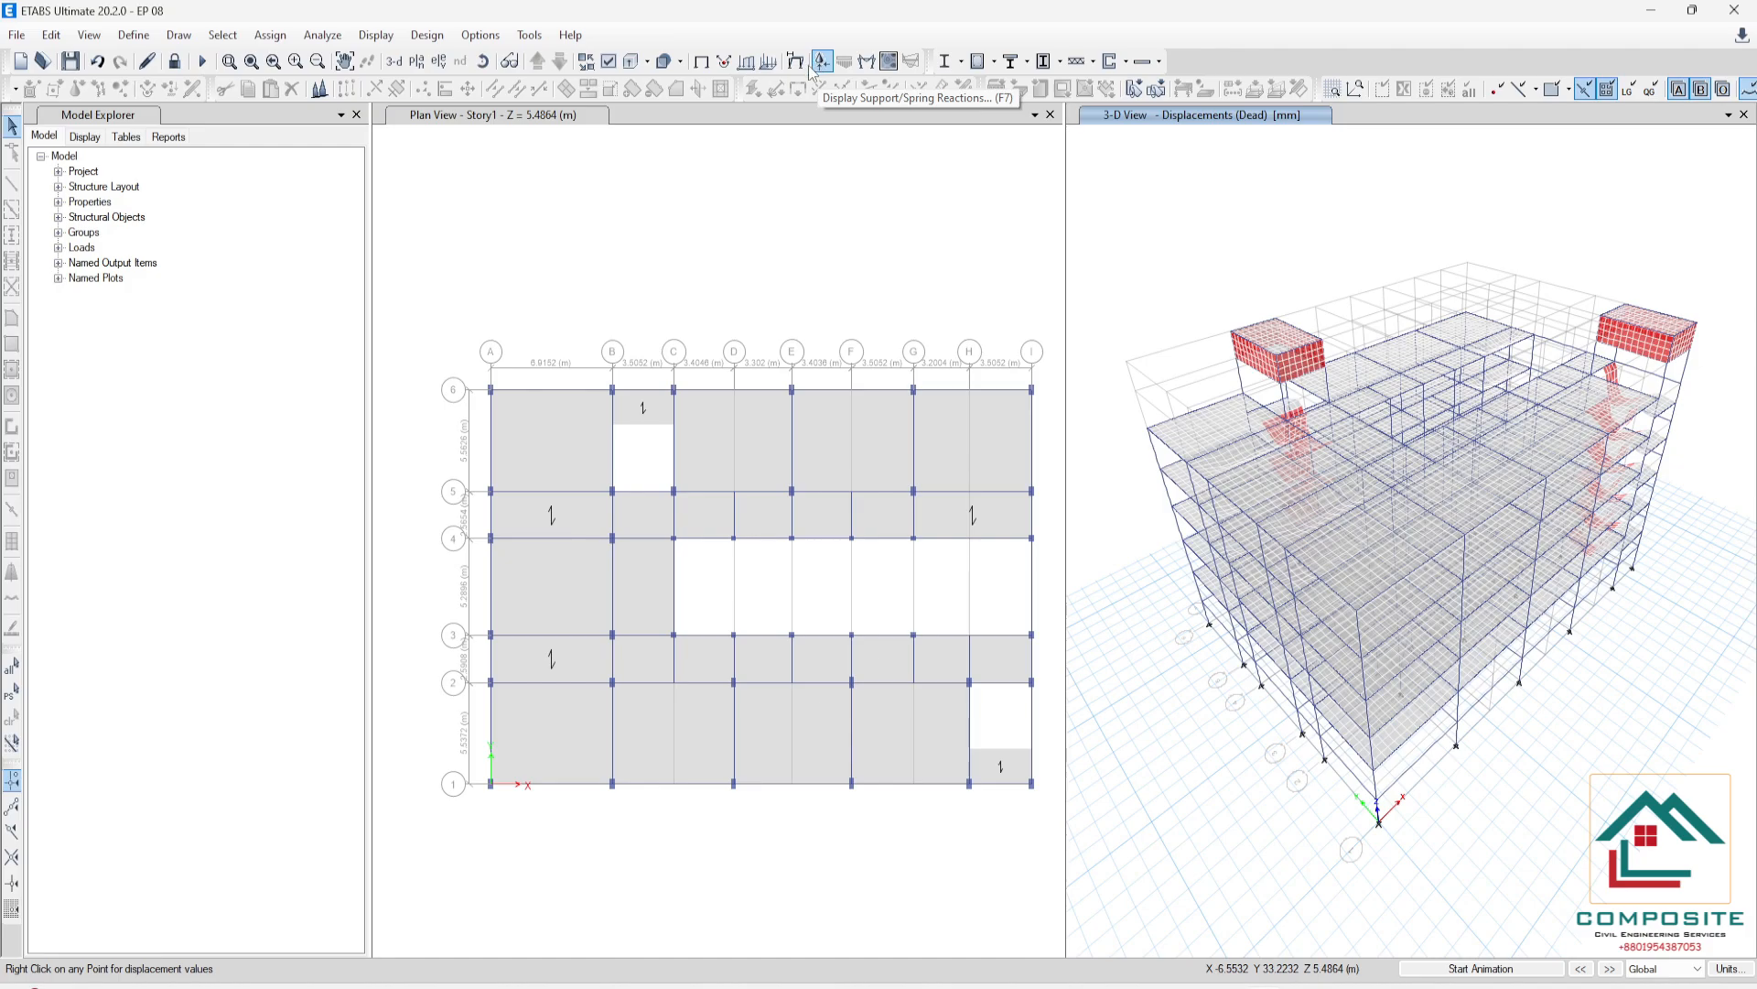
click(382, 37)
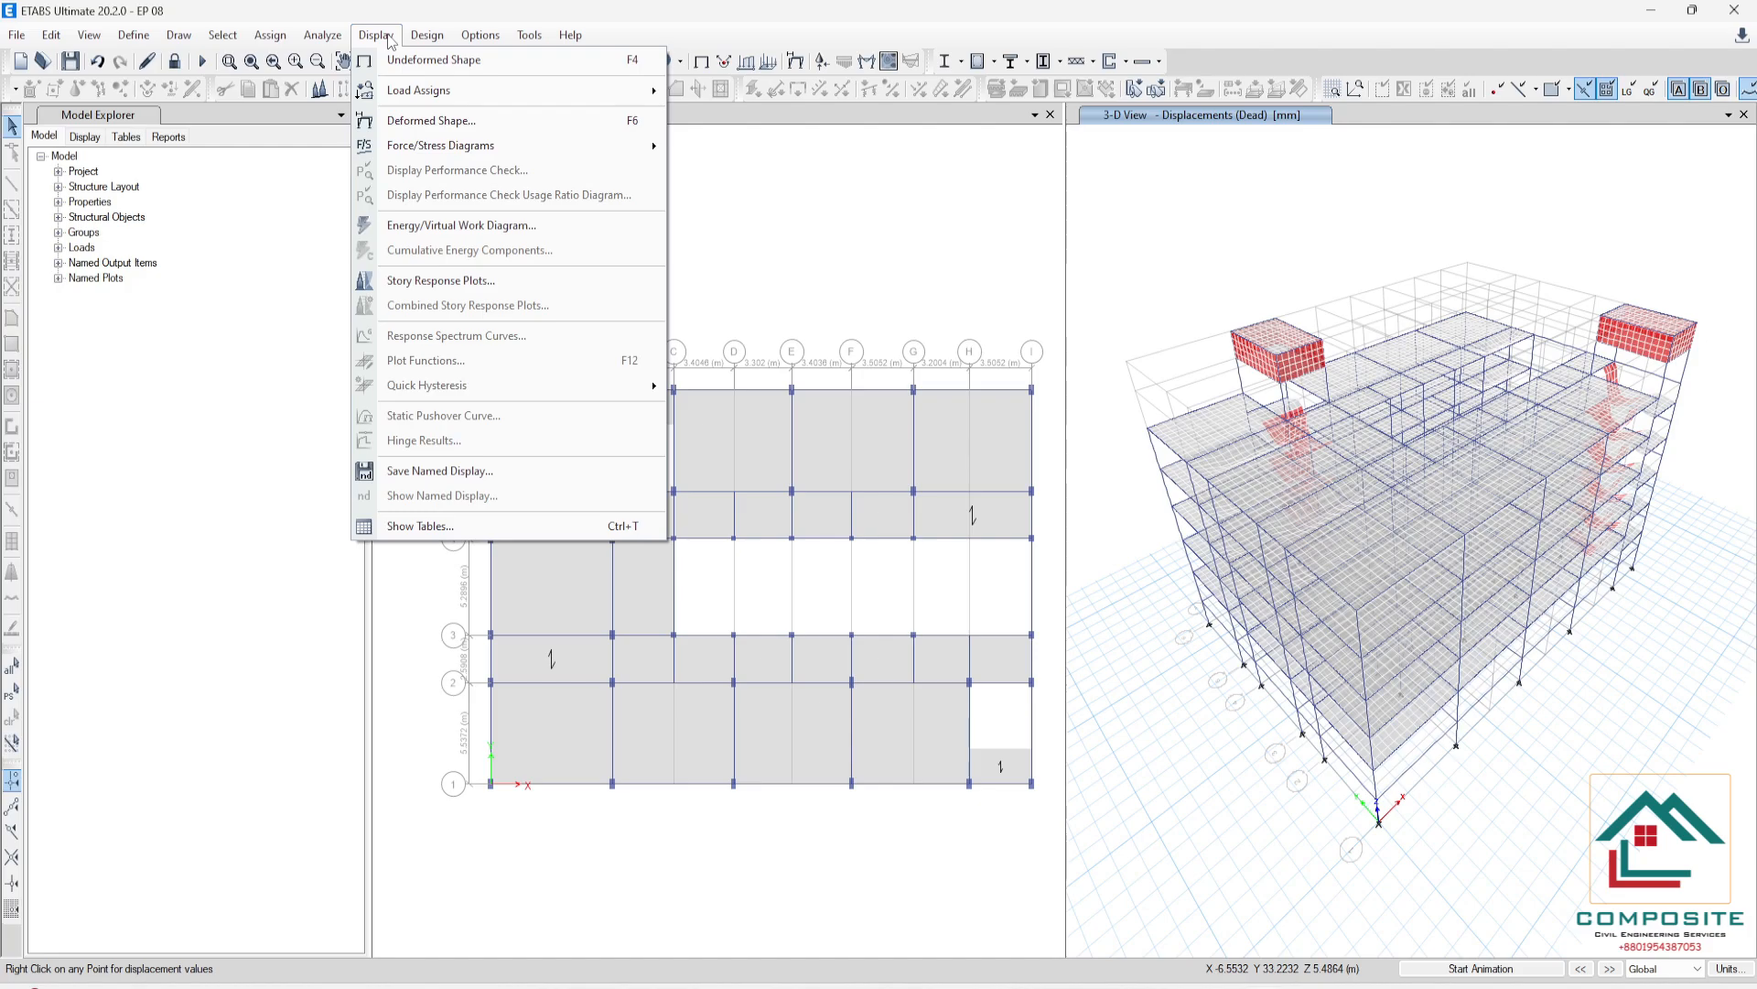
click(424, 123)
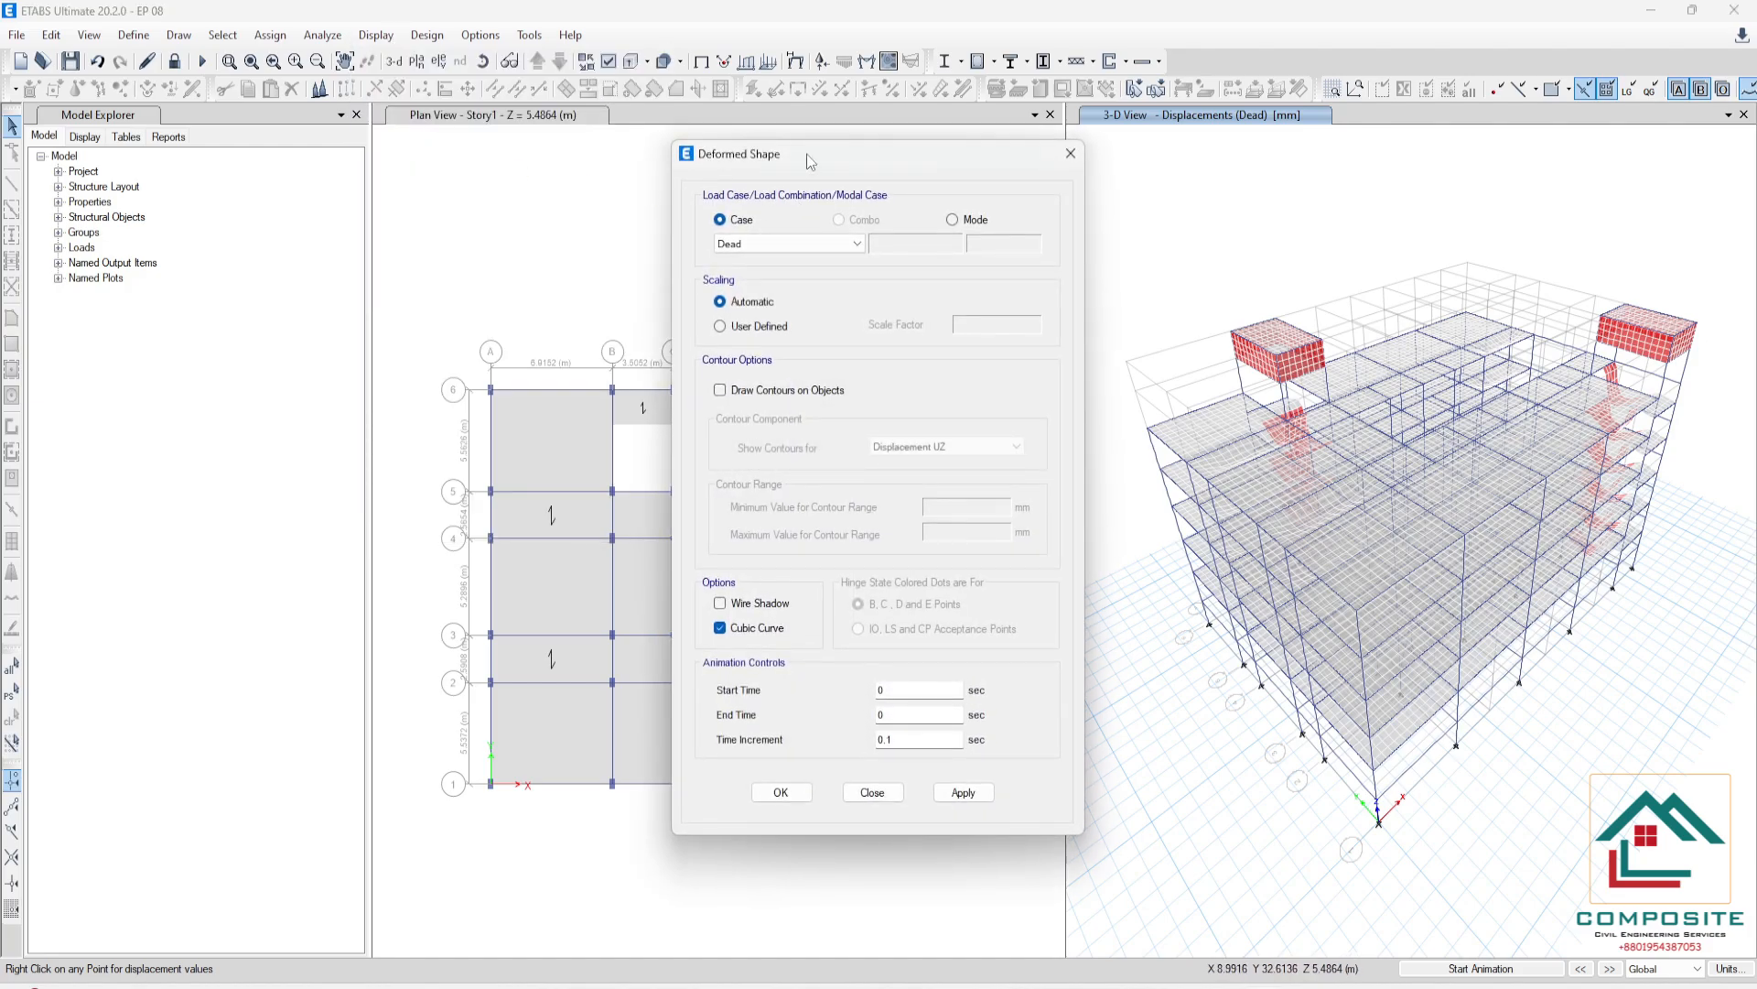
drag(810, 162, 666, 169)
click(808, 228)
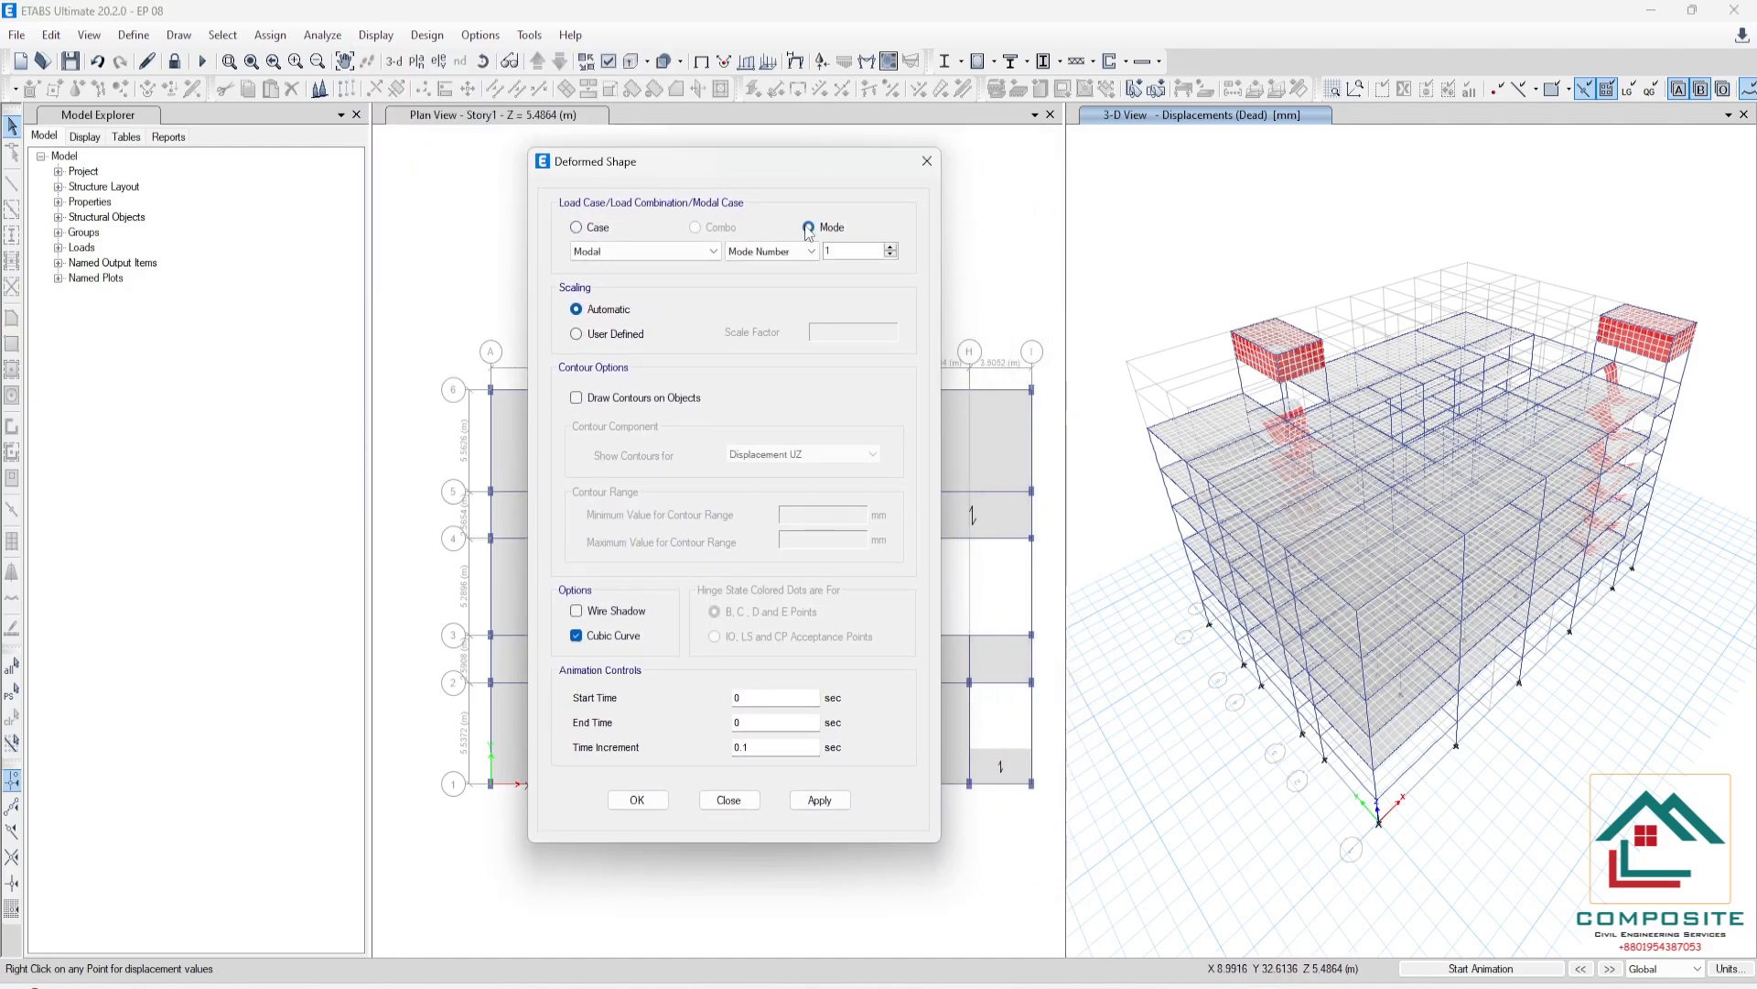
click(821, 802)
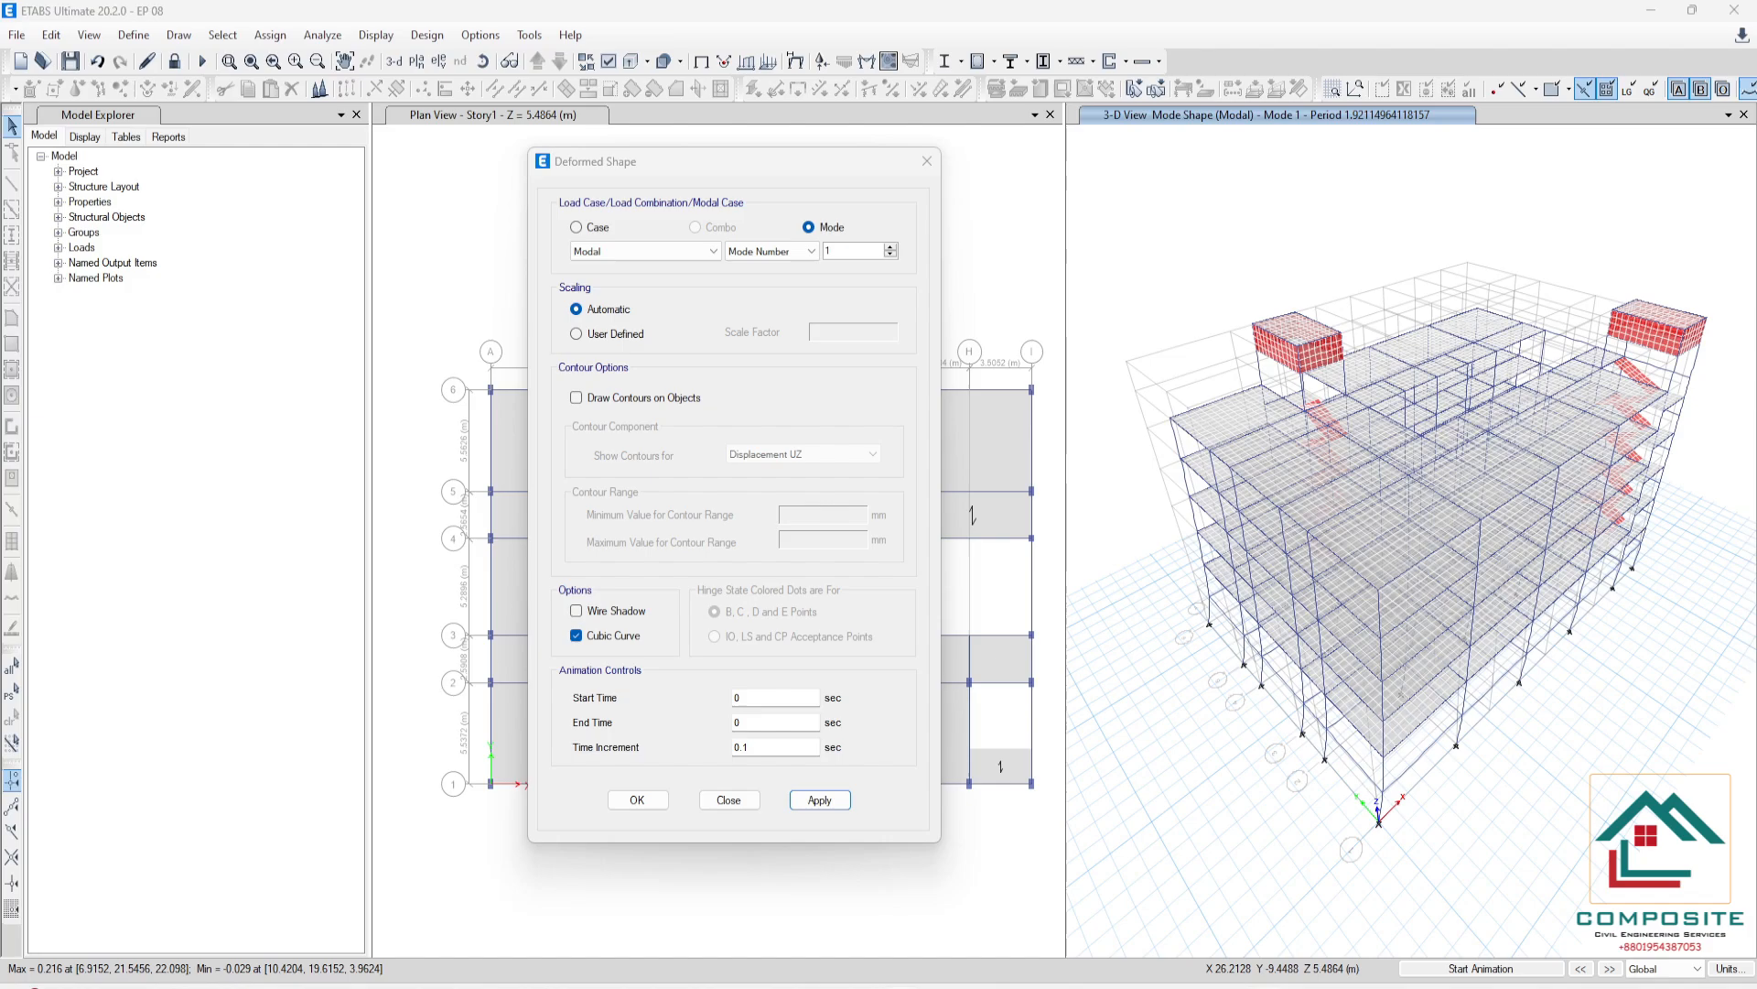
- Switch to the BNBC 2020 PDF and examine section 2.5.7.2 Building period, including the limit on the computed fundamental period
click(899, 987)
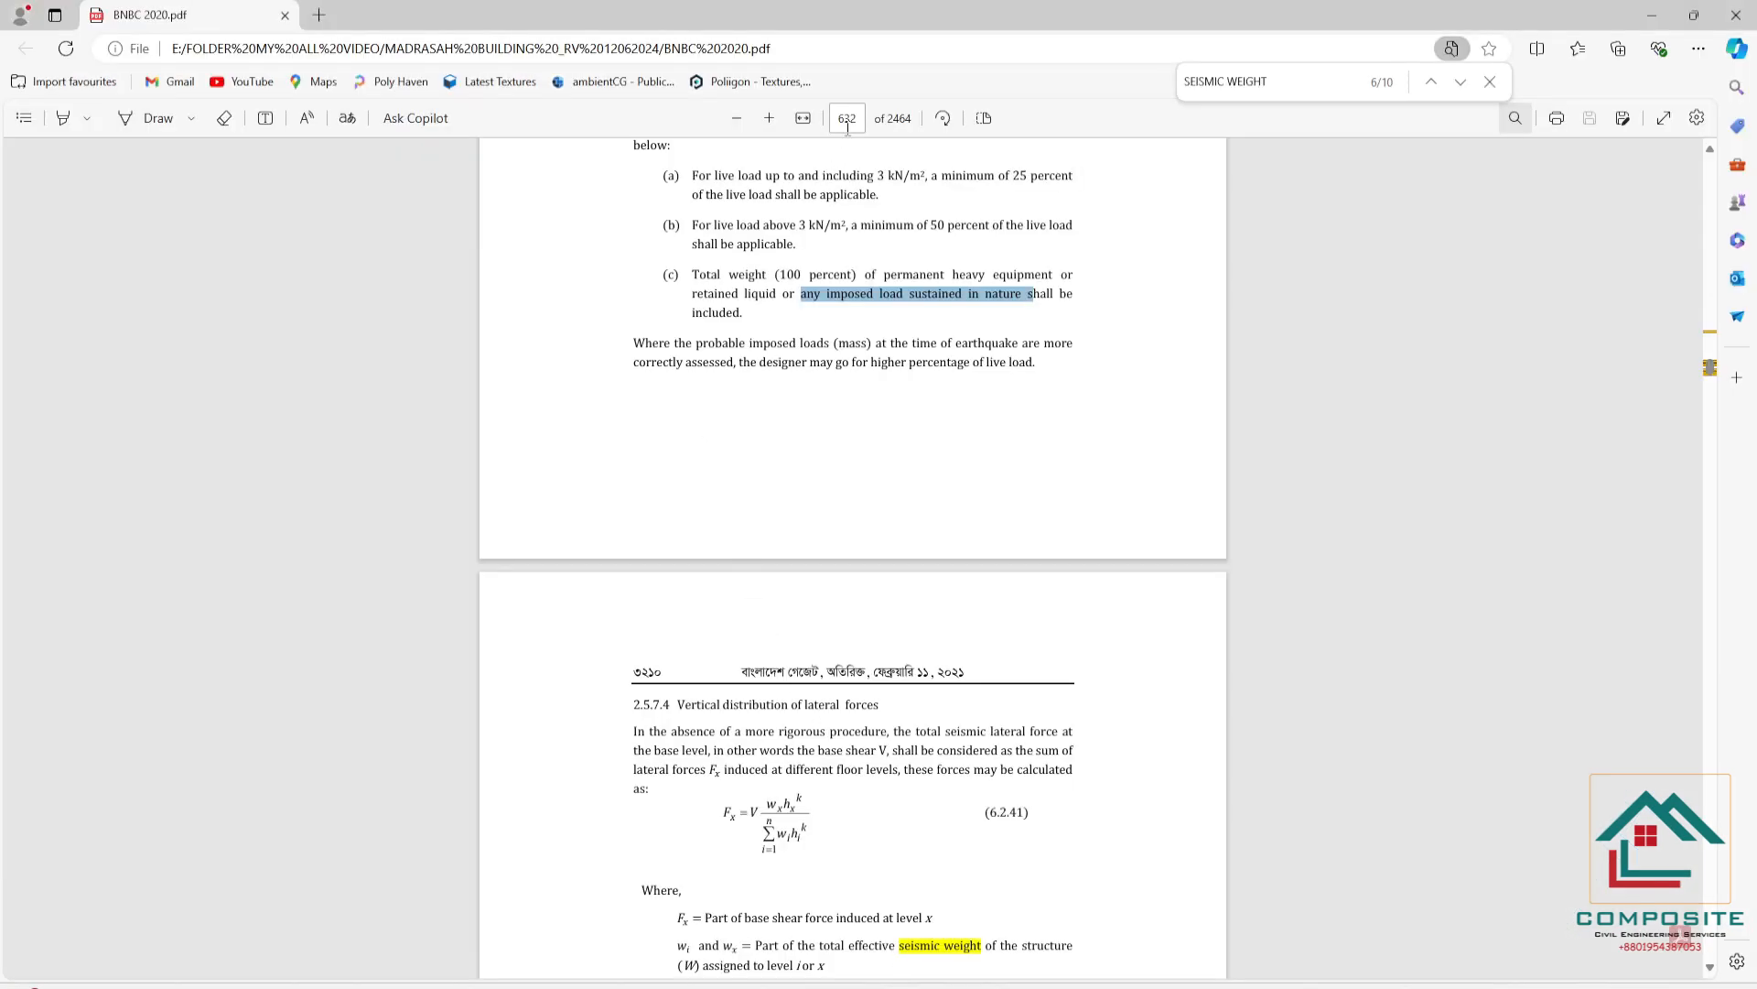
scroll(942, 358, up, 20)
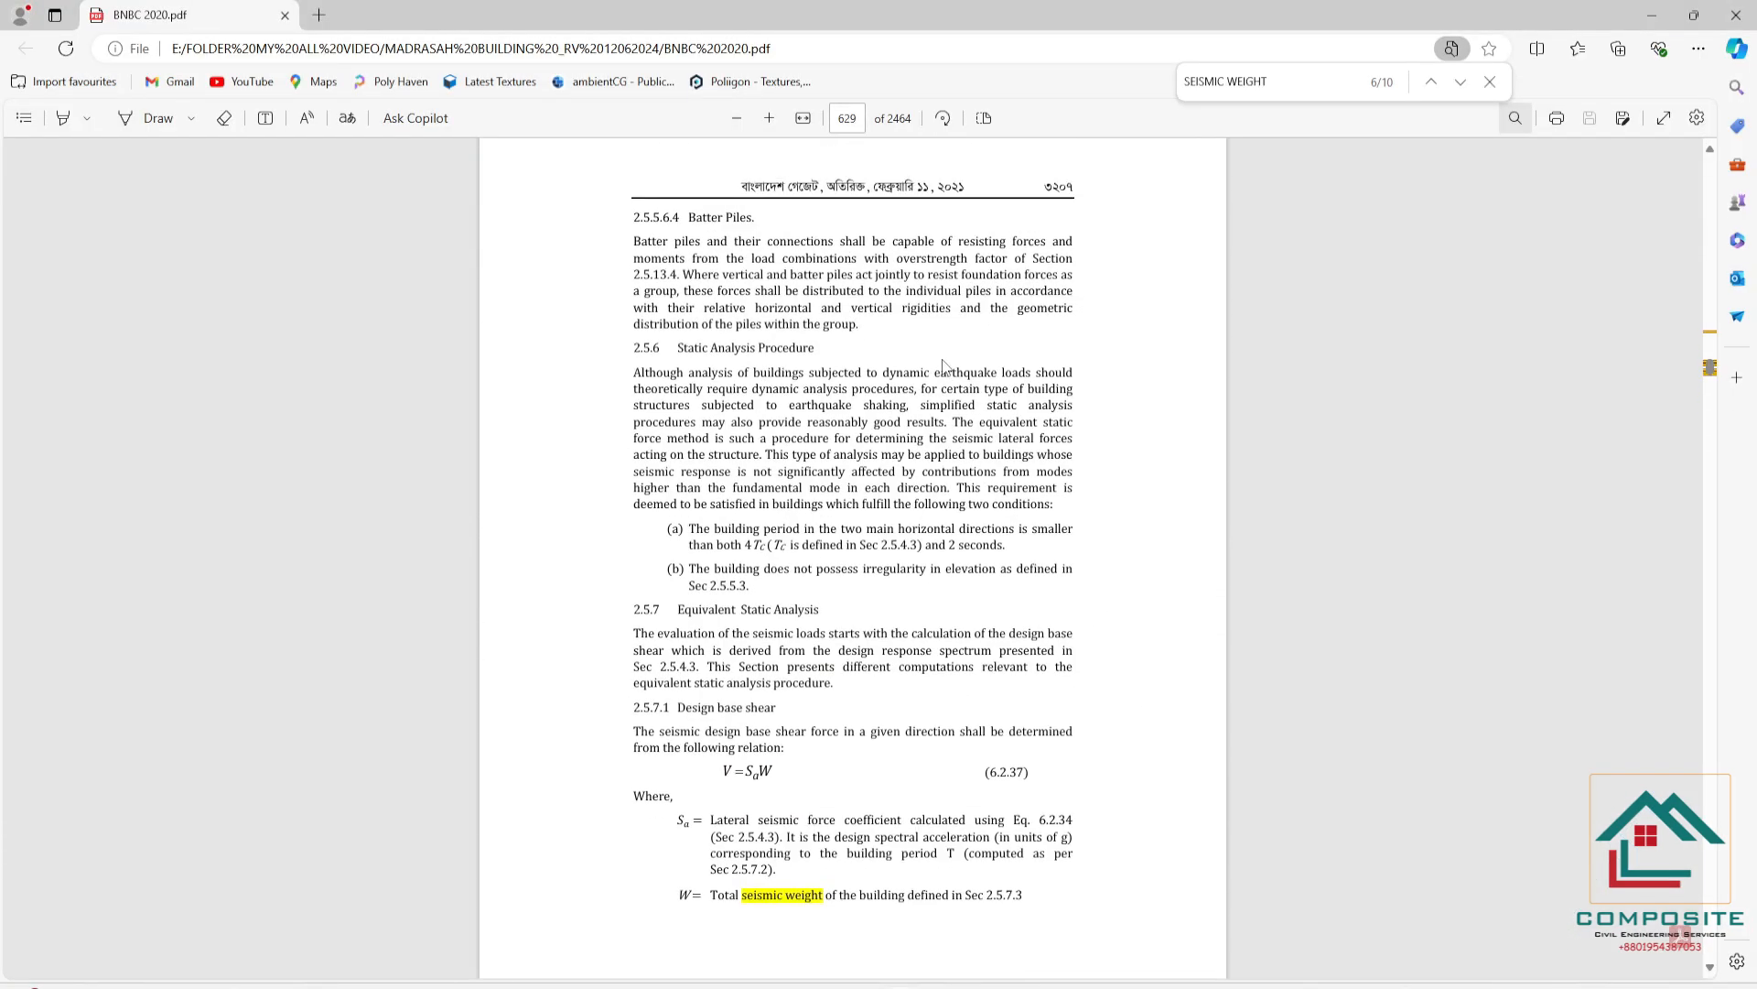
scroll(937, 372, down, 8)
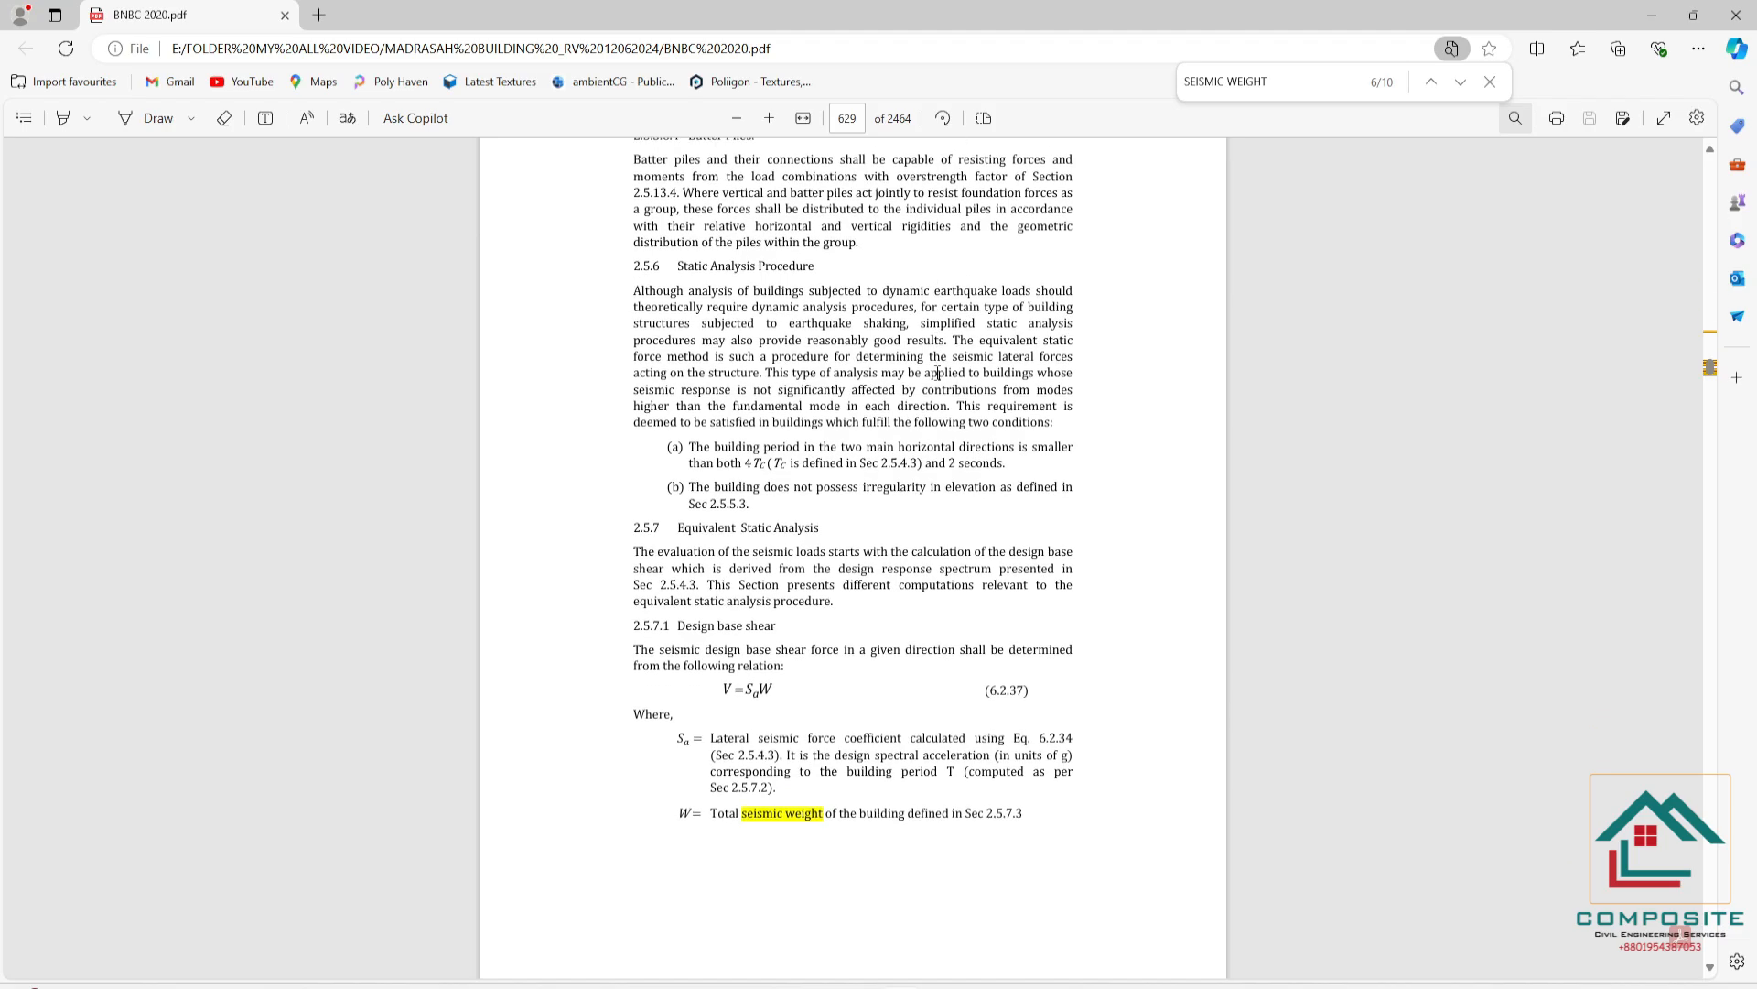
scroll(937, 372, down, 1)
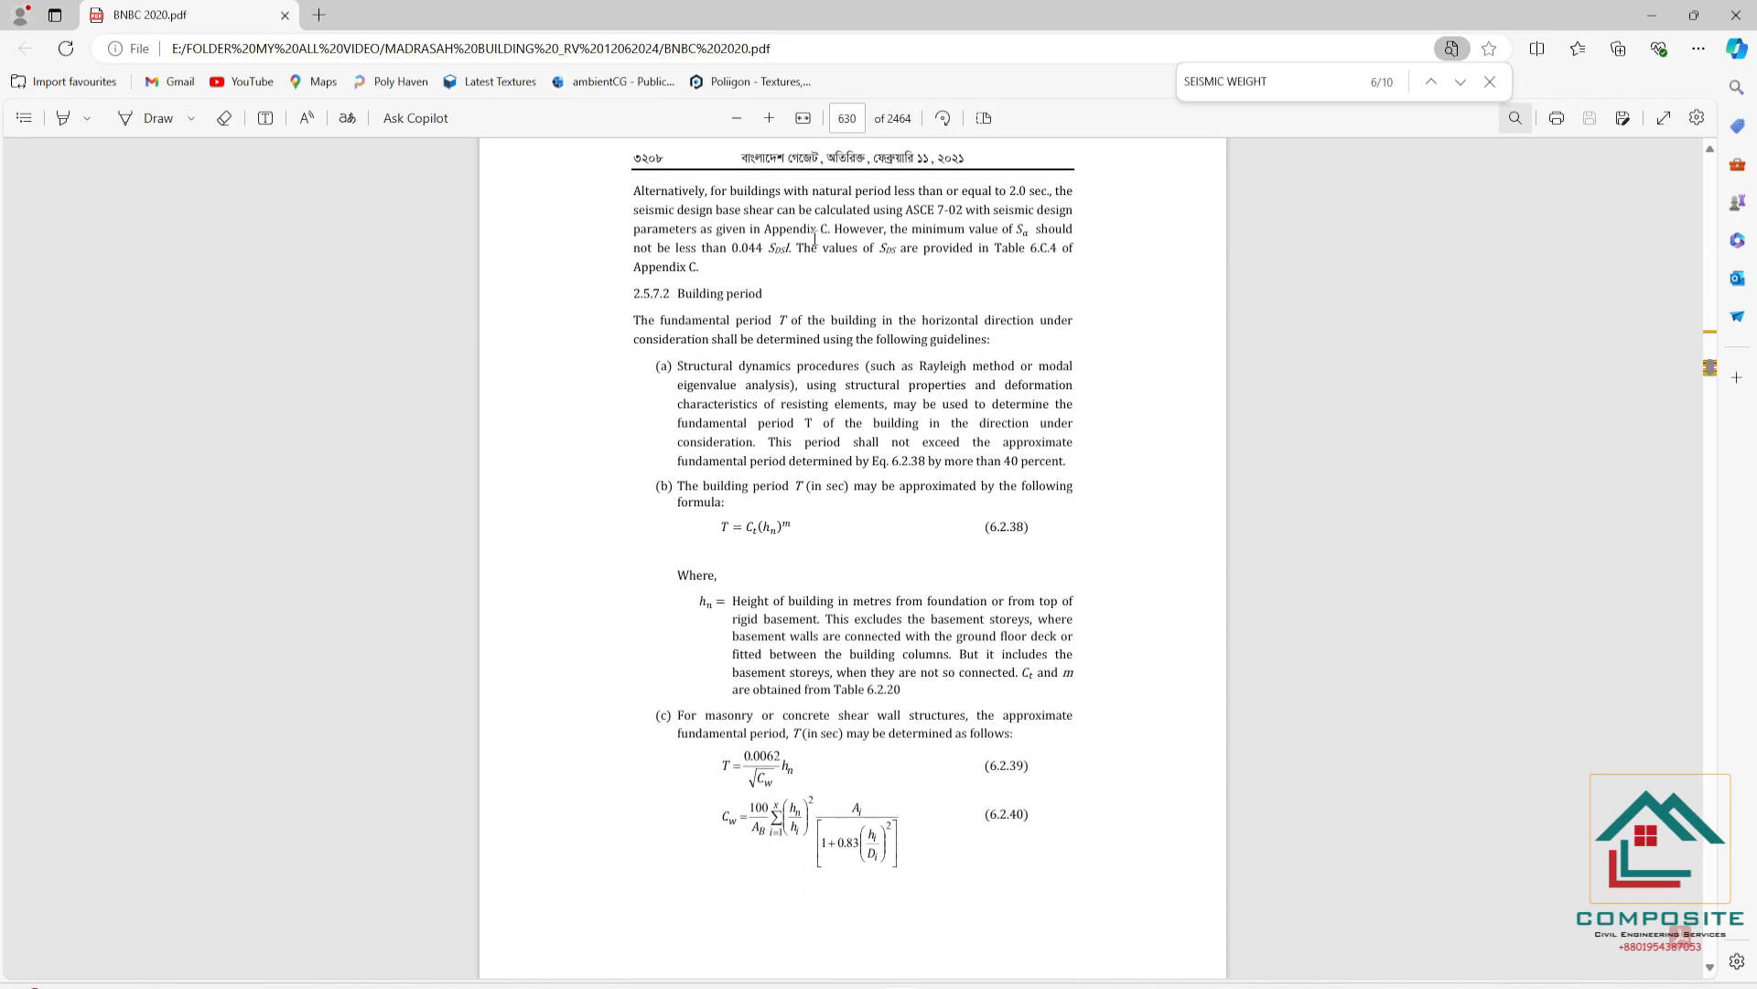
drag(636, 157, 665, 158)
right_click(693, 169)
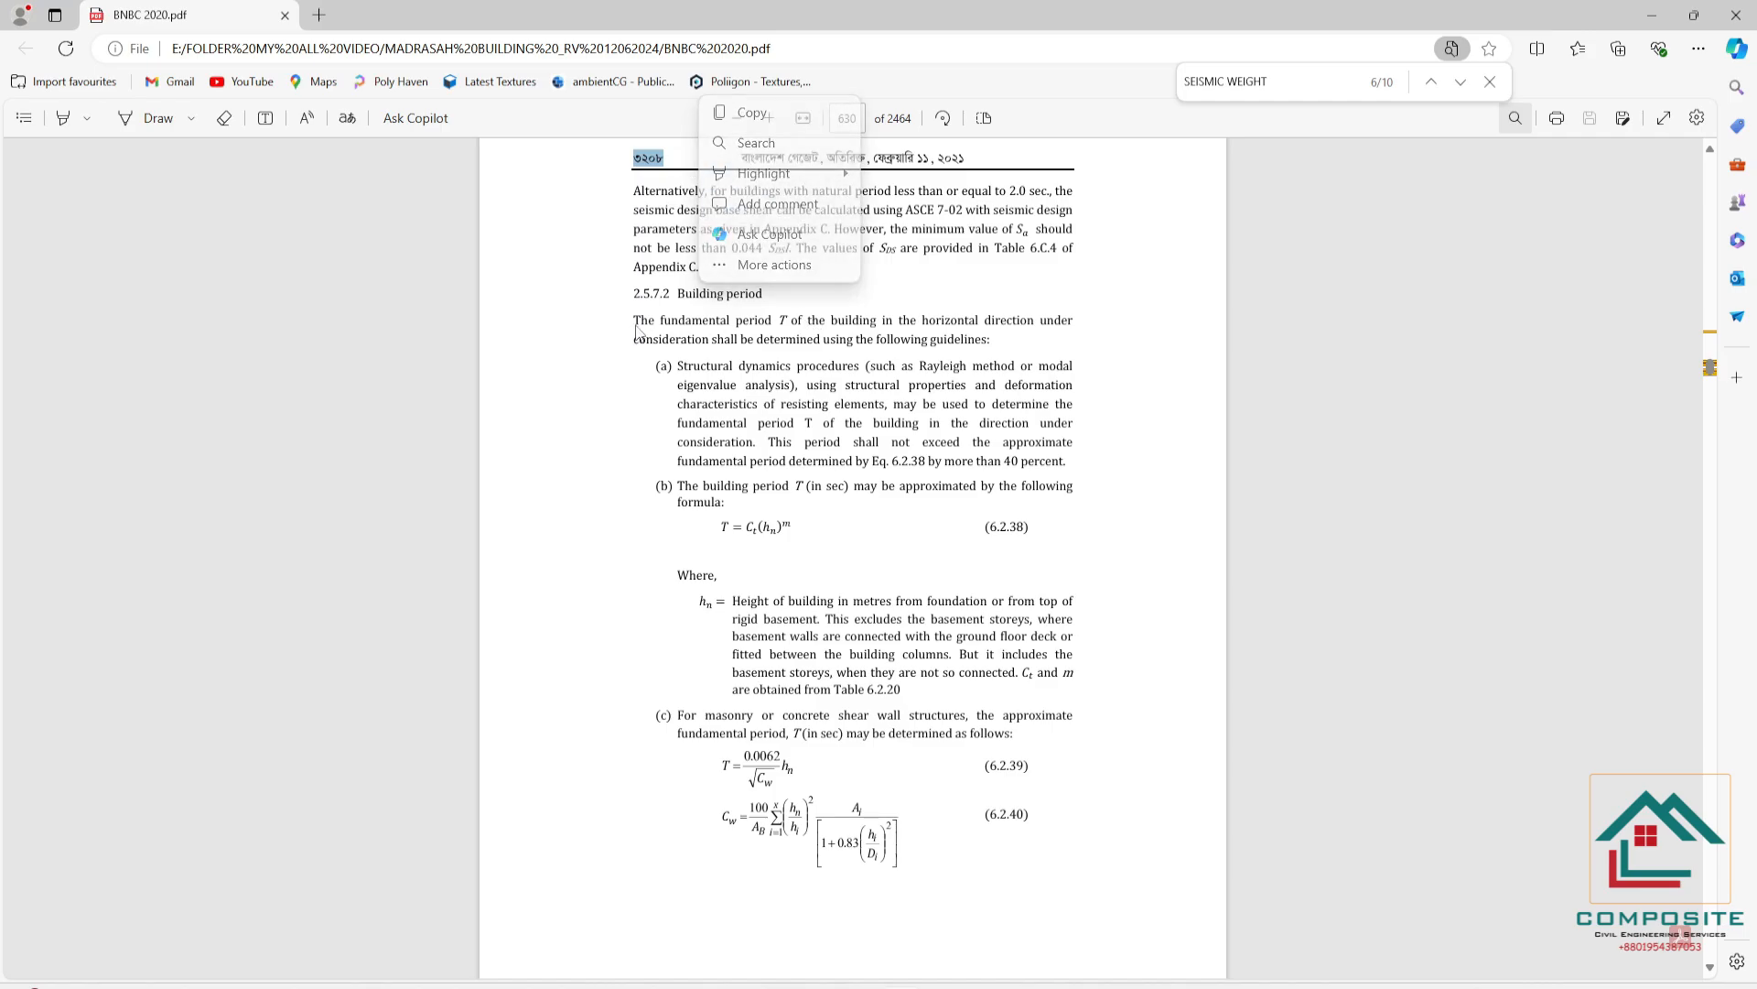
click(682, 292)
drag(680, 293, 763, 294)
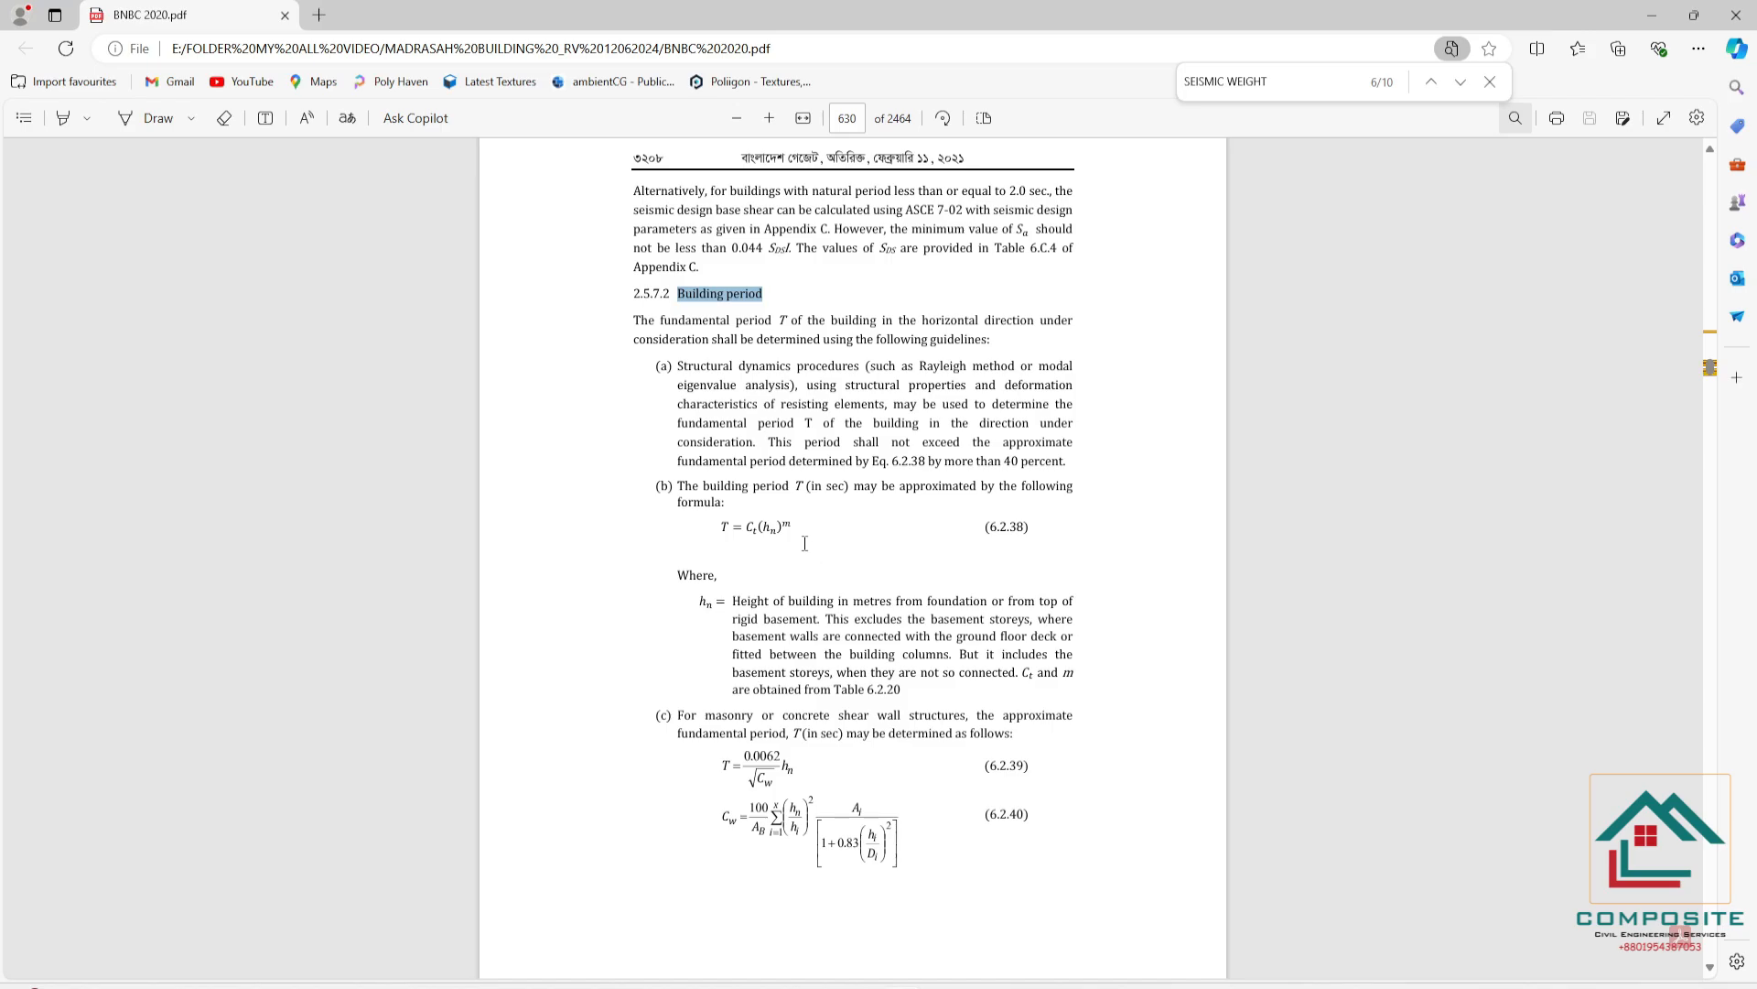
drag(976, 460, 1080, 456)
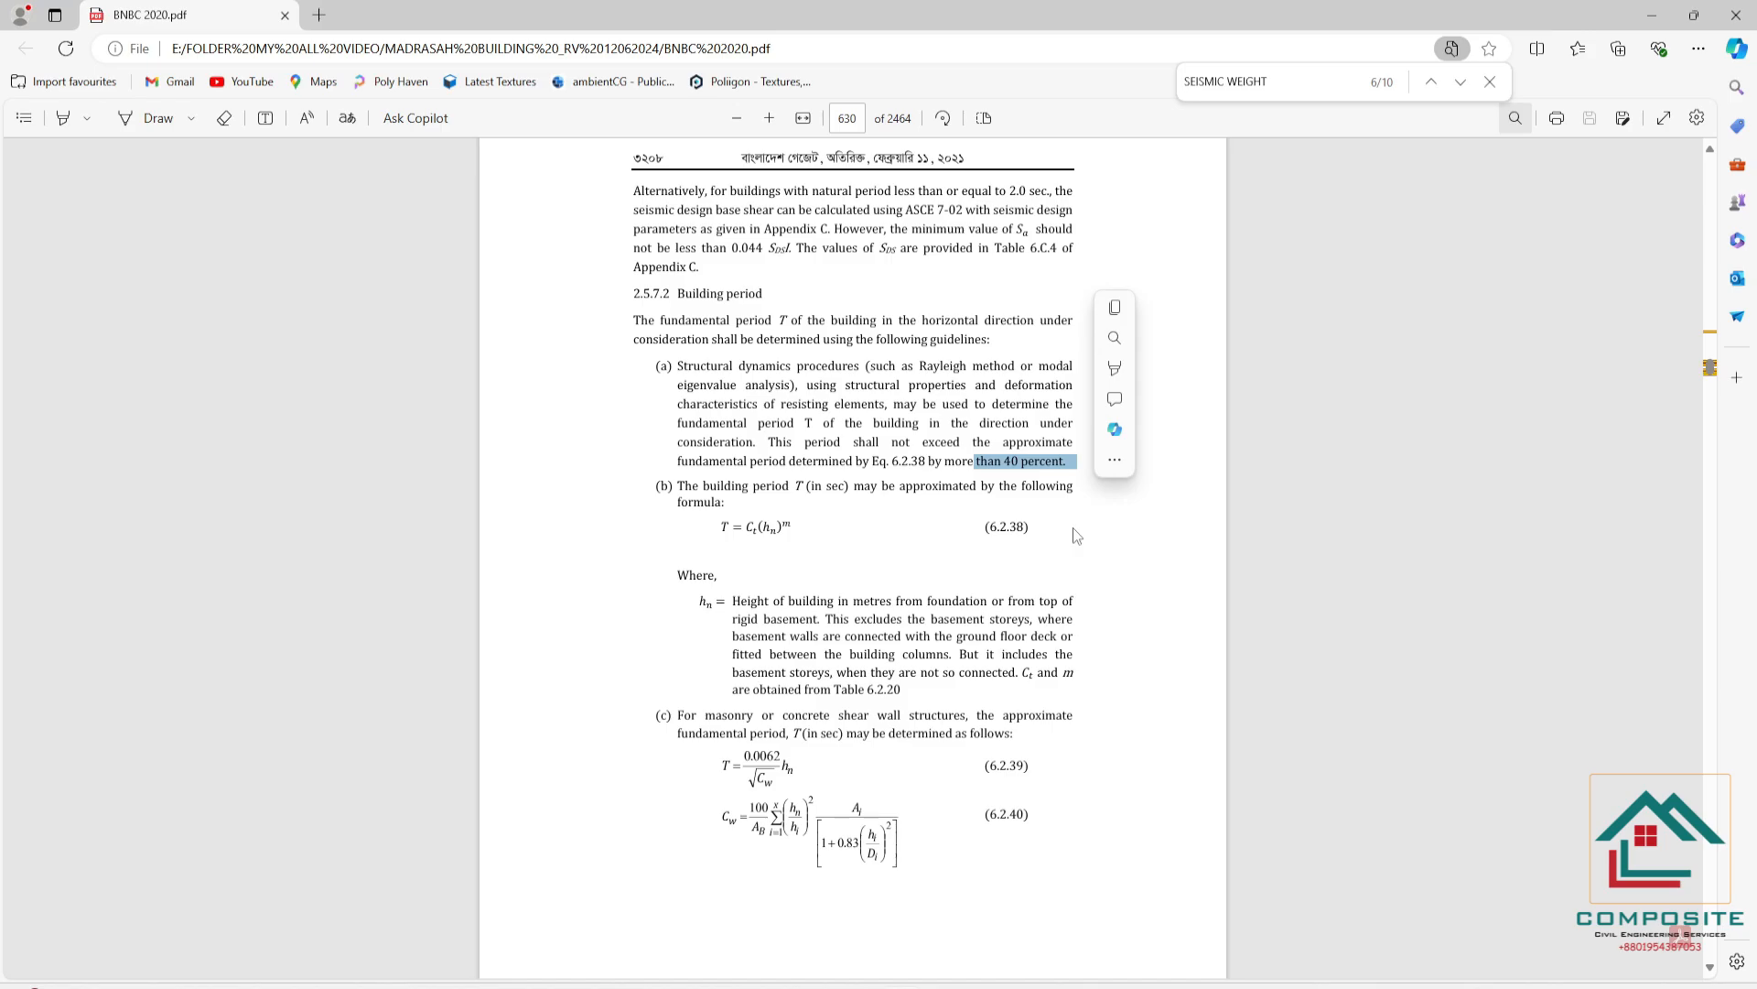
- Switch back to ETABS and turn off the animation sound option
key(alt+Tab)
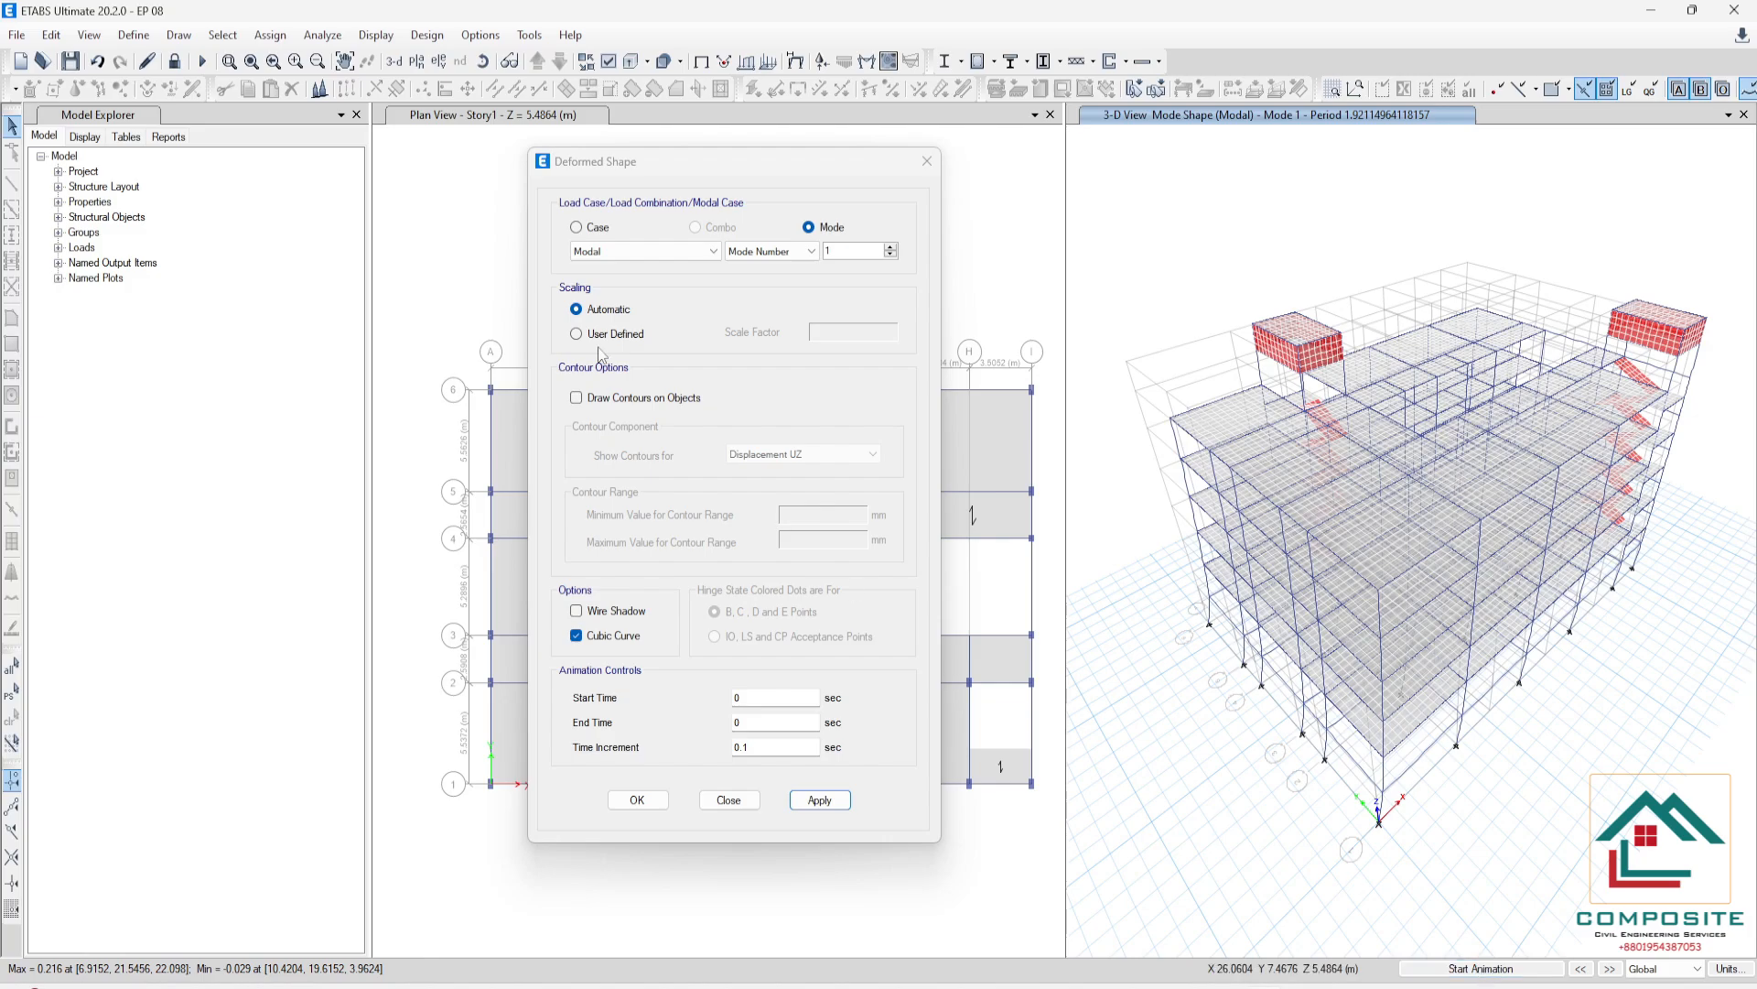
click(479, 35)
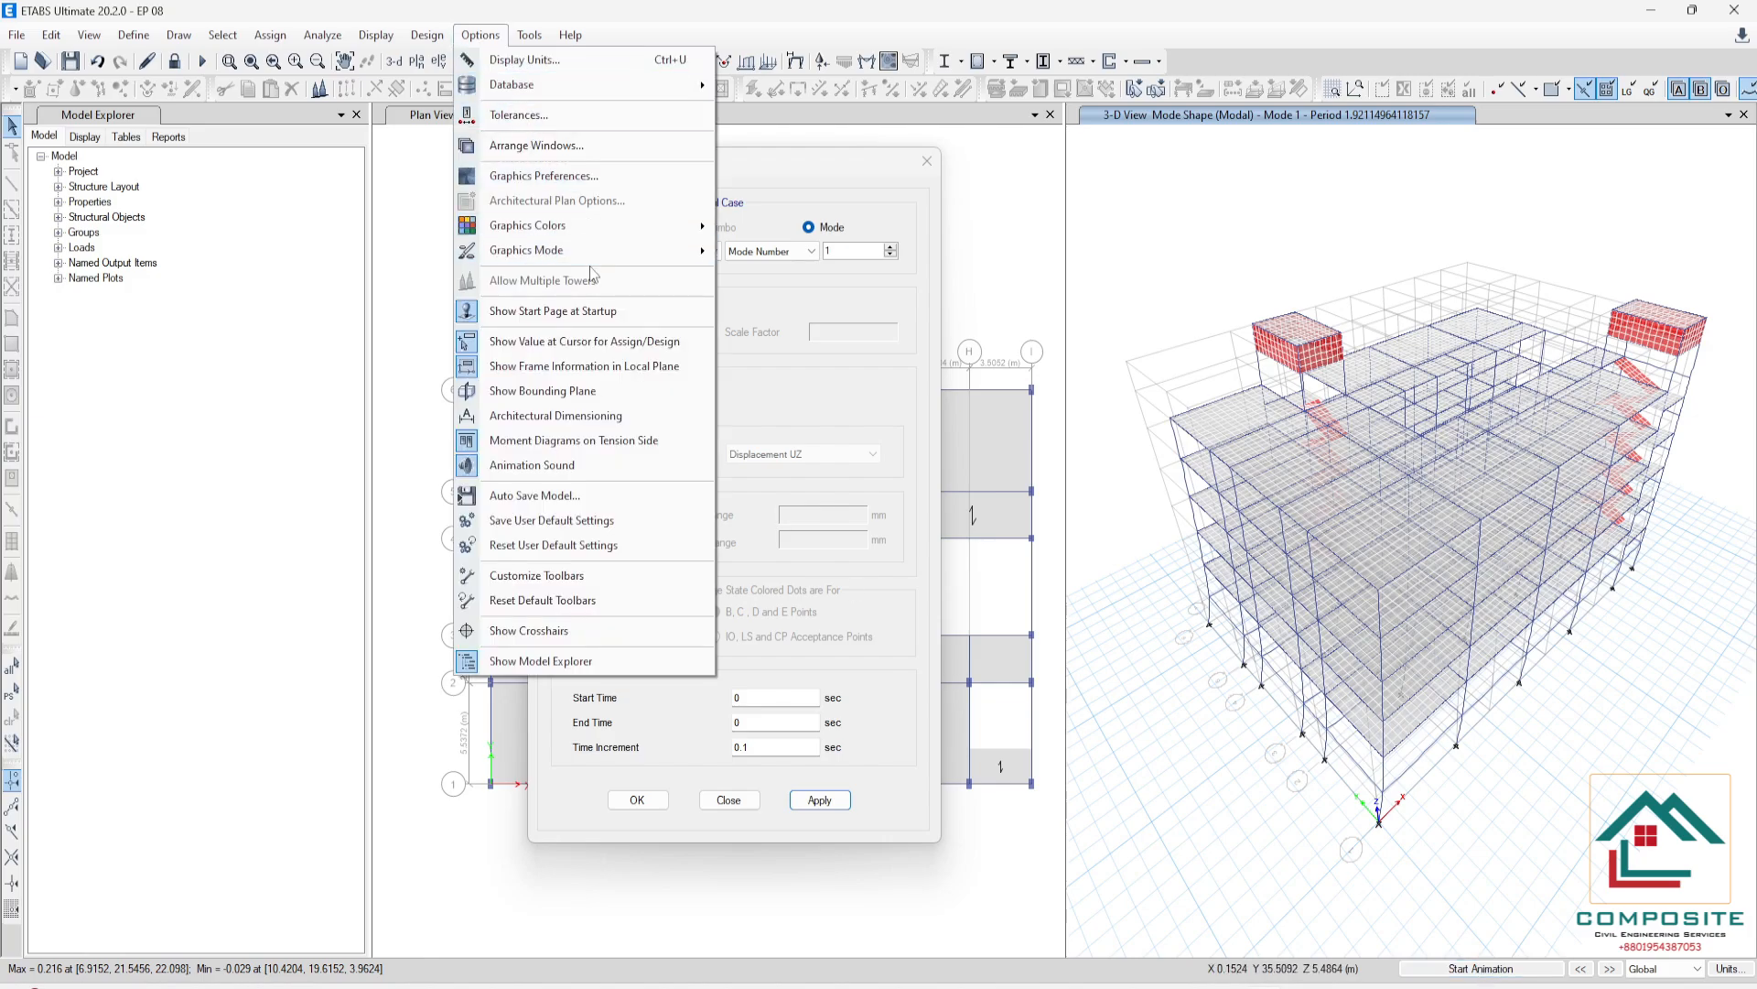
mouse_move(593, 265)
click(567, 465)
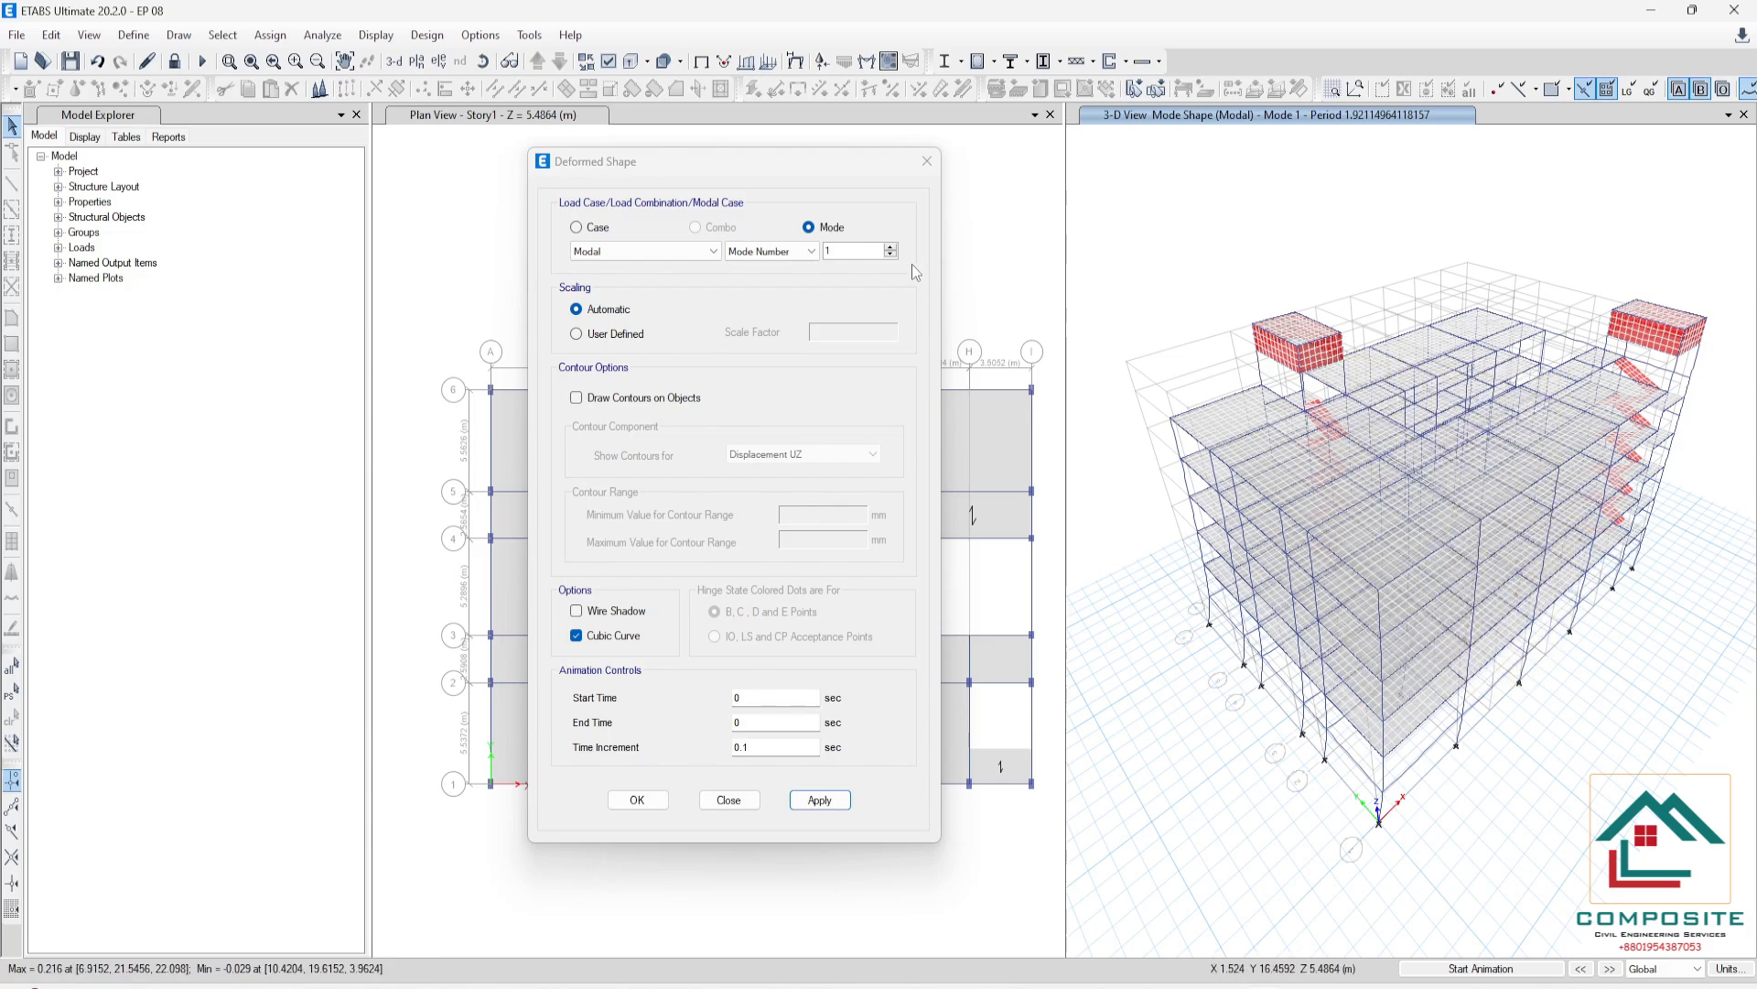
- Display the Modal case deformed shapes for modes 2, 3 and 4 in the 3-D view to check their periods
click(891, 247)
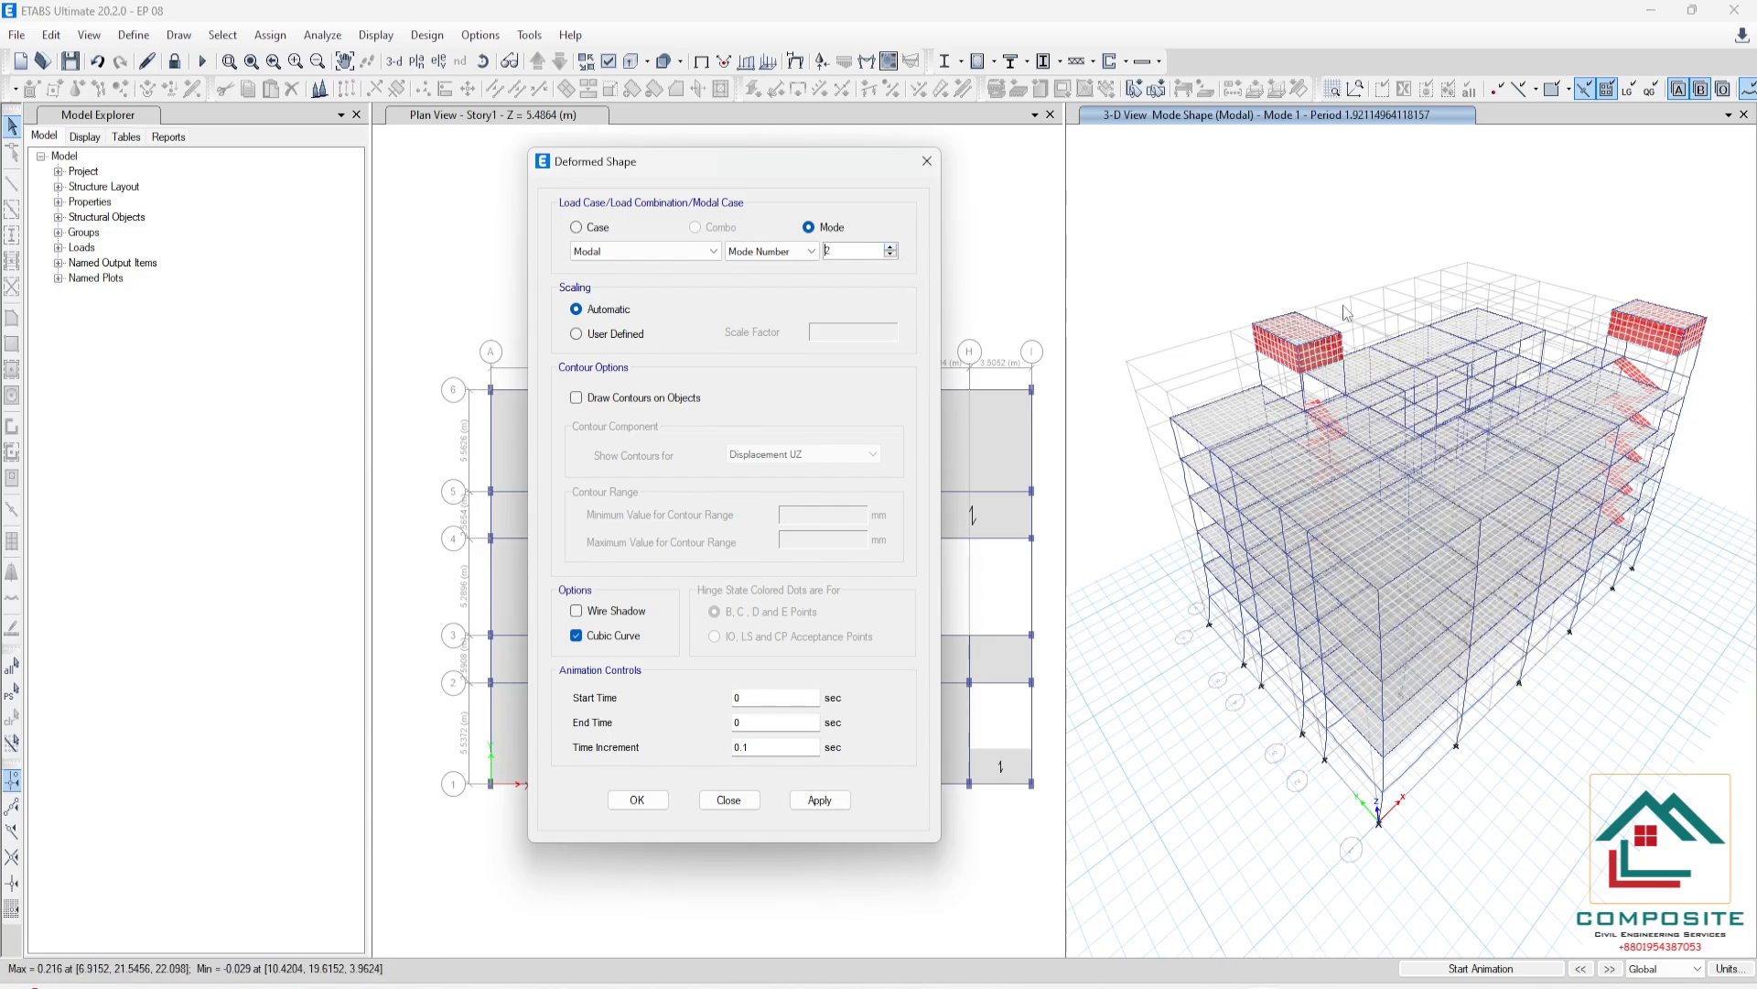
click(1300, 256)
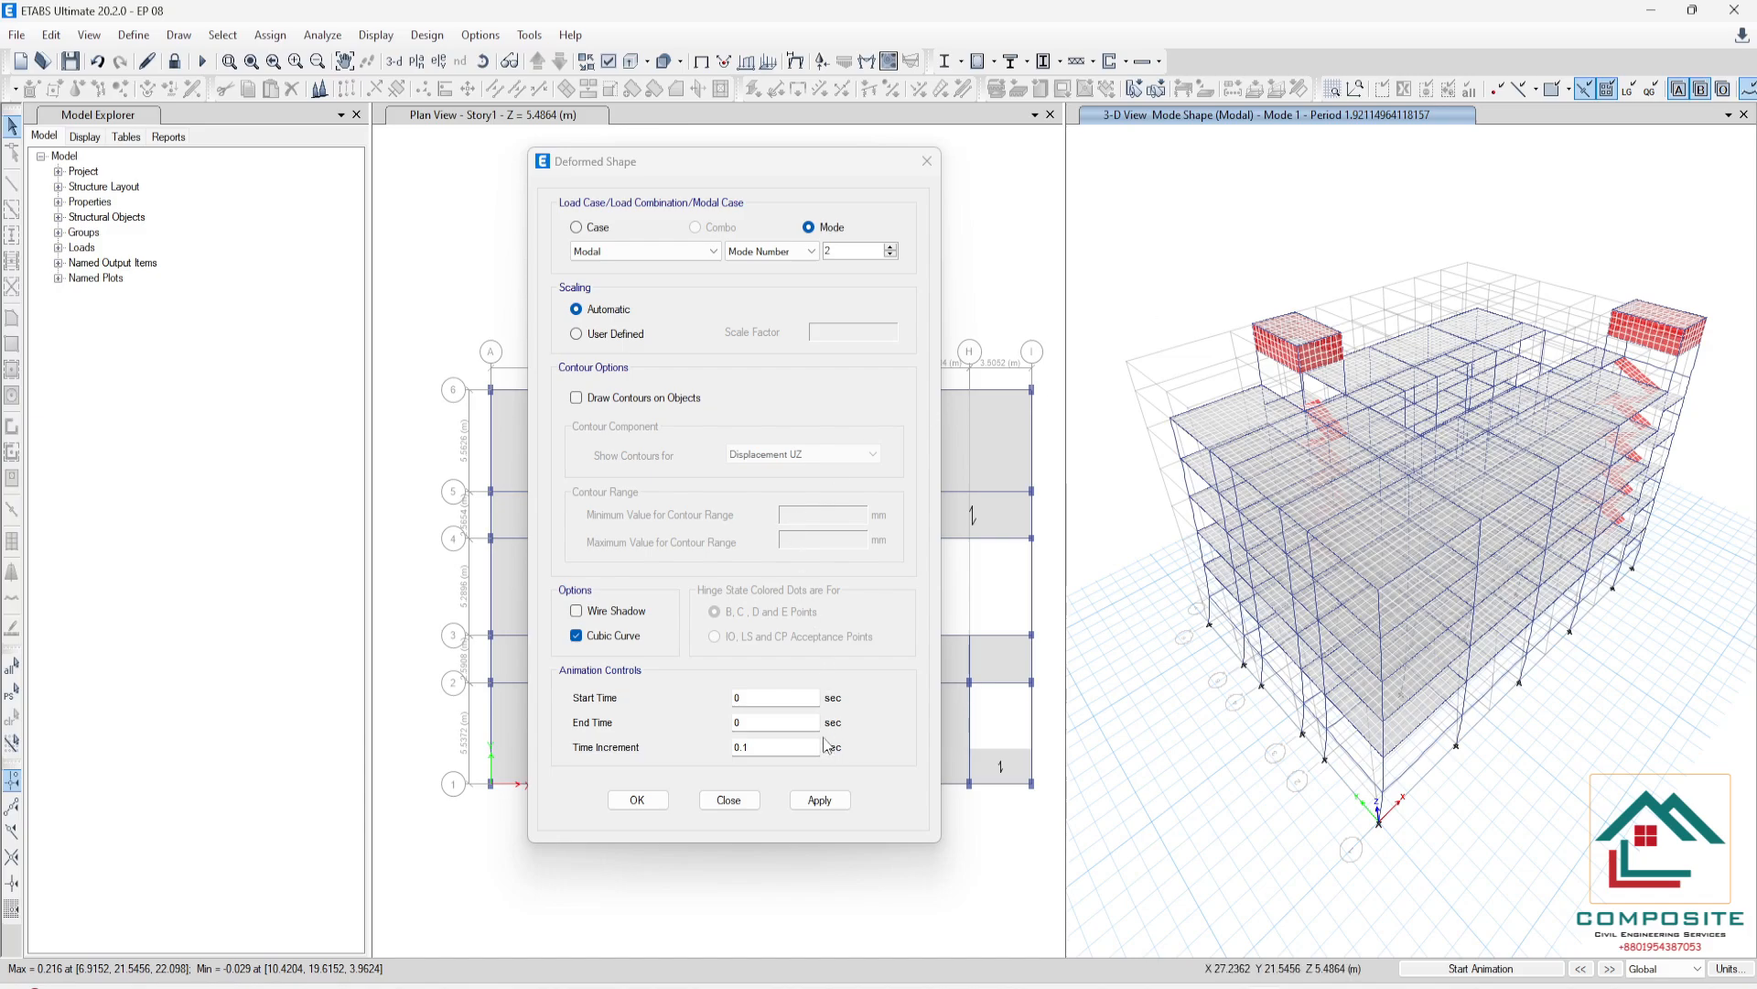
click(821, 800)
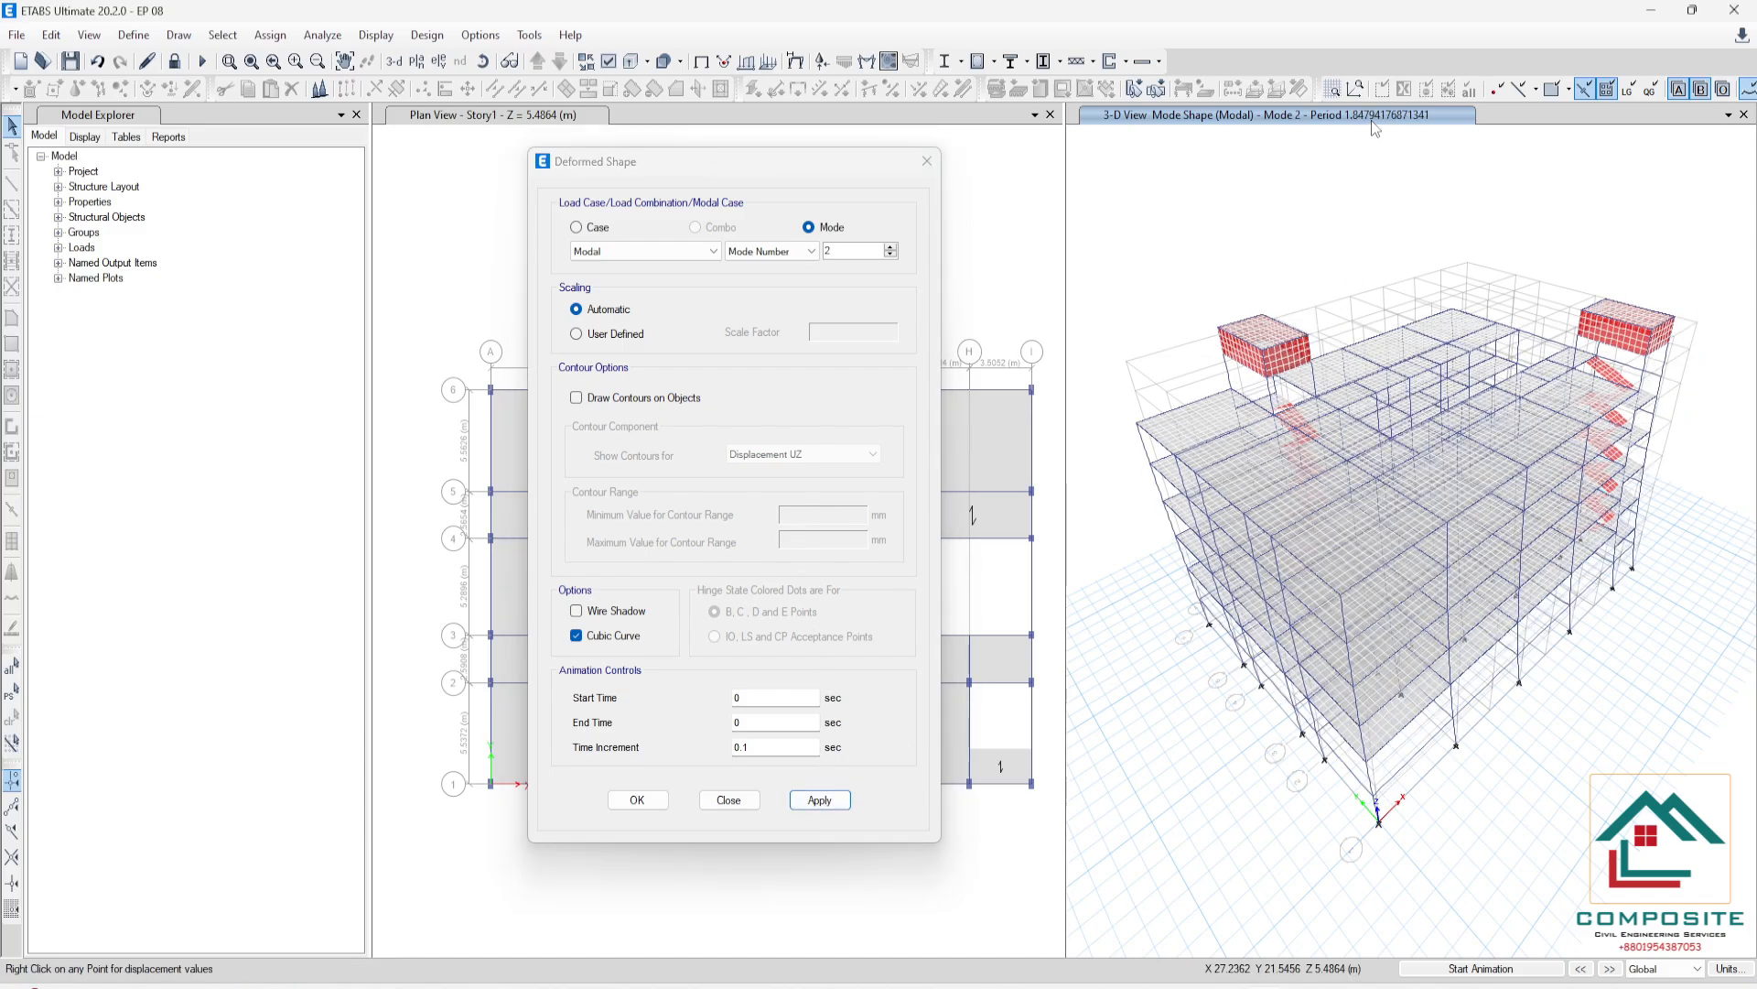
click(890, 246)
click(820, 800)
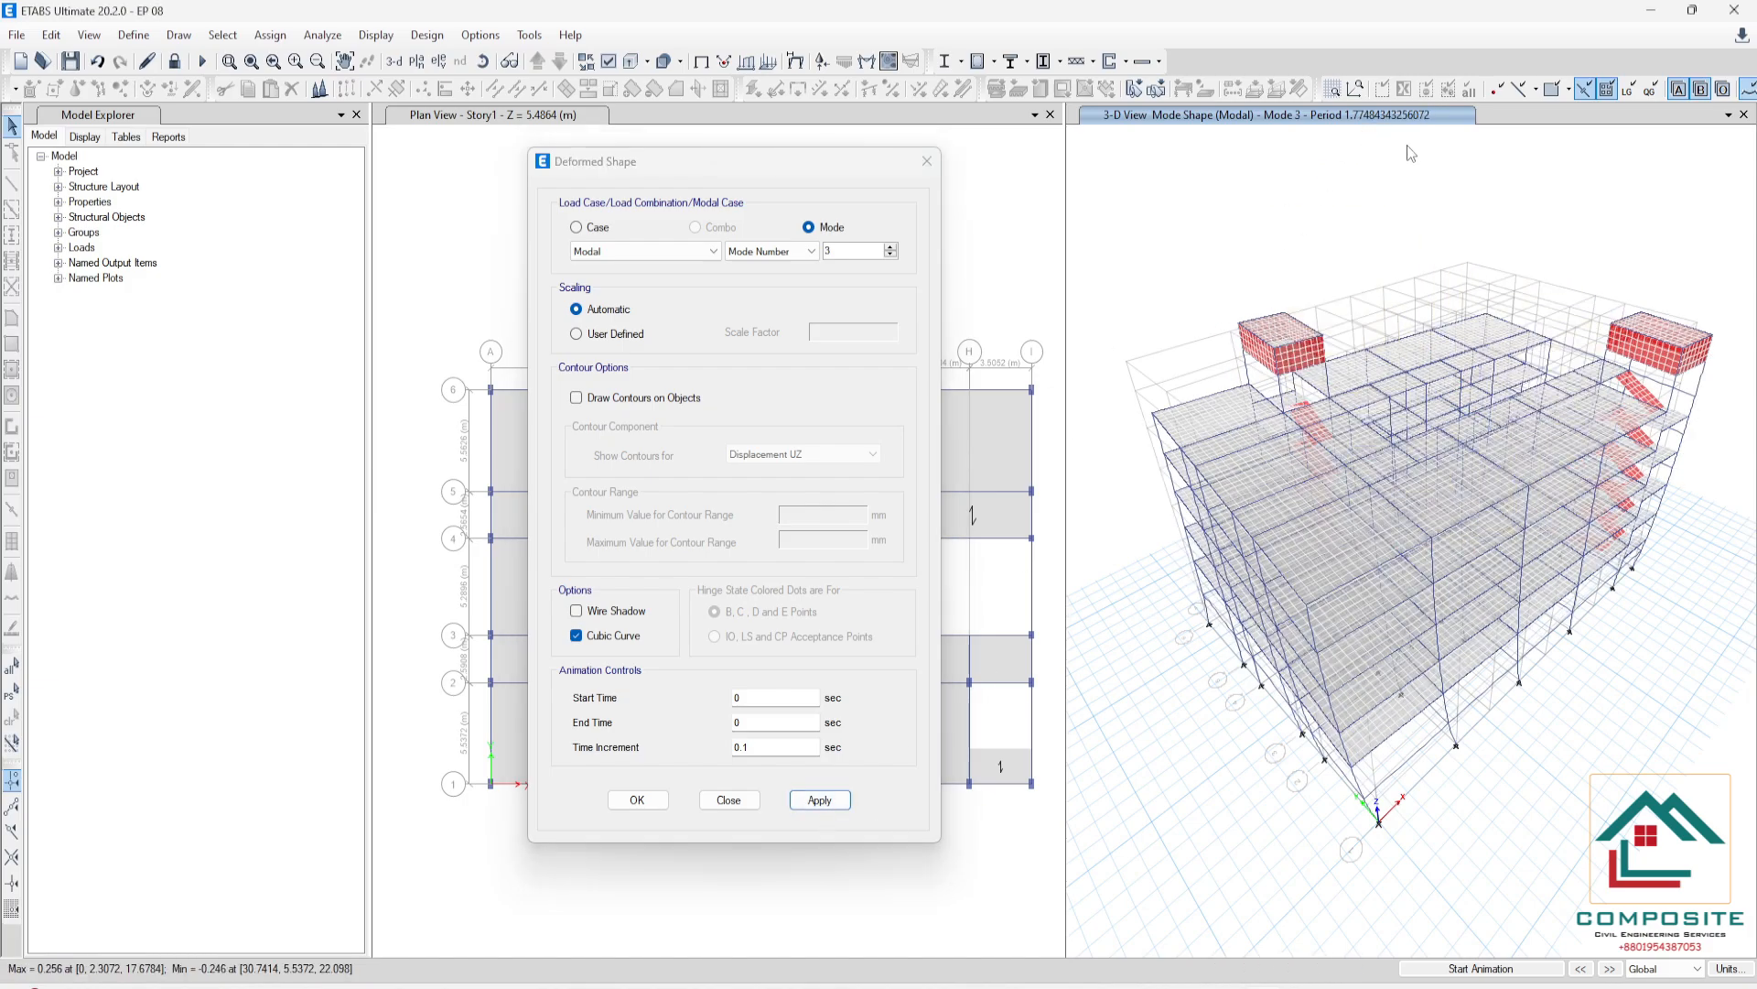
click(891, 248)
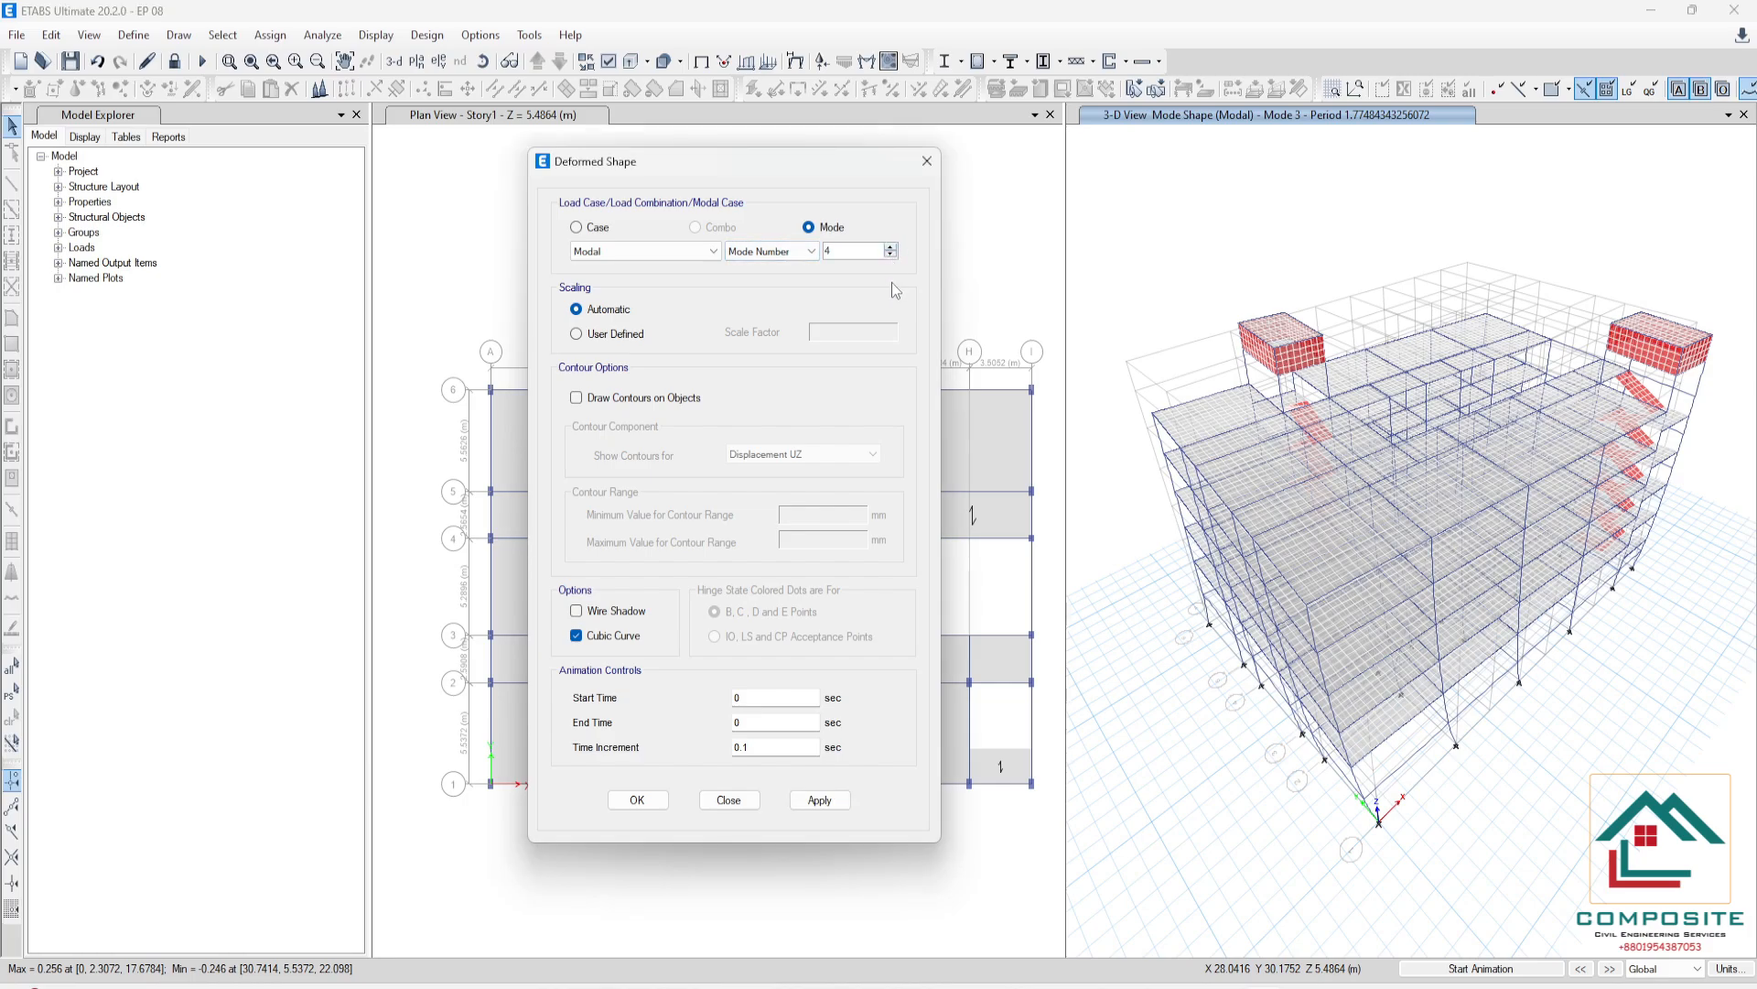
click(809, 800)
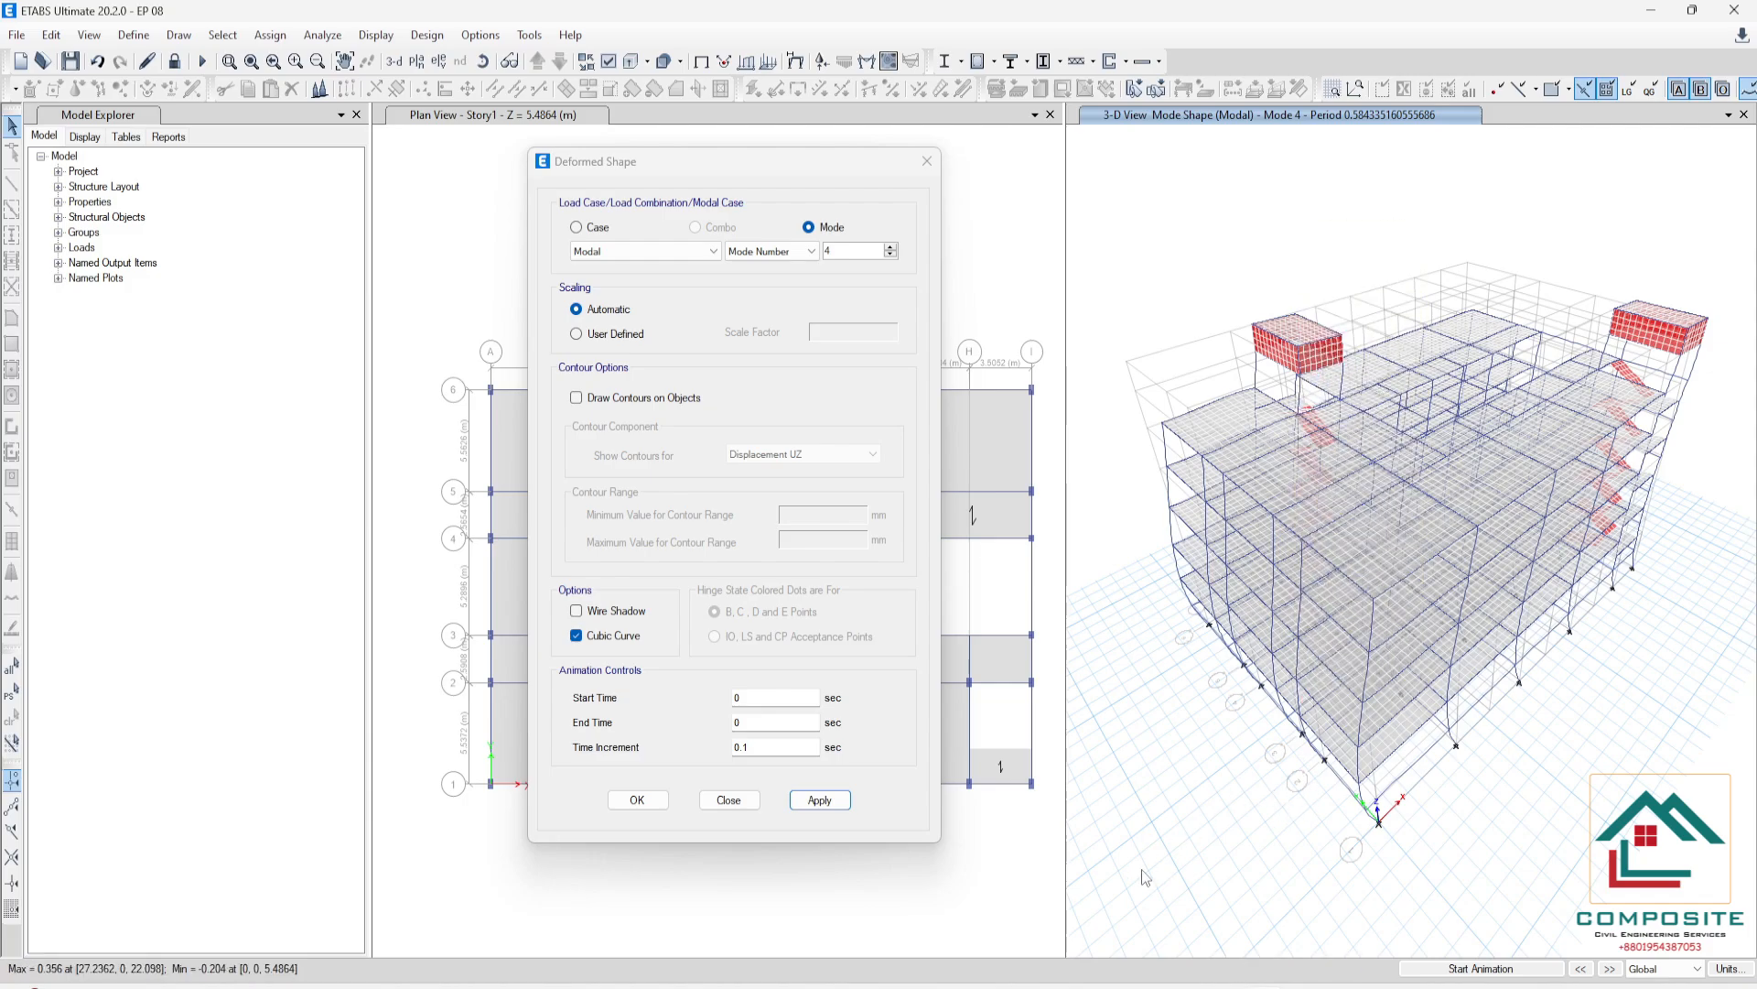
- Open the EQ CALCULATION Word document from the EP08 folder and examine the earthquake calculation, including site class, zone coefficient and importance factor
mouse_move(860, 985)
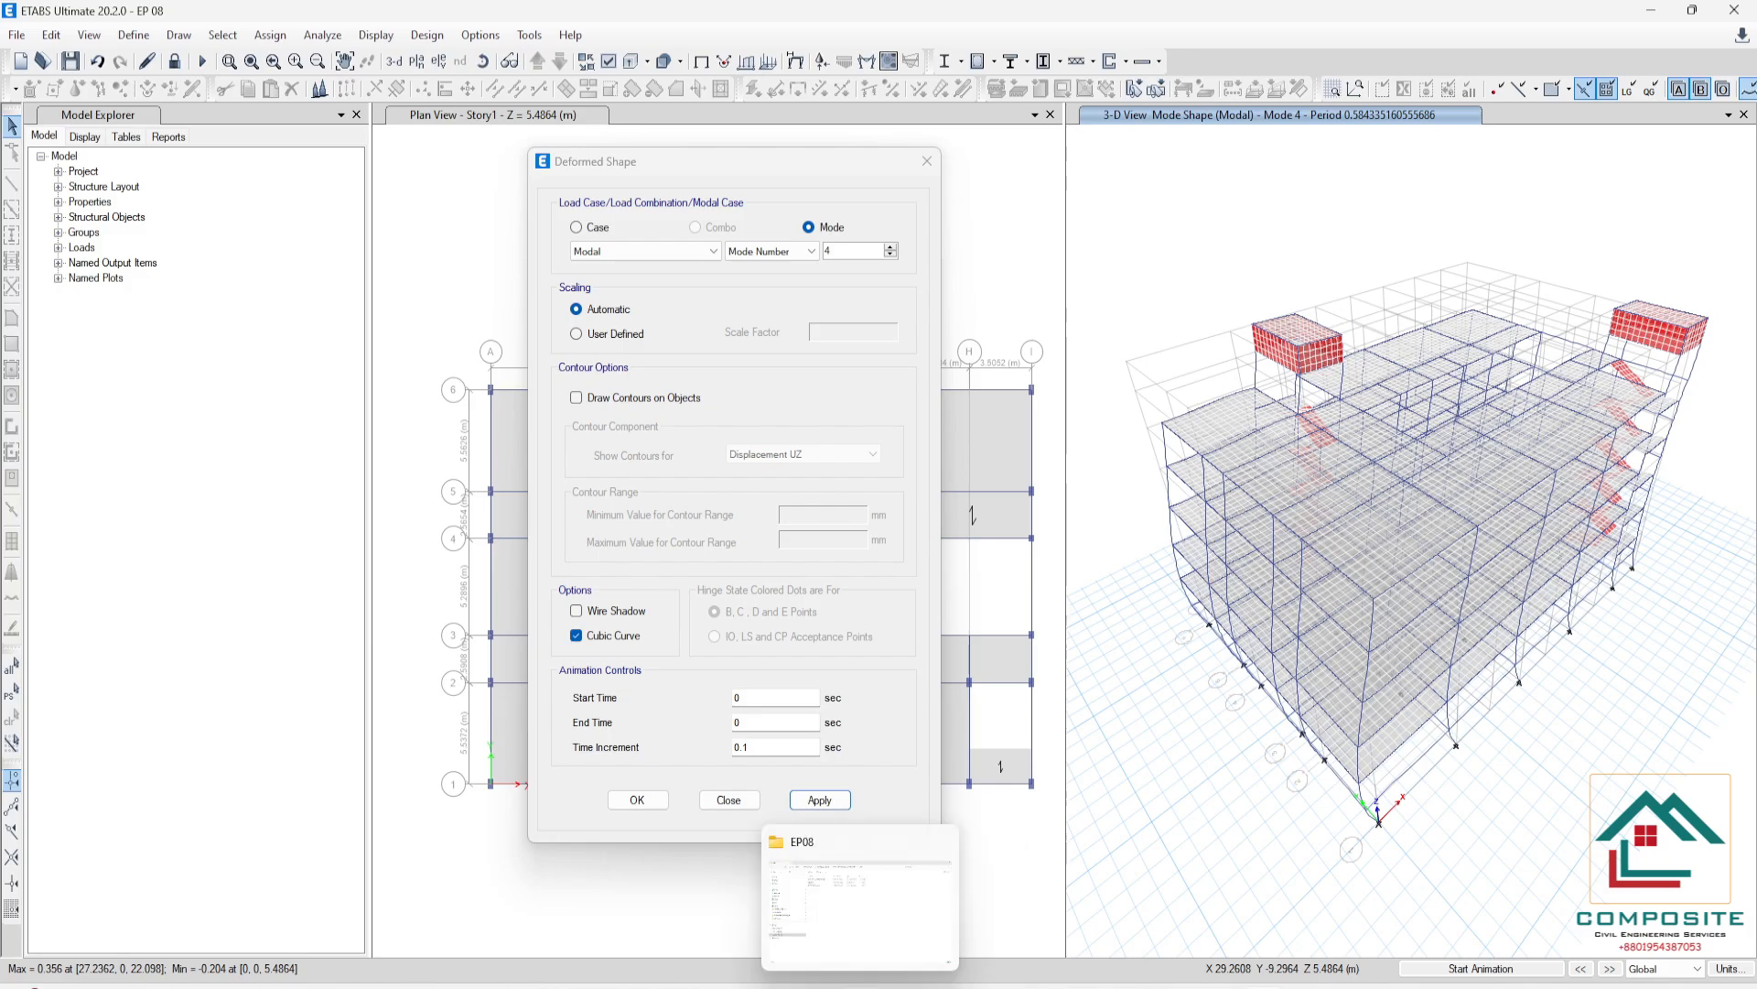
click(860, 986)
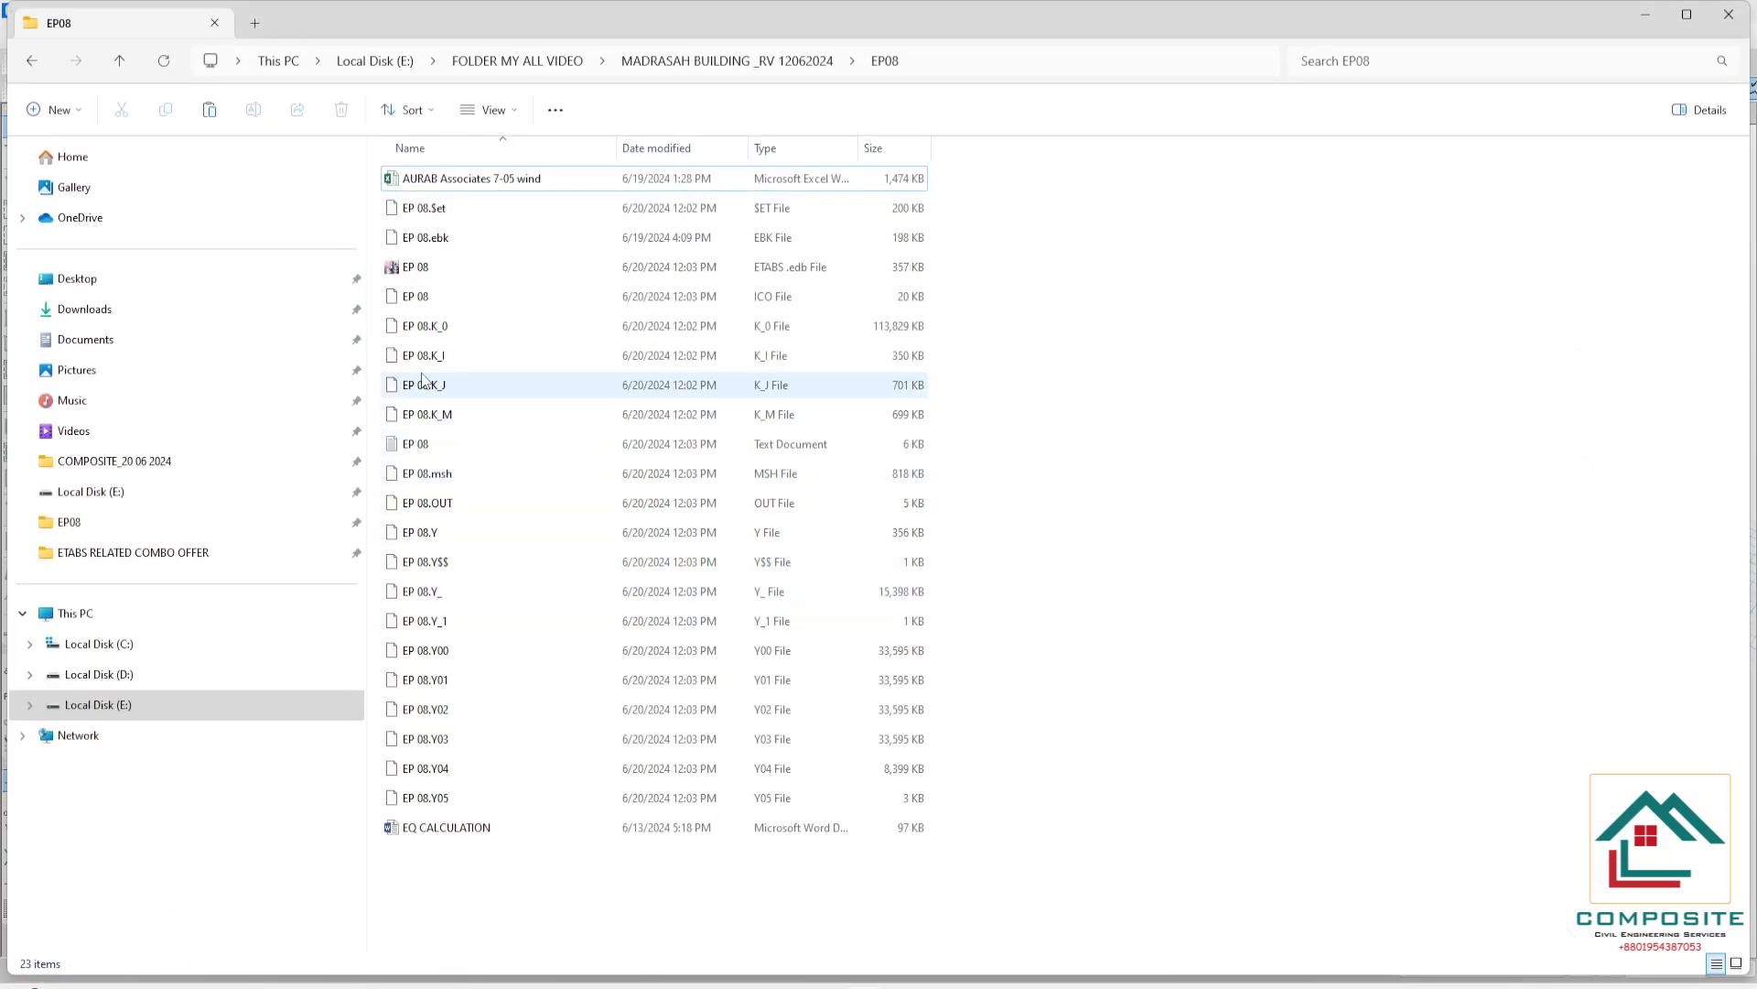
double_click(512, 829)
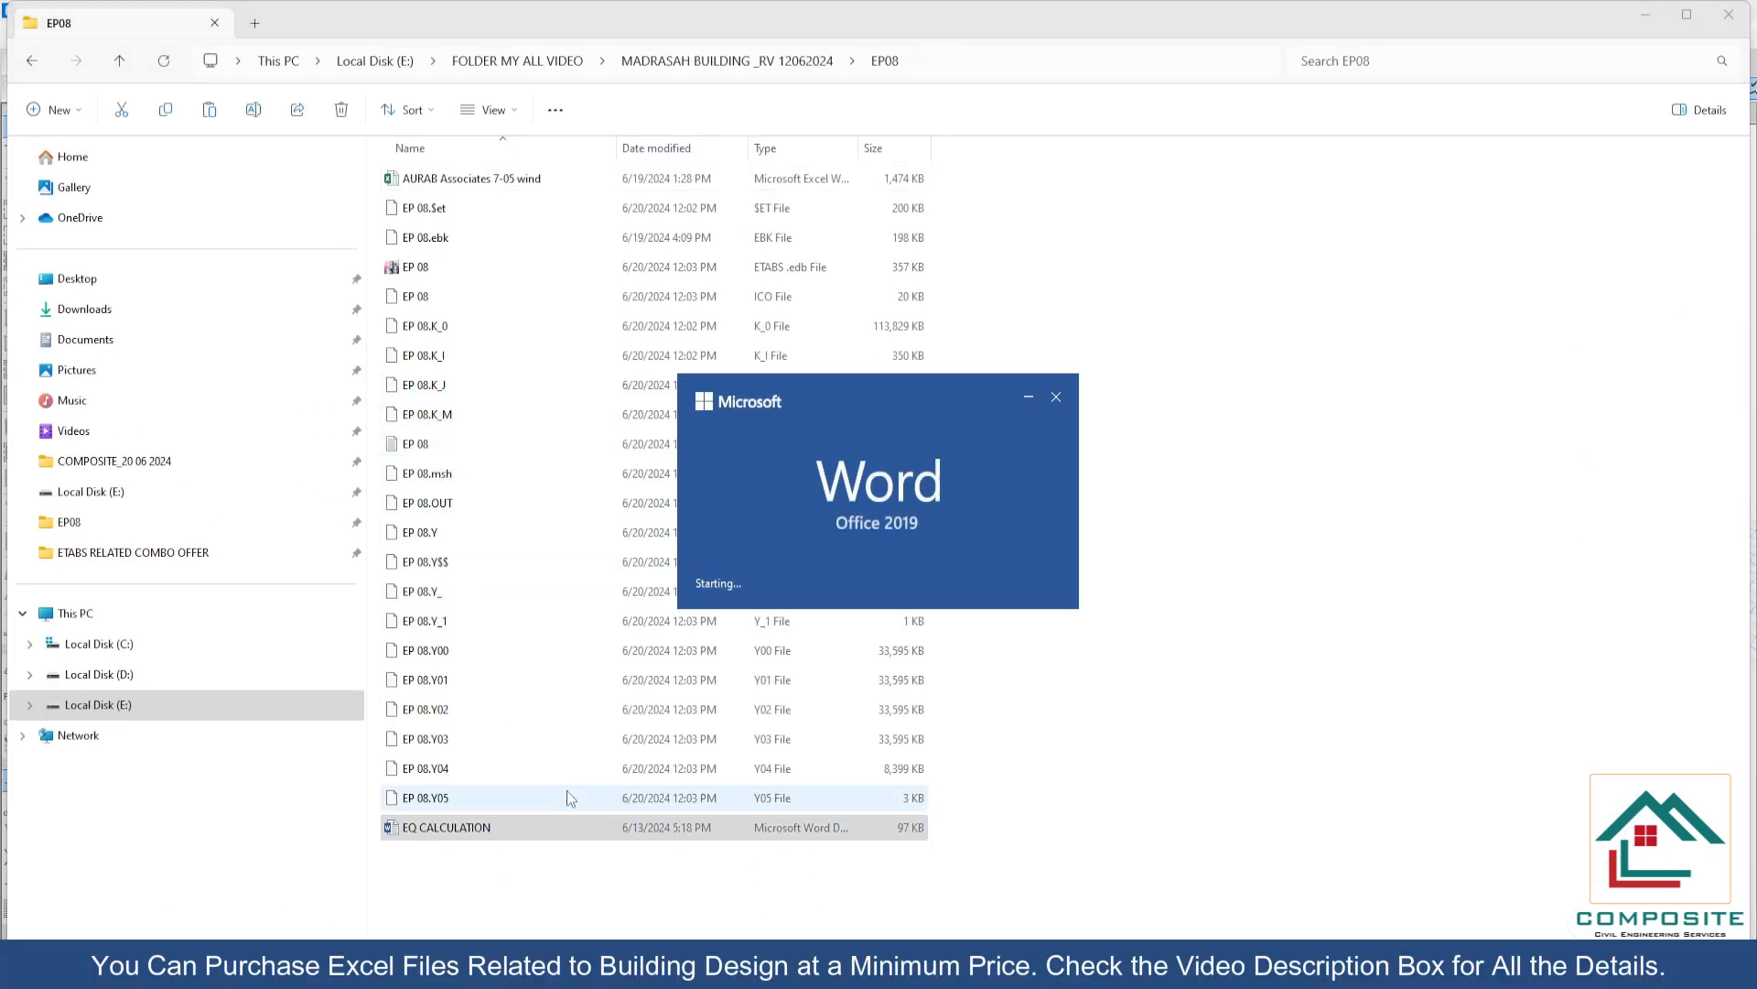
scroll(731, 561, down, 5)
scroll(731, 560, down, 15)
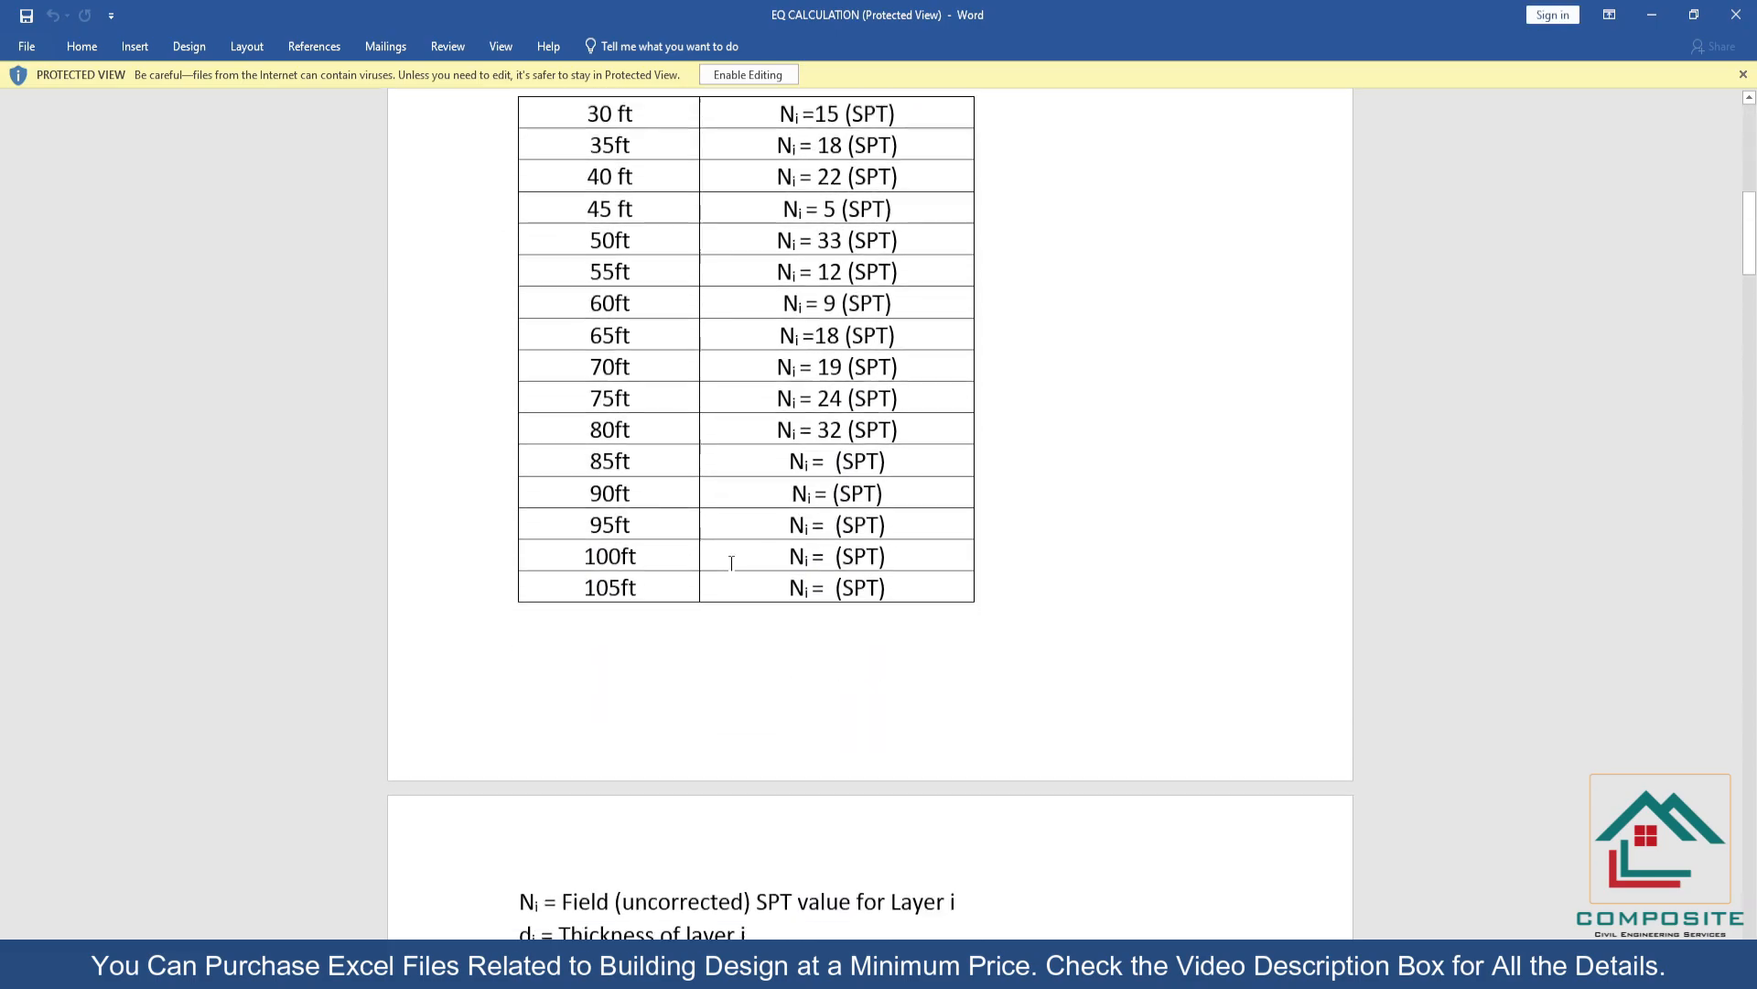
scroll(732, 564, down, 15)
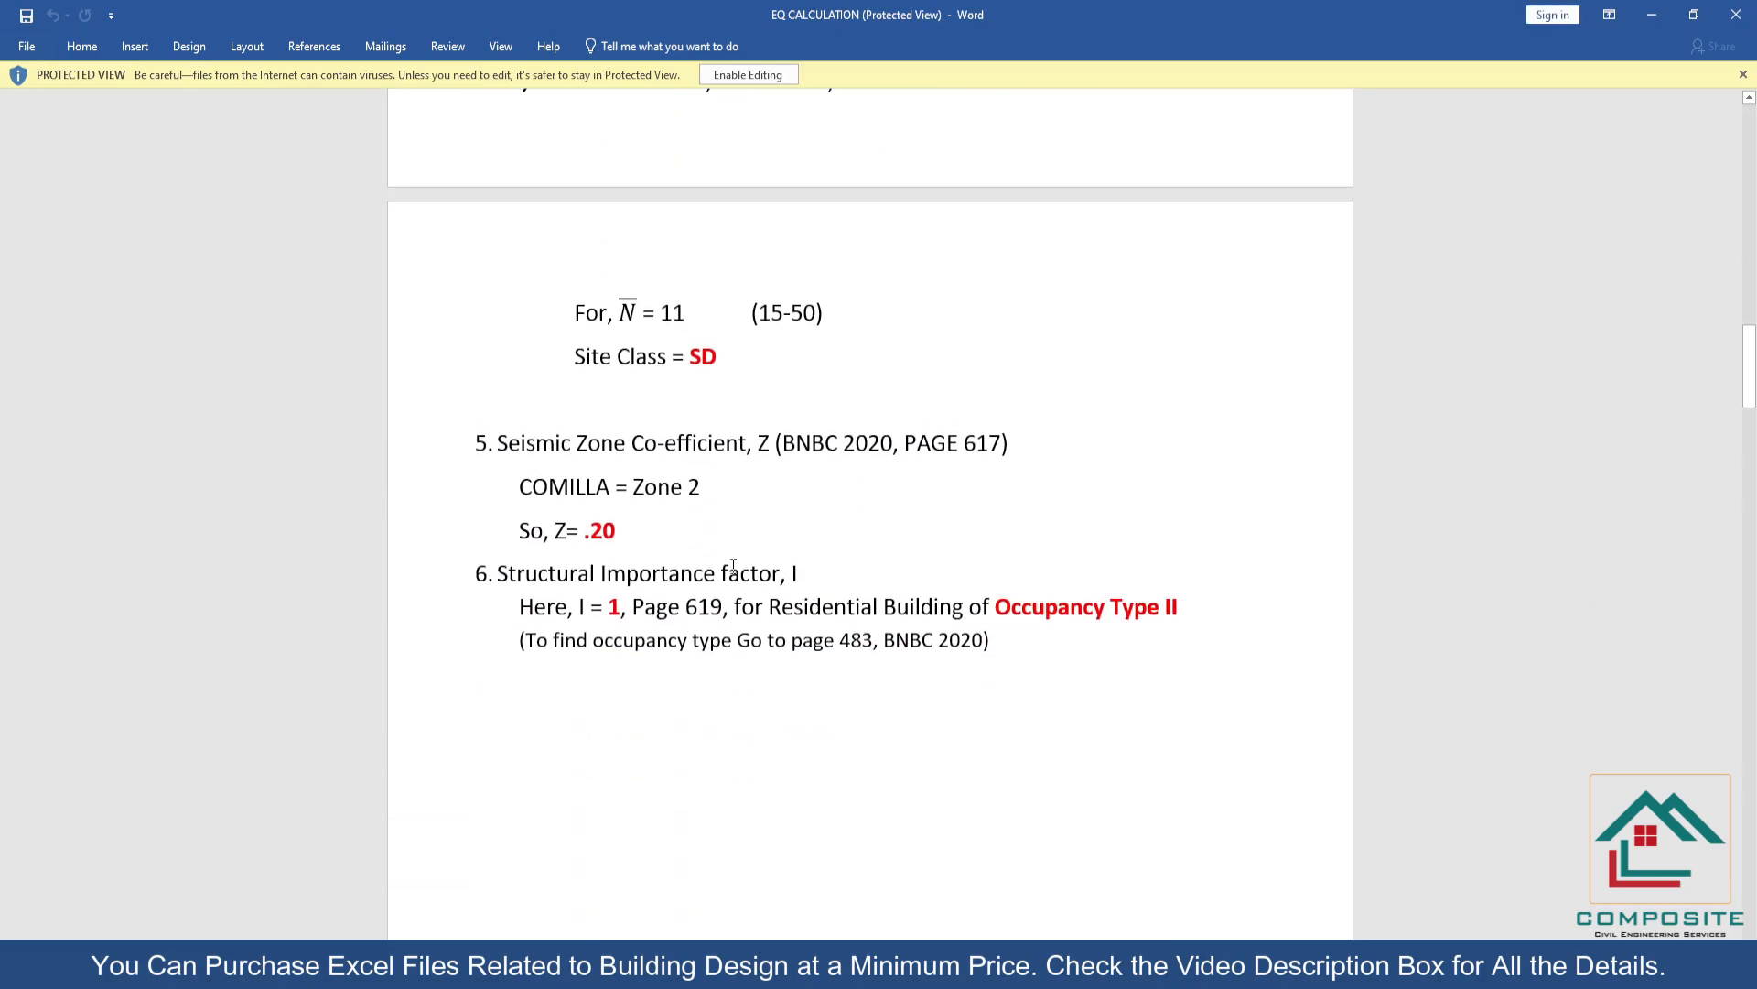
scroll(732, 566, down, 3)
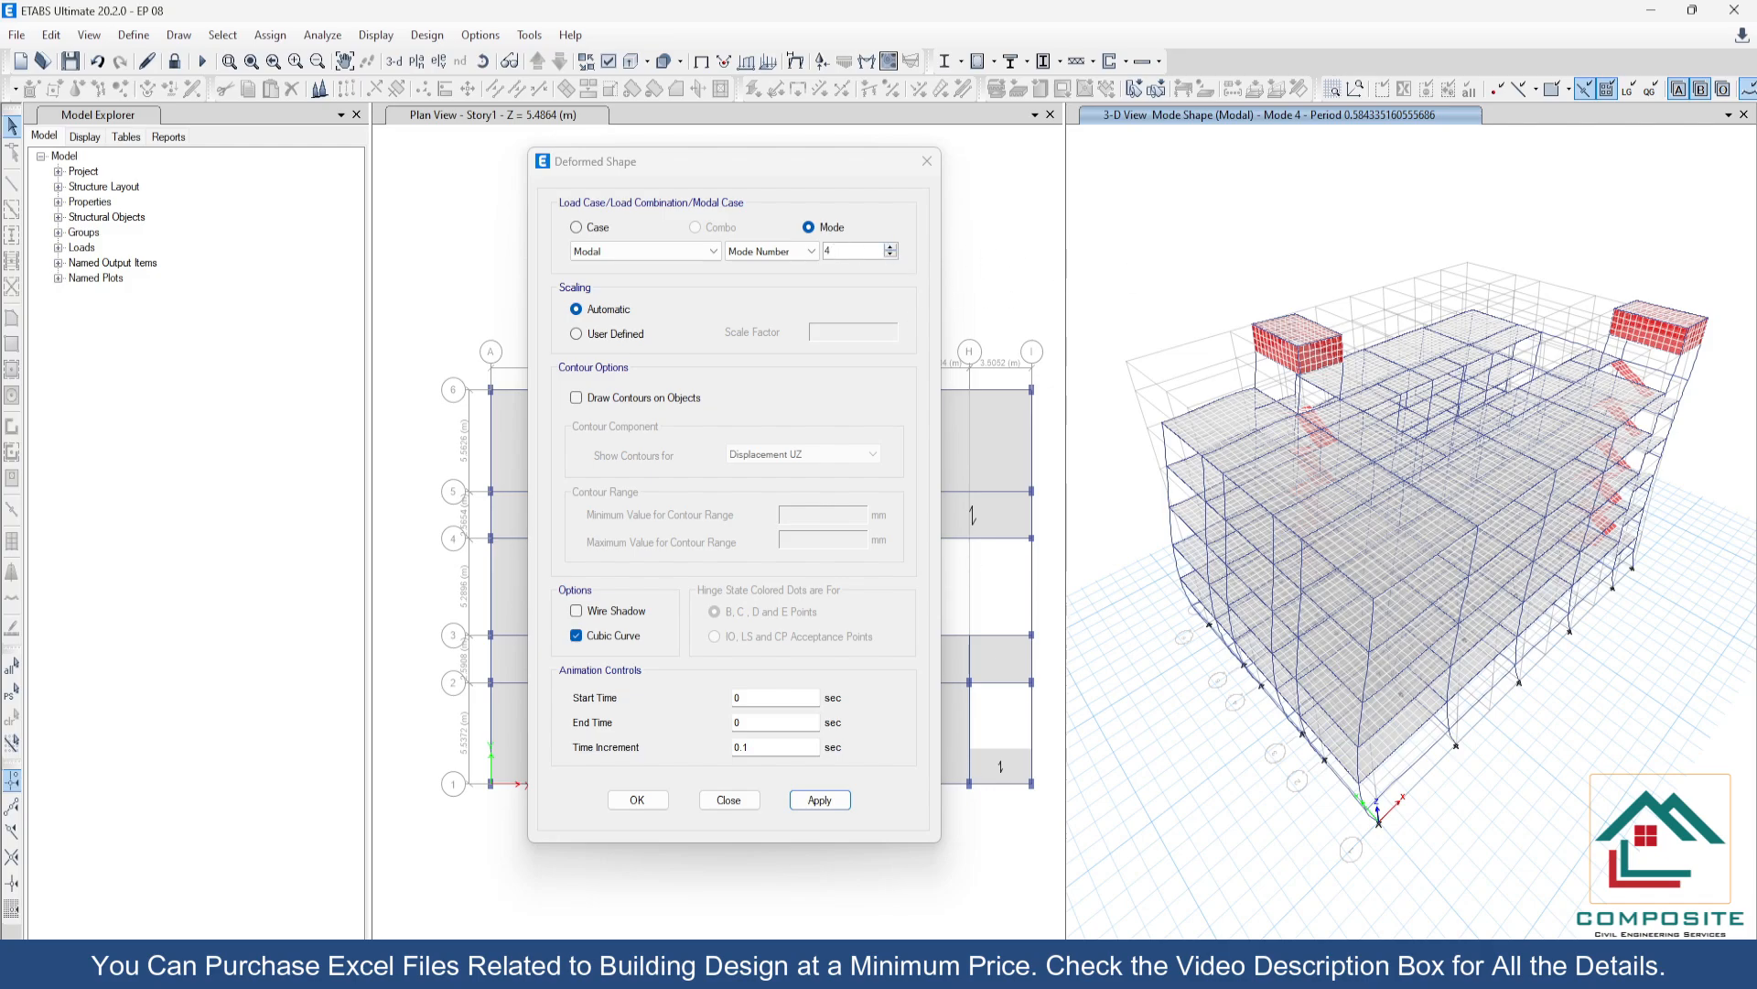
- Calculate .62×1.4 in the fx-991ES PLUS C Emulator, show the result as a decimal and minimize the calculator
click(1243, 987)
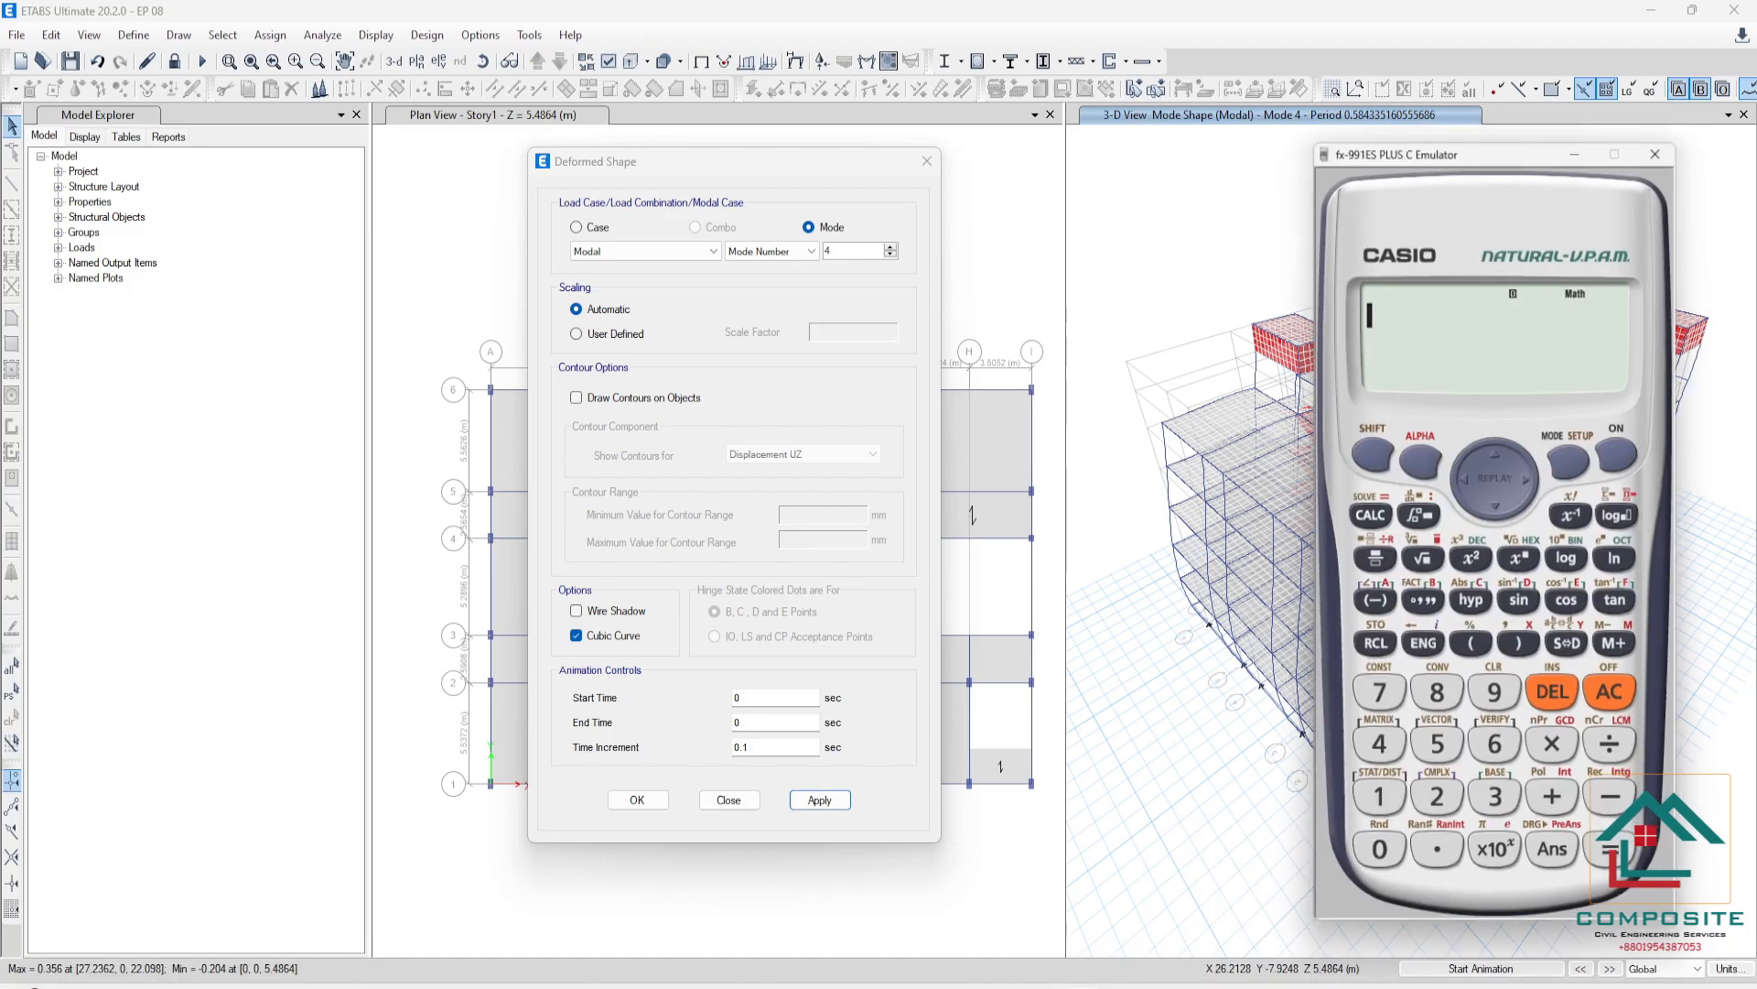
click(1437, 861)
click(1497, 753)
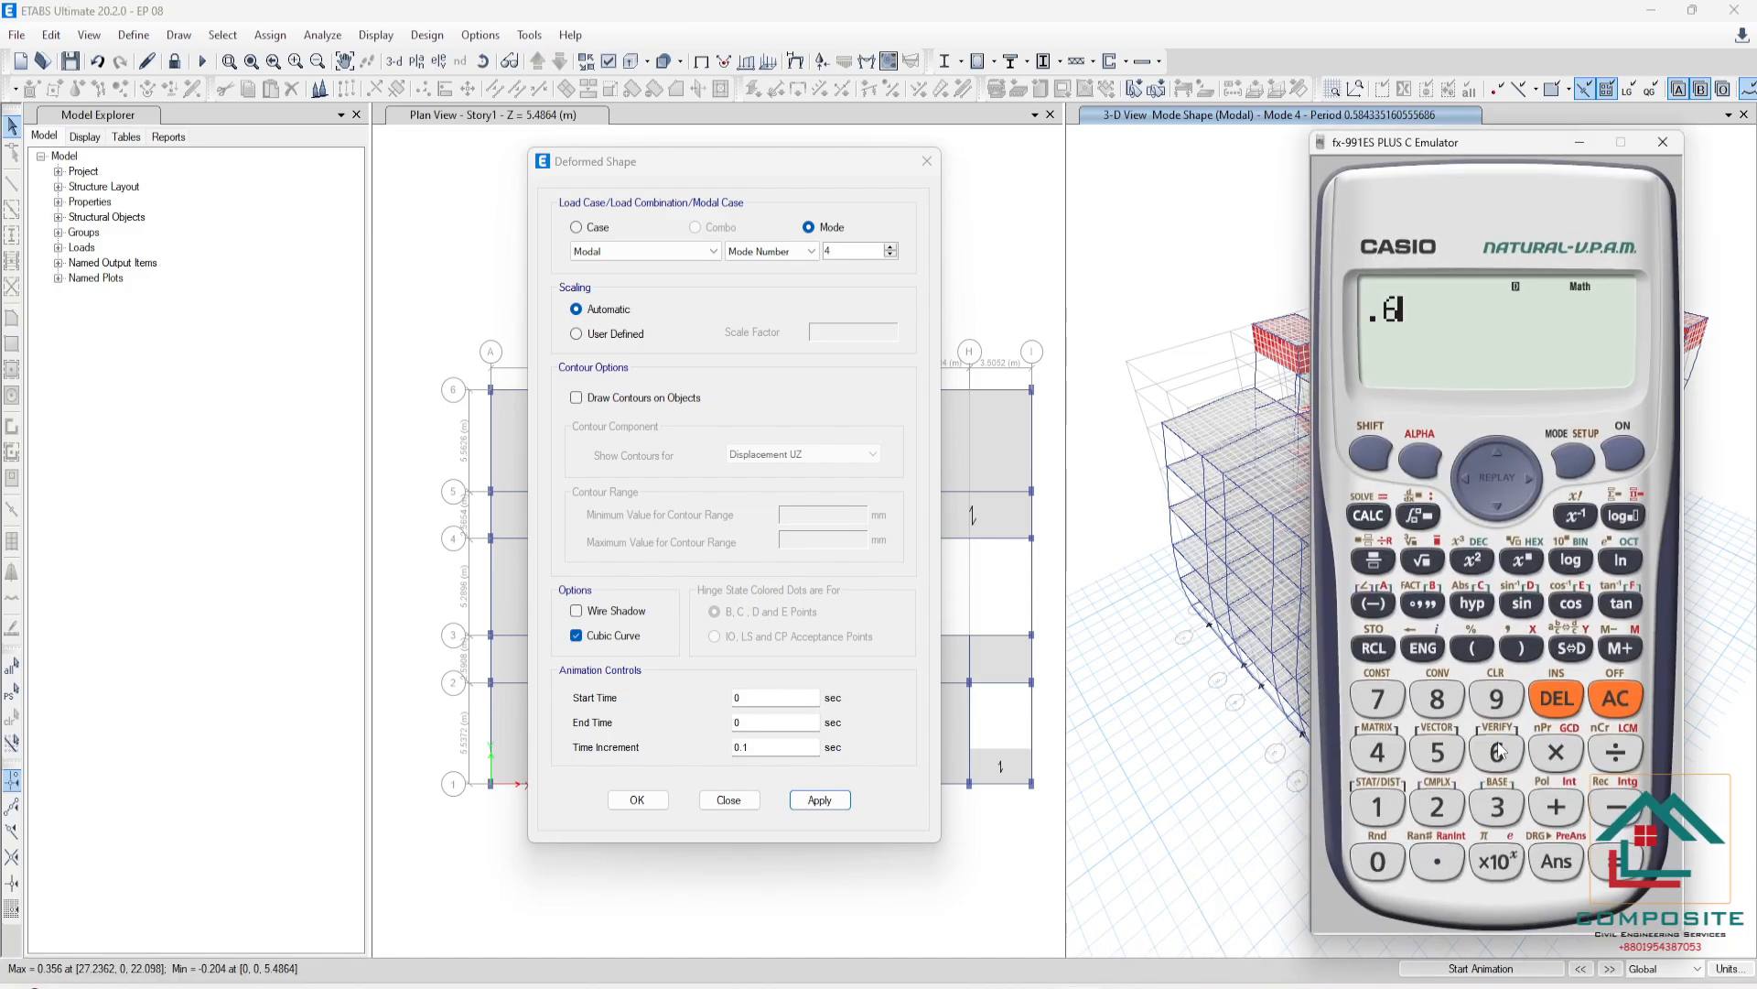
click(1444, 810)
click(1556, 752)
click(1377, 807)
click(1437, 861)
click(1384, 755)
click(1616, 860)
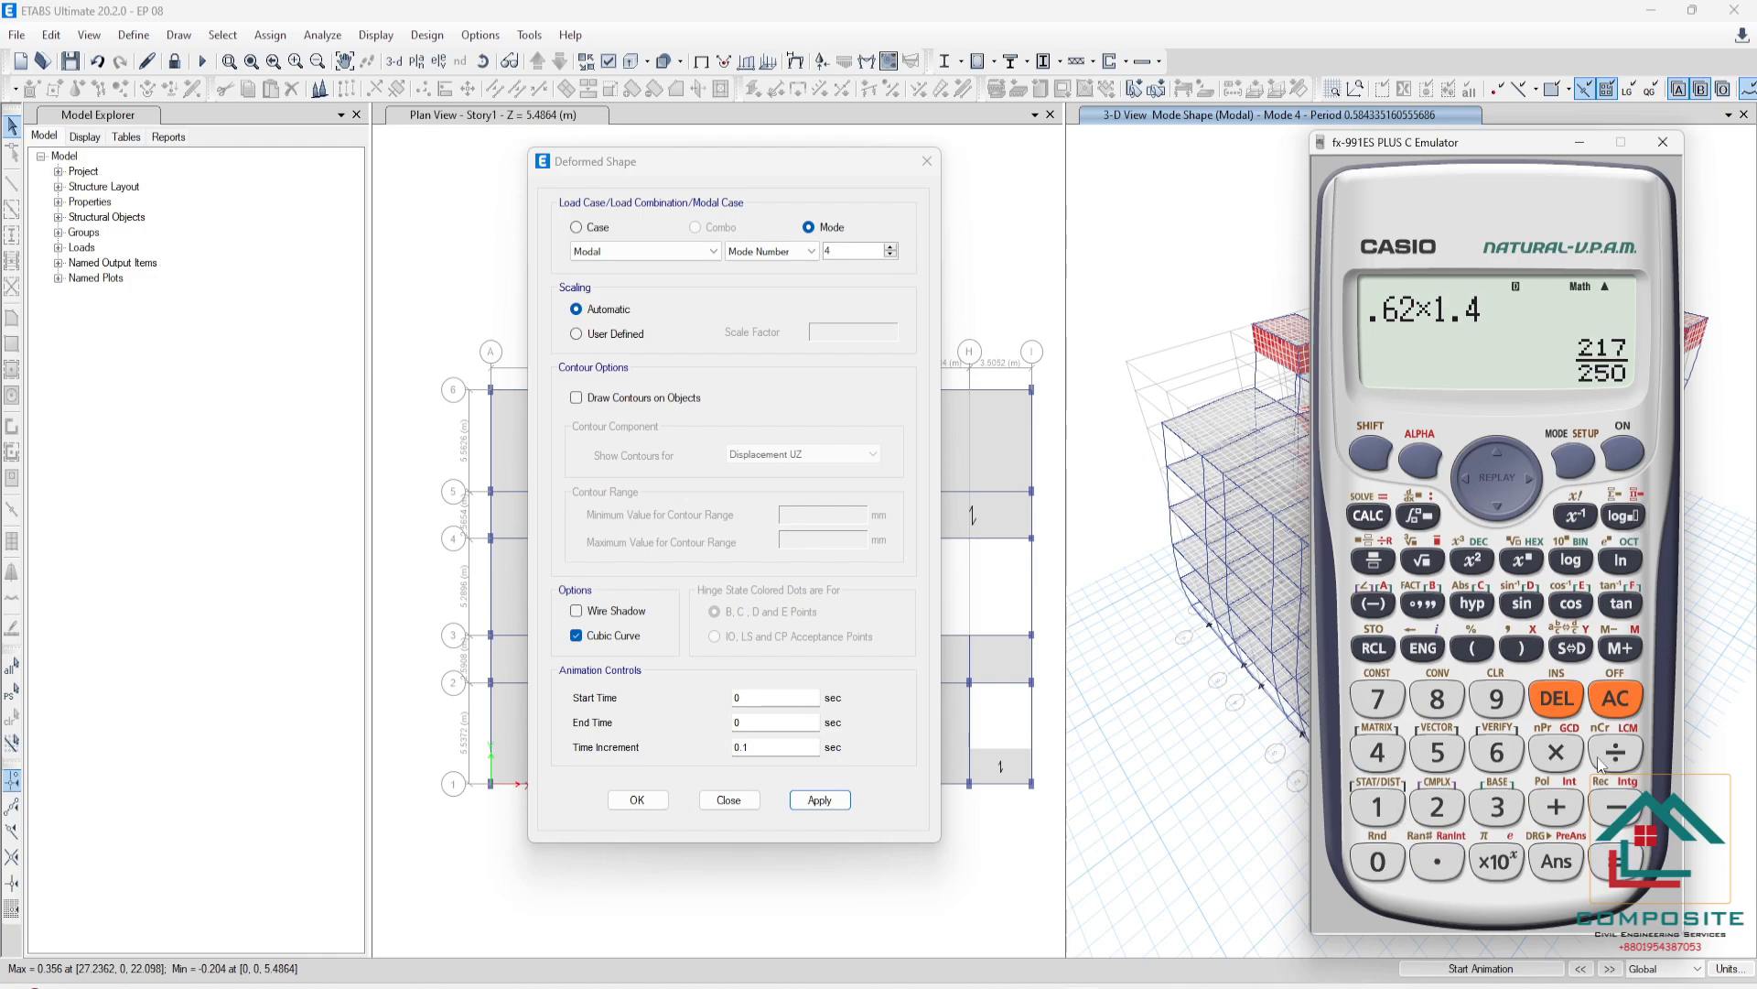
click(1572, 648)
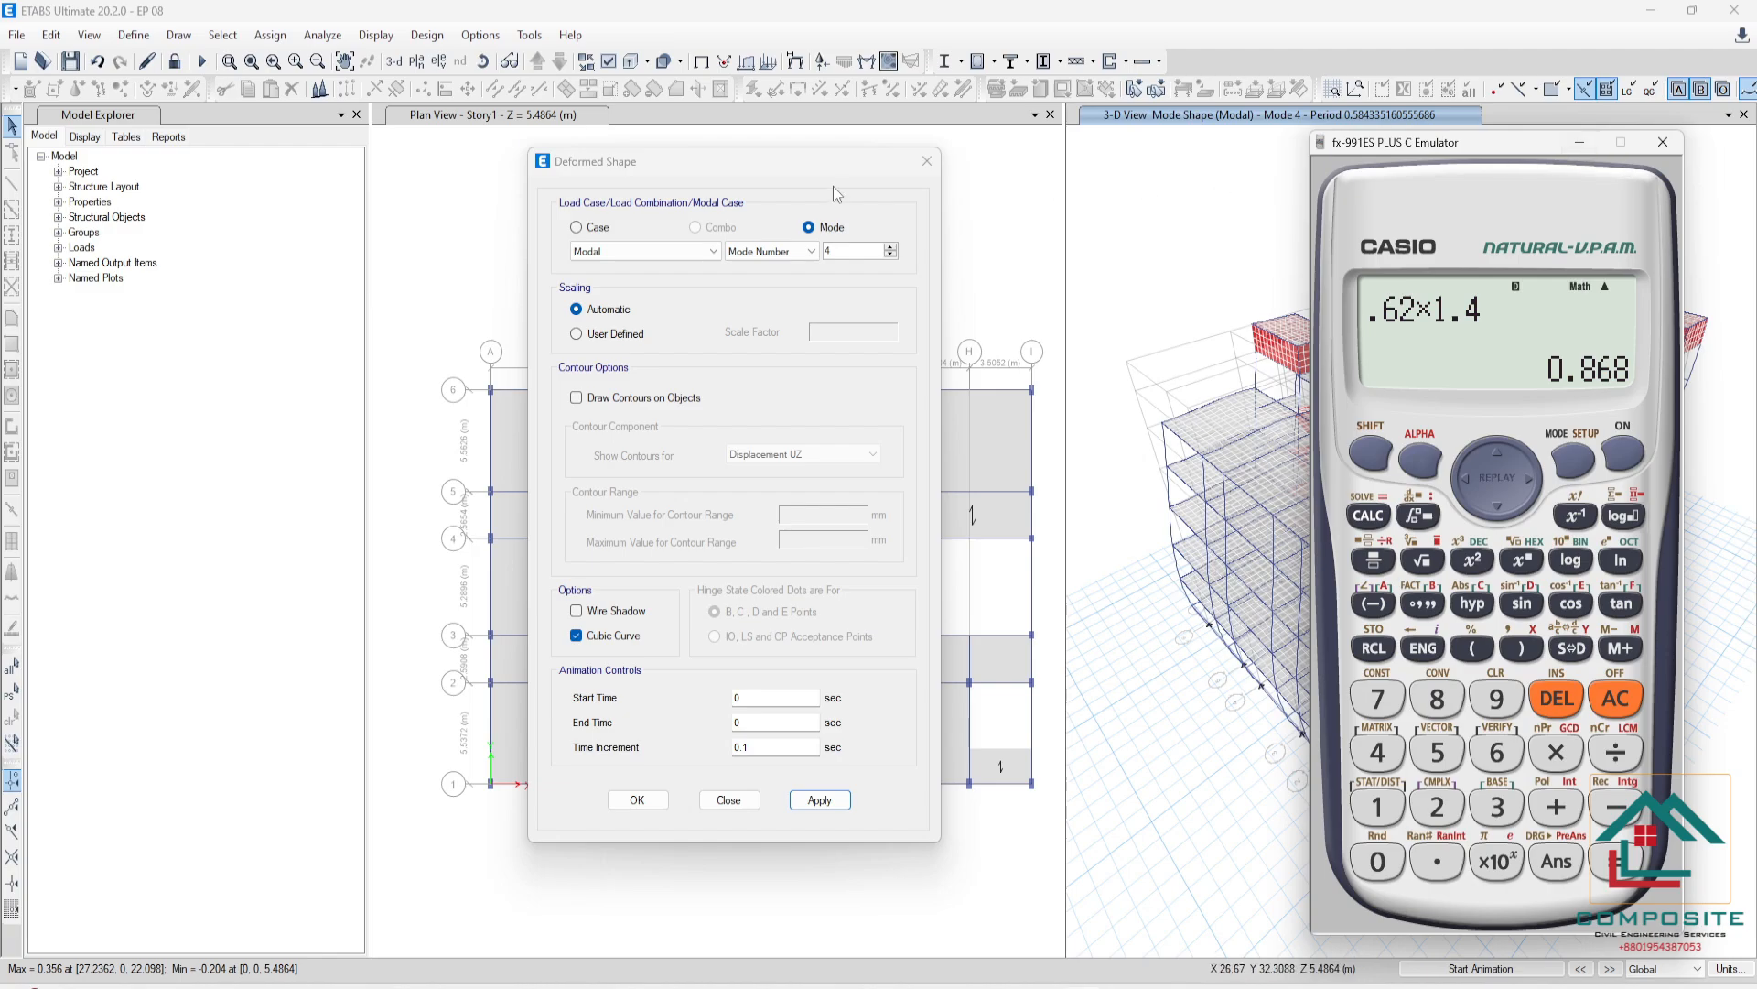
click(1579, 143)
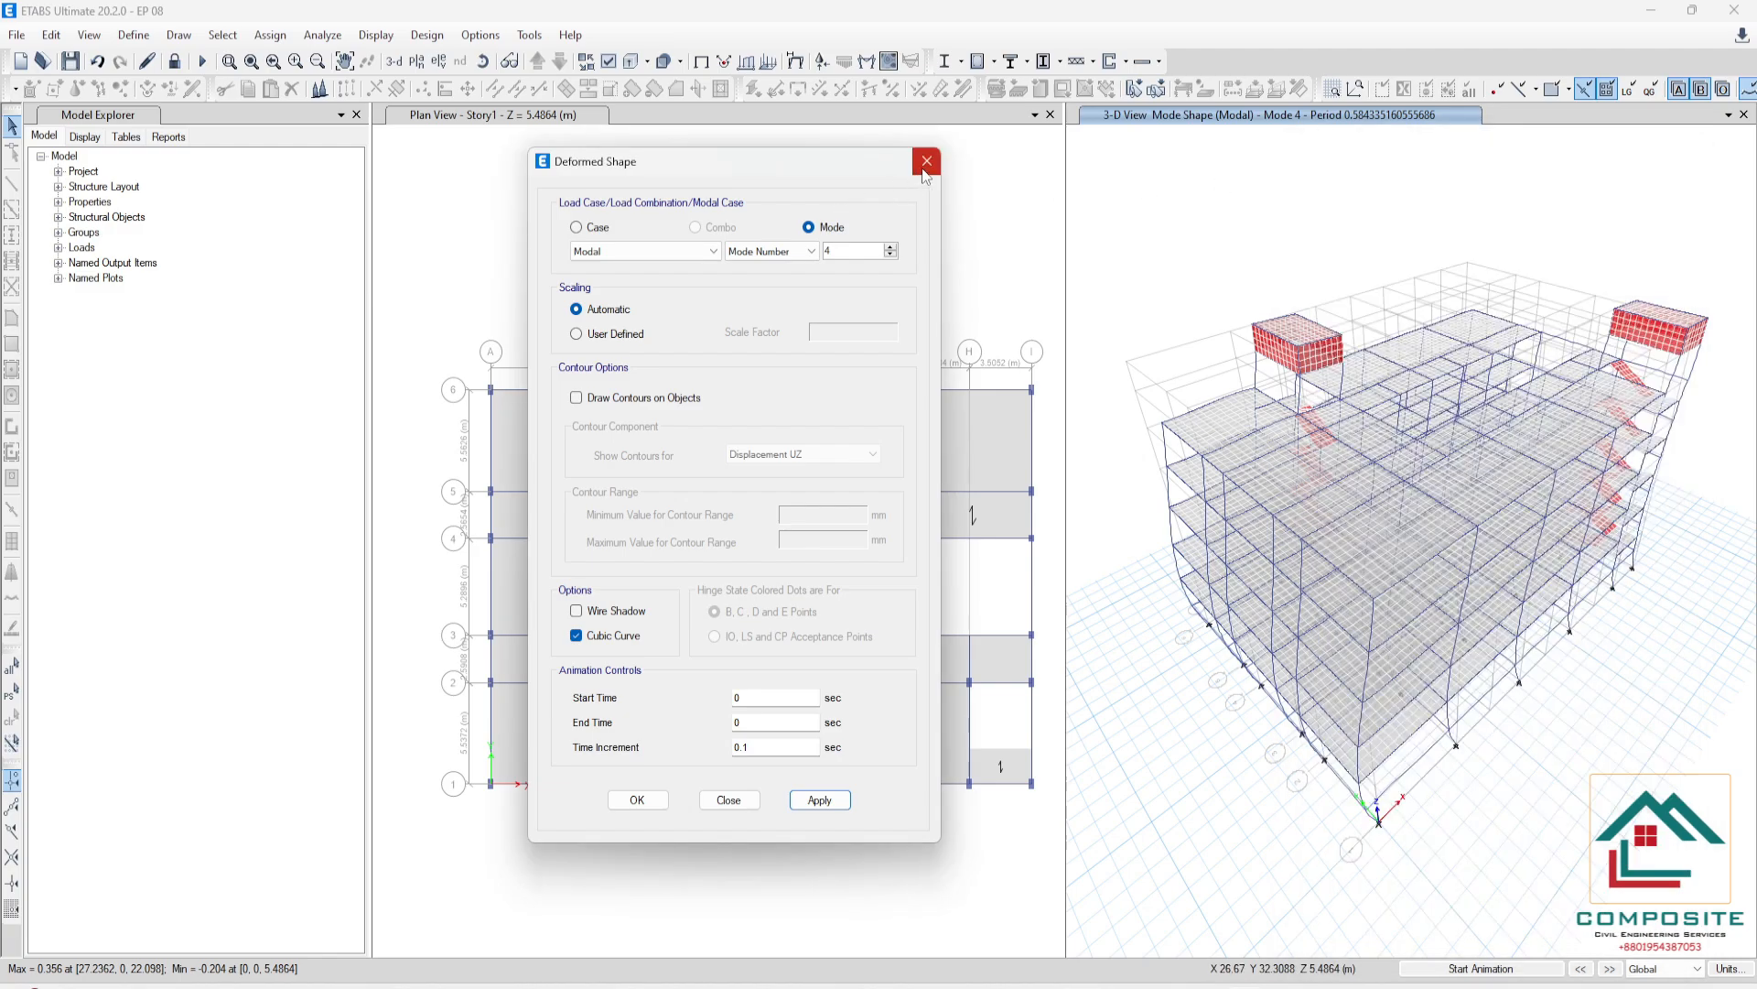
- Close the Deformed Shape settings and unlock the model, accepting deletion of the analysis results
click(926, 162)
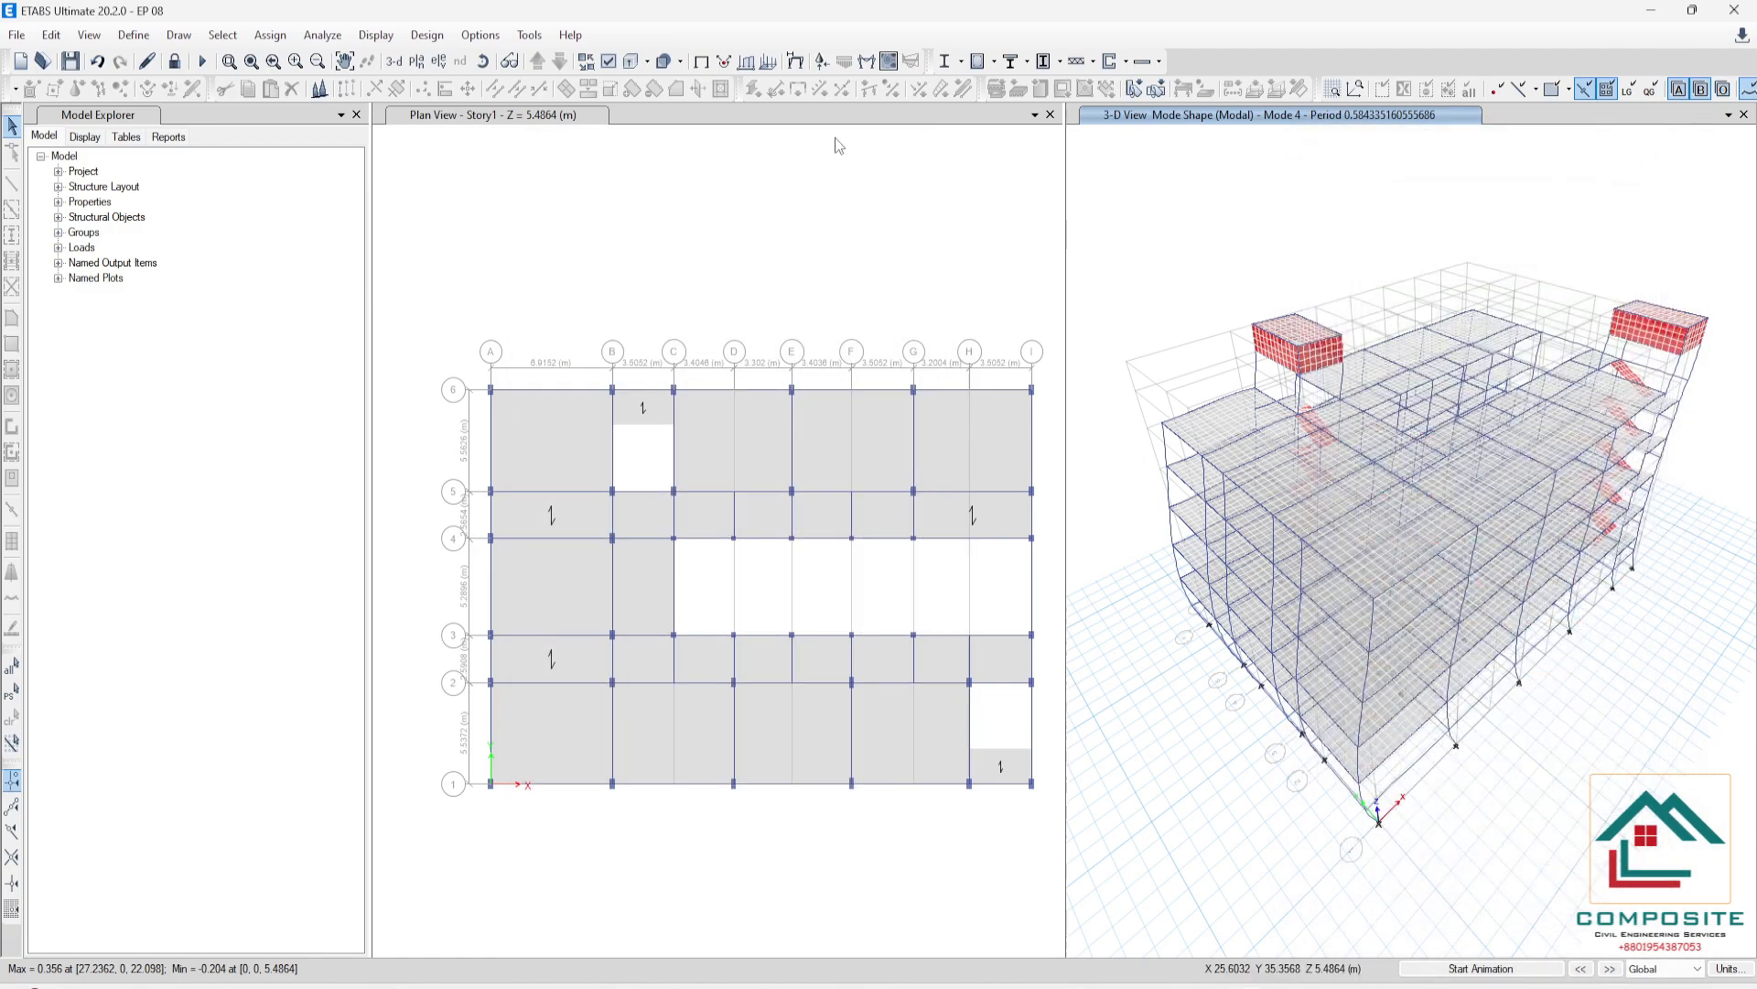
click(174, 60)
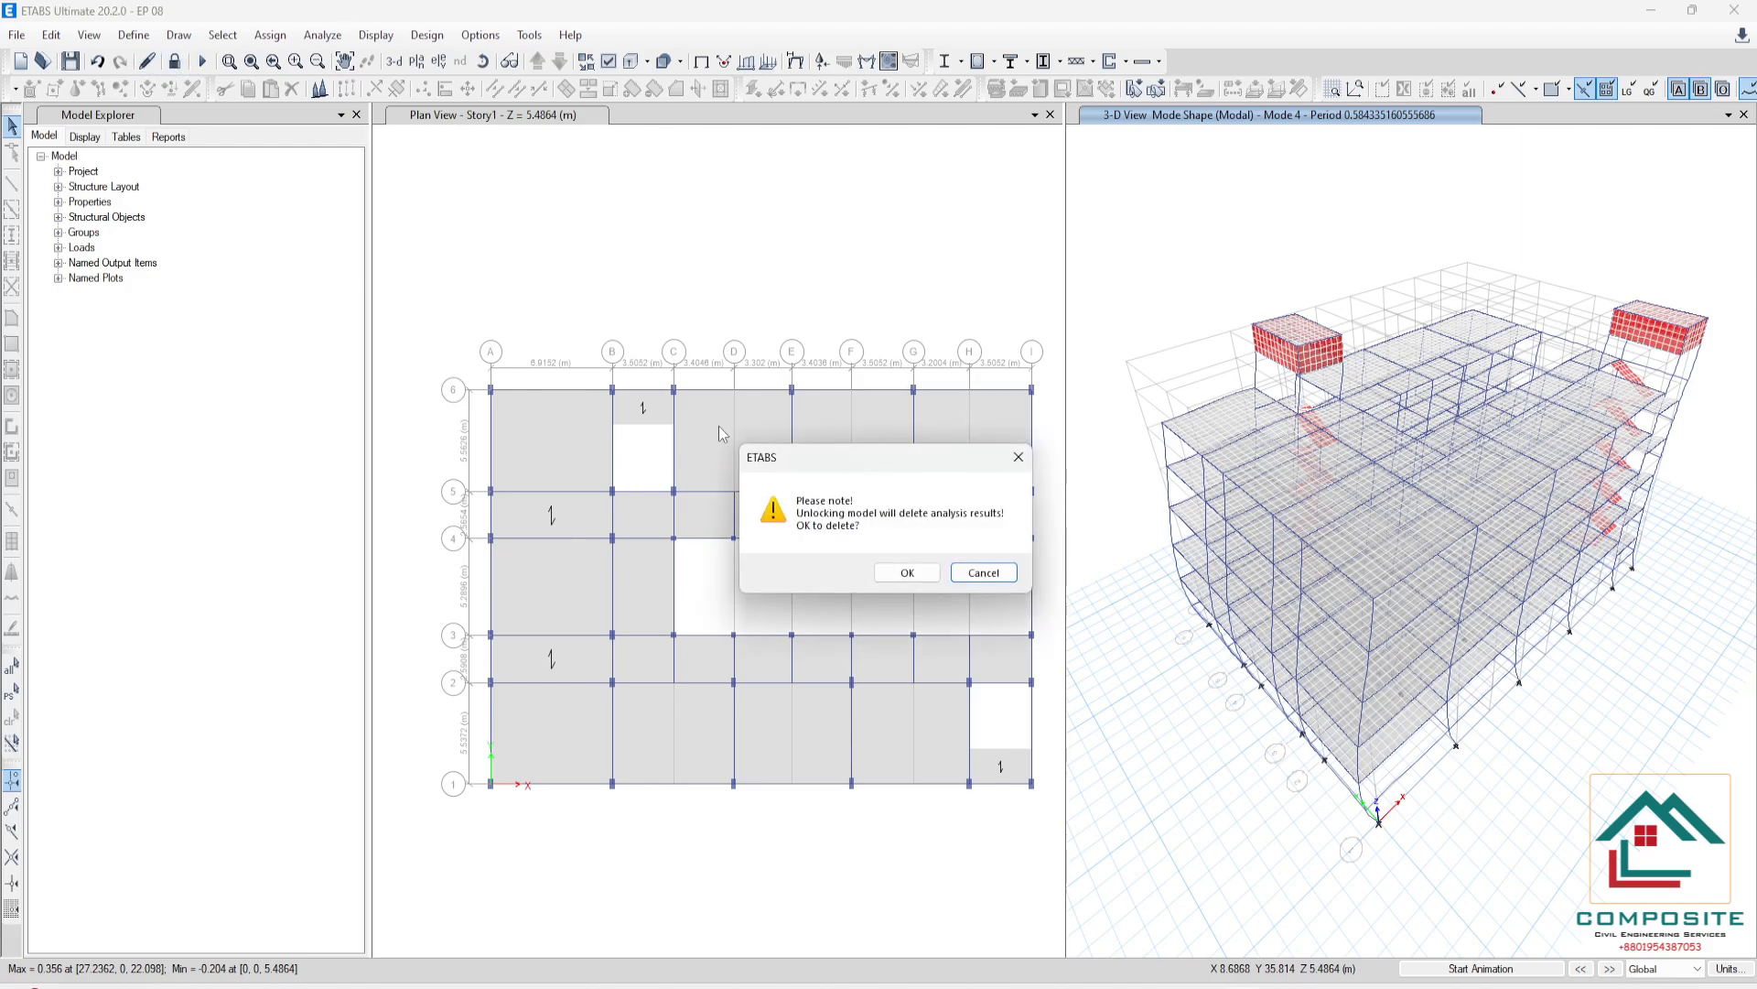
click(909, 575)
- Set the user-defined time period of the EQx seismic load pattern to 0.868 sec
click(134, 35)
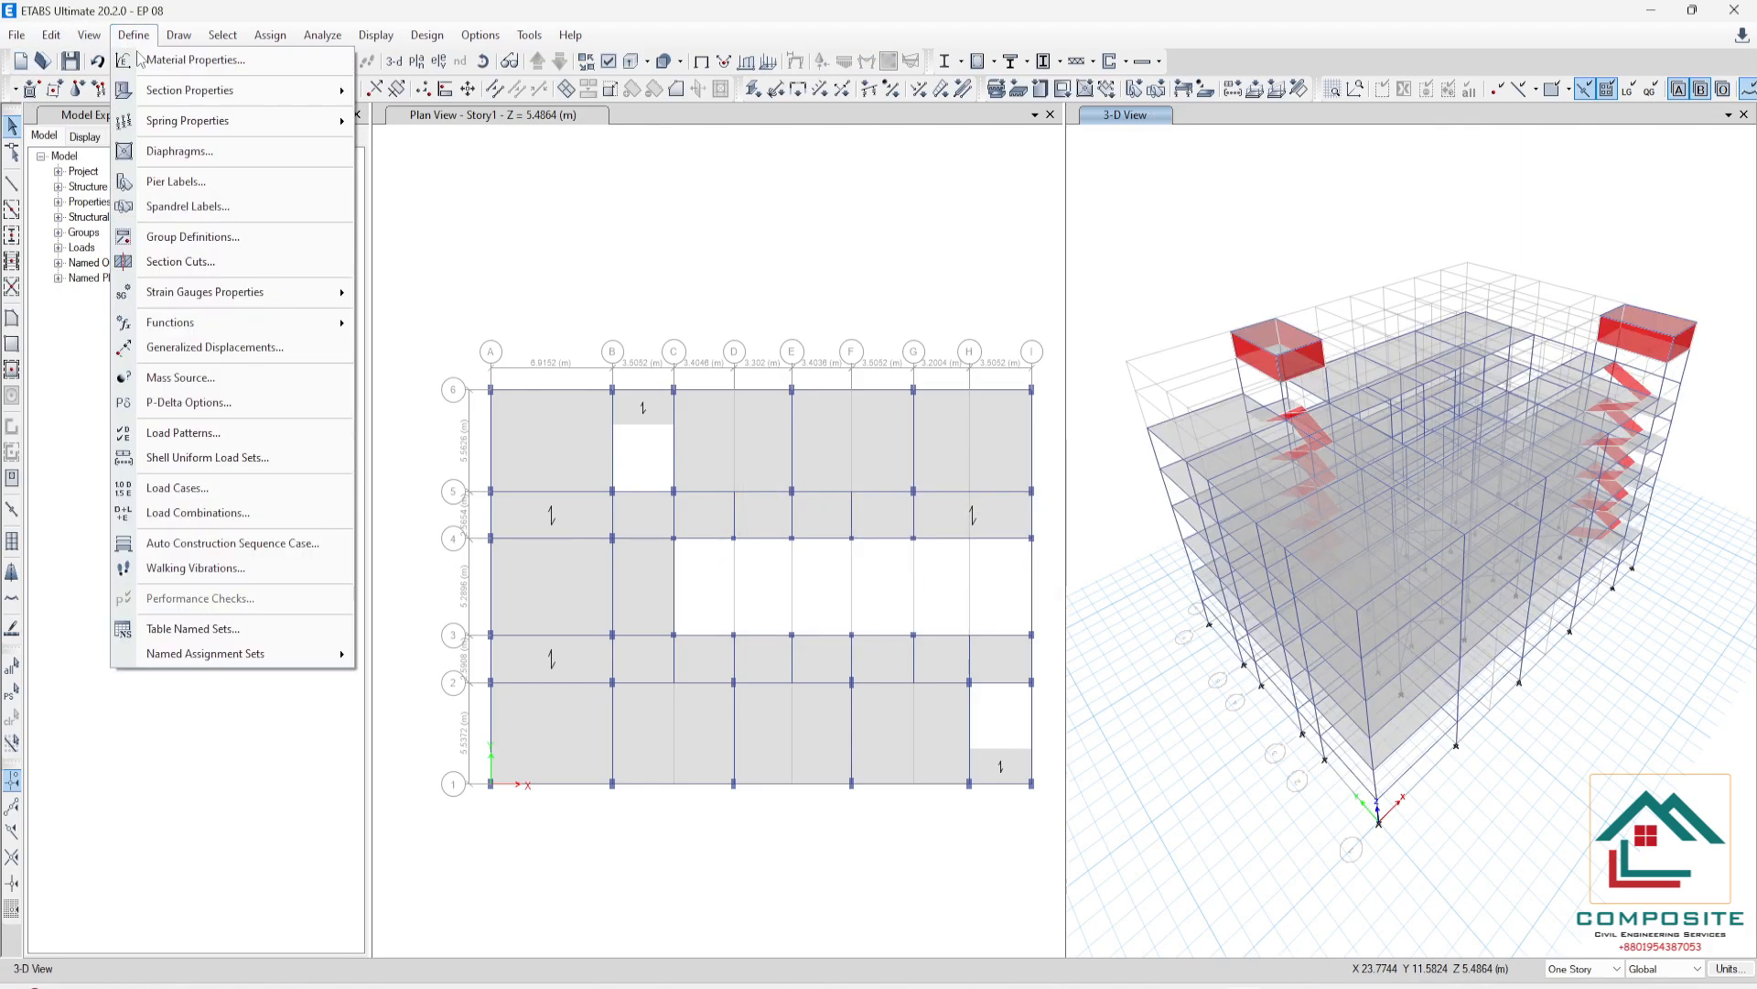
click(183, 433)
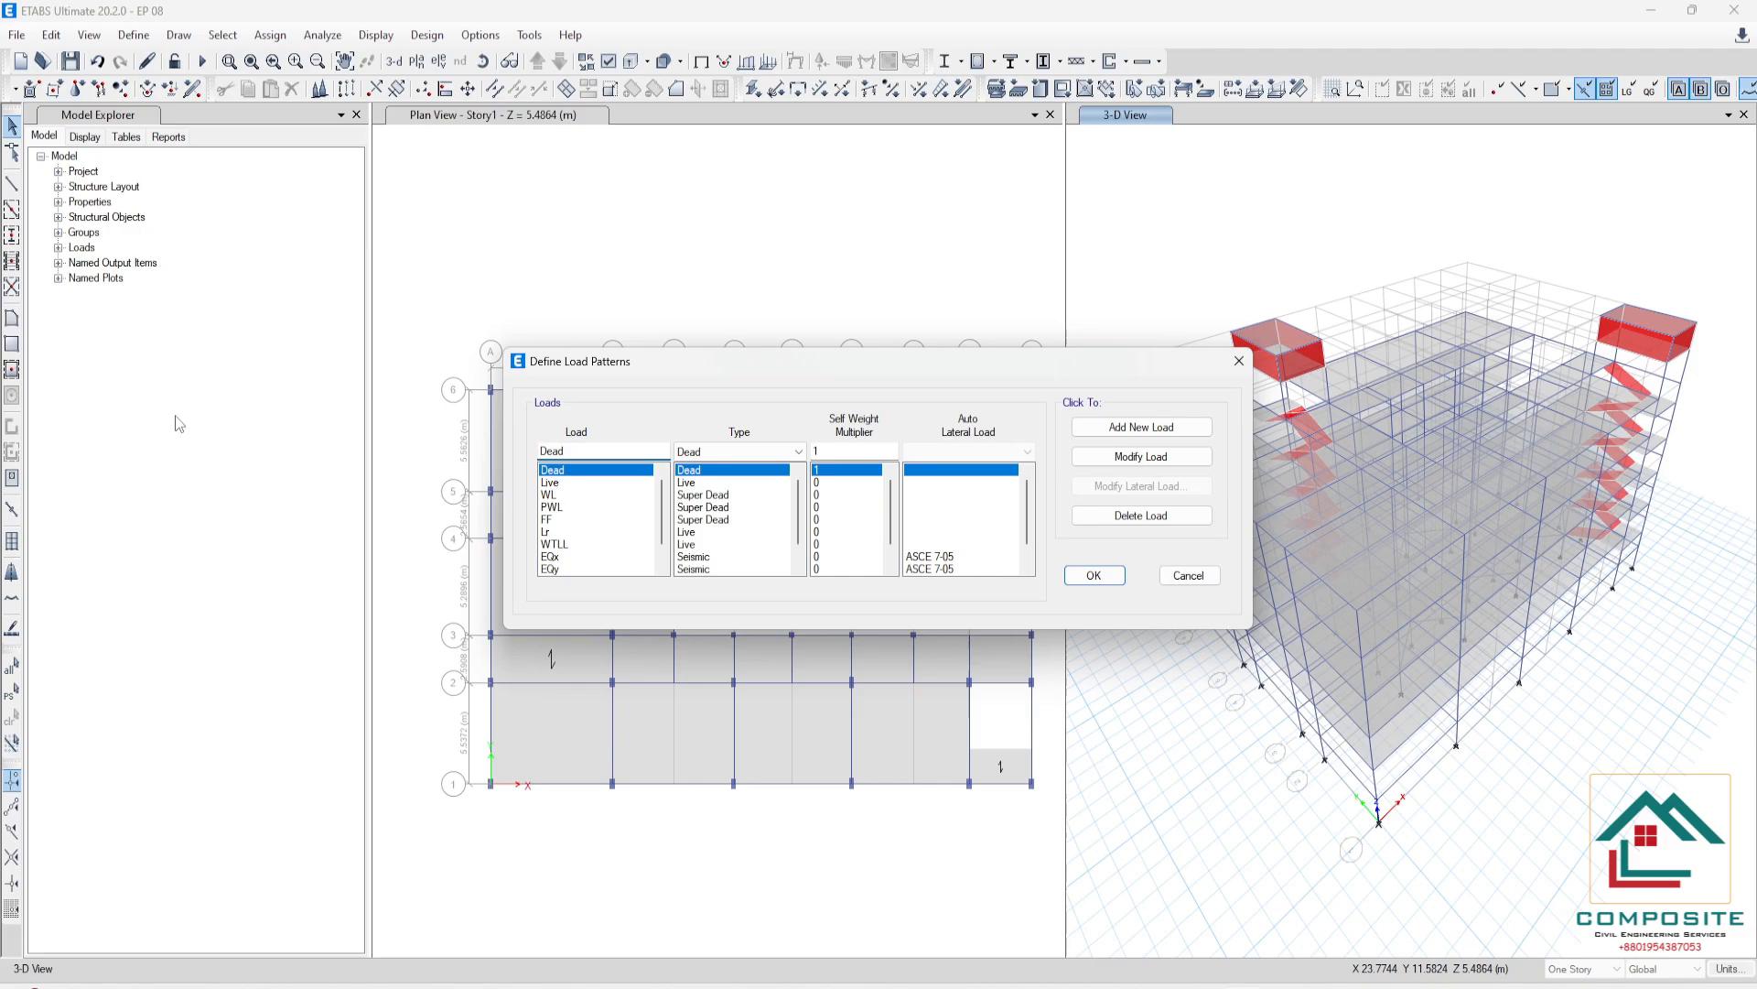
click(577, 557)
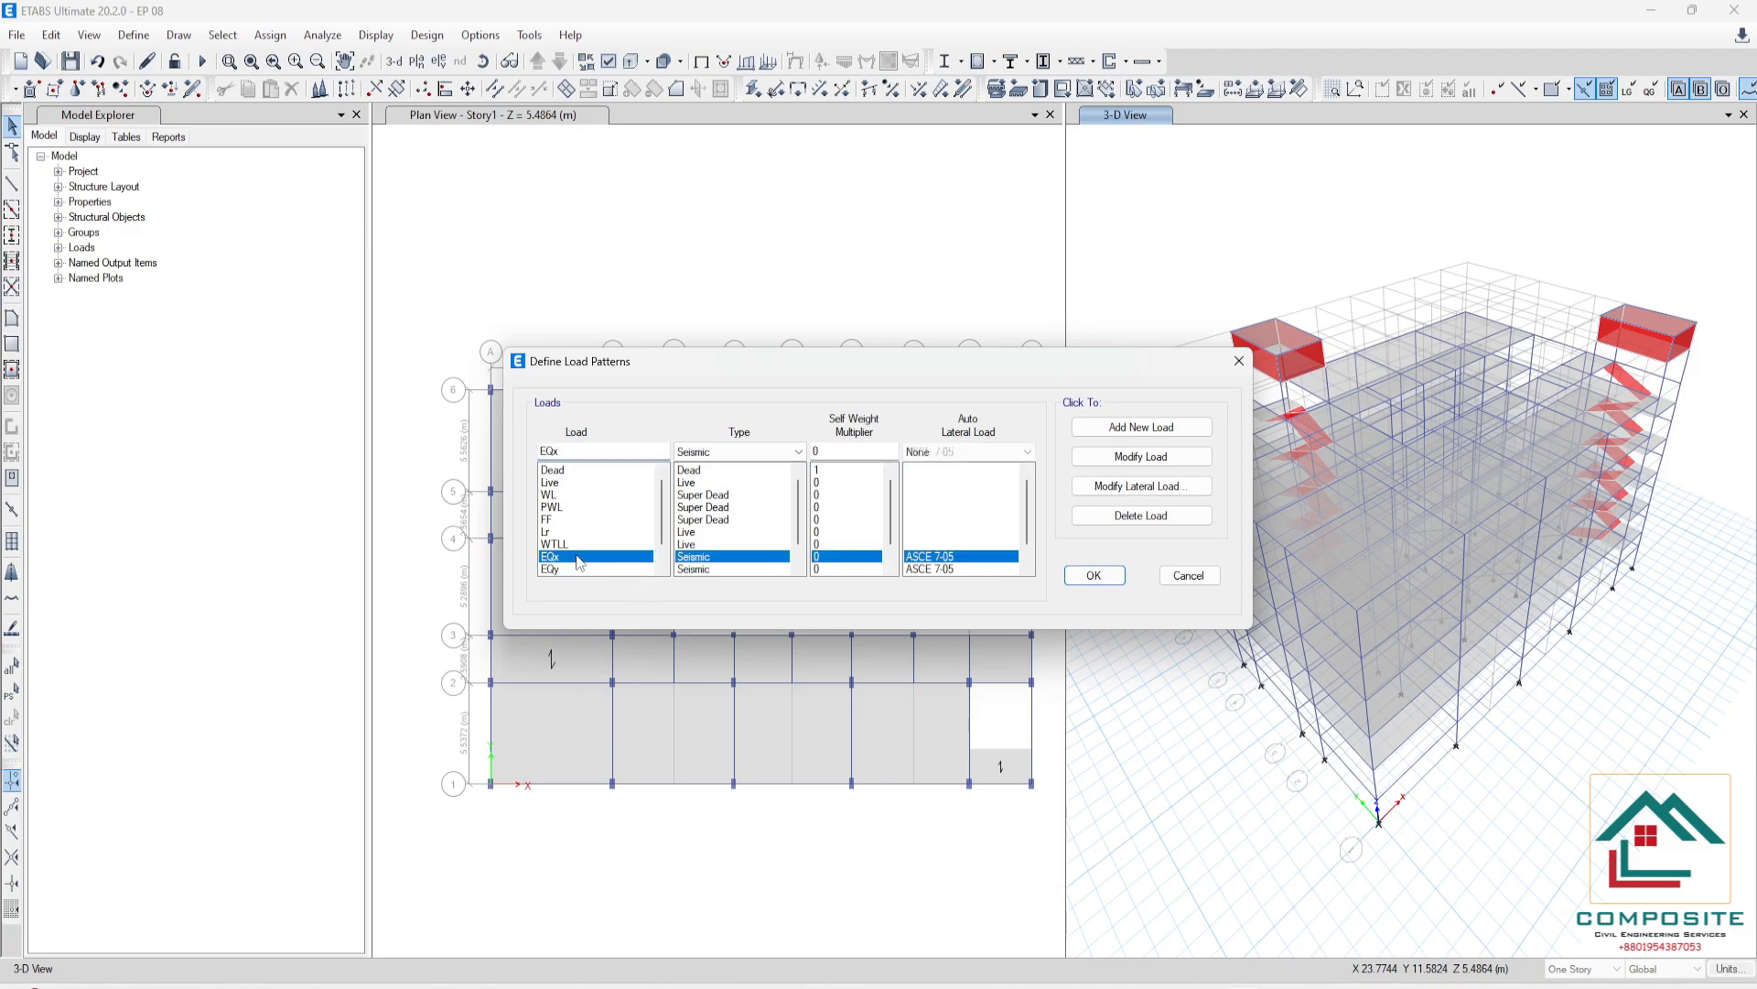
click(1111, 486)
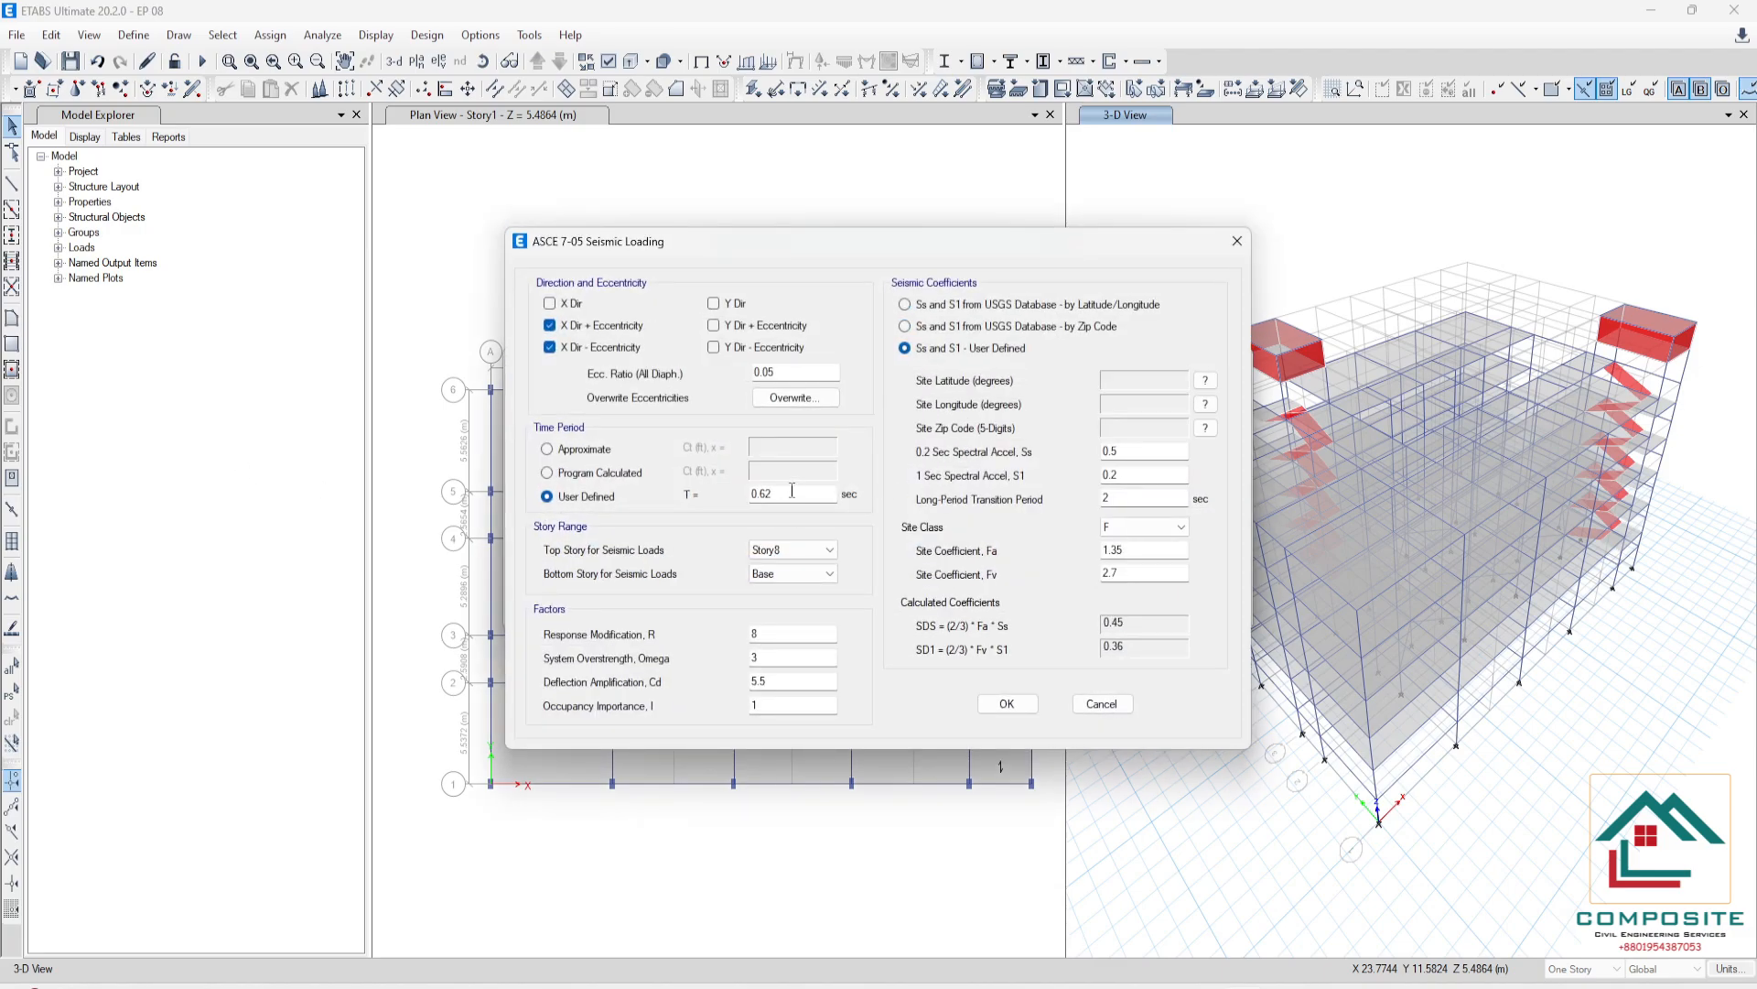
click(792, 492)
key(BackSpace)
key(BackSpace)
text(868)
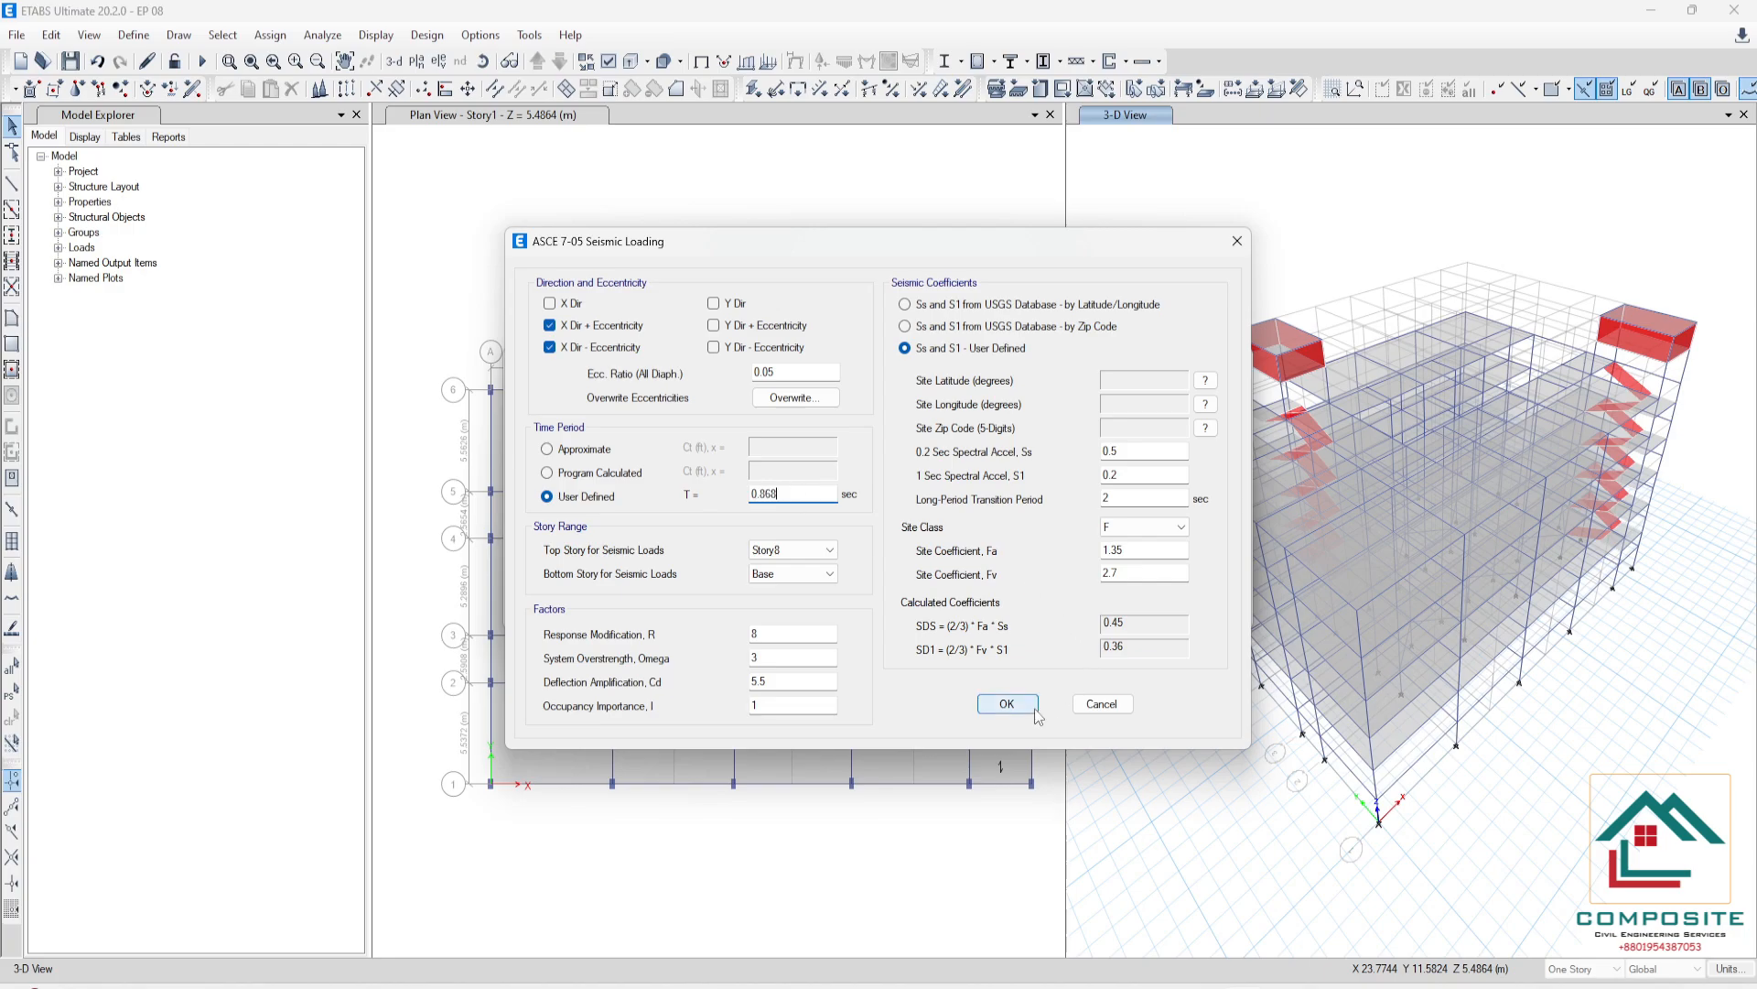
click(1011, 704)
- Set the EQy seismic load pattern's user-defined time period to 0.868 sec and accept the load pattern definitions
click(573, 570)
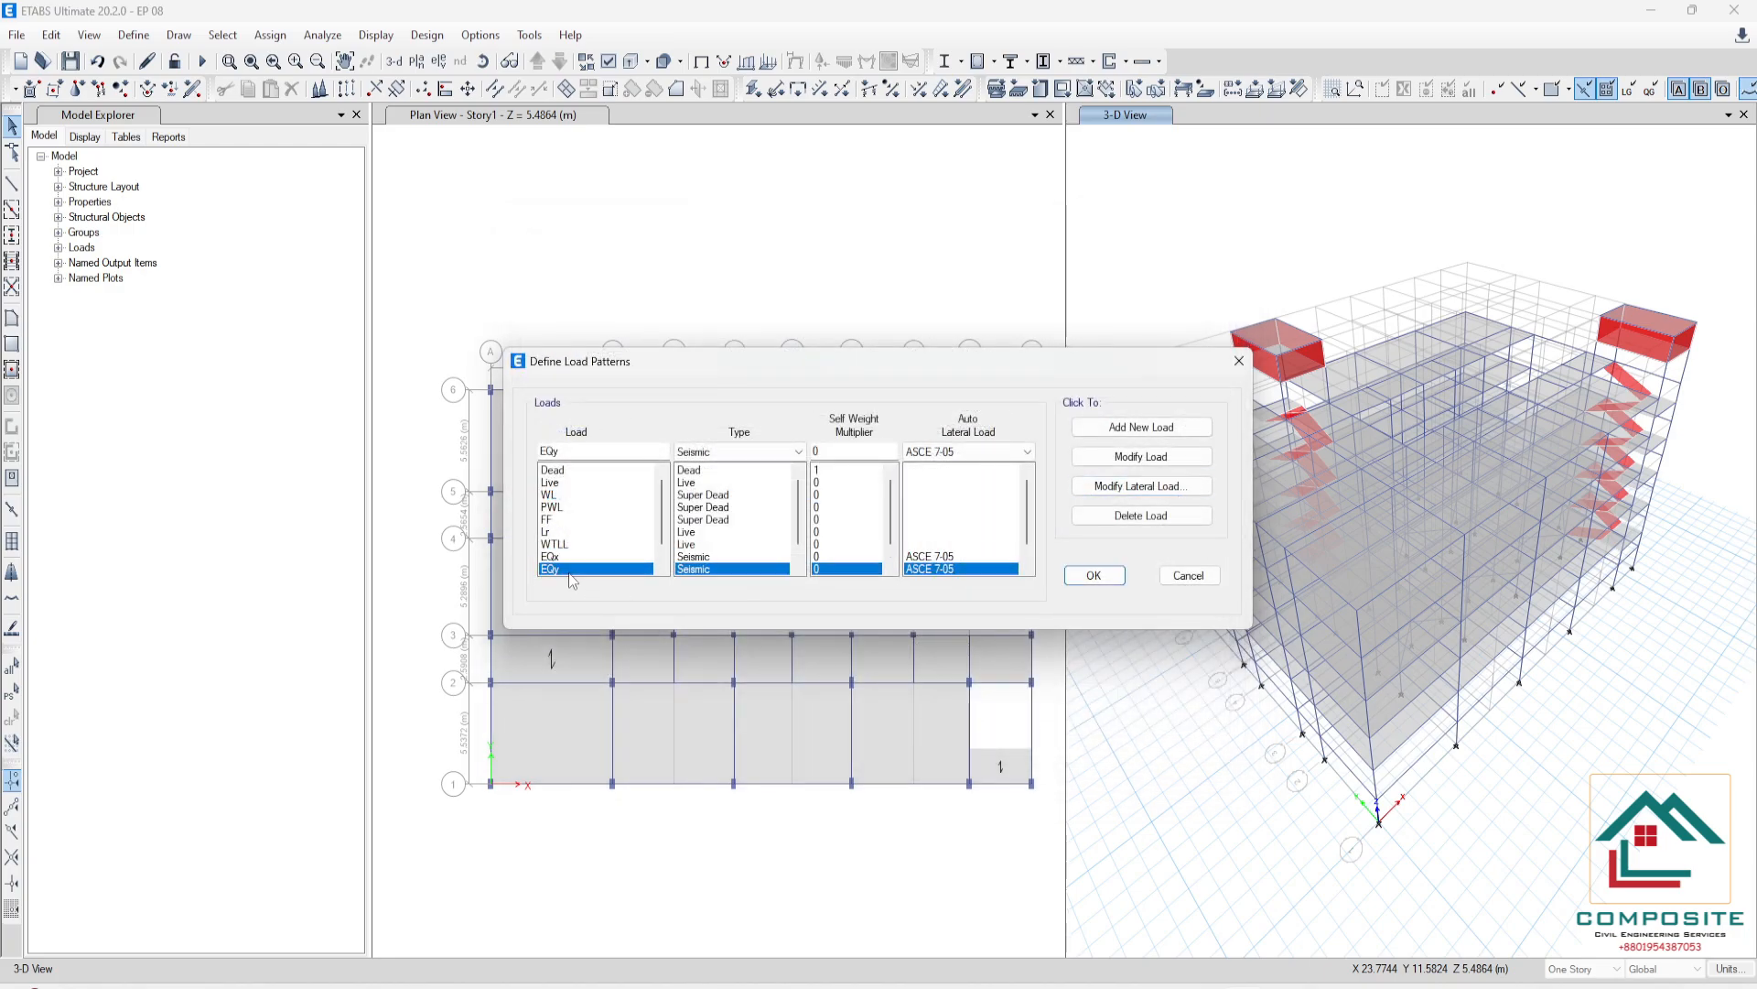
click(1088, 494)
click(787, 496)
key(BackSpace)
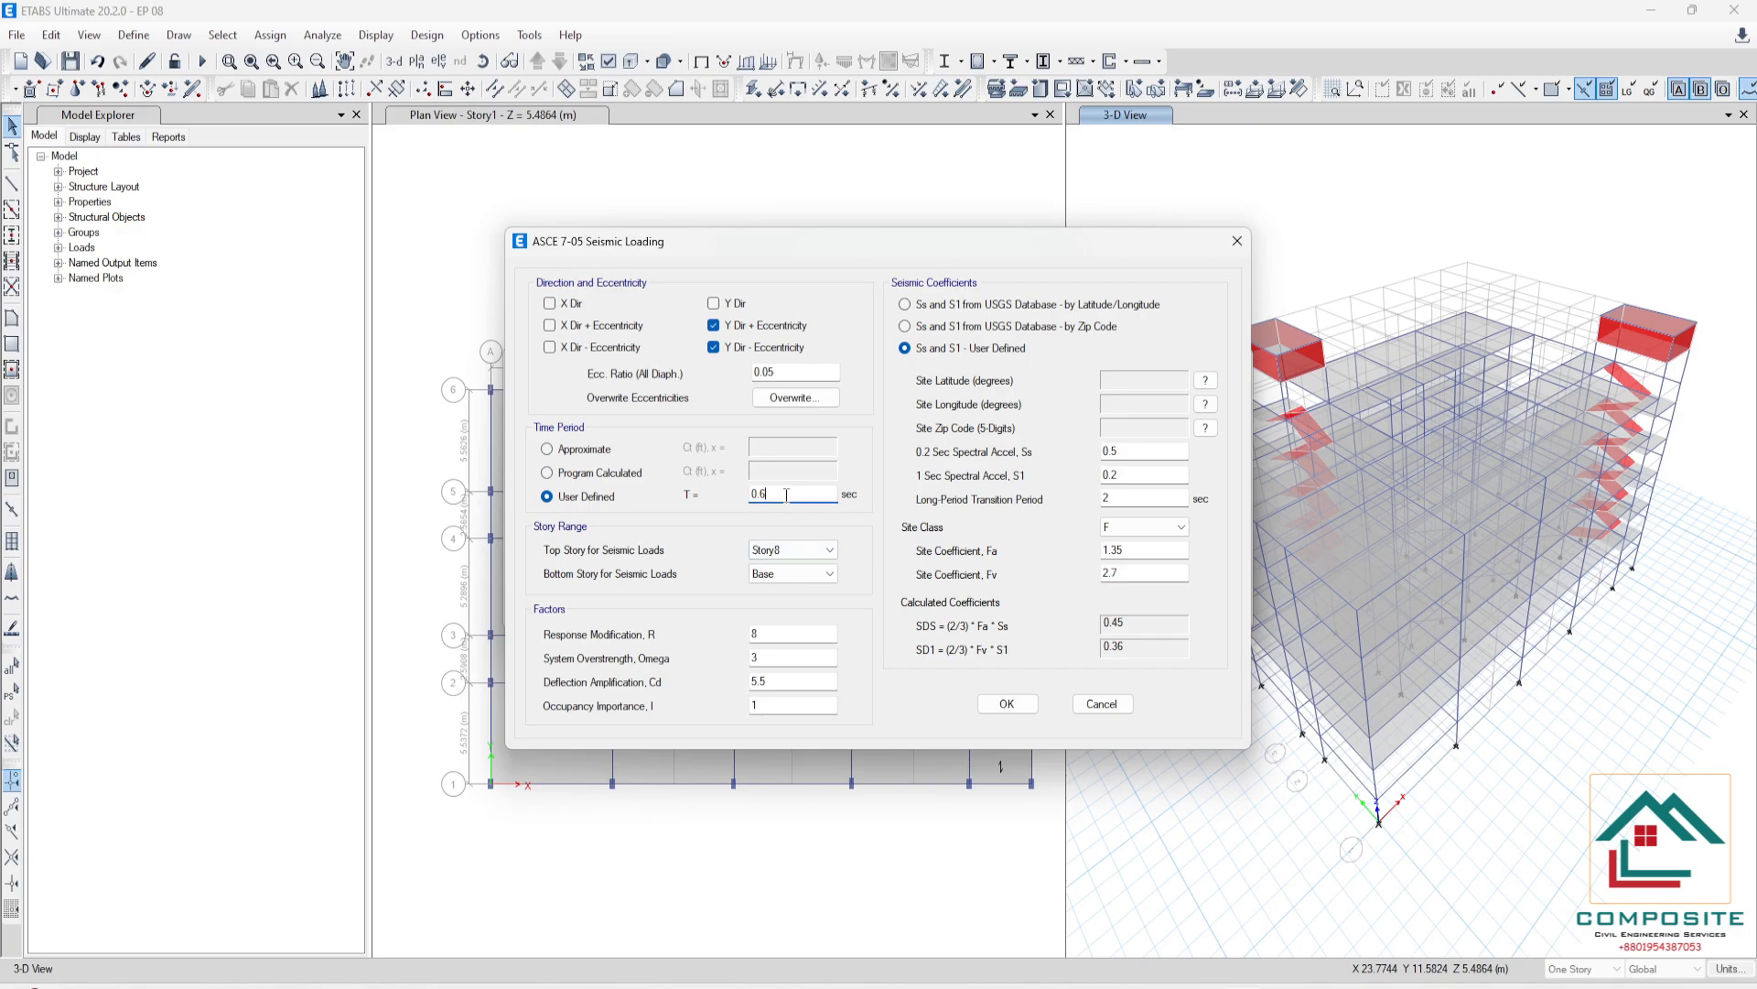
key(BackSpace)
text(868)
click(1027, 705)
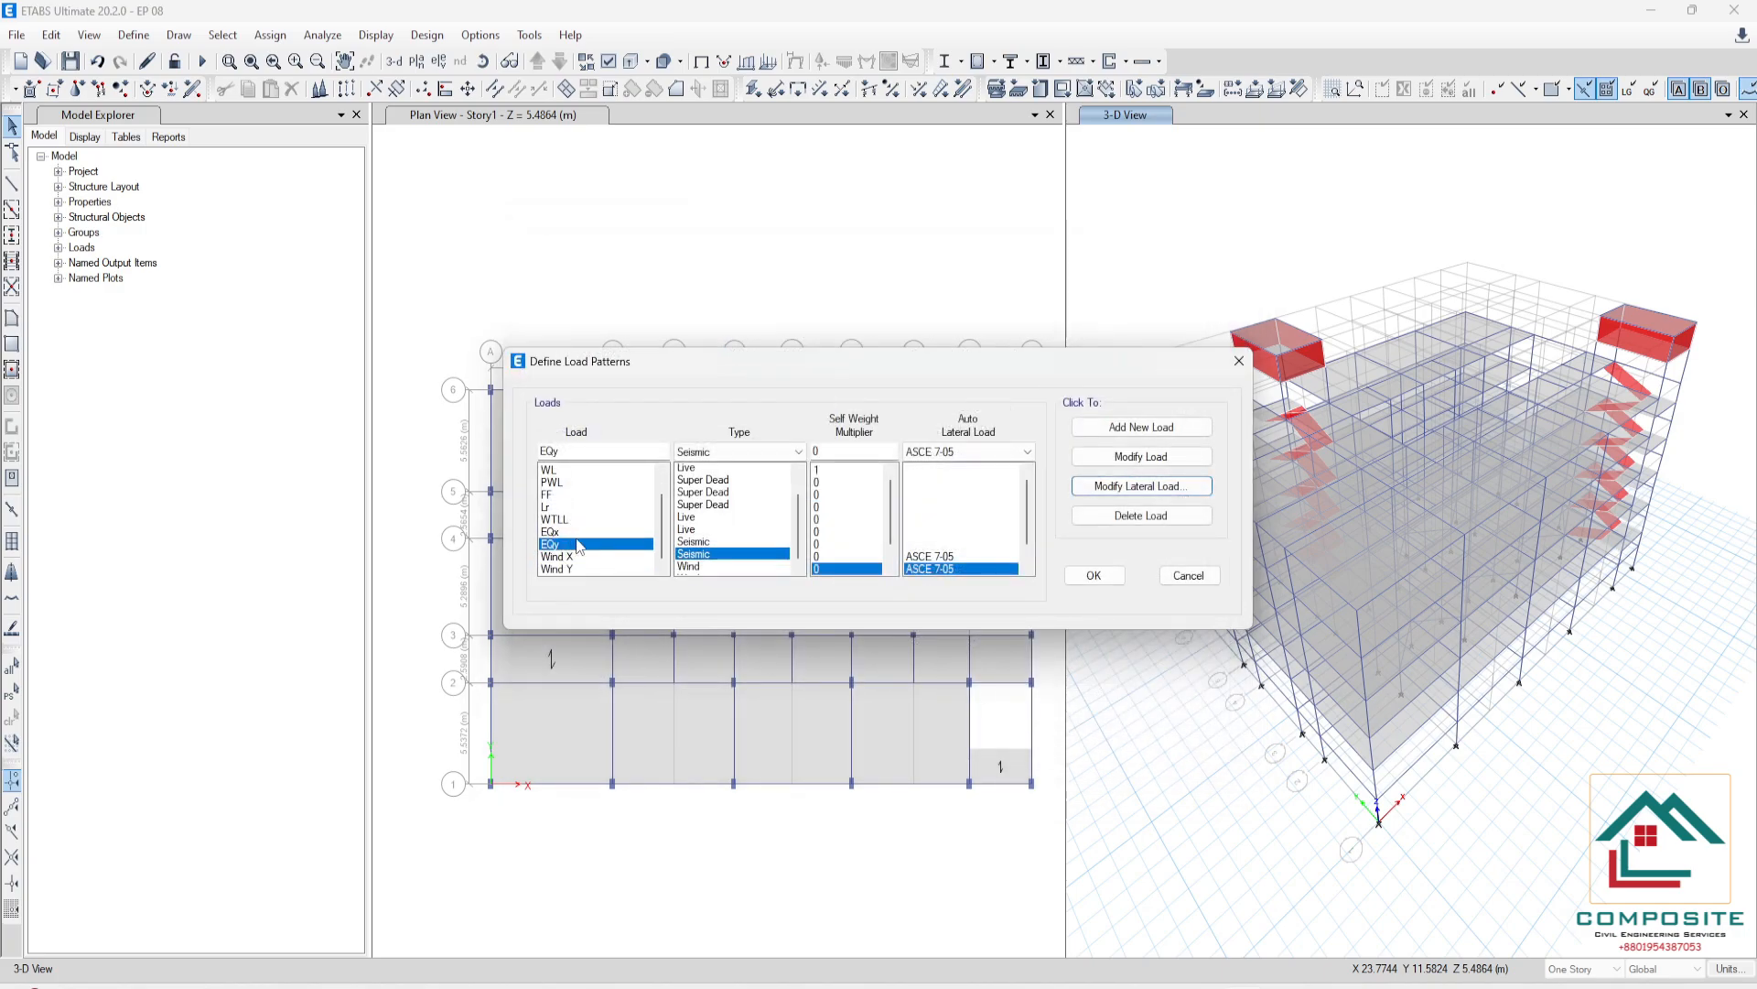
click(1094, 575)
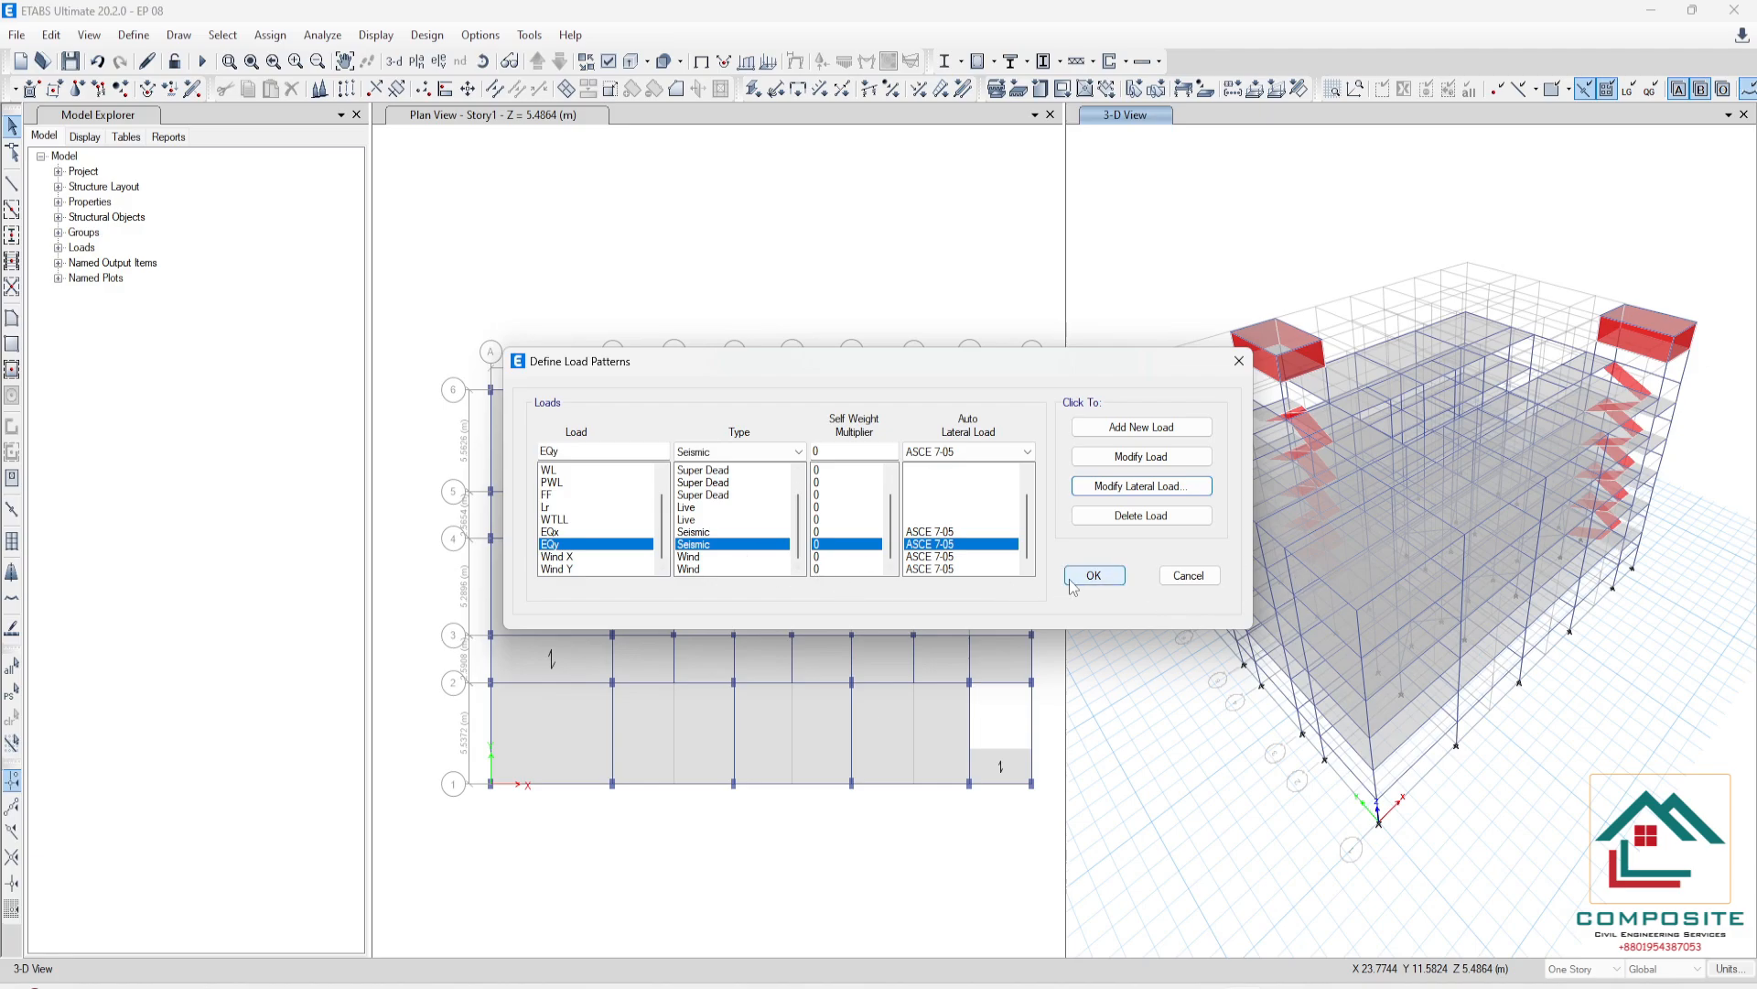
- Rerun the analysis and display the deformed shape for mode 12 of the Modal case in the 3-D view
click(198, 62)
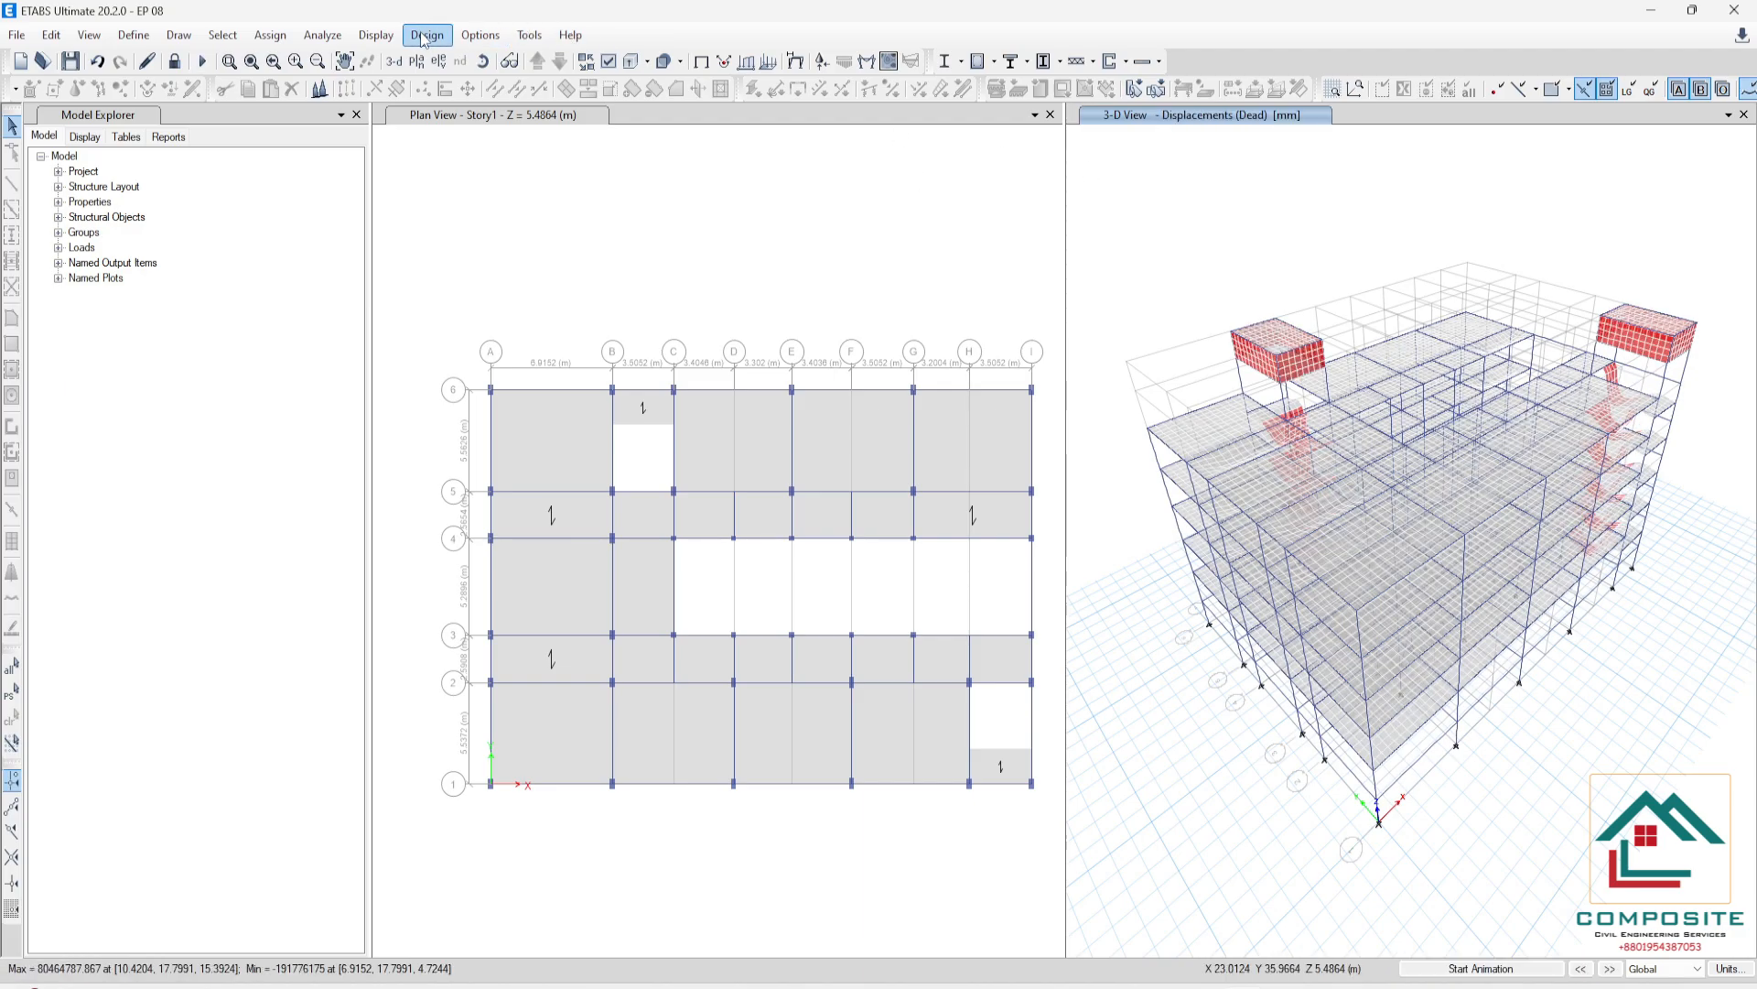
click(375, 35)
click(430, 121)
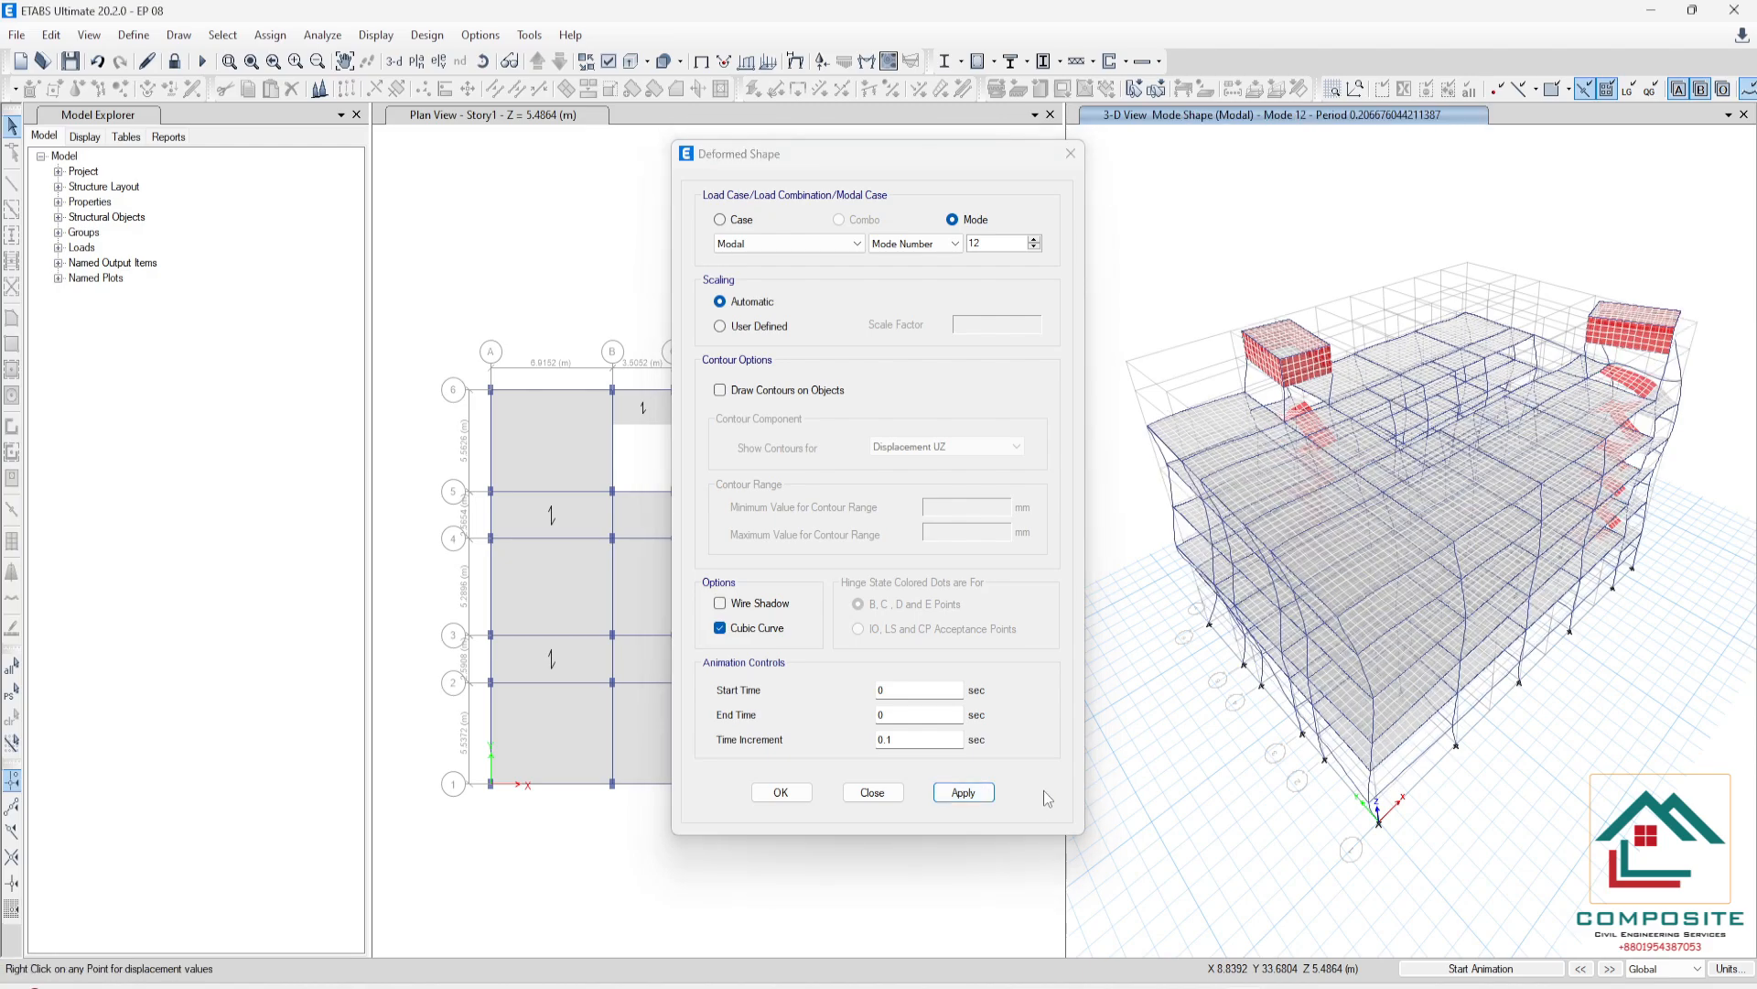
- Display the ROOF plan view with the Modal case's mode 12 shape
click(416, 61)
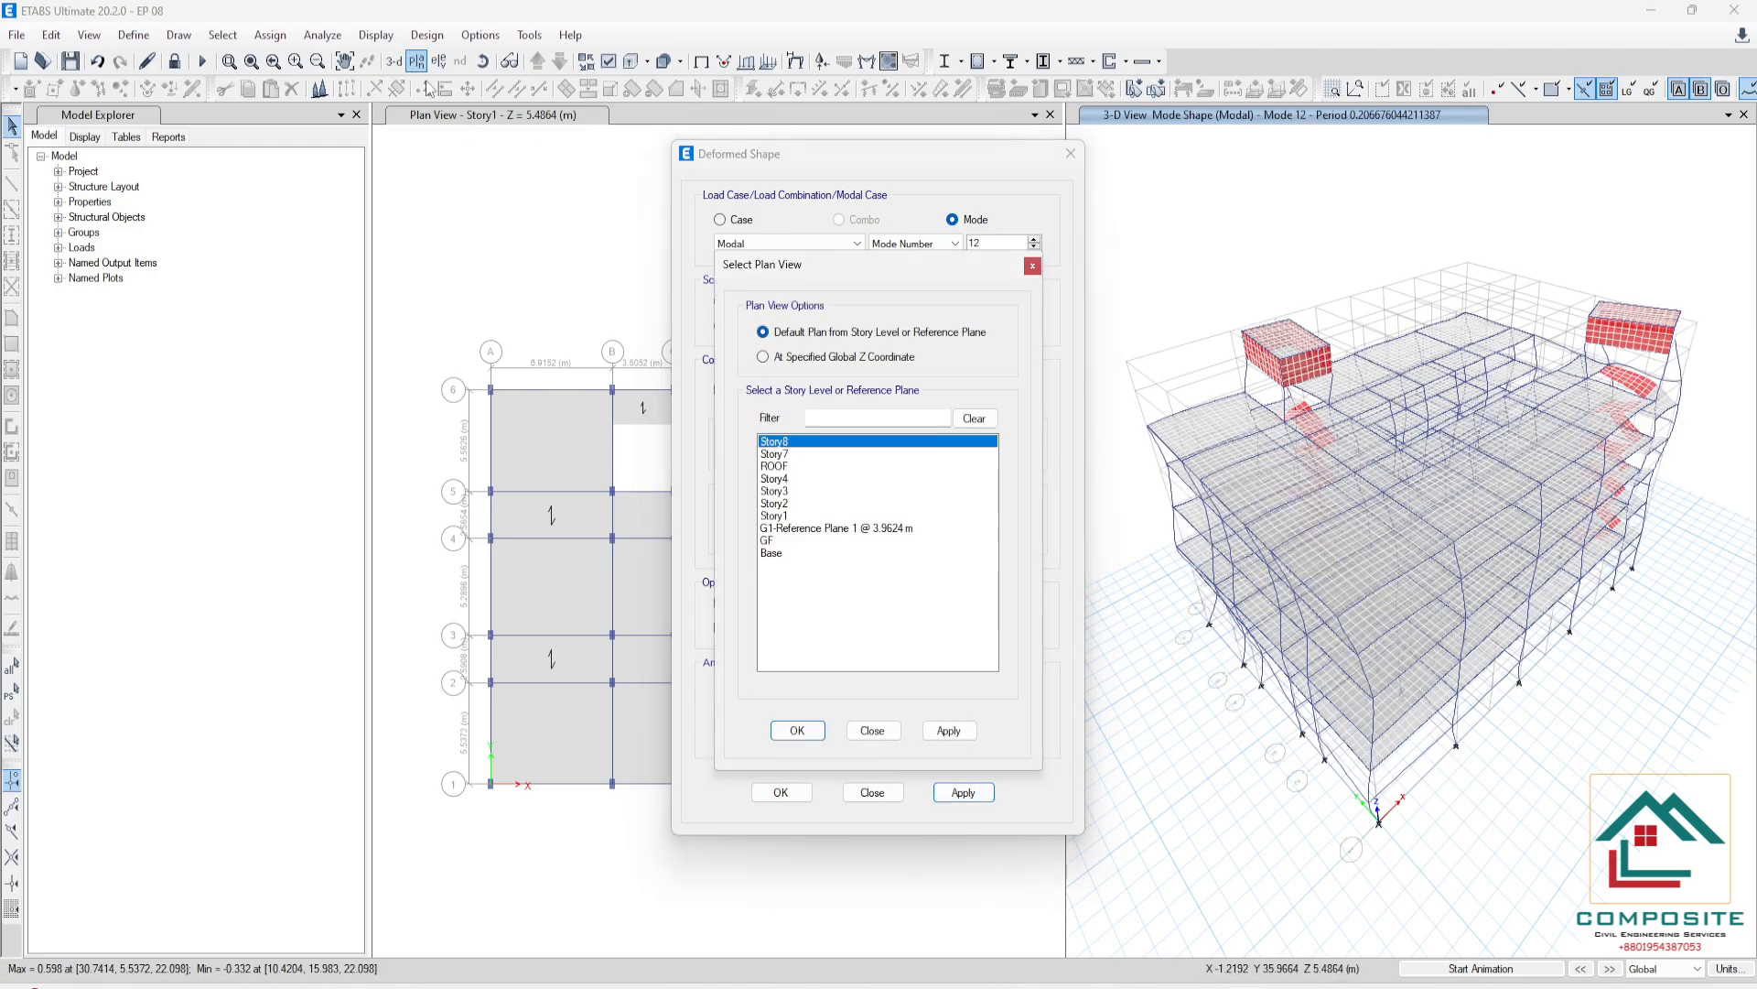
click(782, 504)
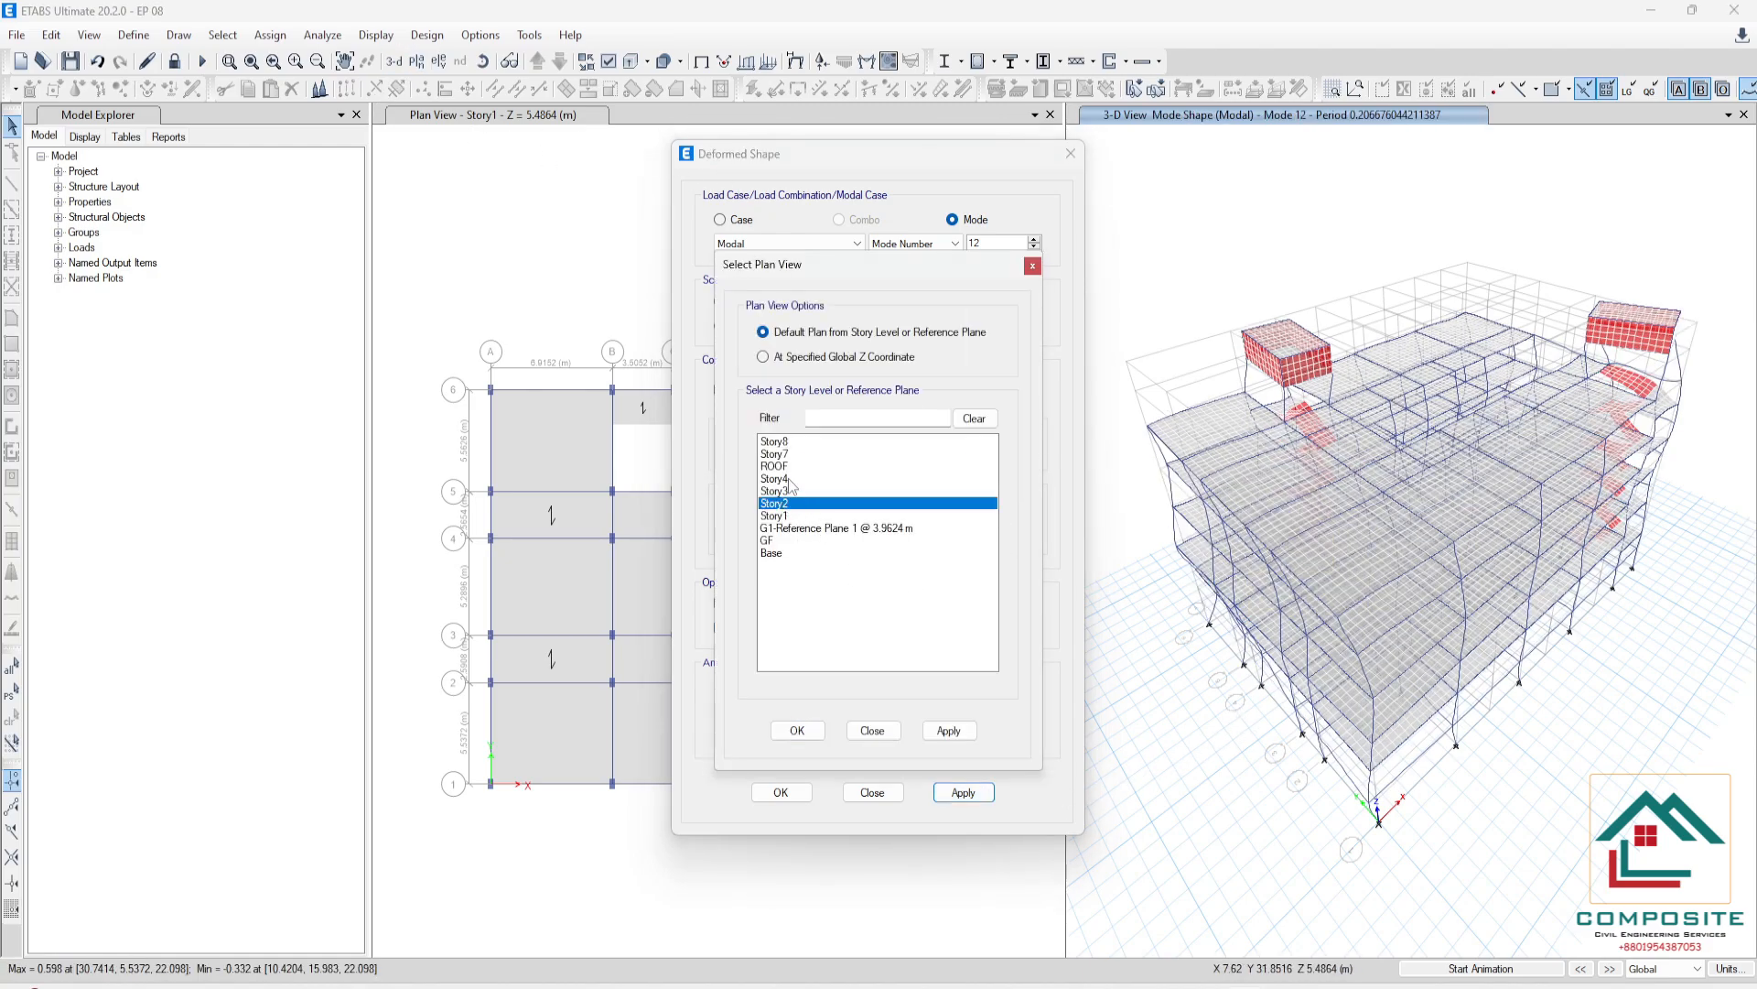
click(776, 478)
click(775, 467)
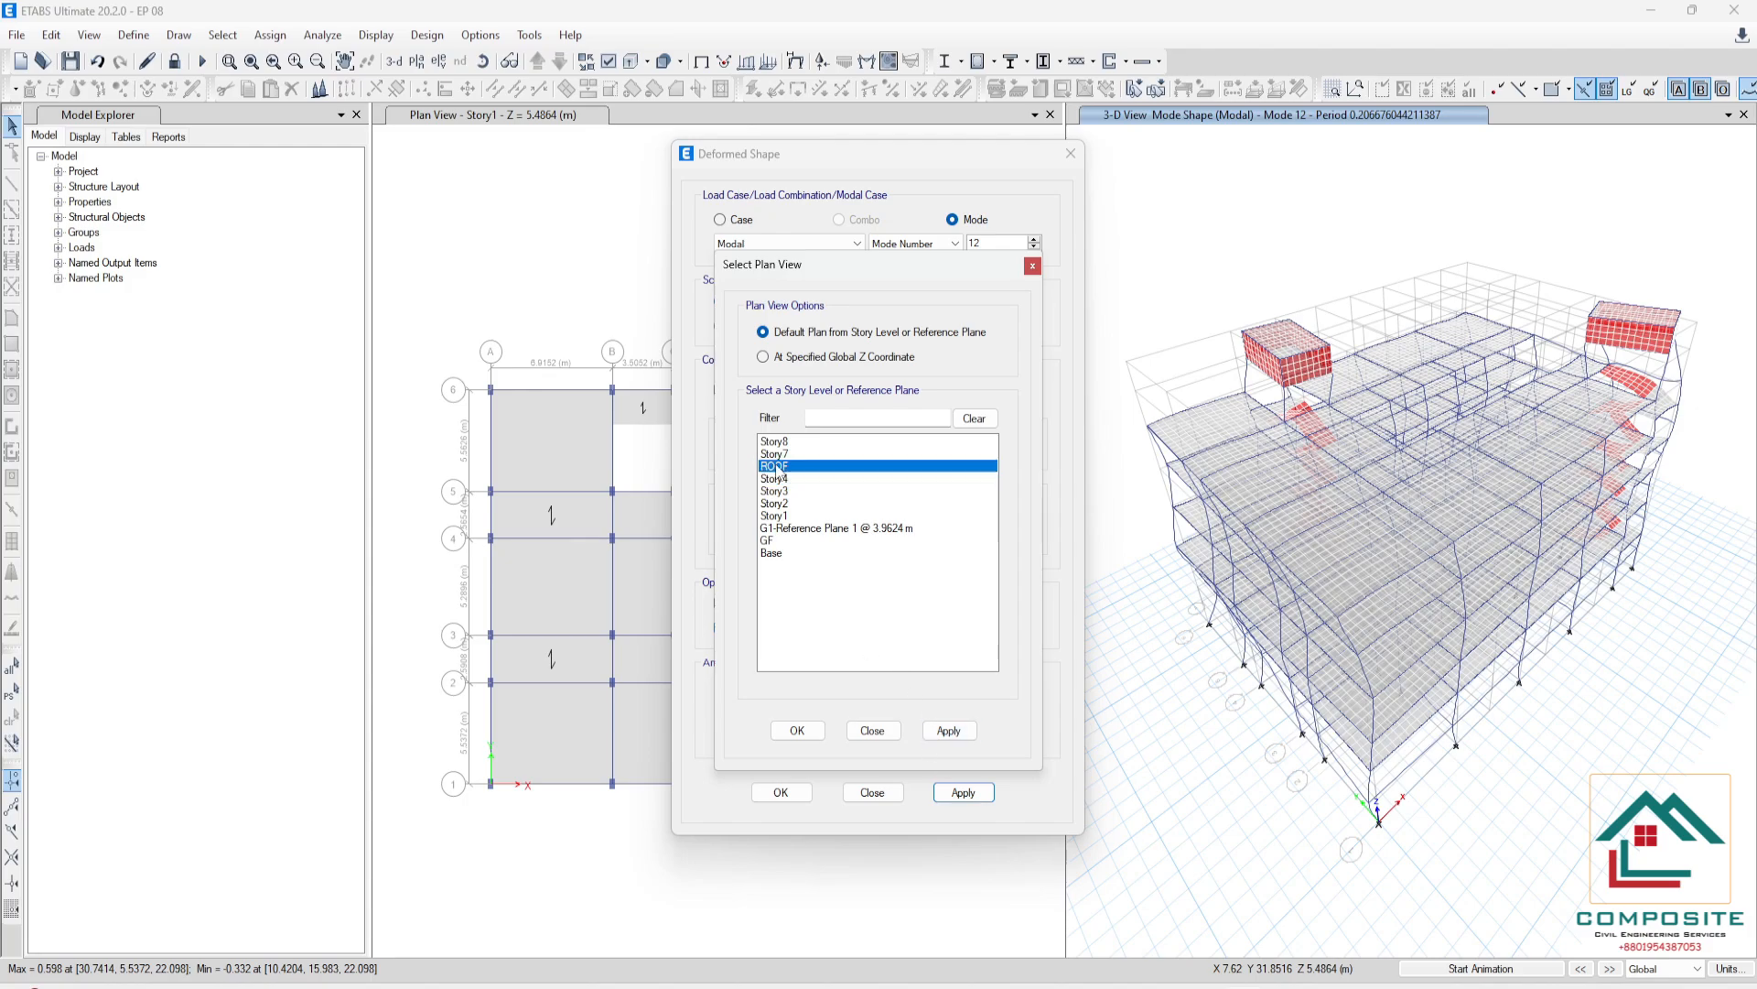
click(948, 732)
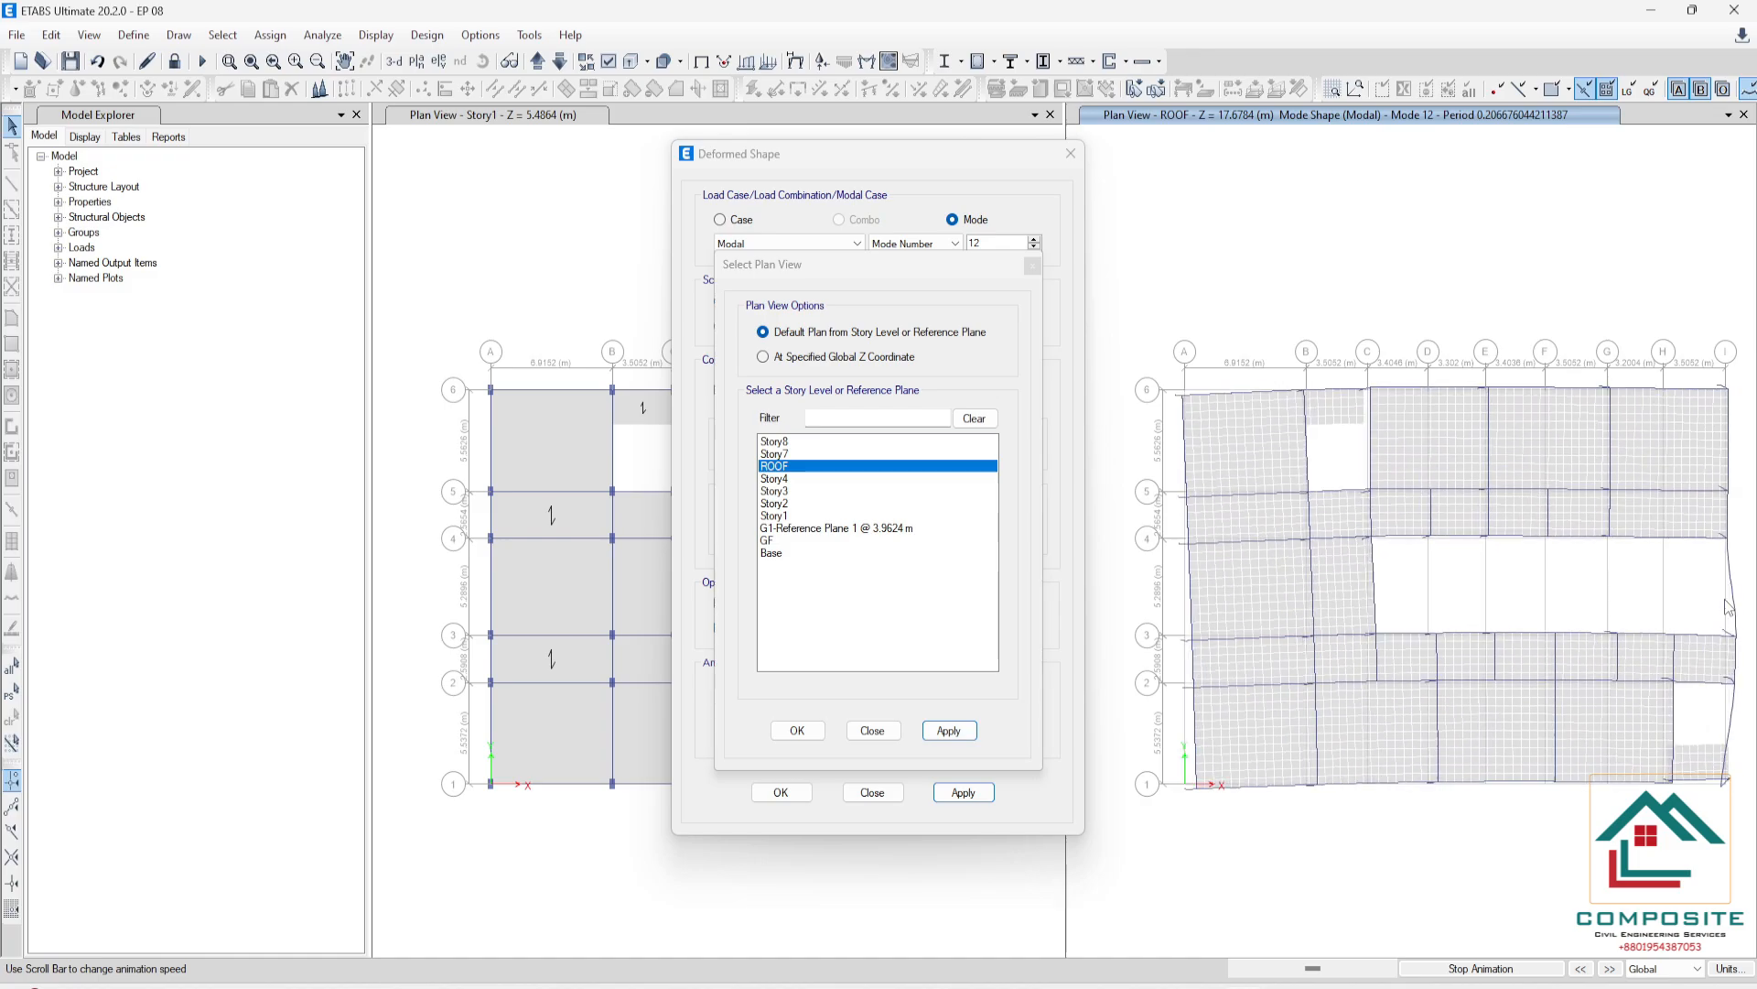
- Apply Modal mode number 11 and mode number 10 to the animated deformed shape of the ROOF plan
click(1035, 246)
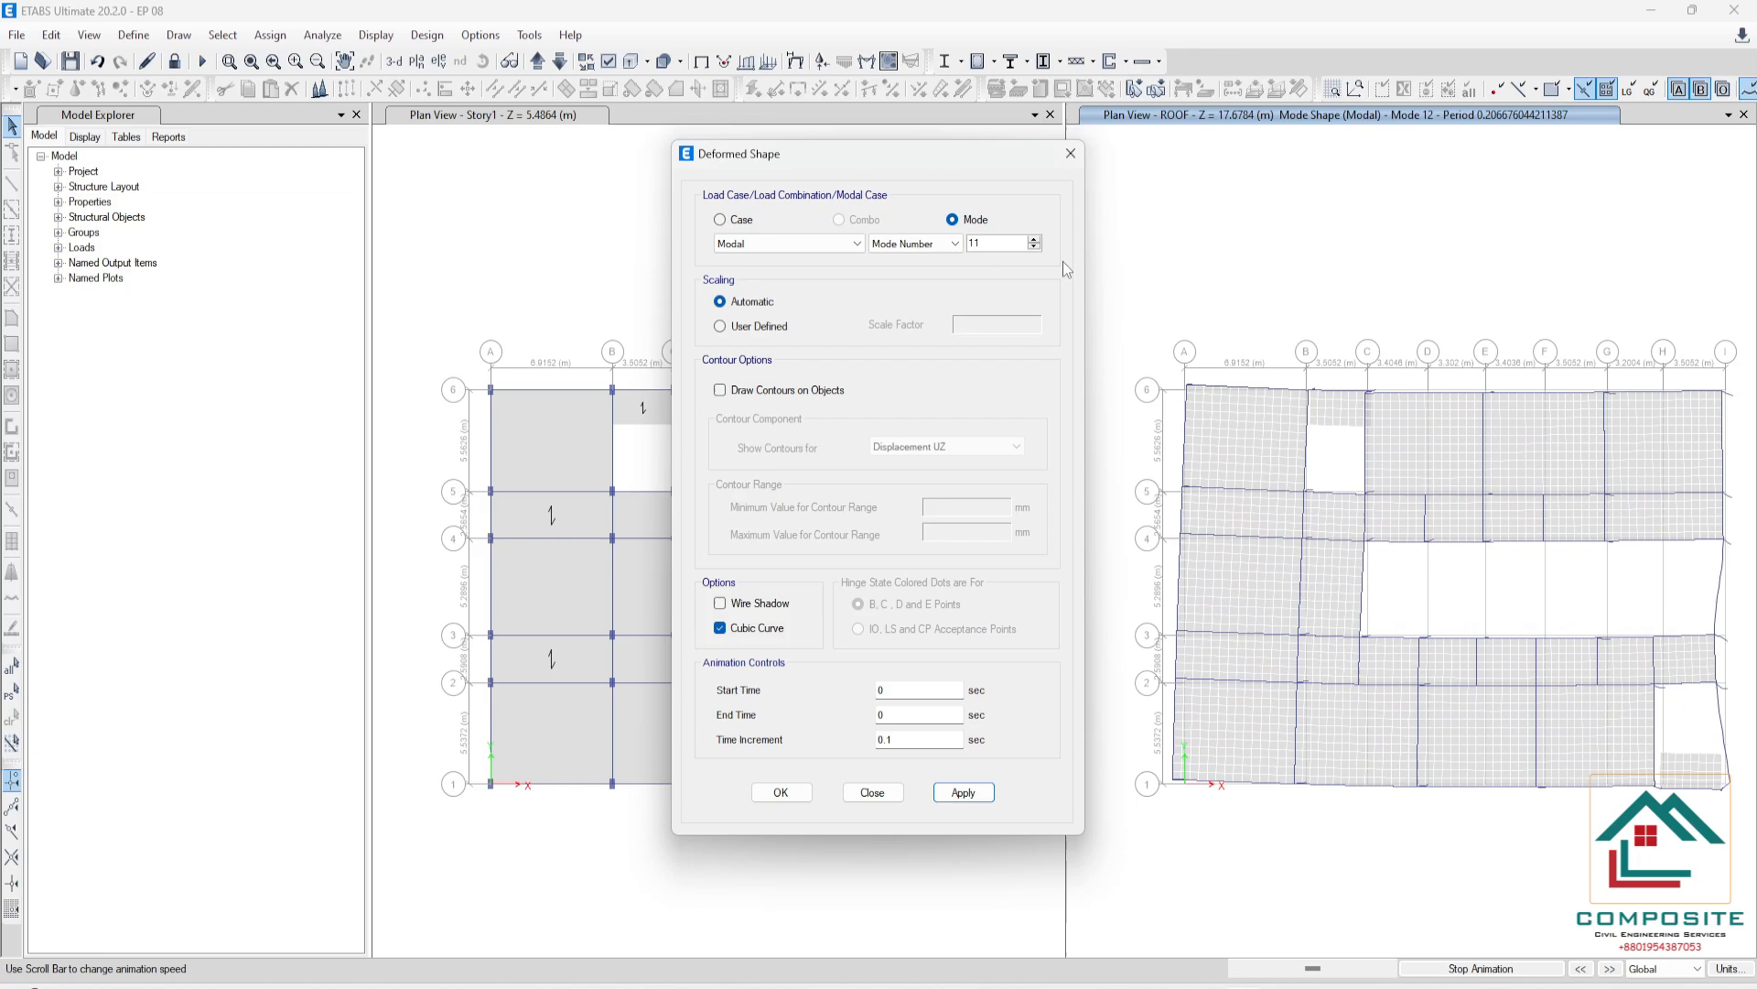
click(1192, 275)
click(919, 766)
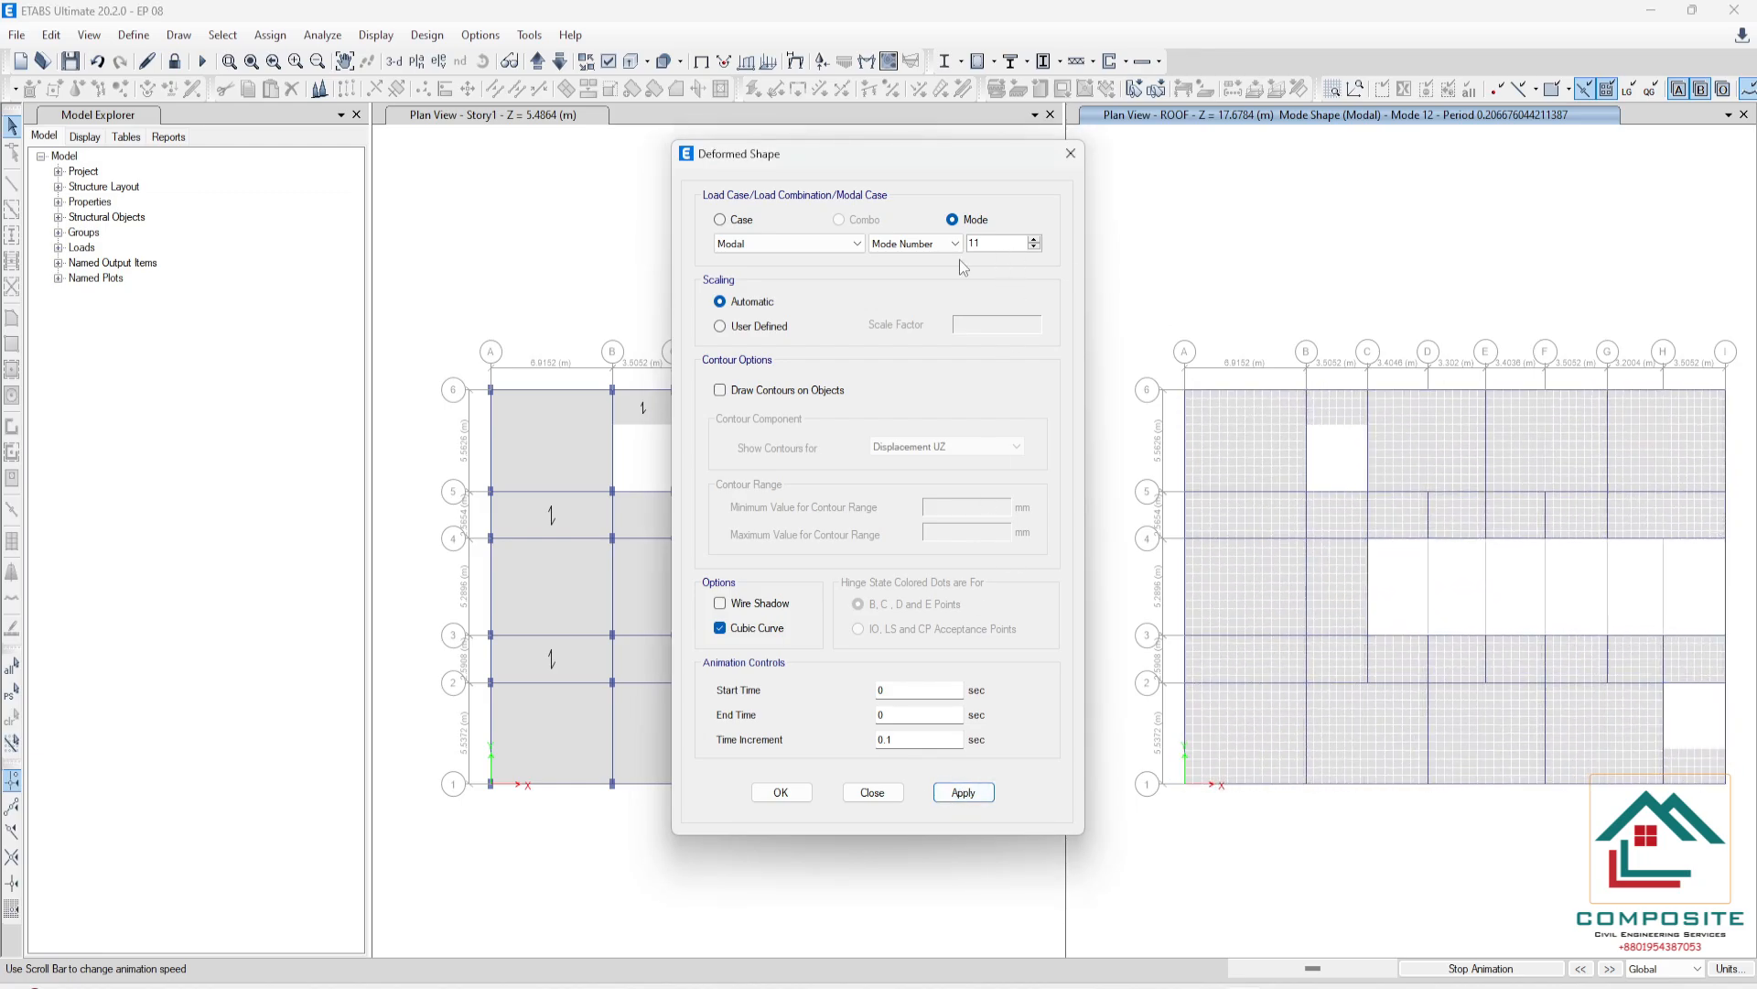
click(1034, 247)
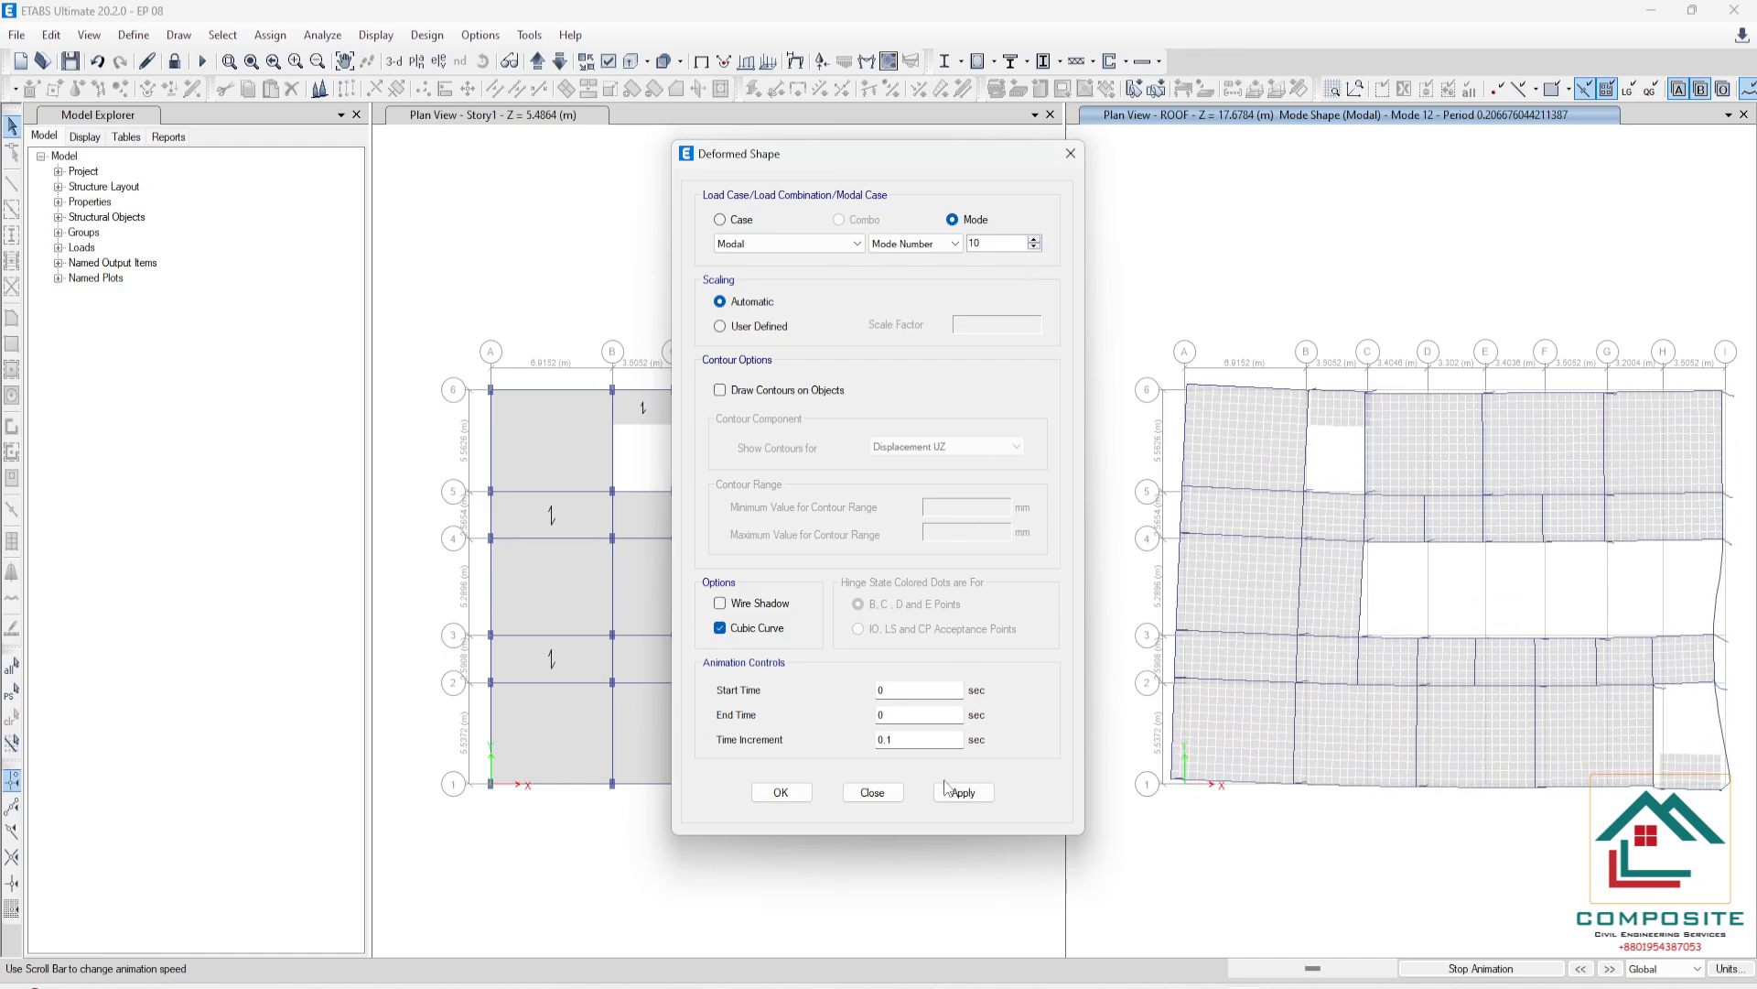
click(970, 793)
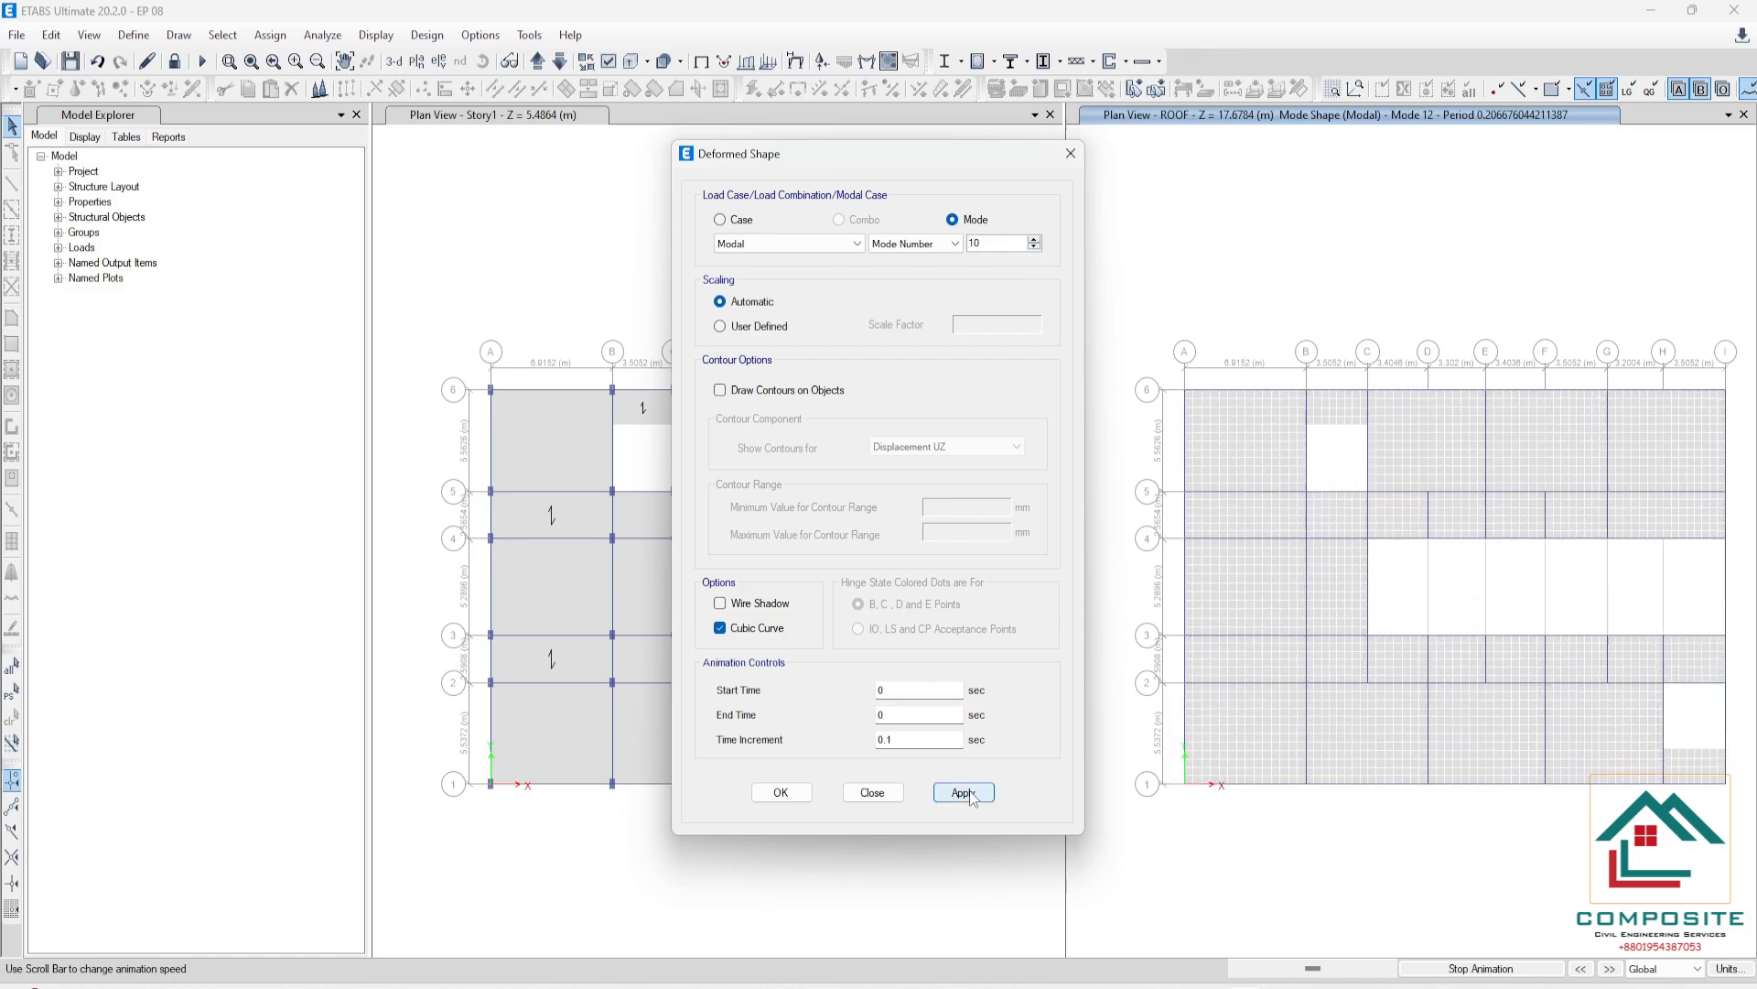
- Move the Deformed Shape and Select Plan View dialogs clear of the plans and close the Deformed Shape settings
click(1404, 258)
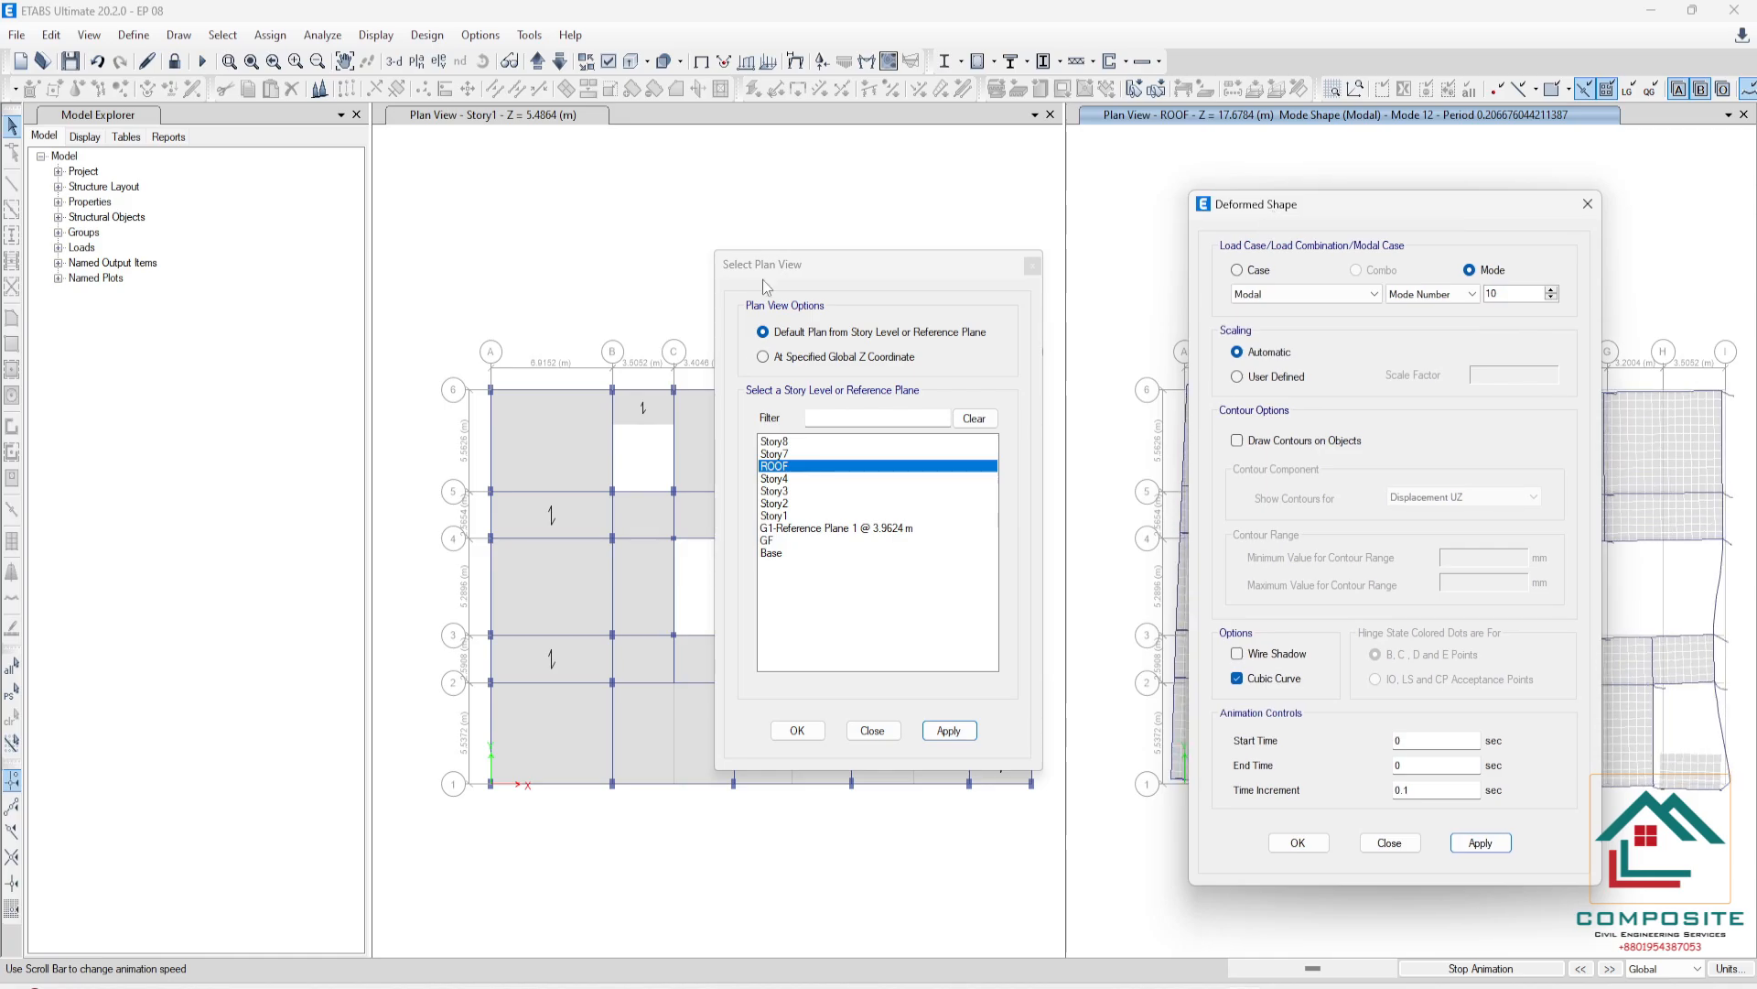
drag(761, 250, 1083, 292)
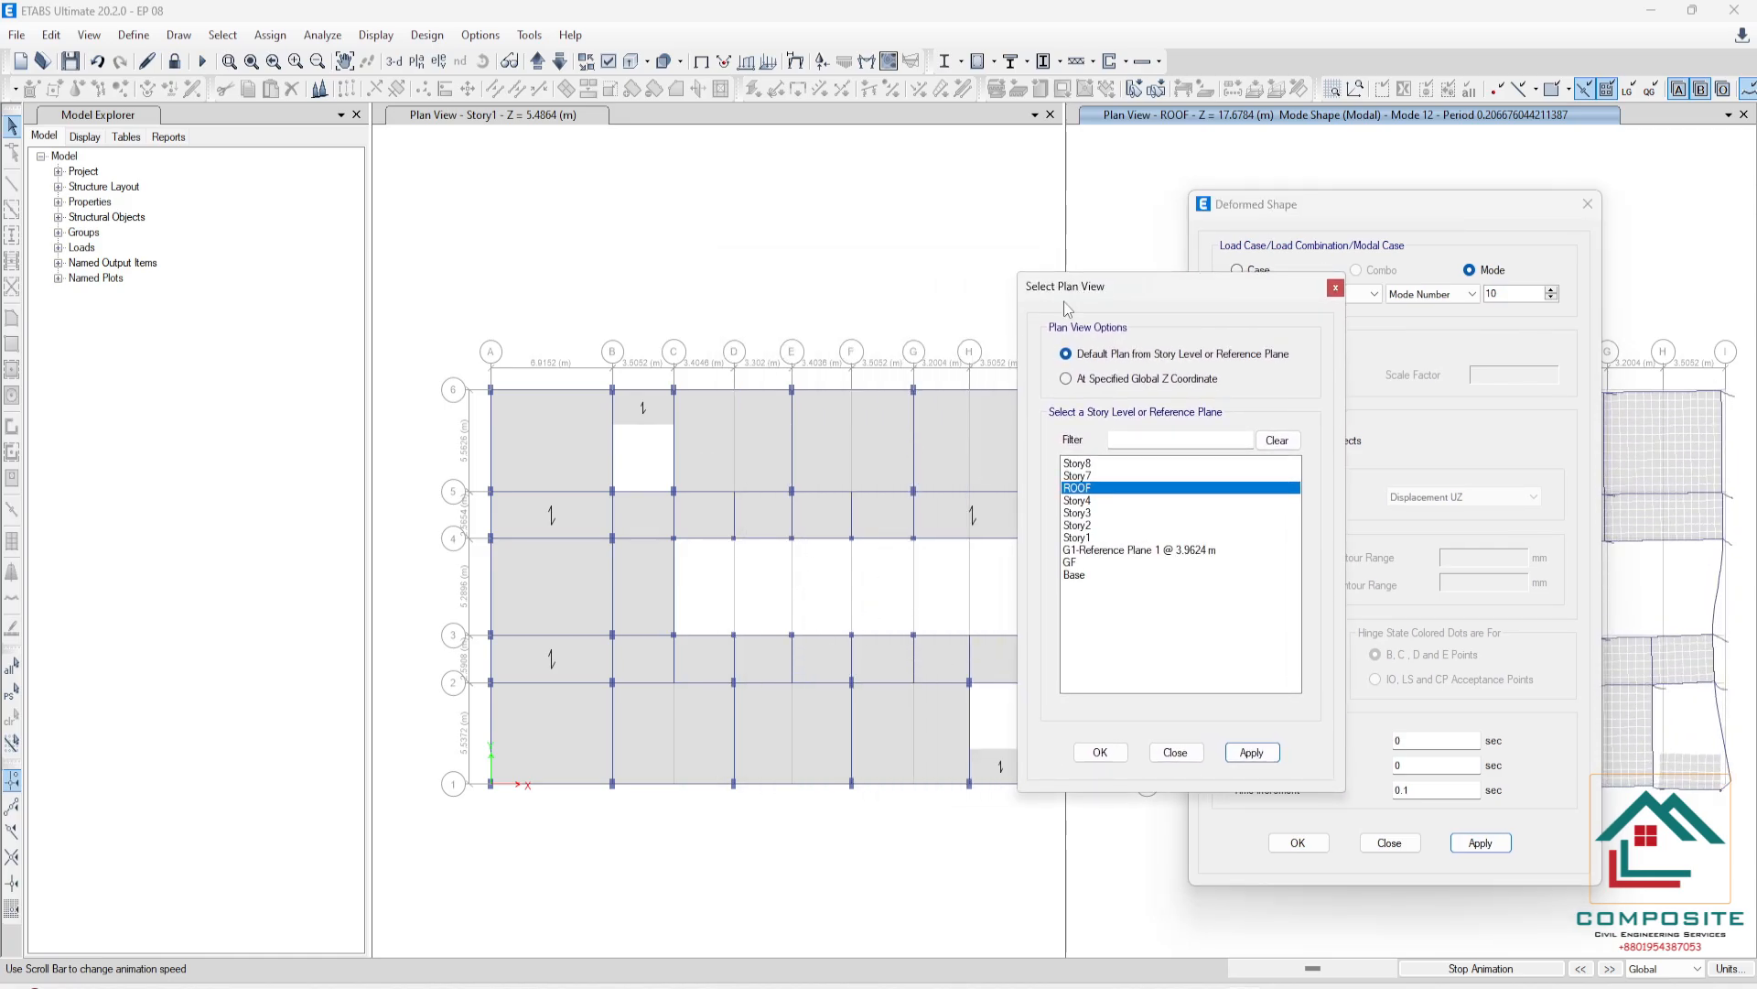
drag(1082, 276, 1282, 284)
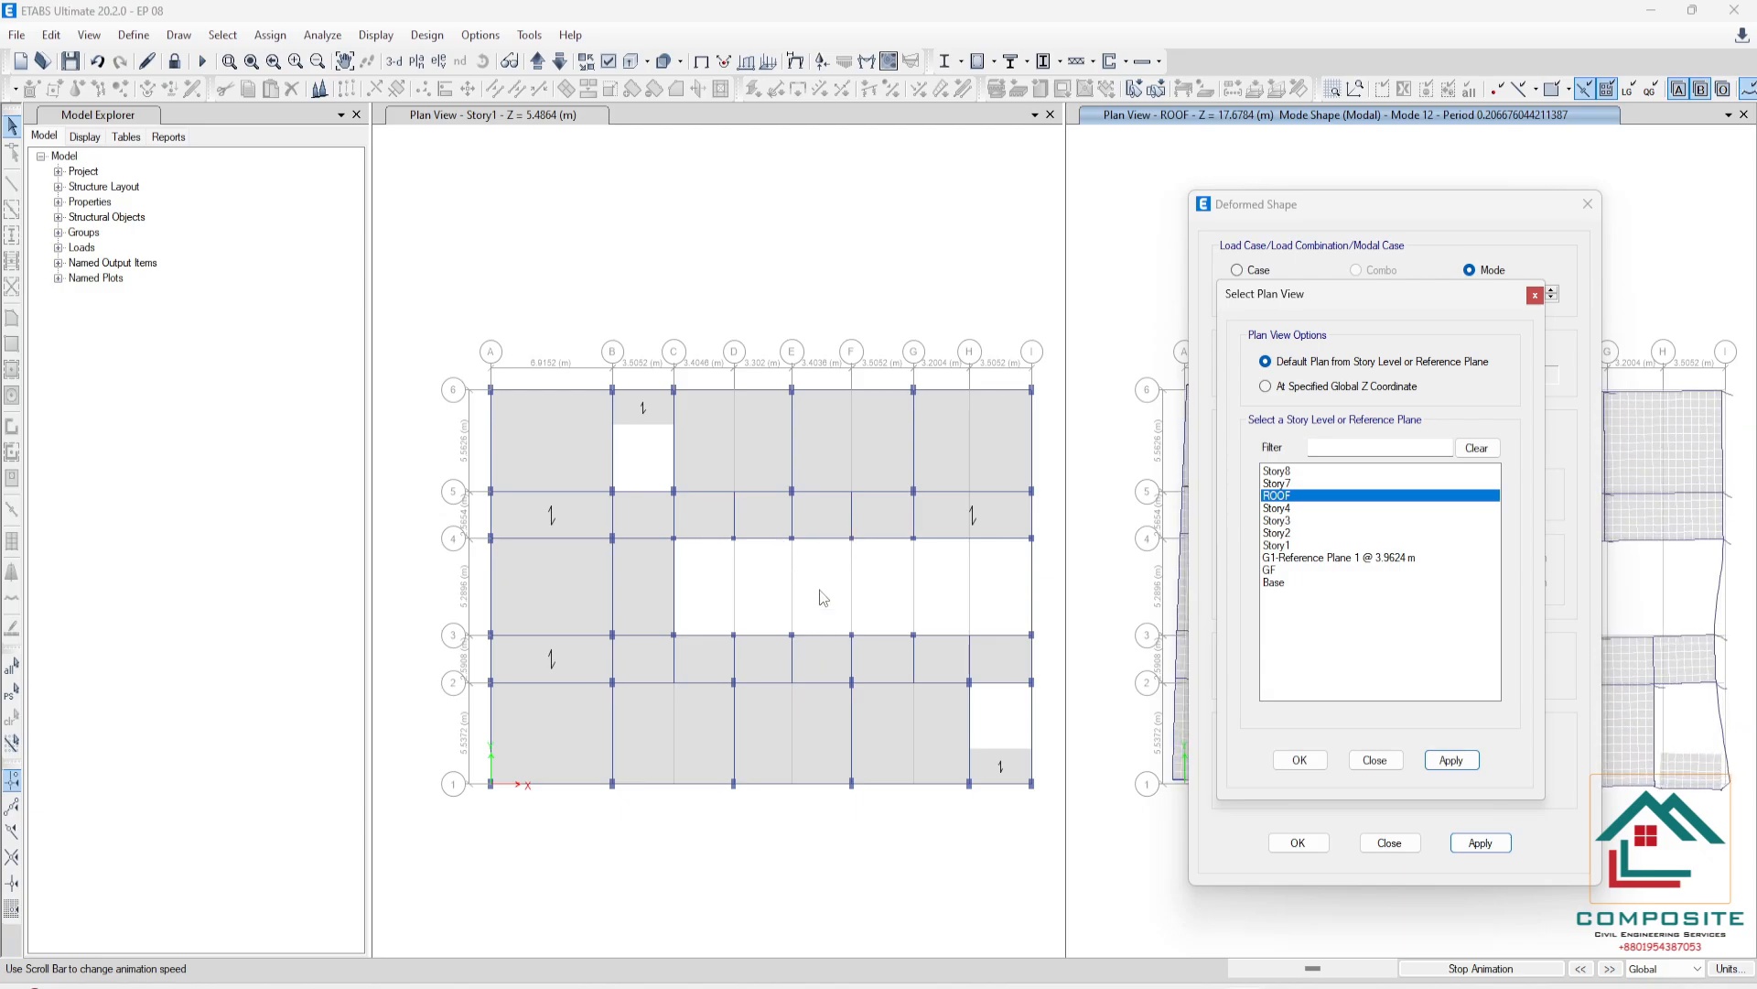
drag(1376, 205, 845, 205)
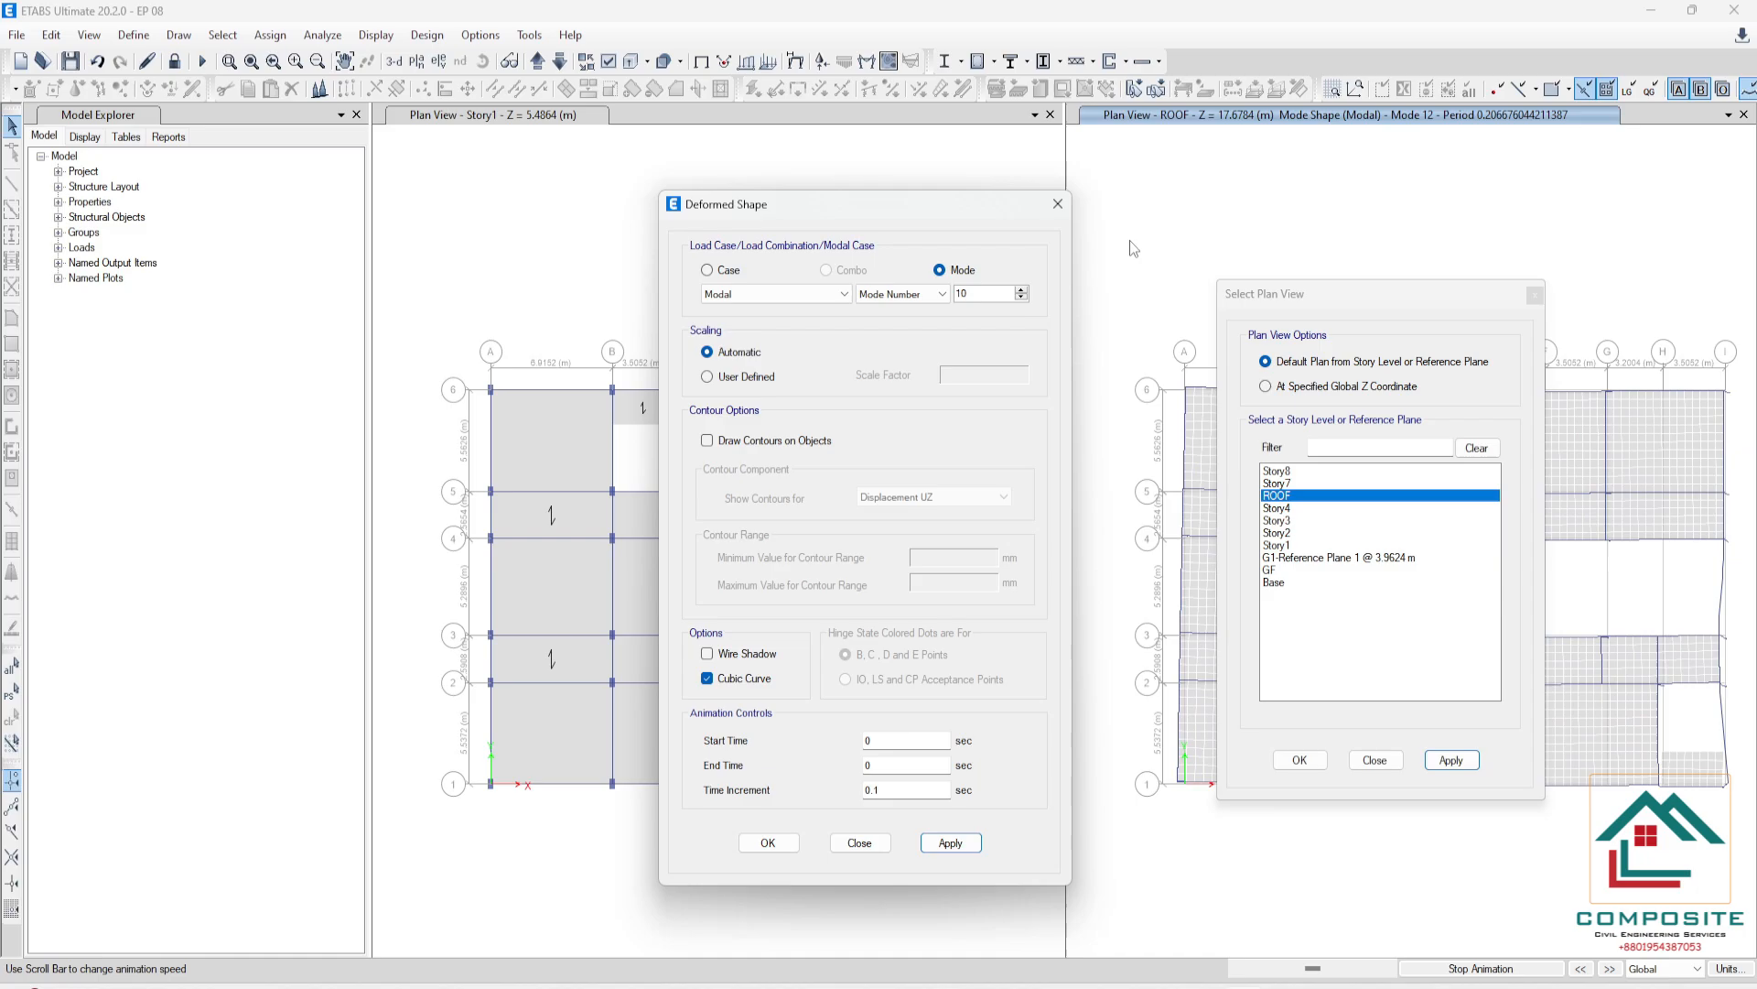
click(1058, 203)
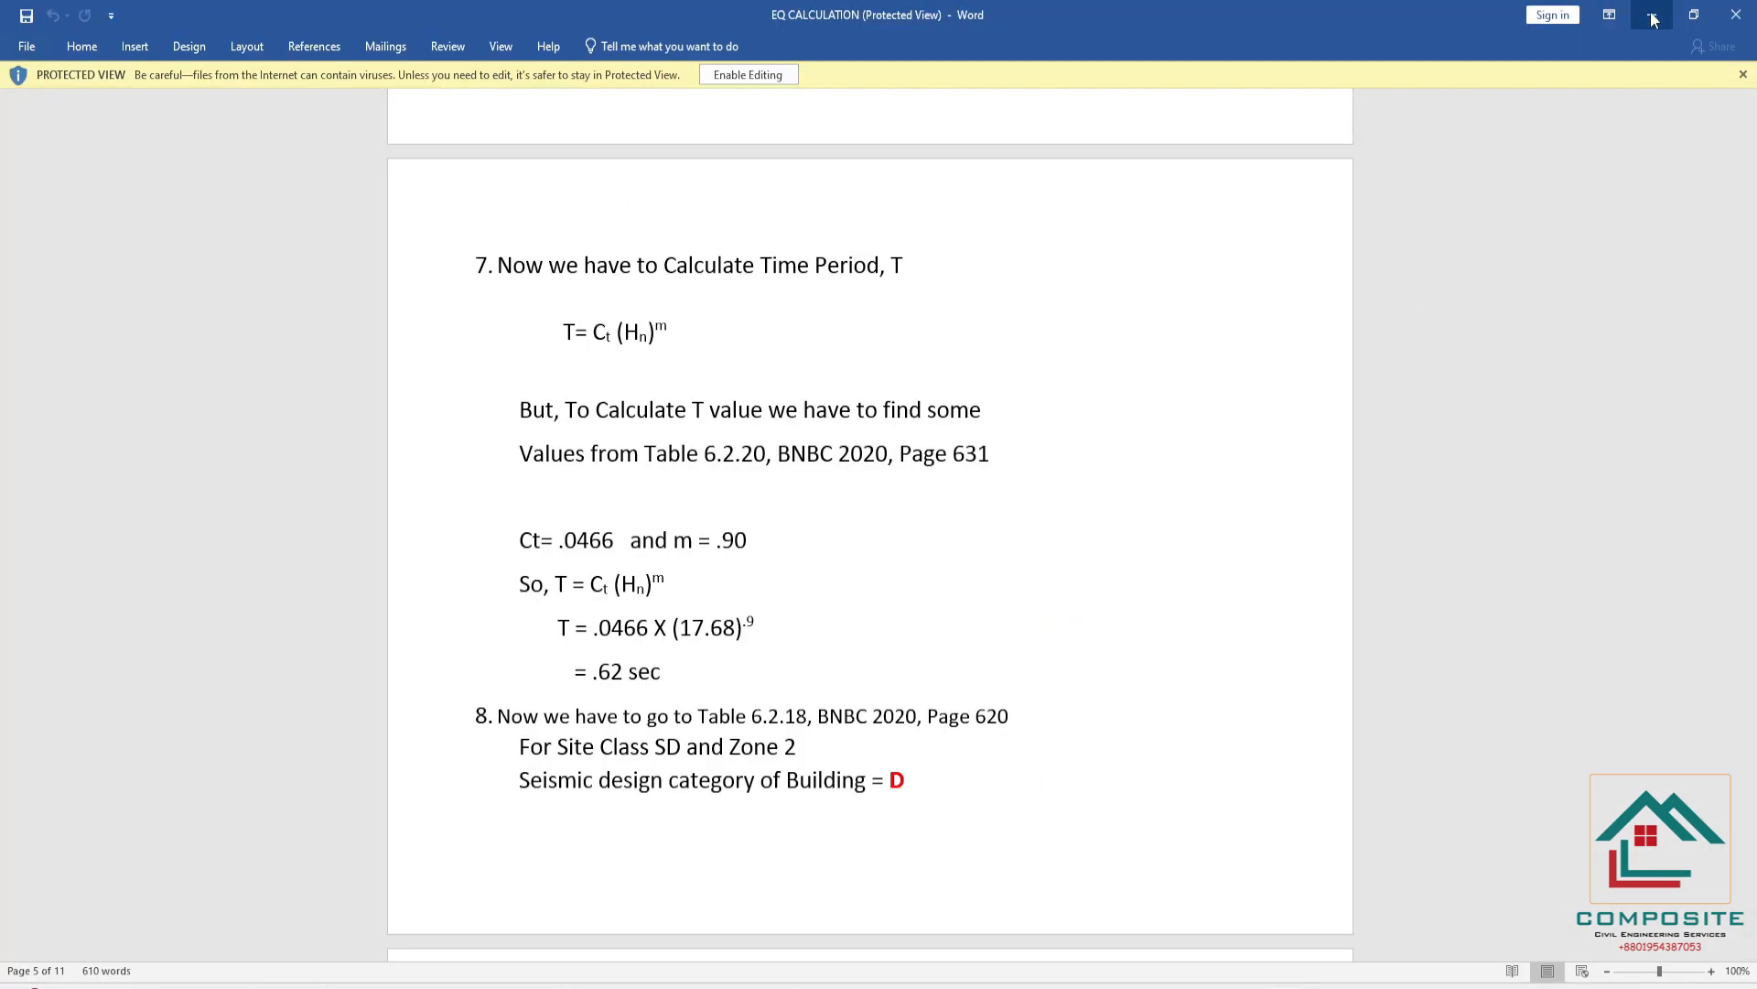
- Minimize the EQ CALCULATION document, search Google in Chrome for "rigid vs semi rigid csi america webinar", and return to ETABS
click(1653, 20)
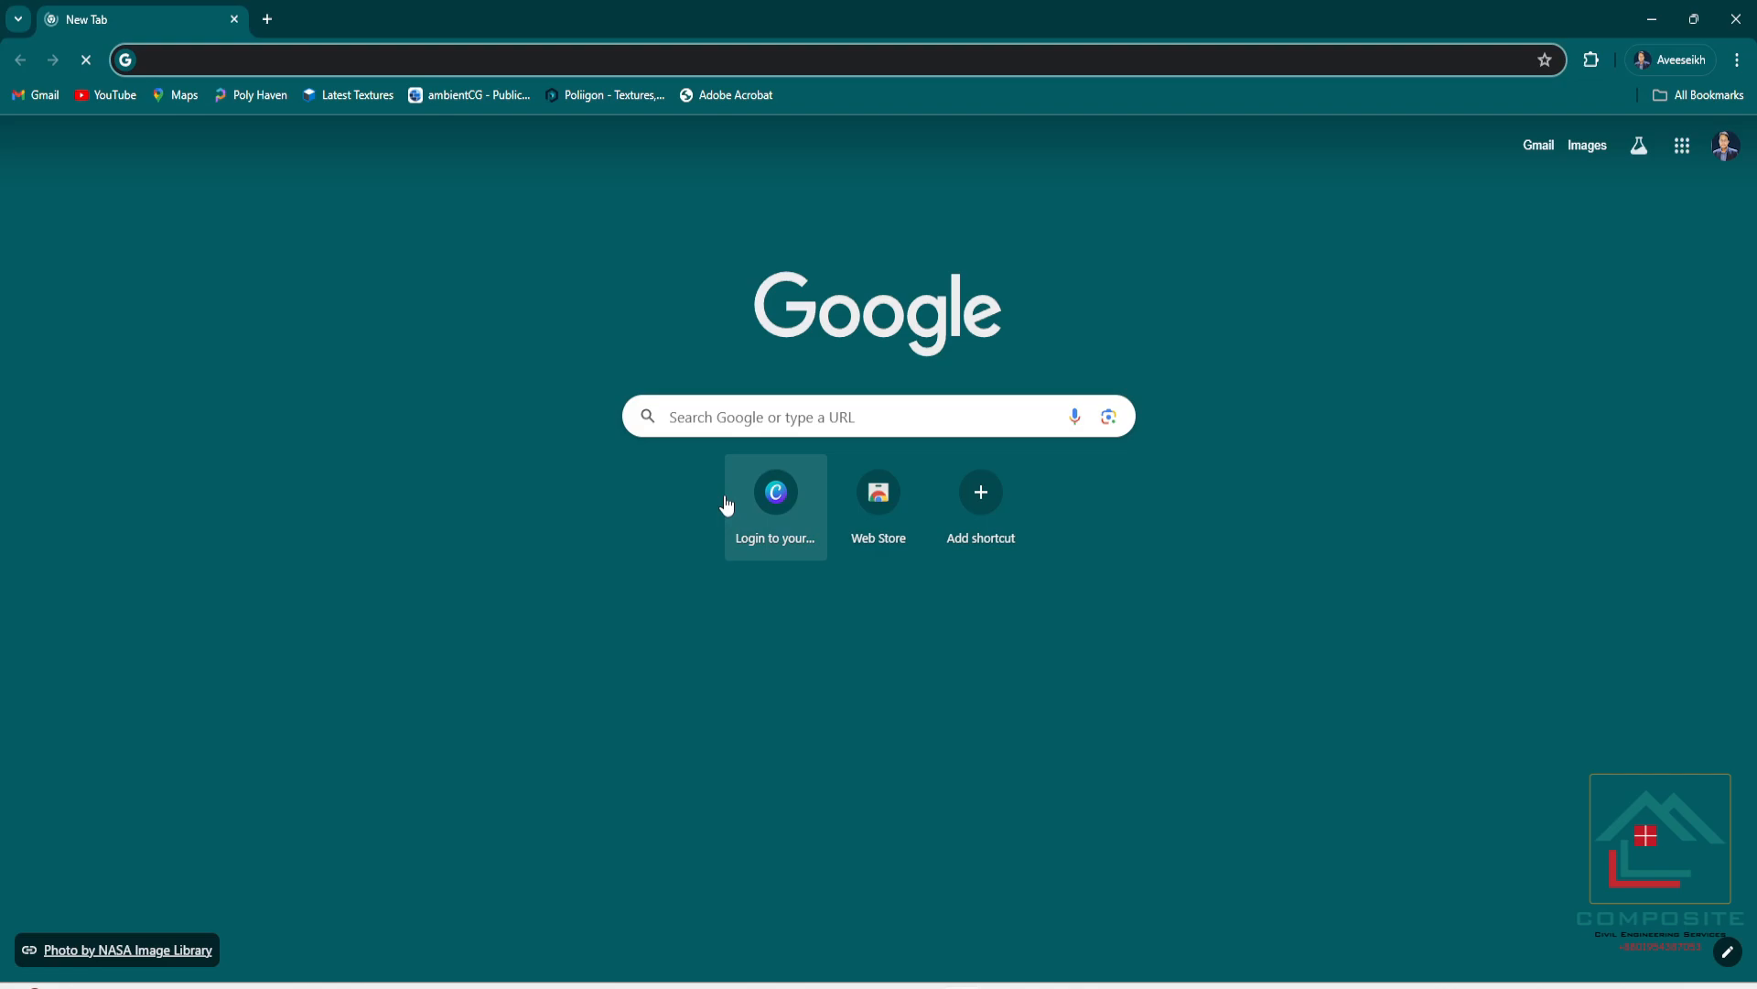
click(718, 427)
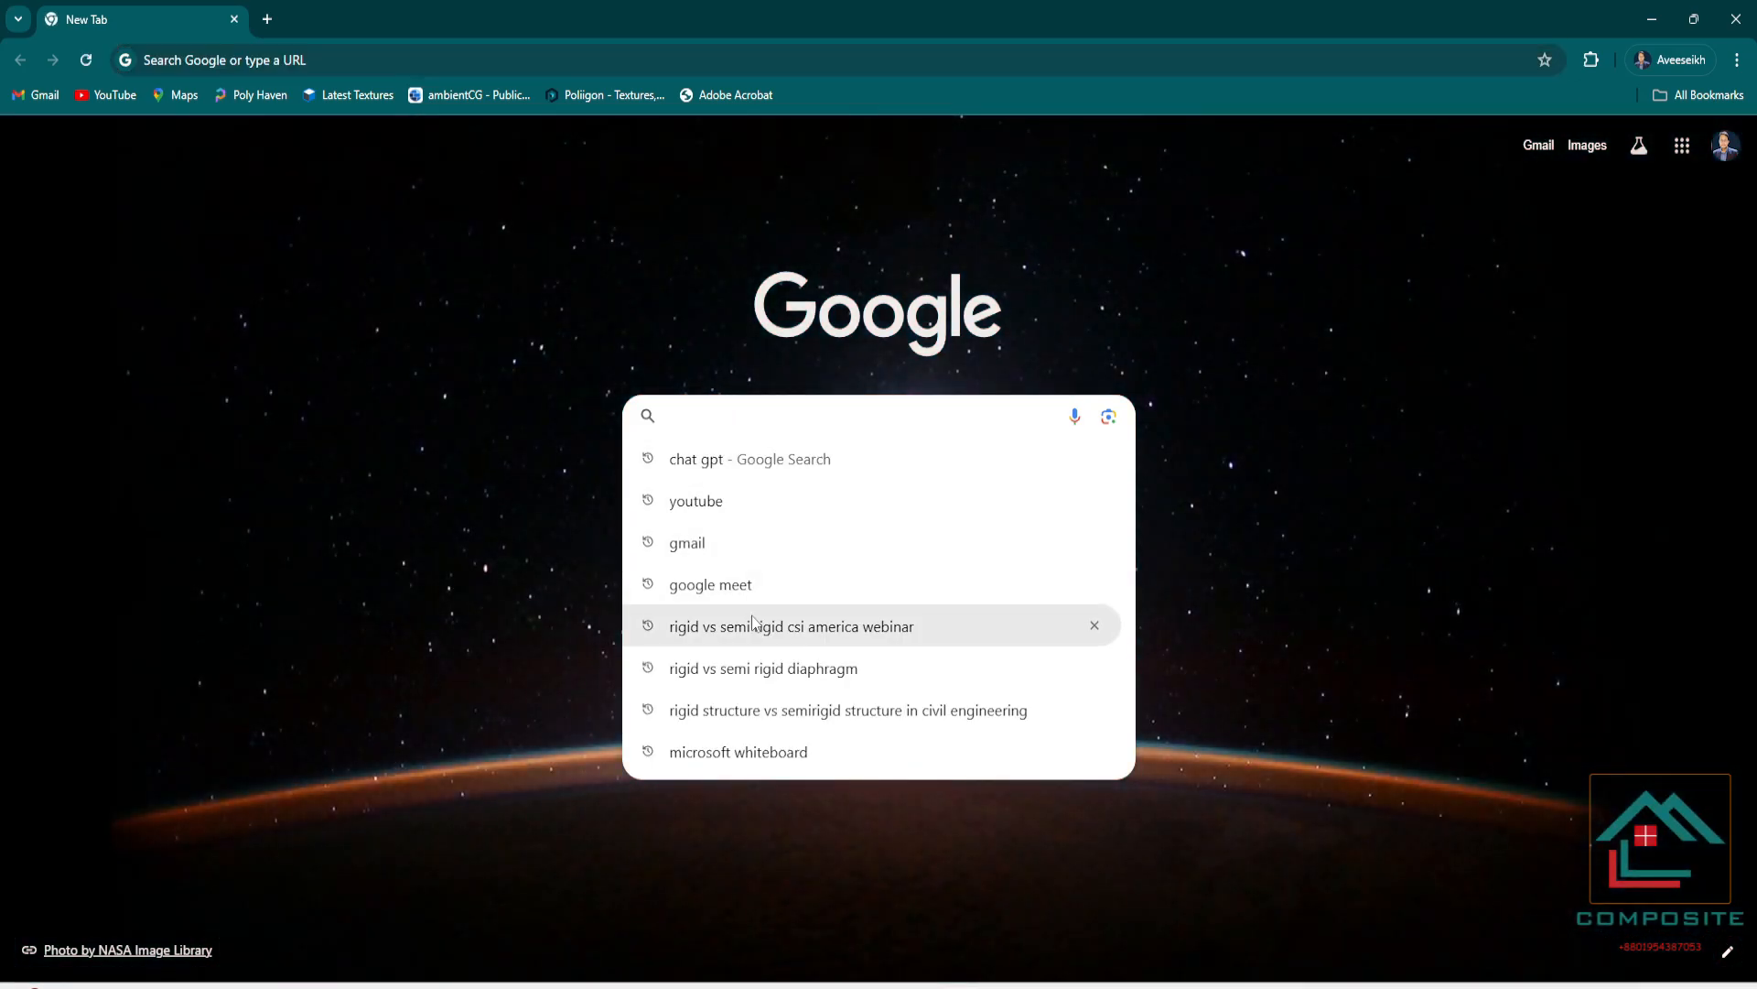
click(752, 626)
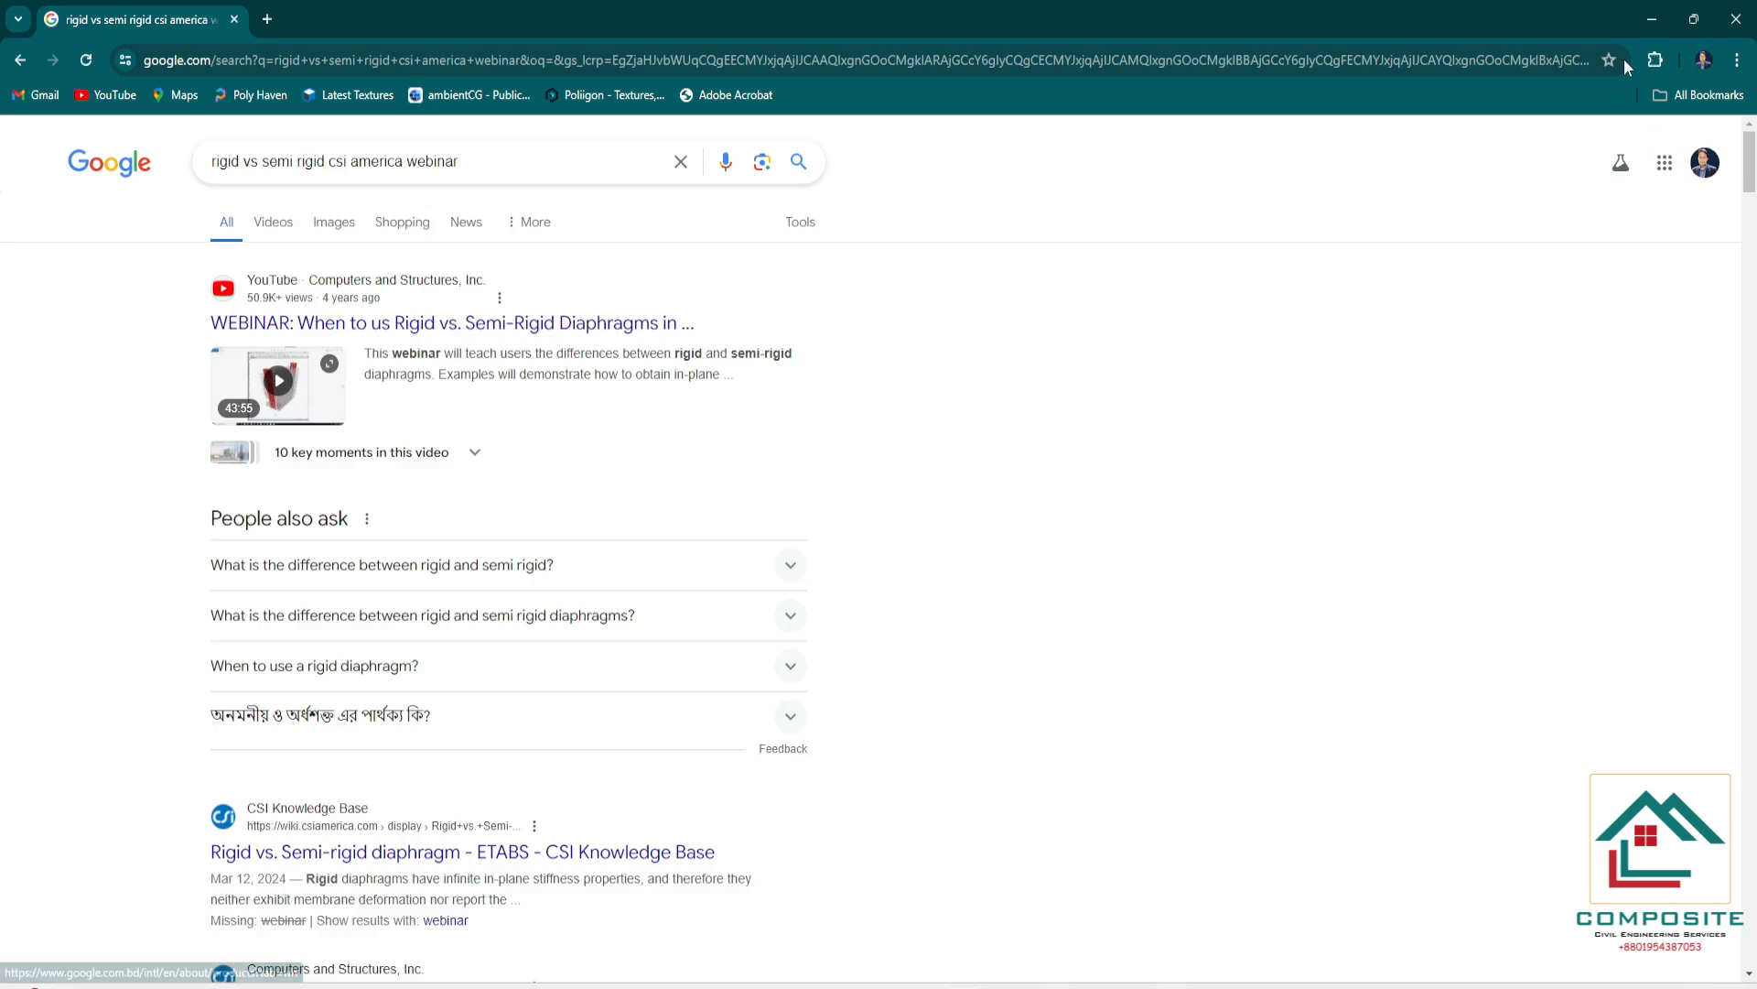
click(1653, 19)
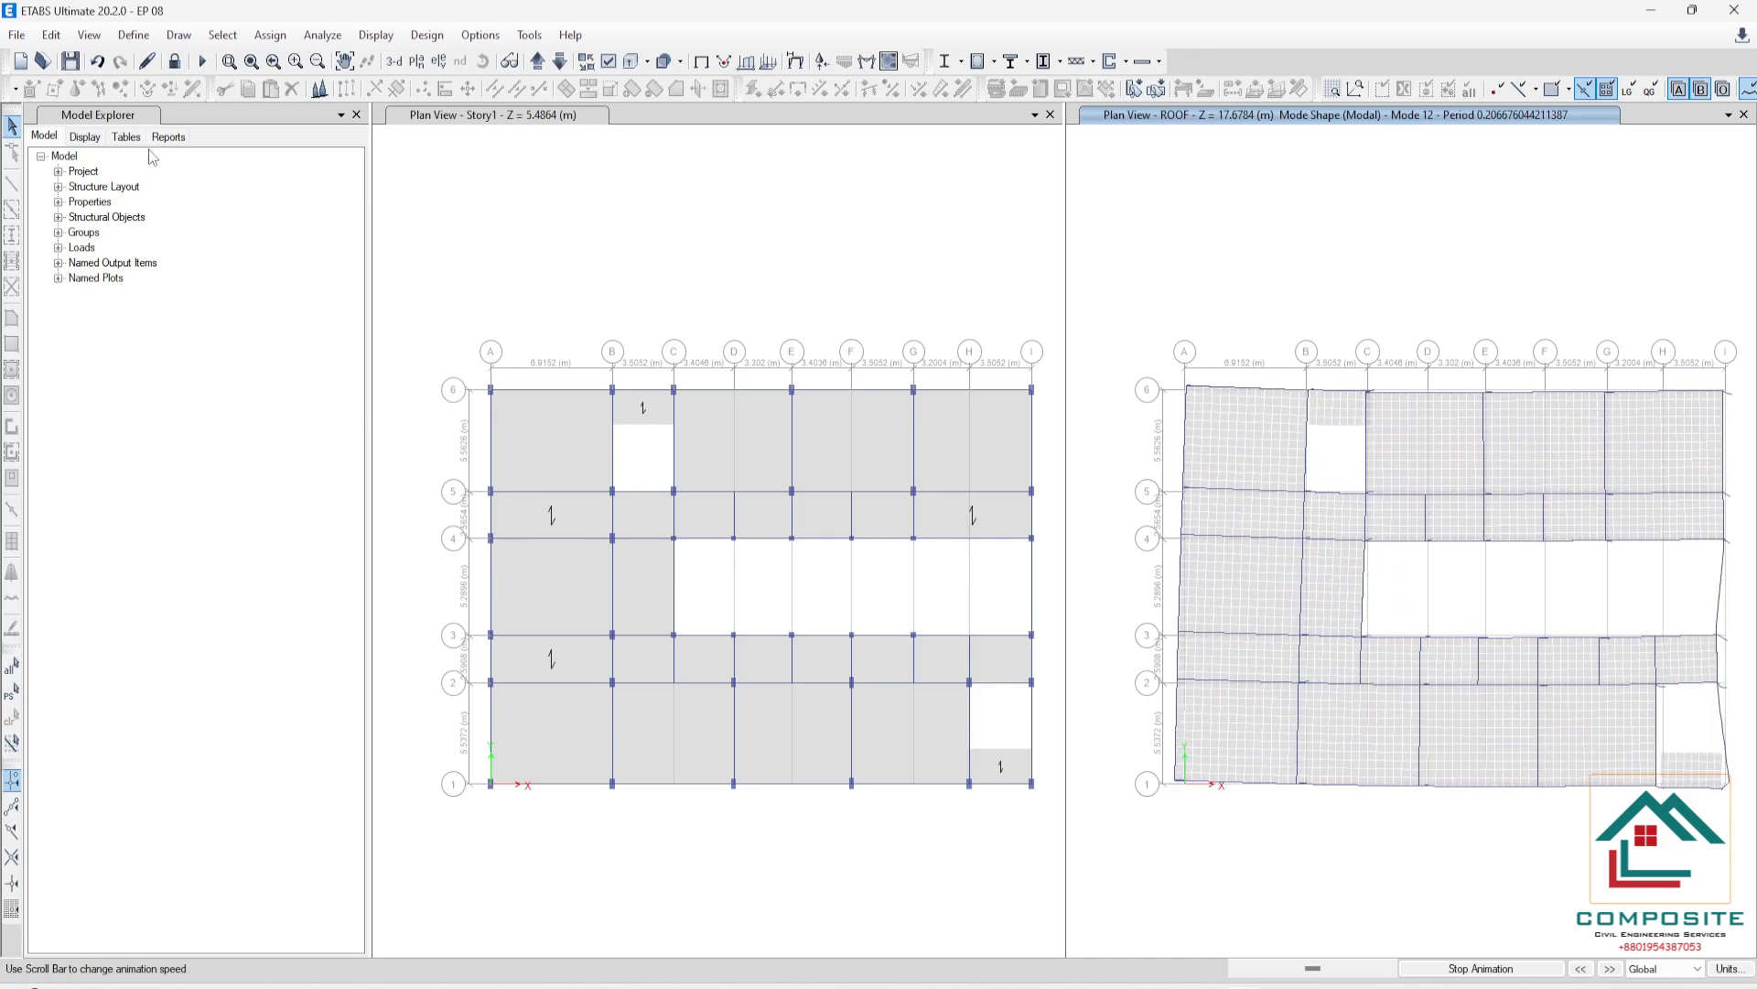
- Unlock the model, accepting deletion of the analysis results, and switch the ROOF plan window to the 3-D view
click(173, 61)
click(906, 572)
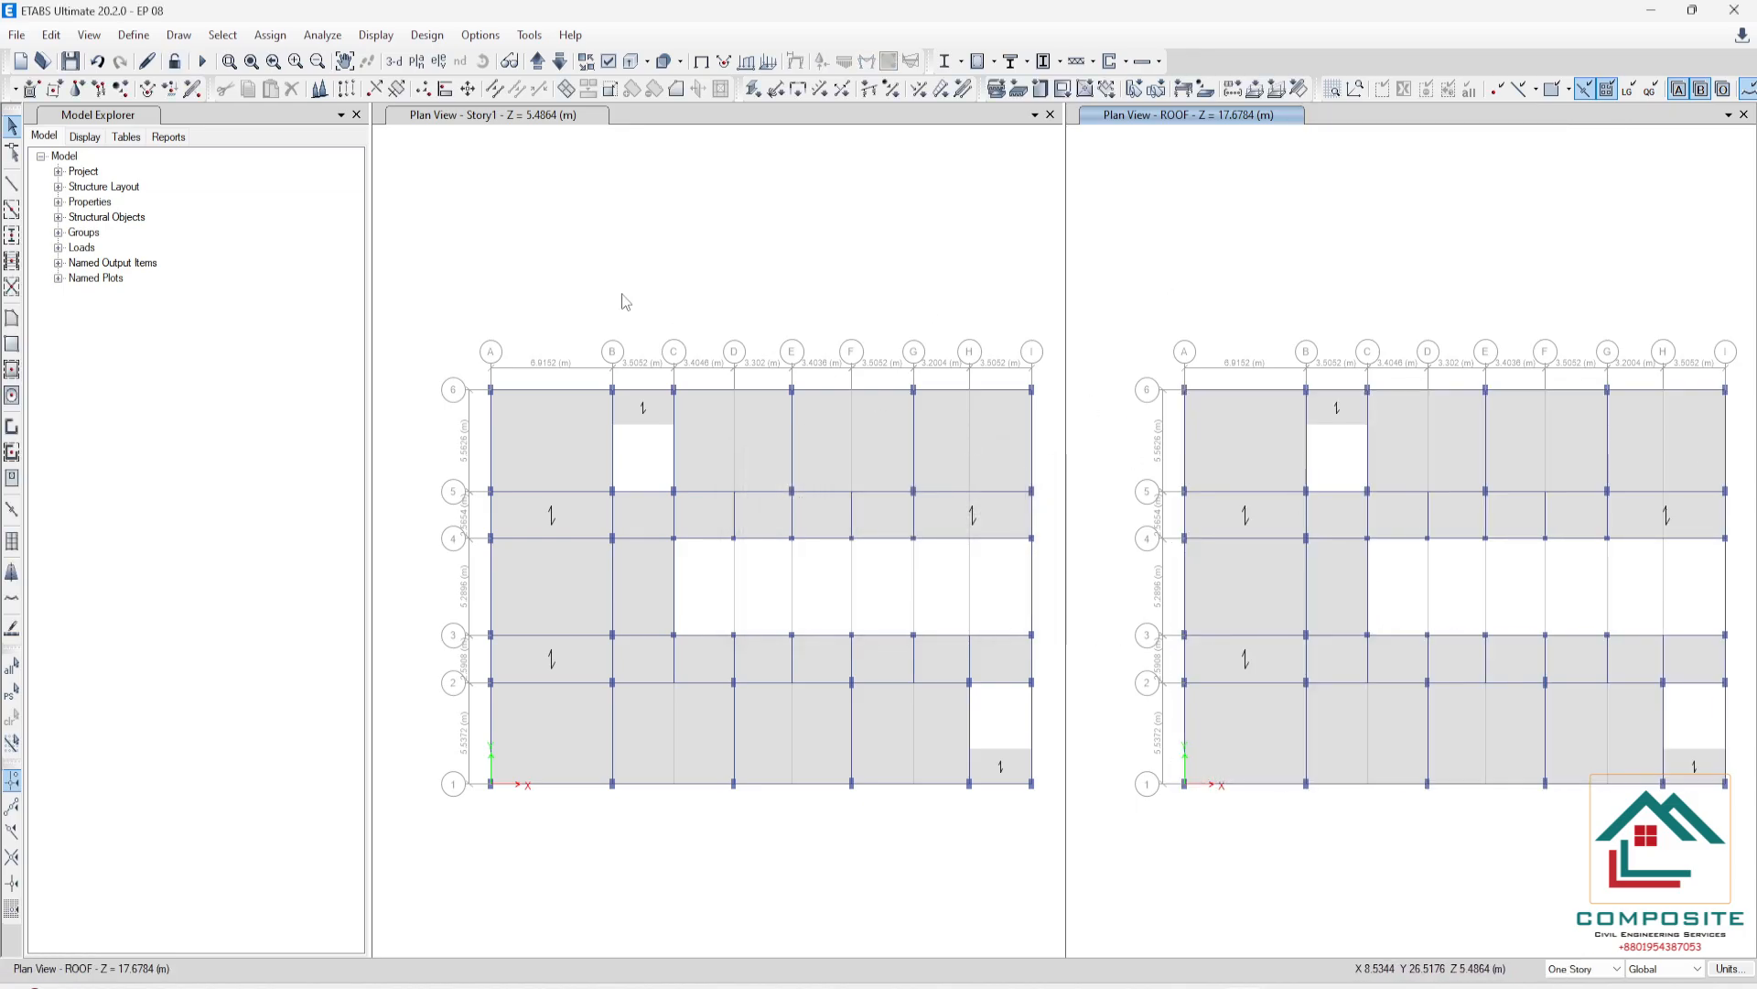
click(394, 62)
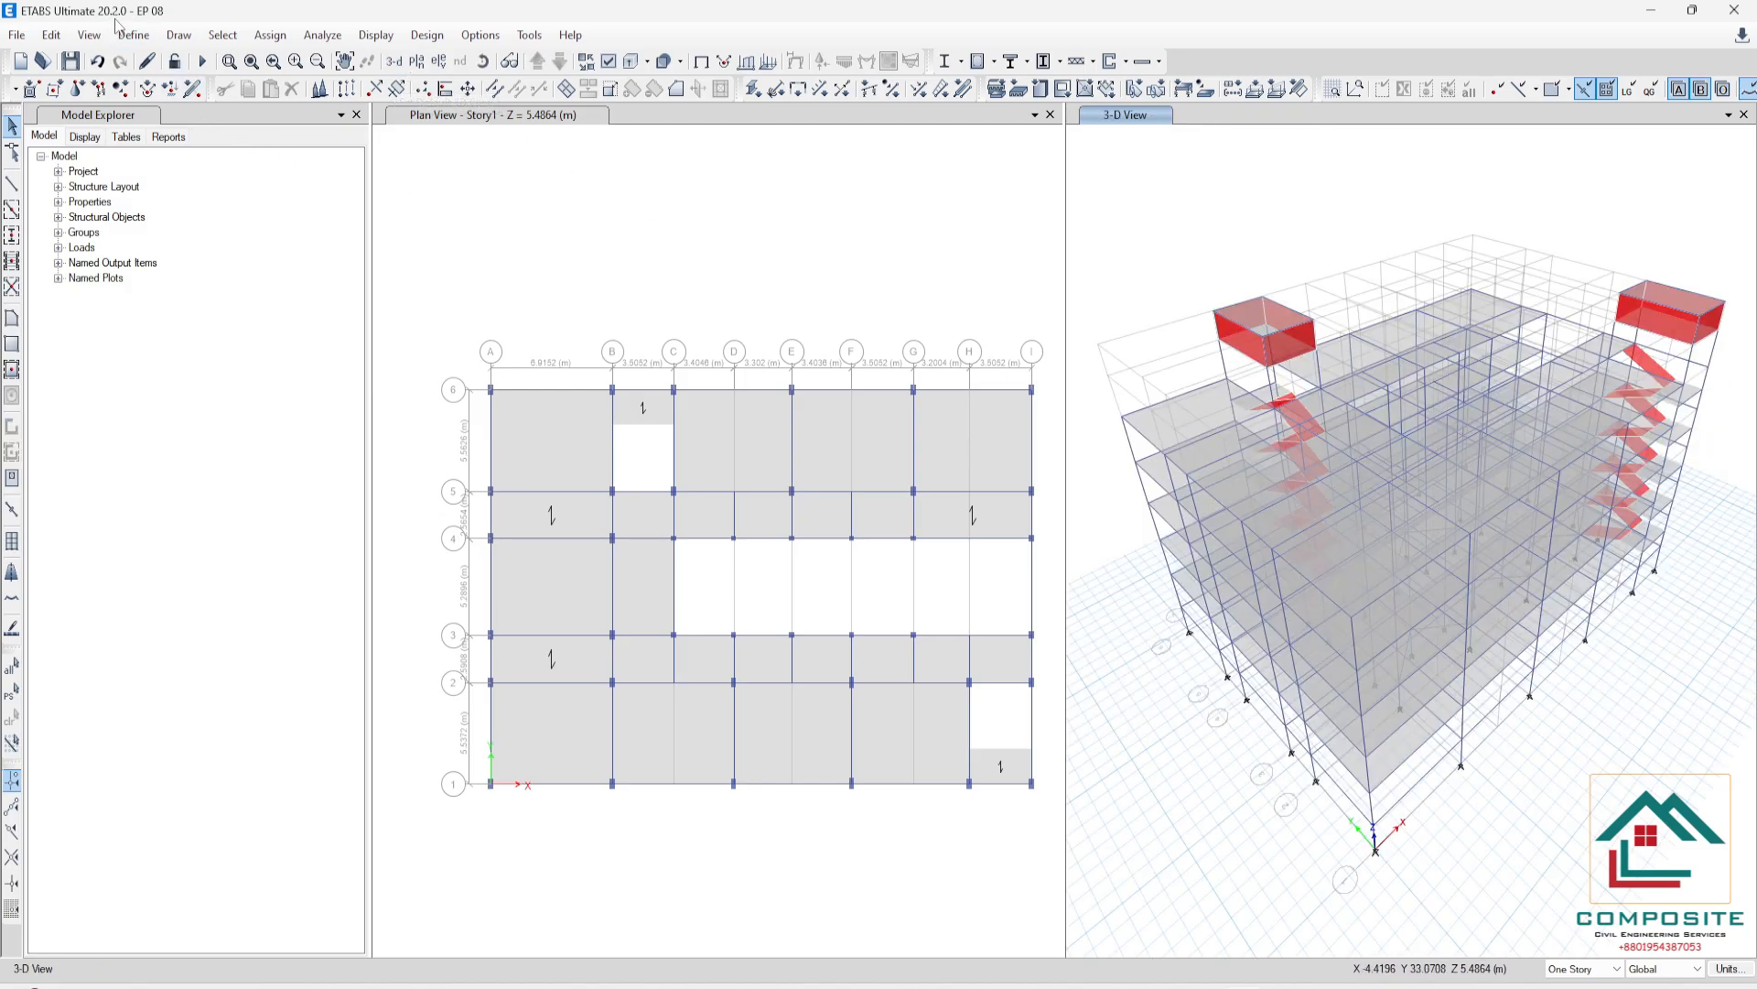
- Consult the ETABS STEPS.png checklist for the diaphragm definition and assignment steps, and minimize the image
click(142, 38)
click(143, 39)
click(1011, 986)
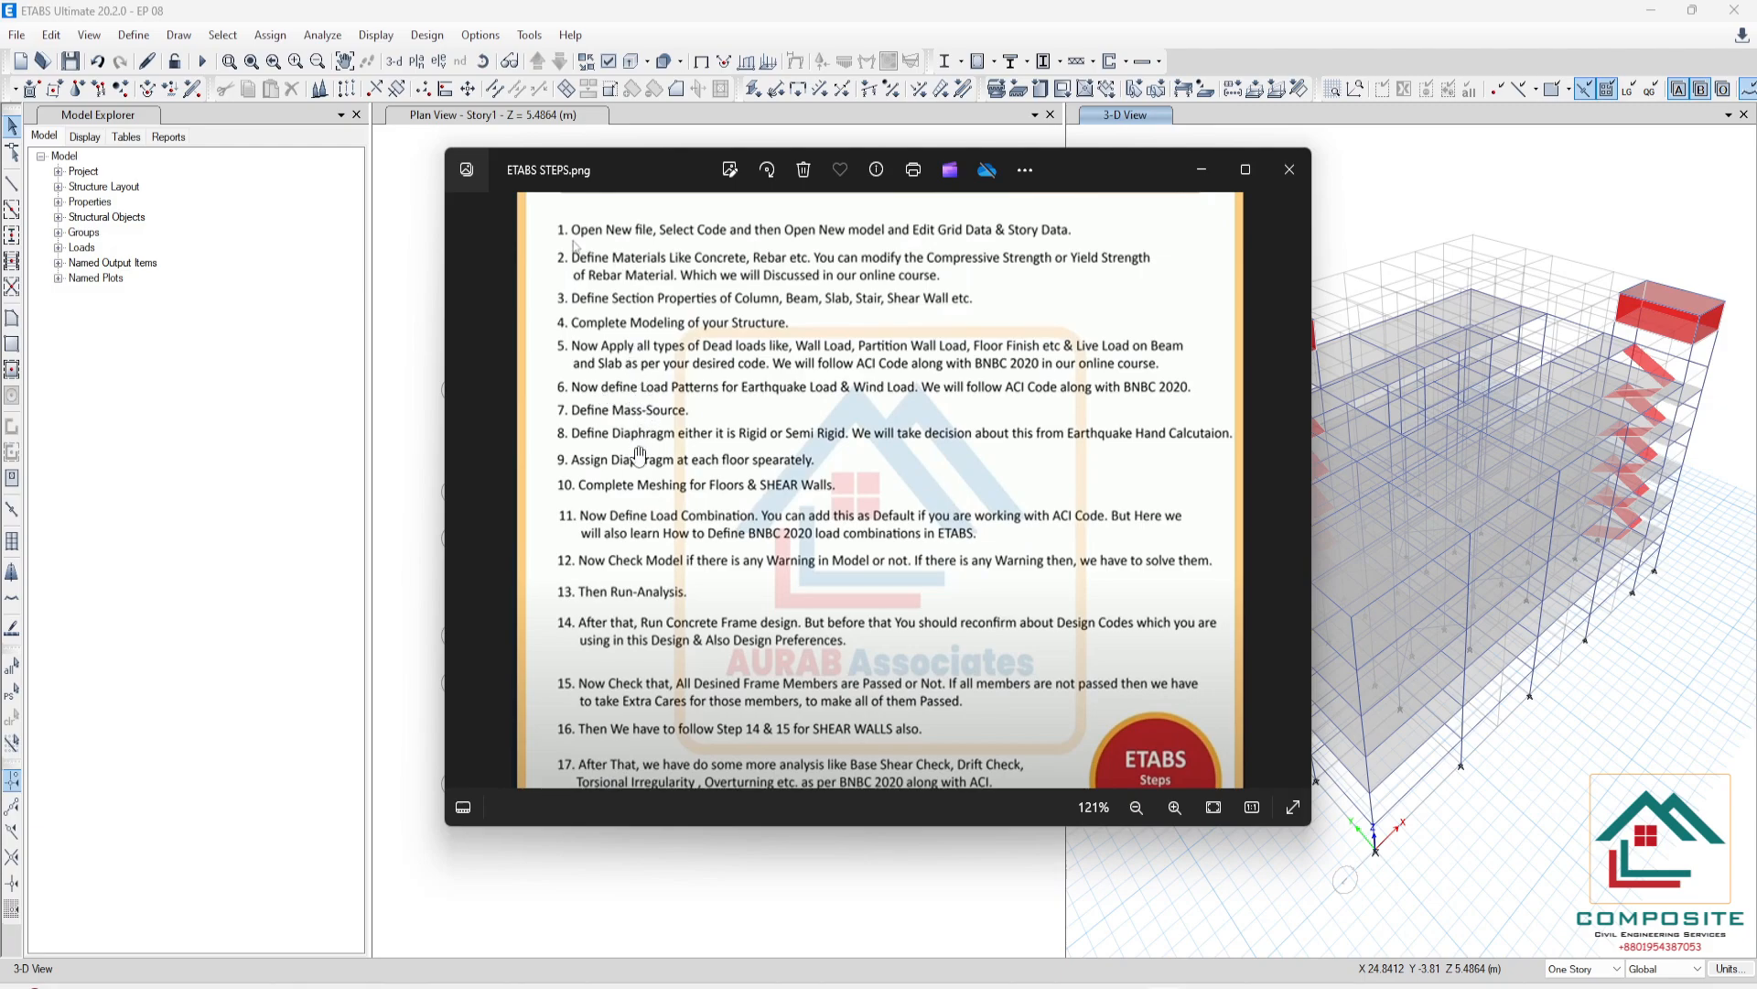
click(1202, 169)
- Change the rigidity of diaphragm D1 to Semi Rigid
click(135, 39)
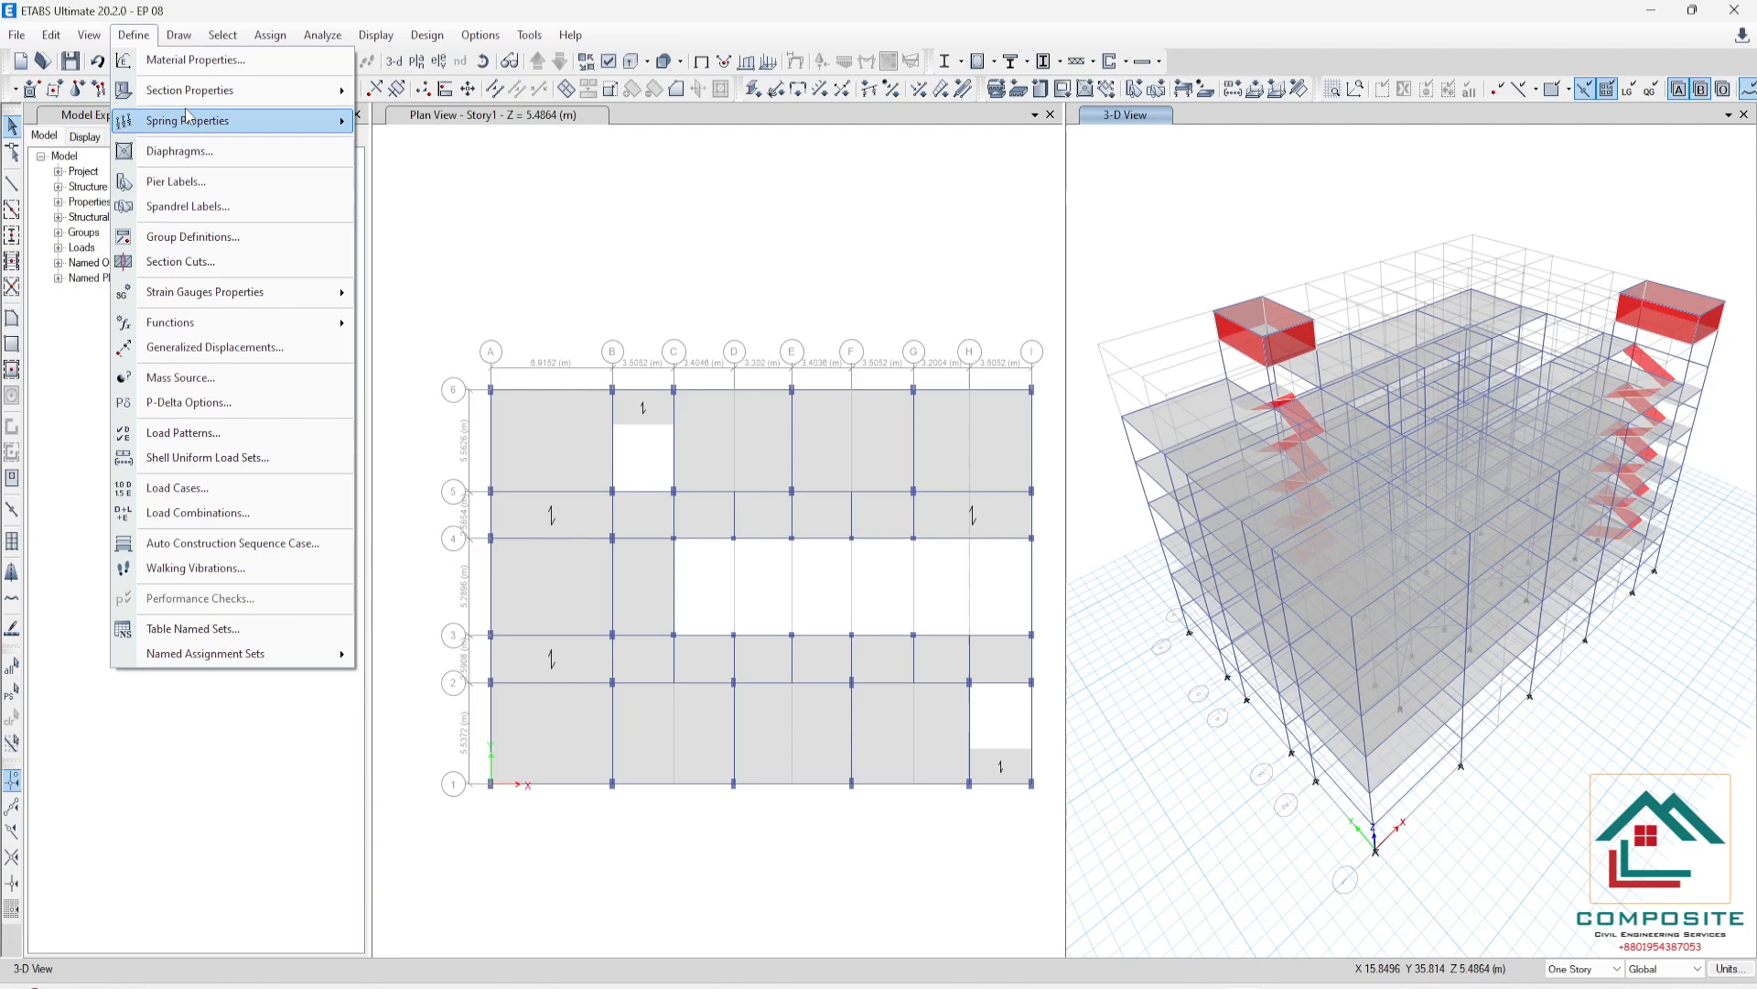
mouse_move(184, 99)
click(196, 152)
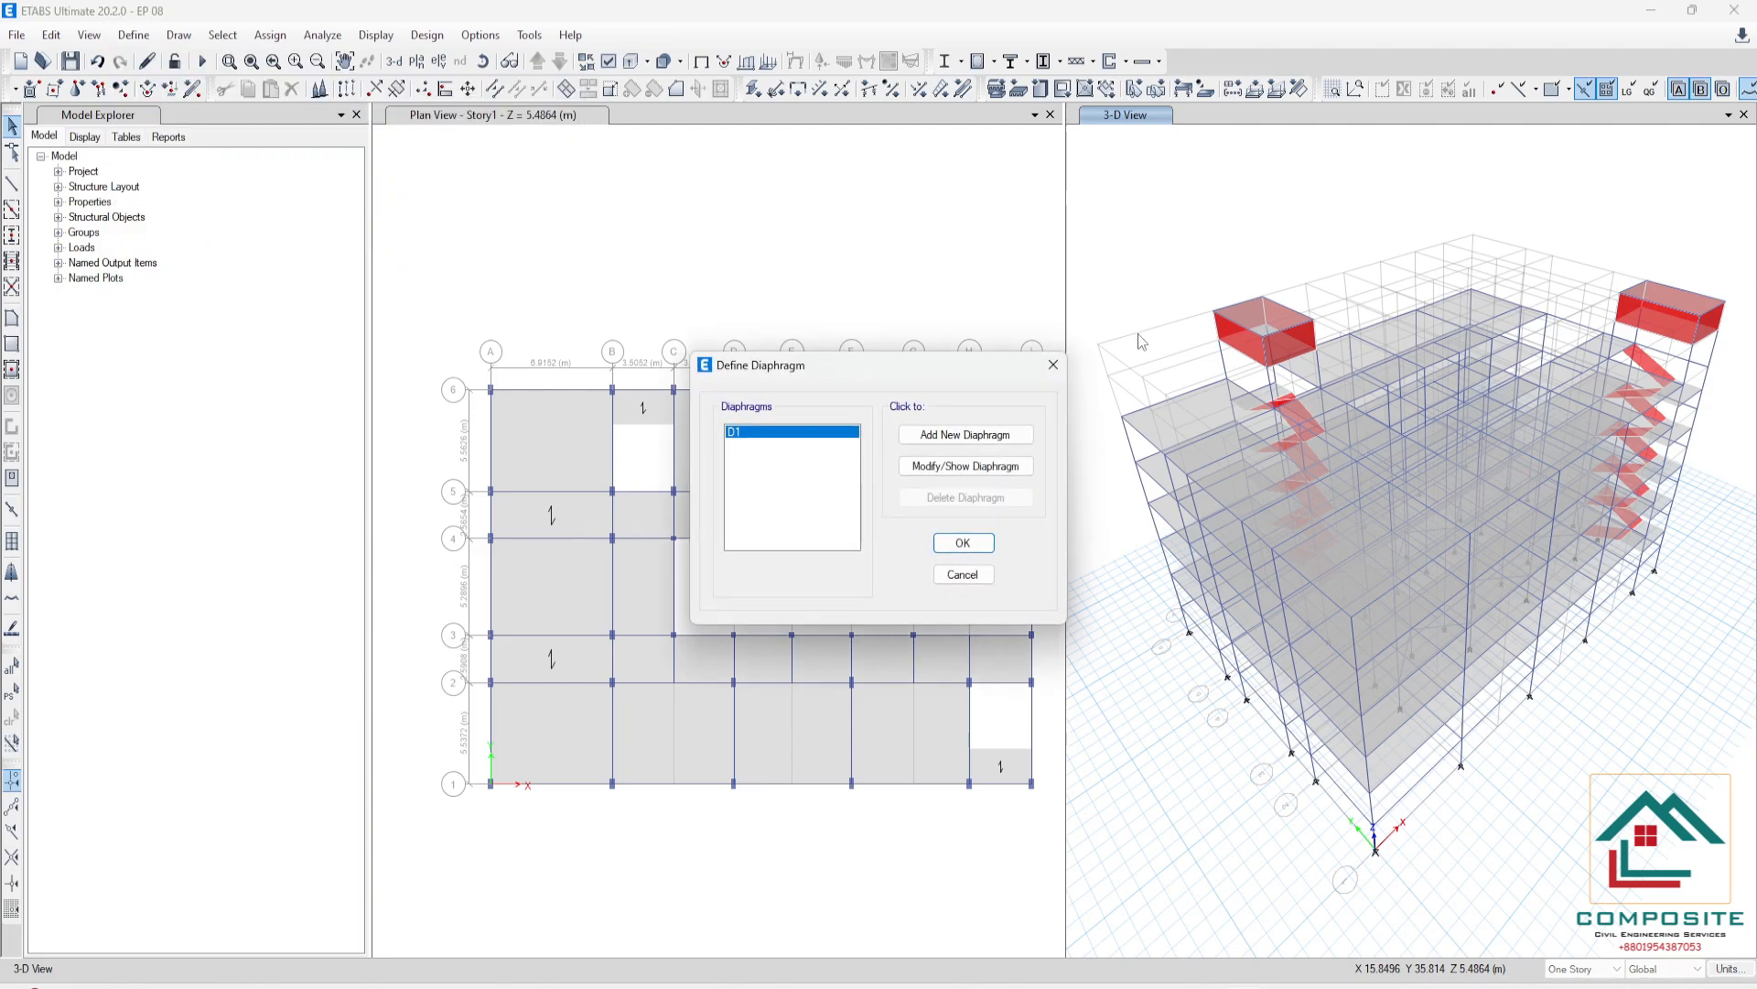
click(974, 467)
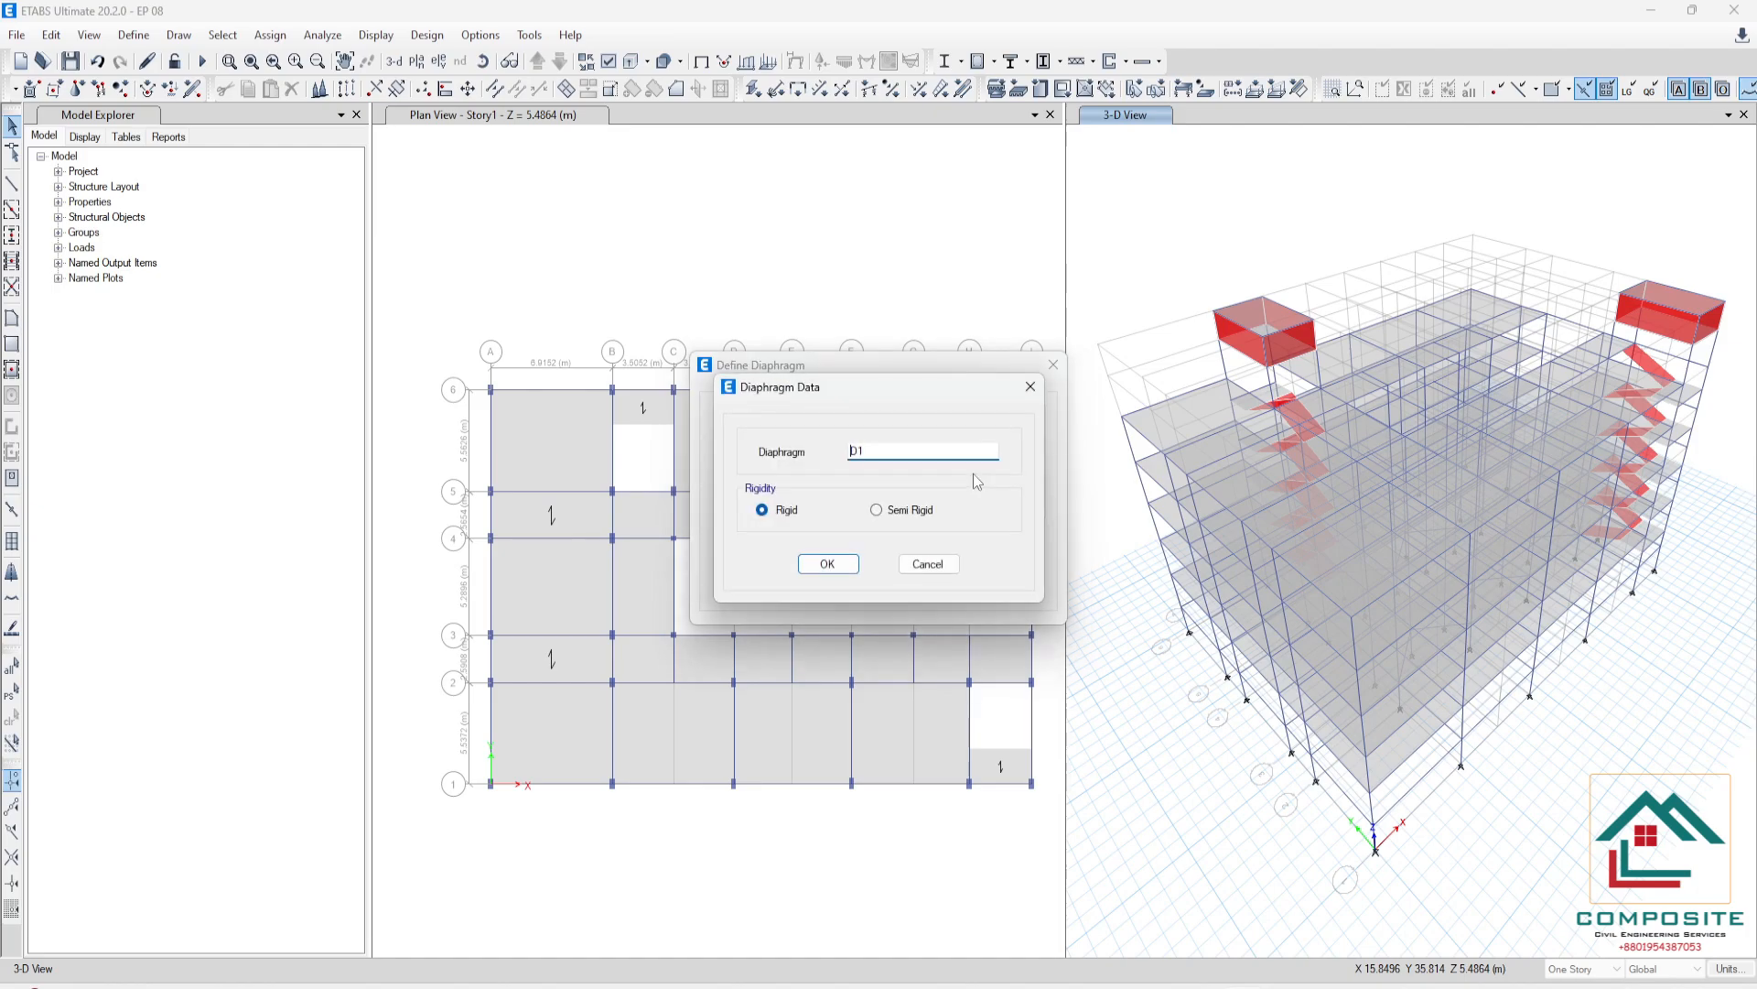
click(923, 516)
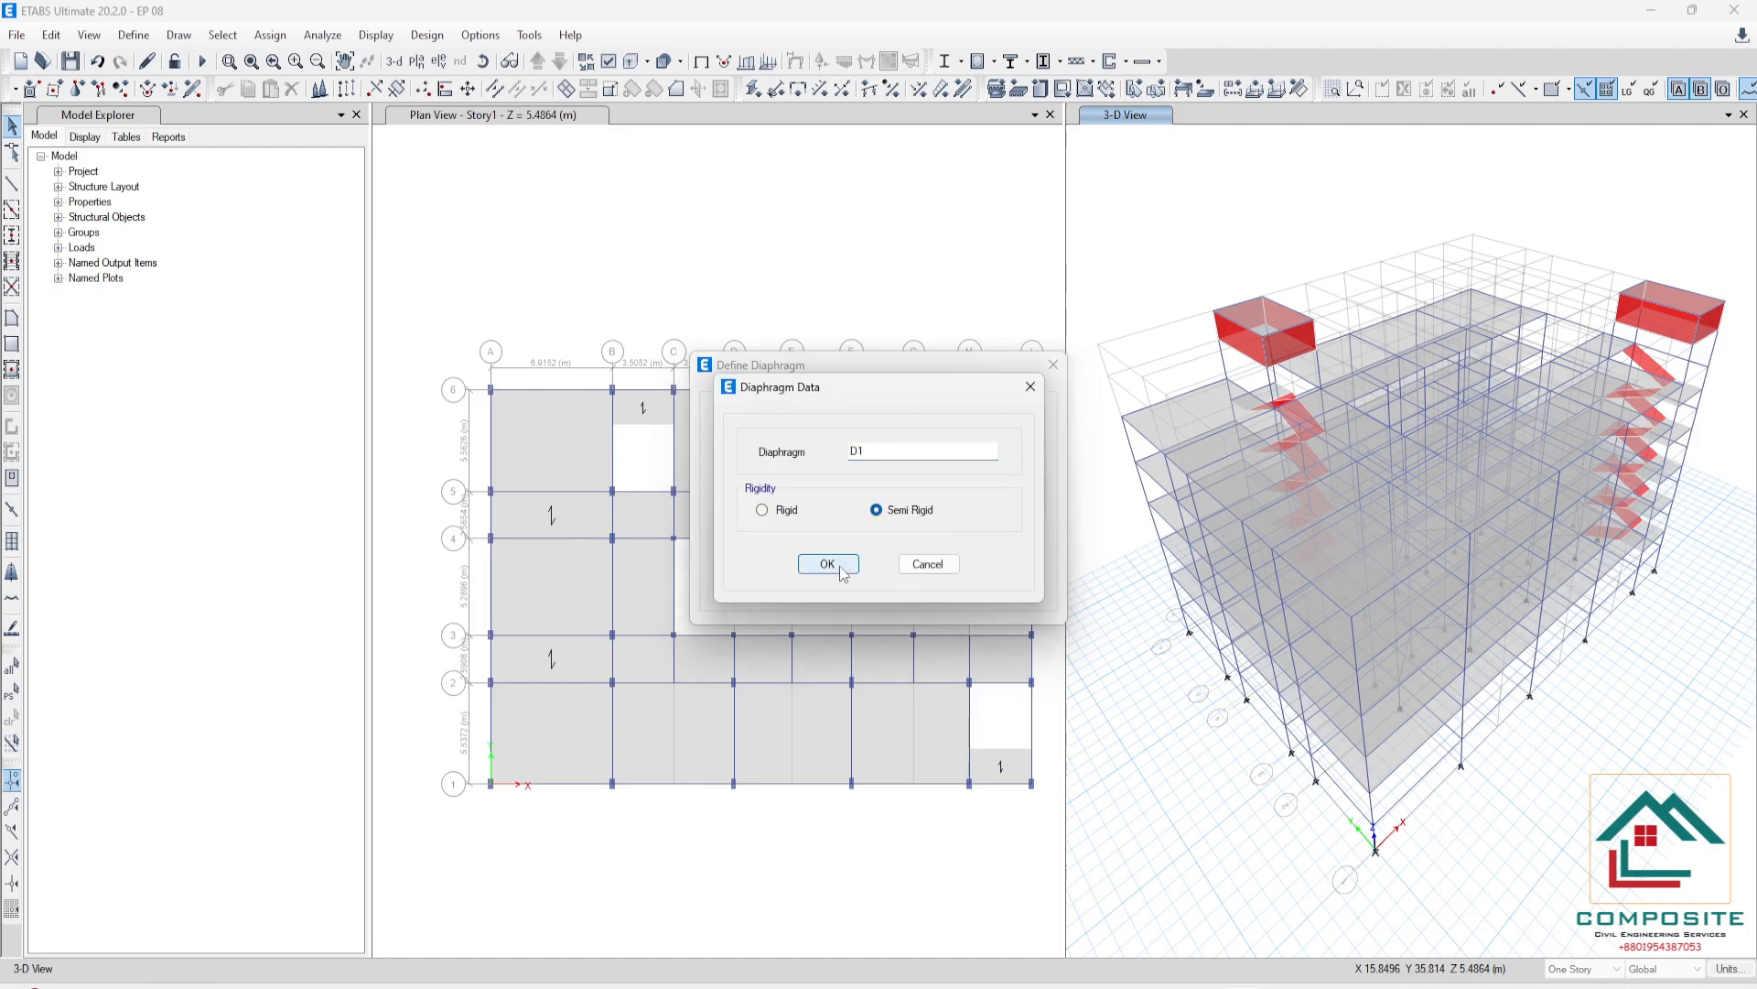
click(842, 569)
- Add a second diaphragm, D2, with Semi Rigid rigidity and accept the diaphragm definitions
click(963, 438)
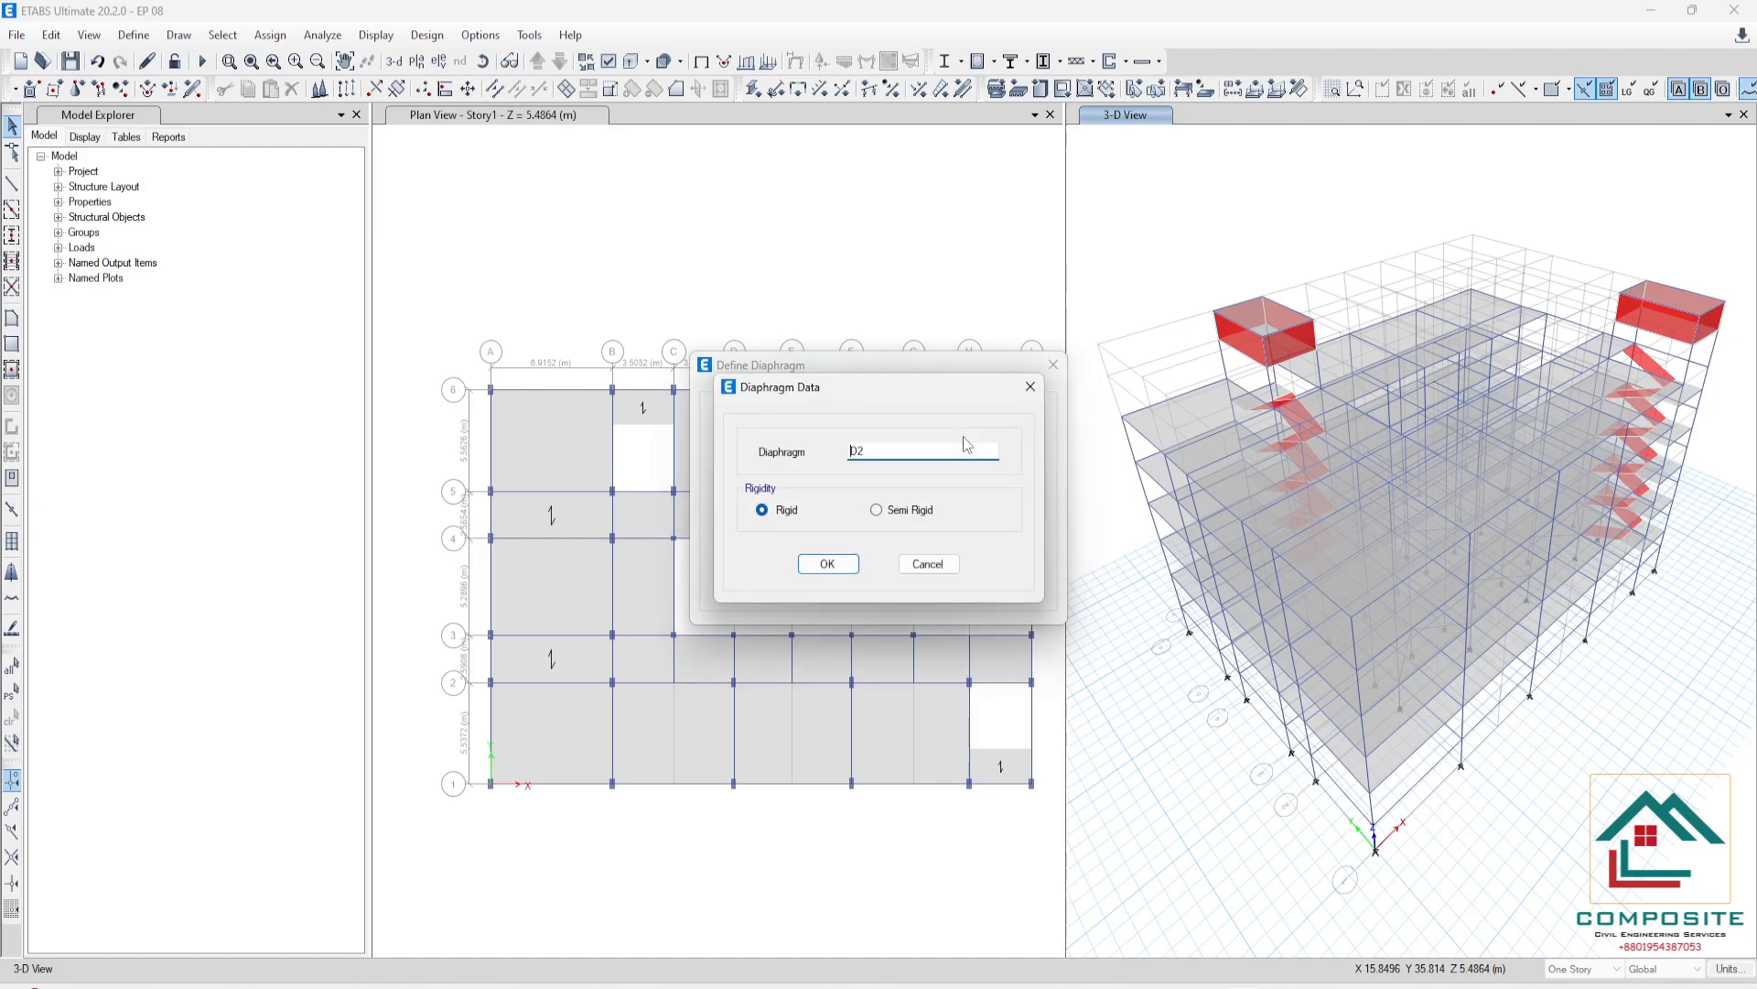
click(827, 563)
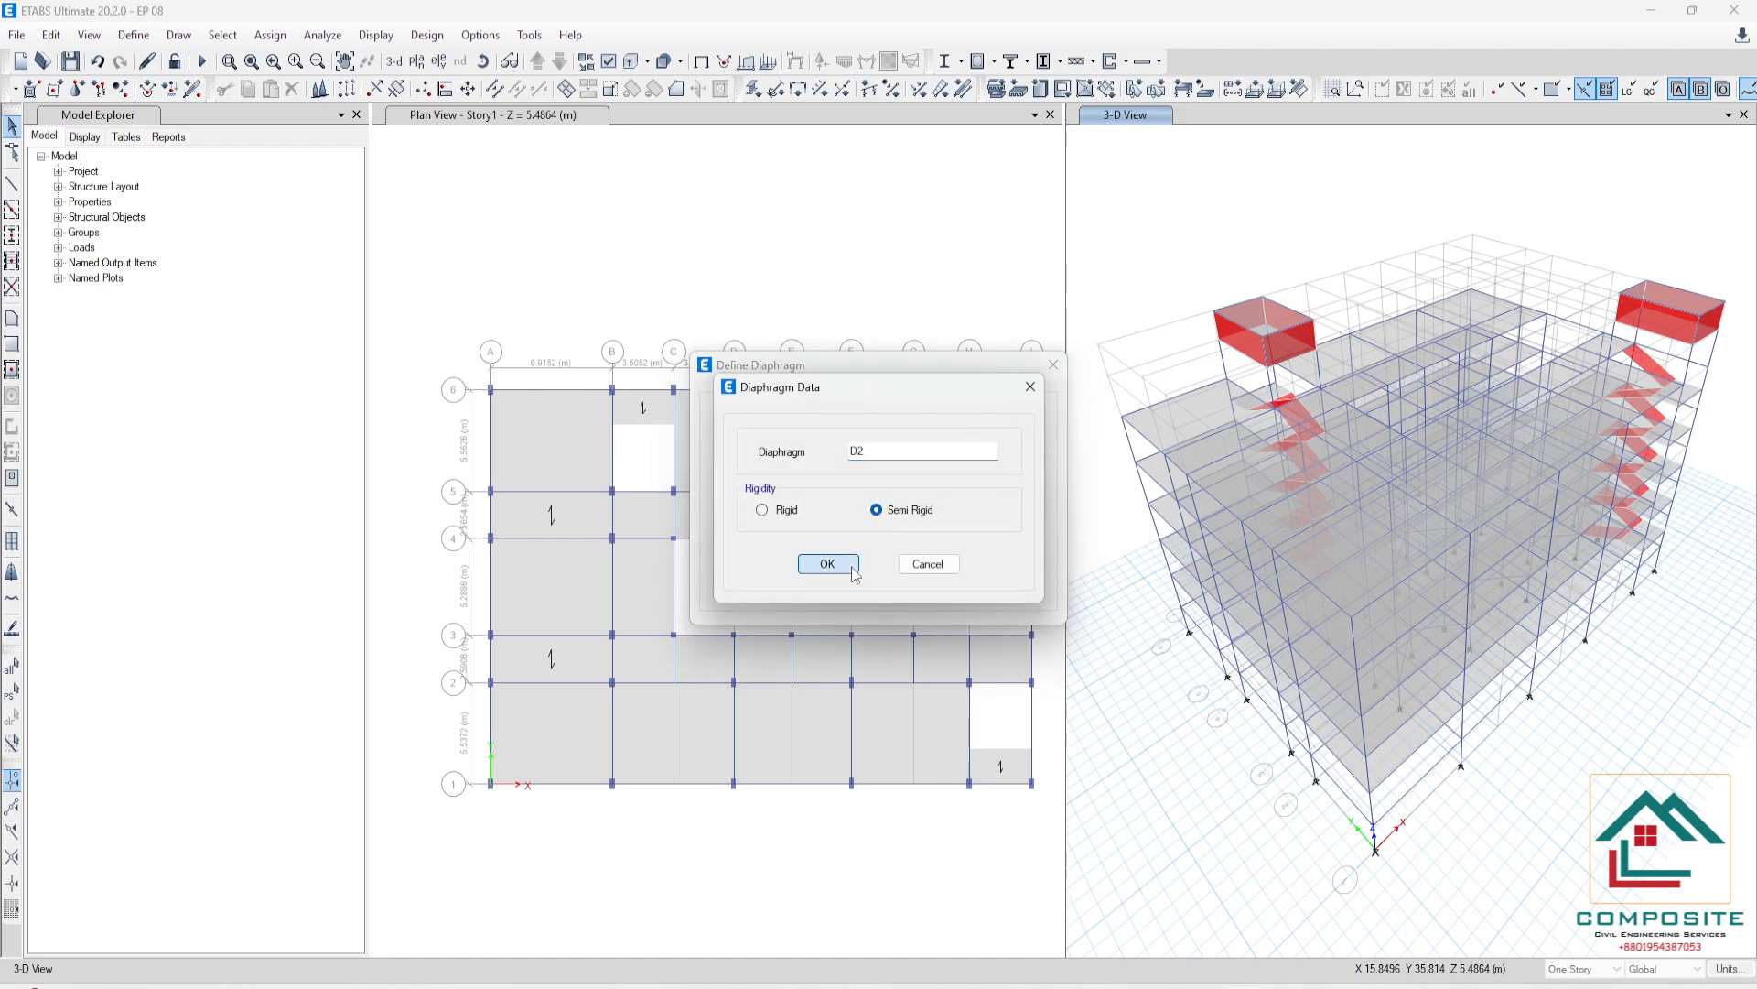
click(957, 542)
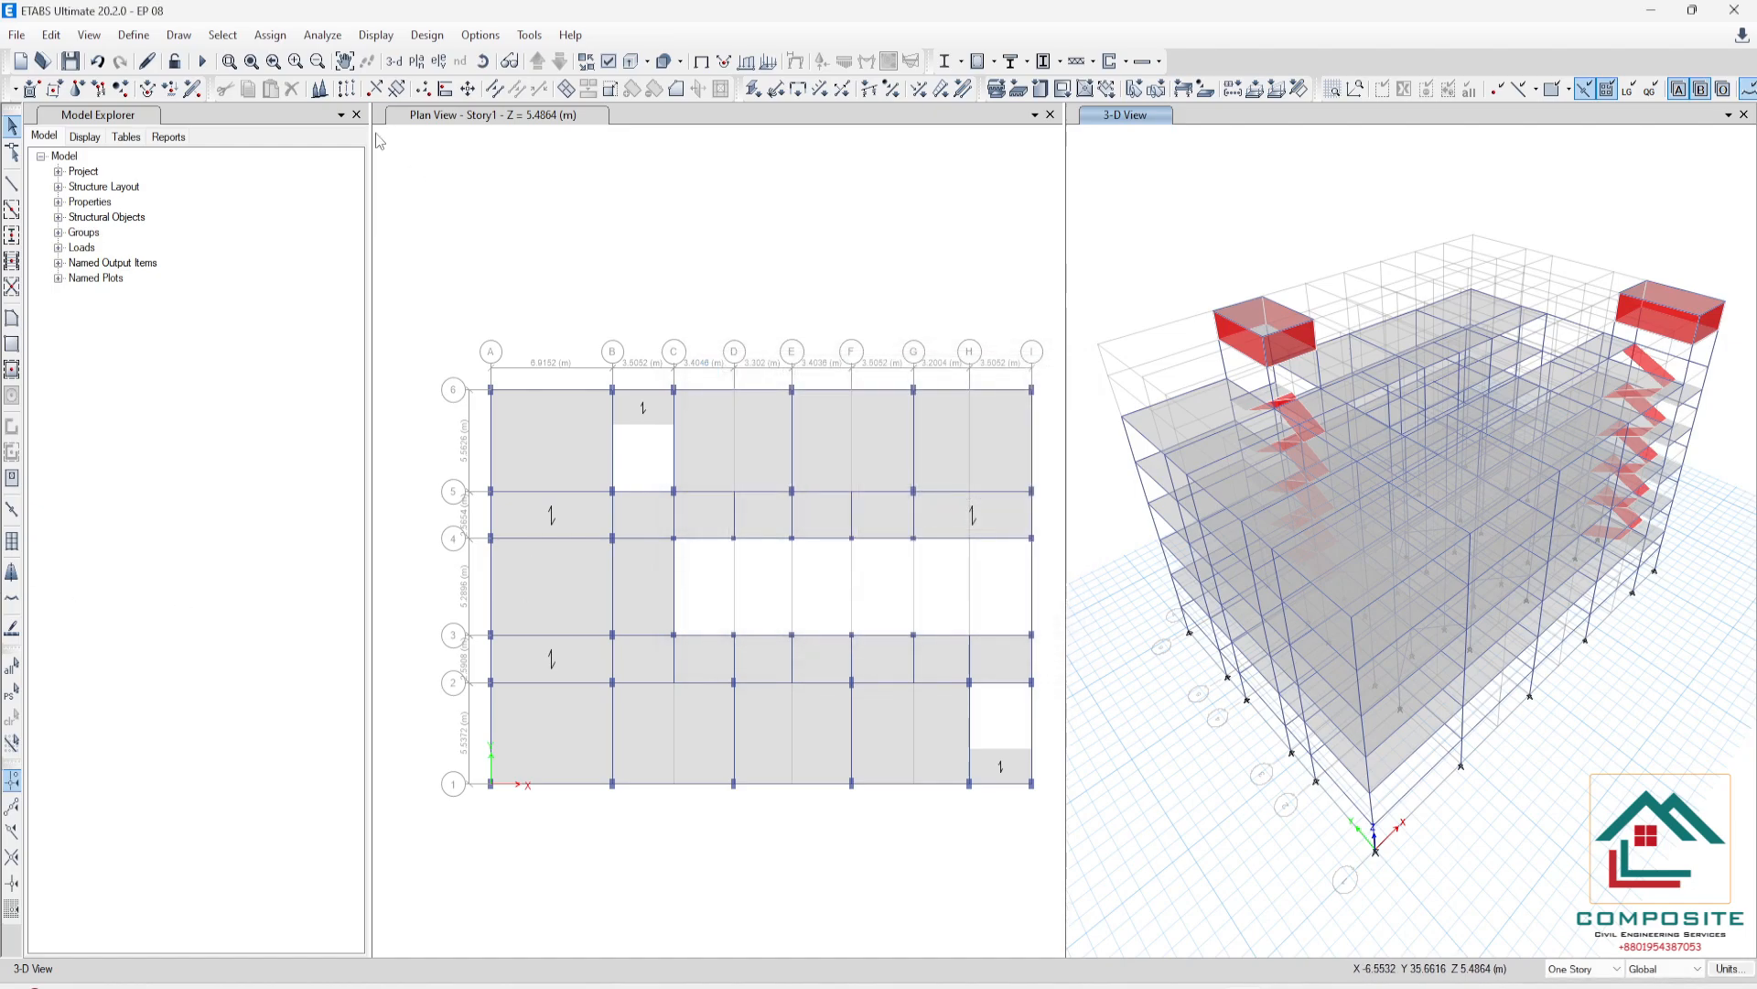
- Check the GF plan, return to Story1, and select all Story1 objects by picking a joint in the XY plane
click(537, 116)
click(559, 62)
click(555, 66)
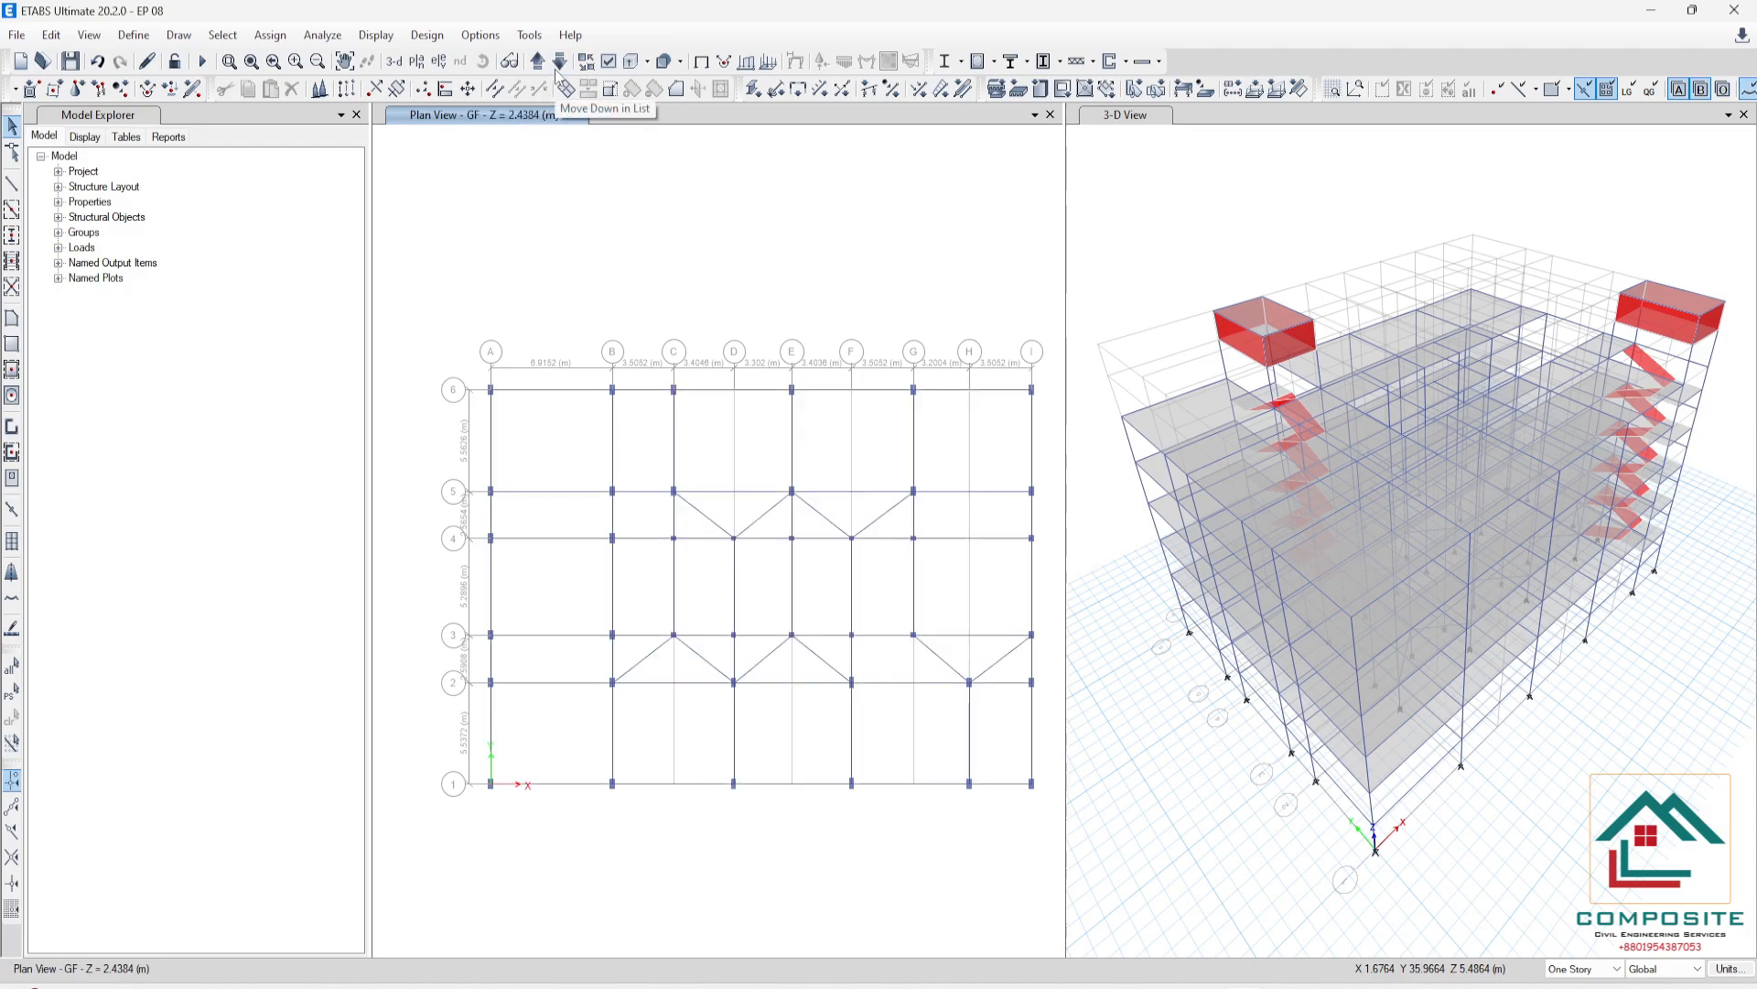
middle_drag(795, 593, 762, 499)
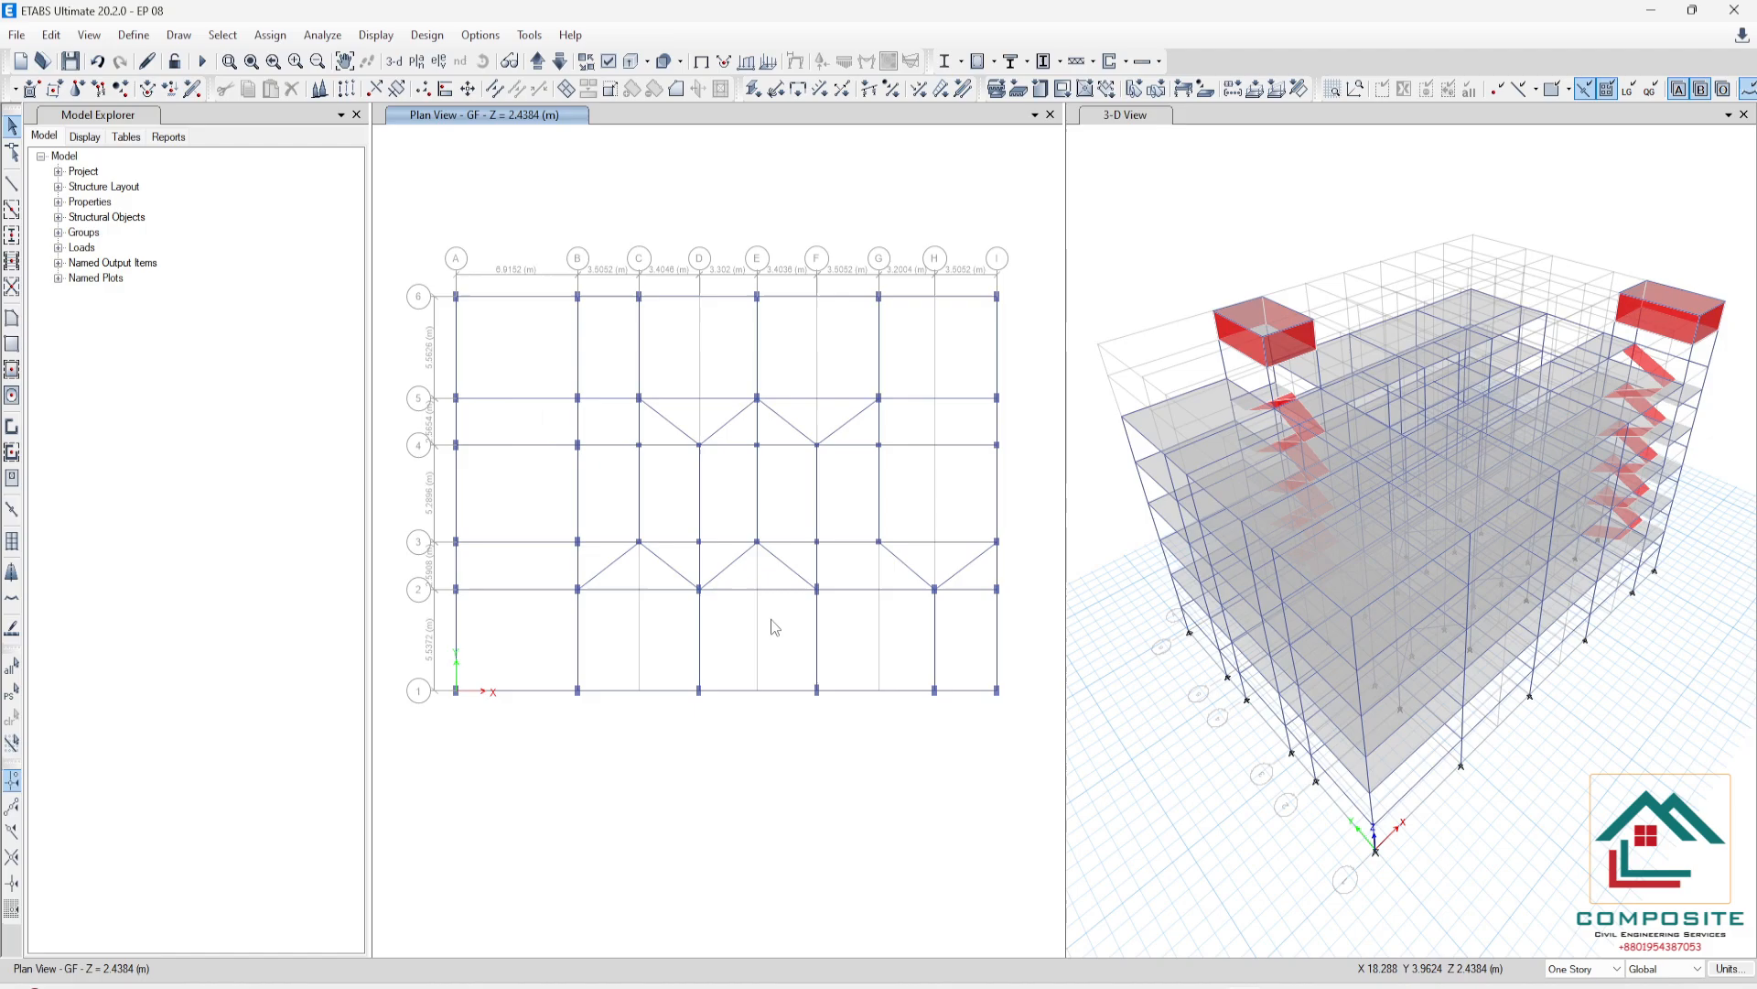
click(539, 62)
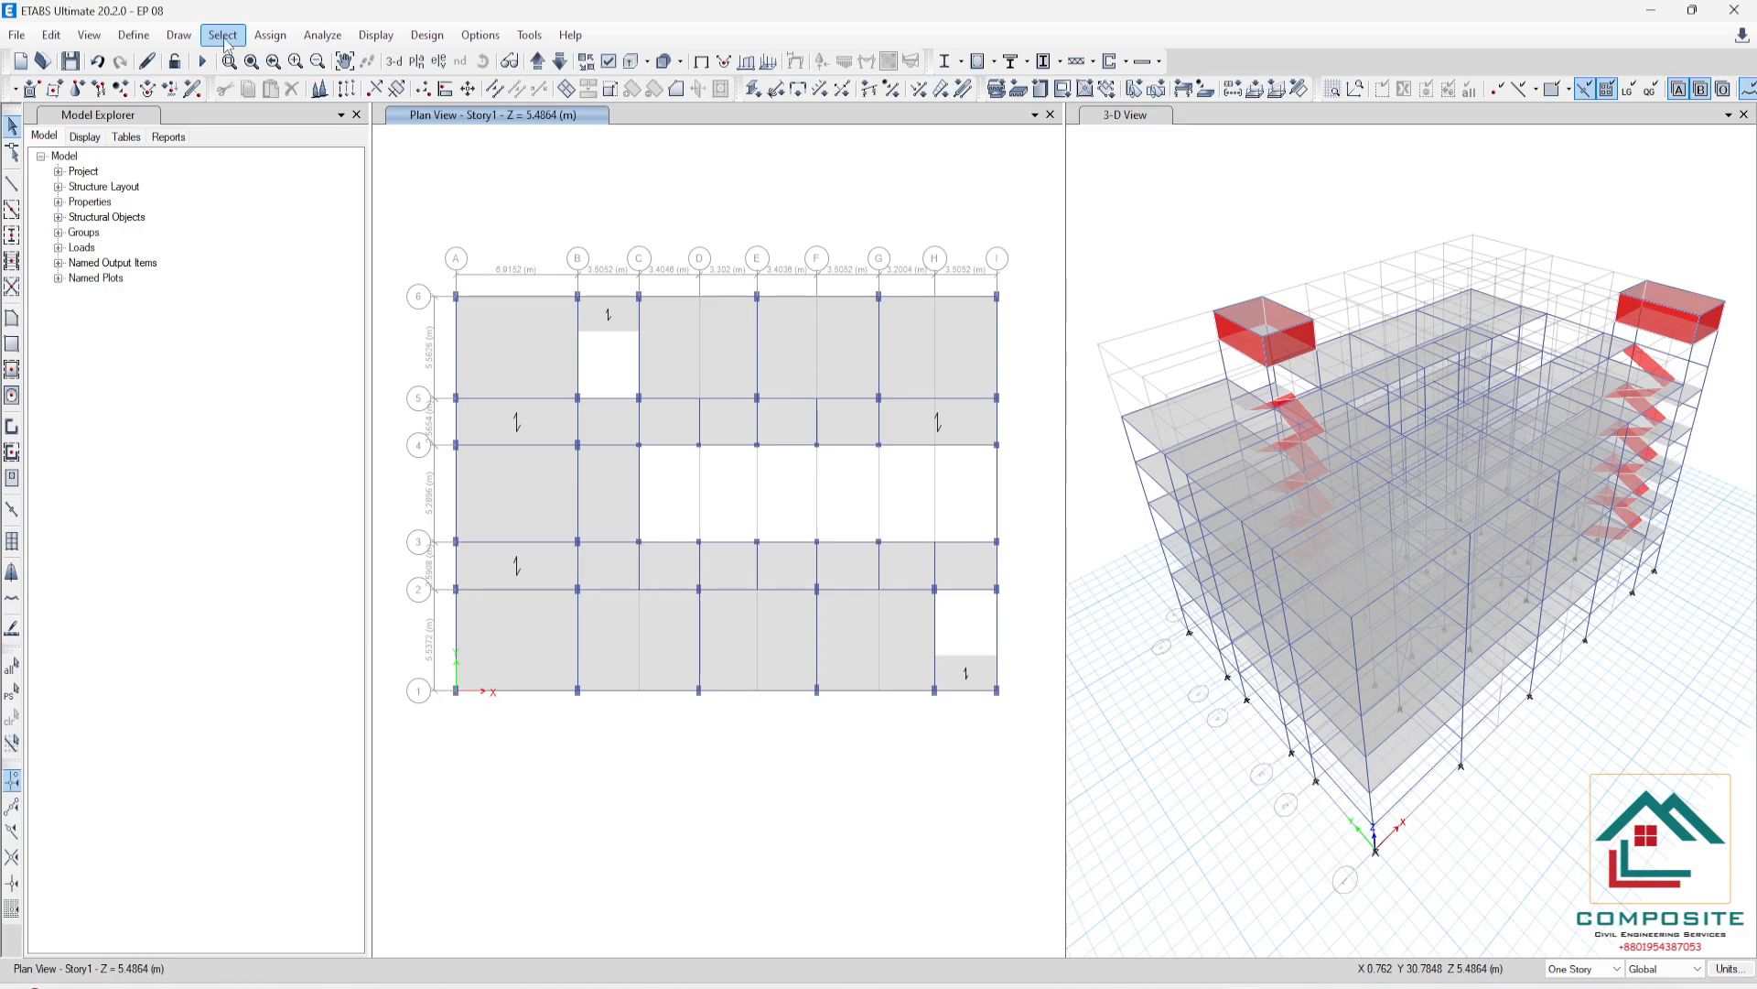
click(223, 37)
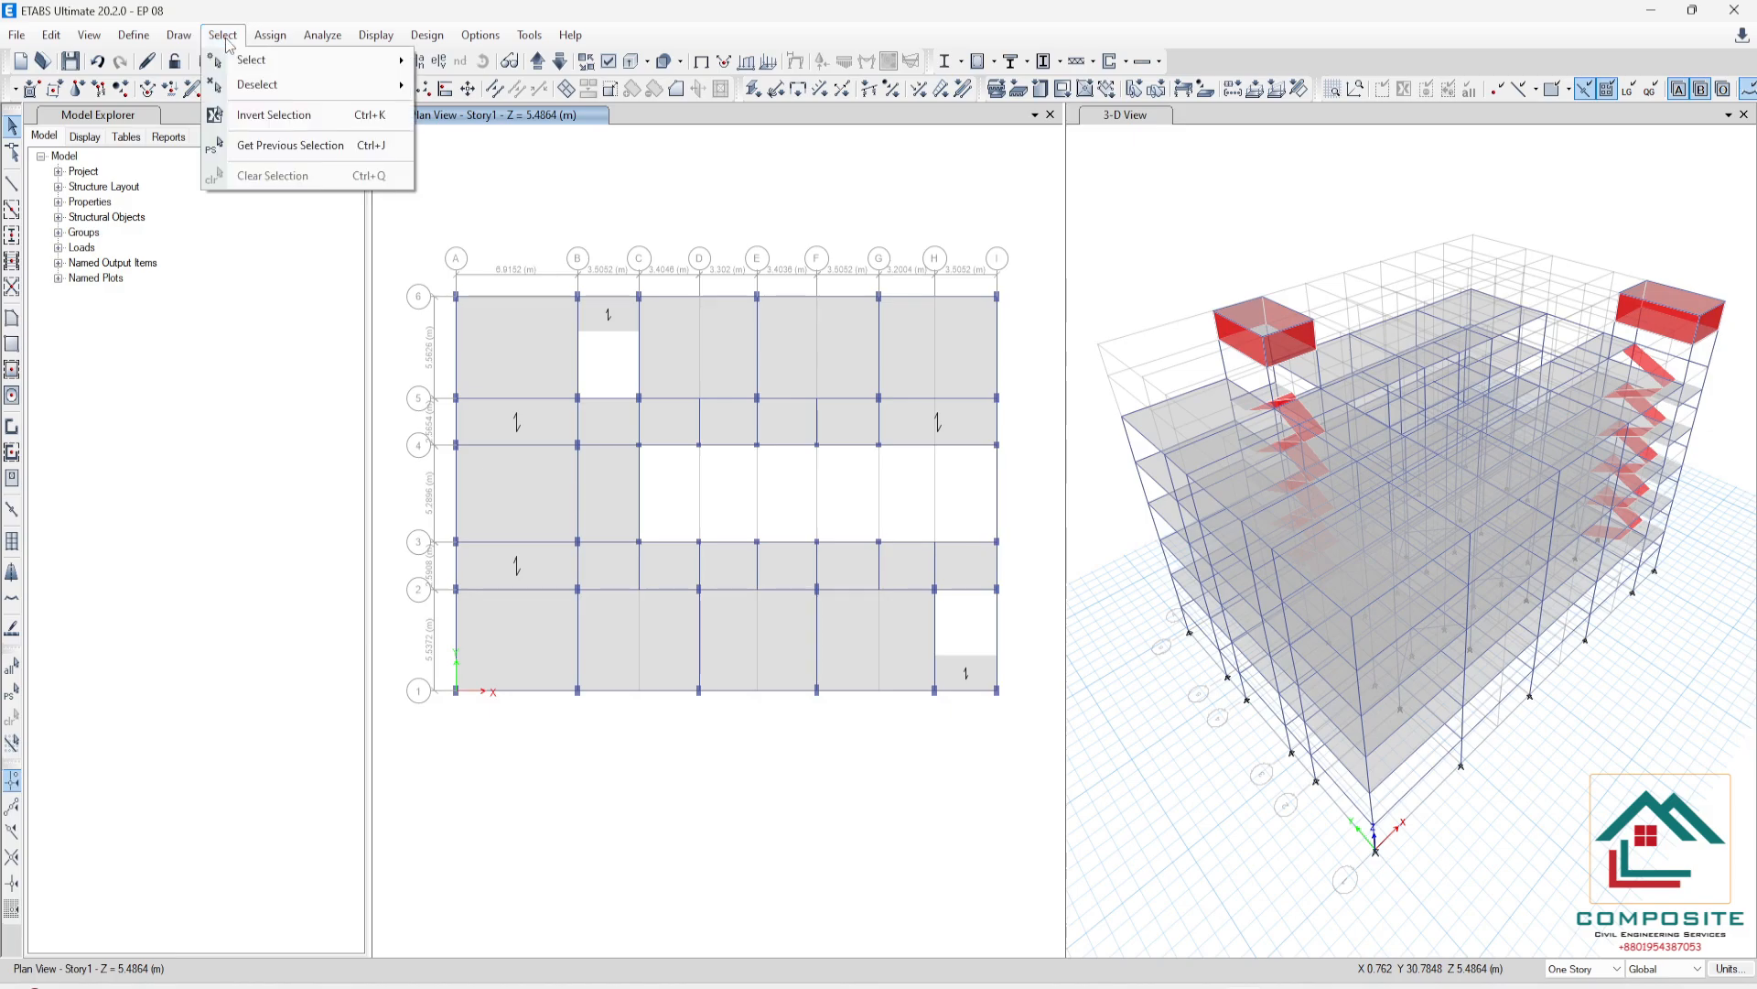
mouse_move(252, 60)
mouse_move(531, 168)
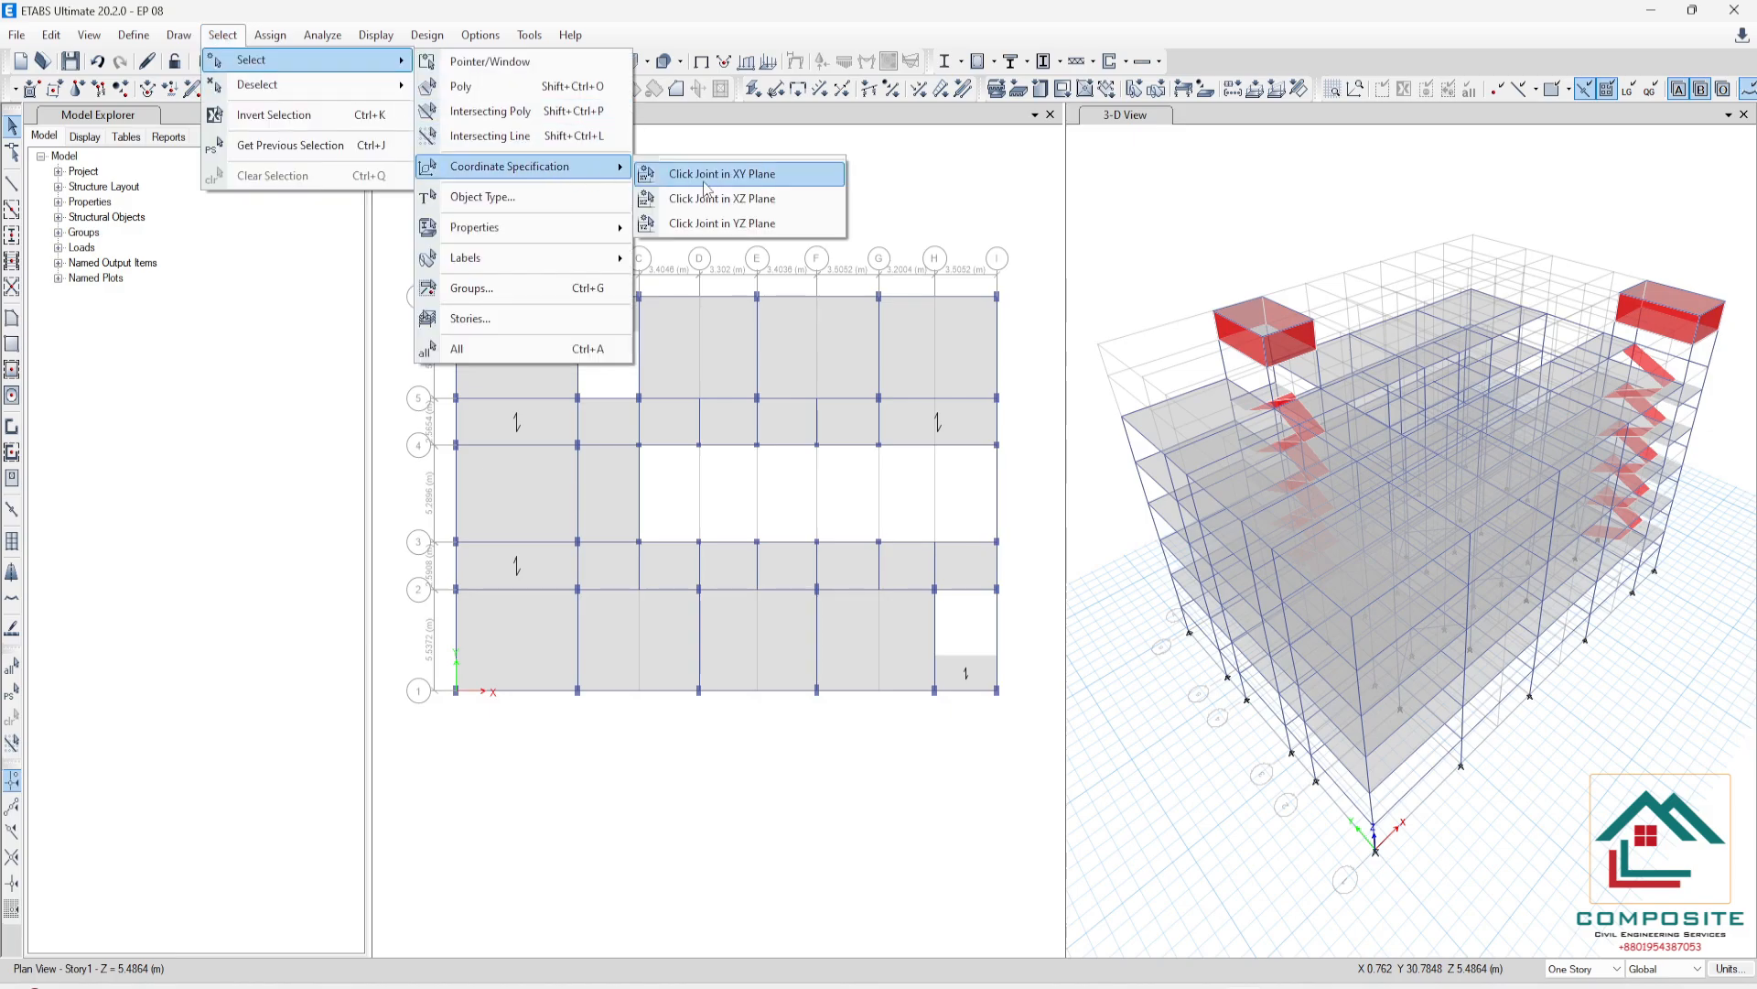
click(723, 174)
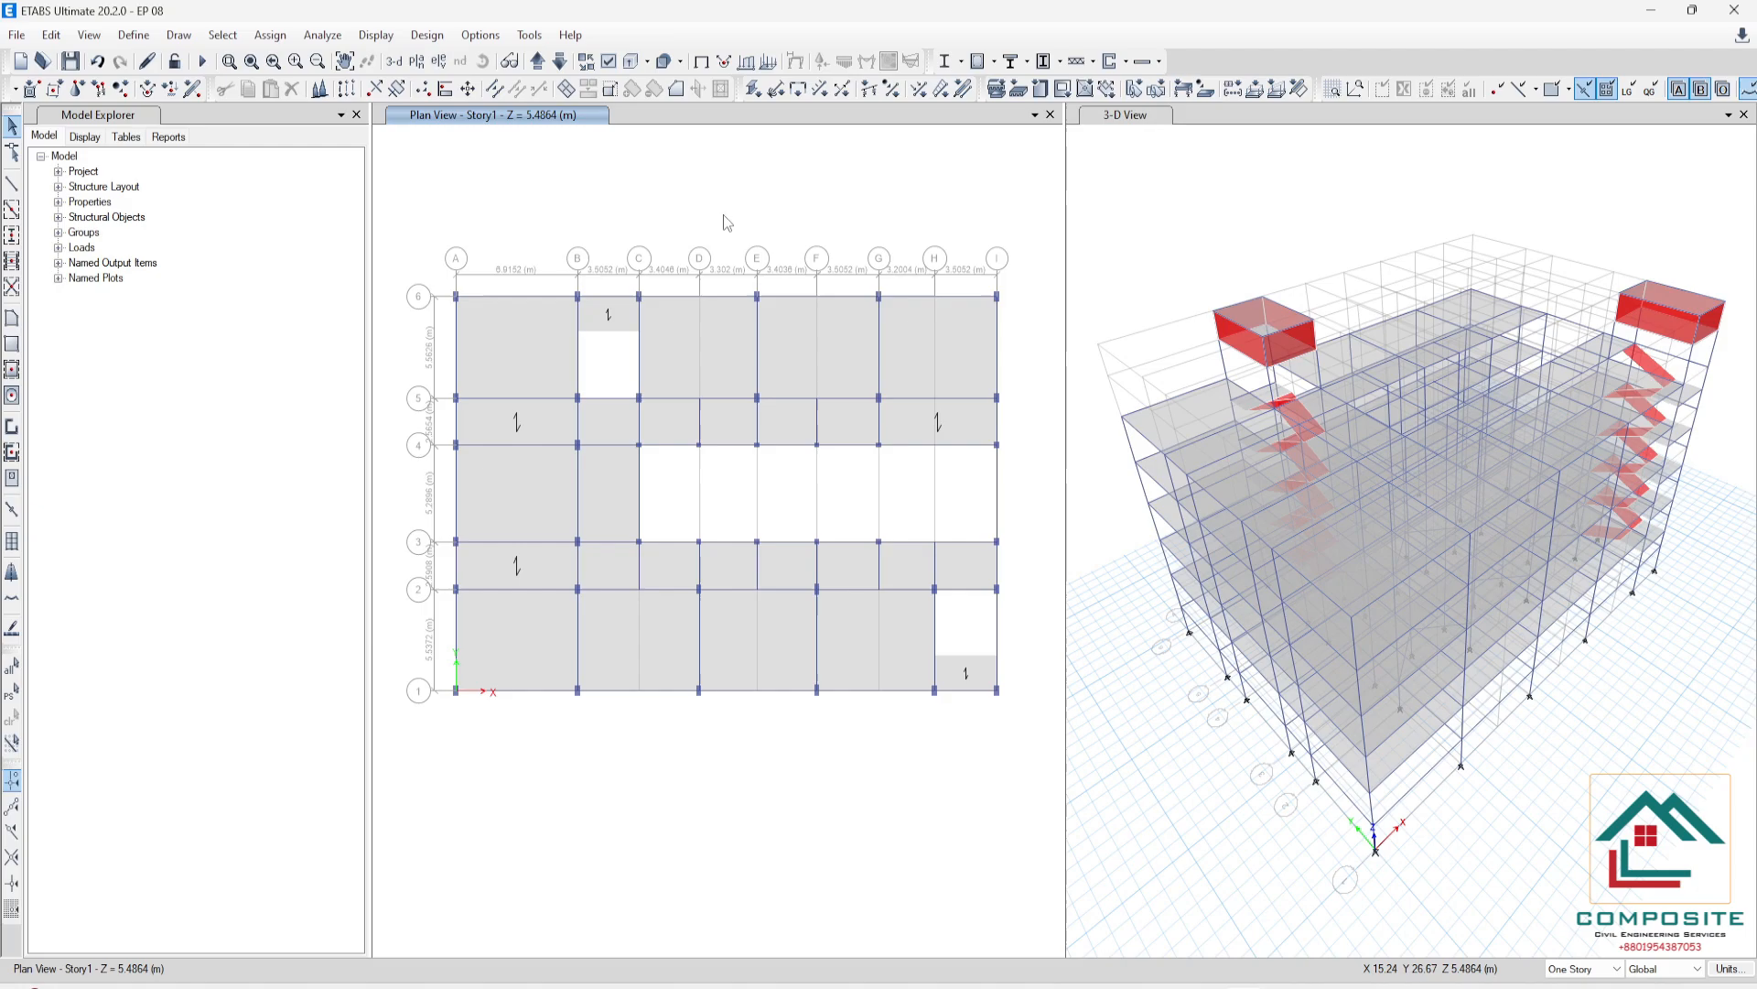
click(758, 299)
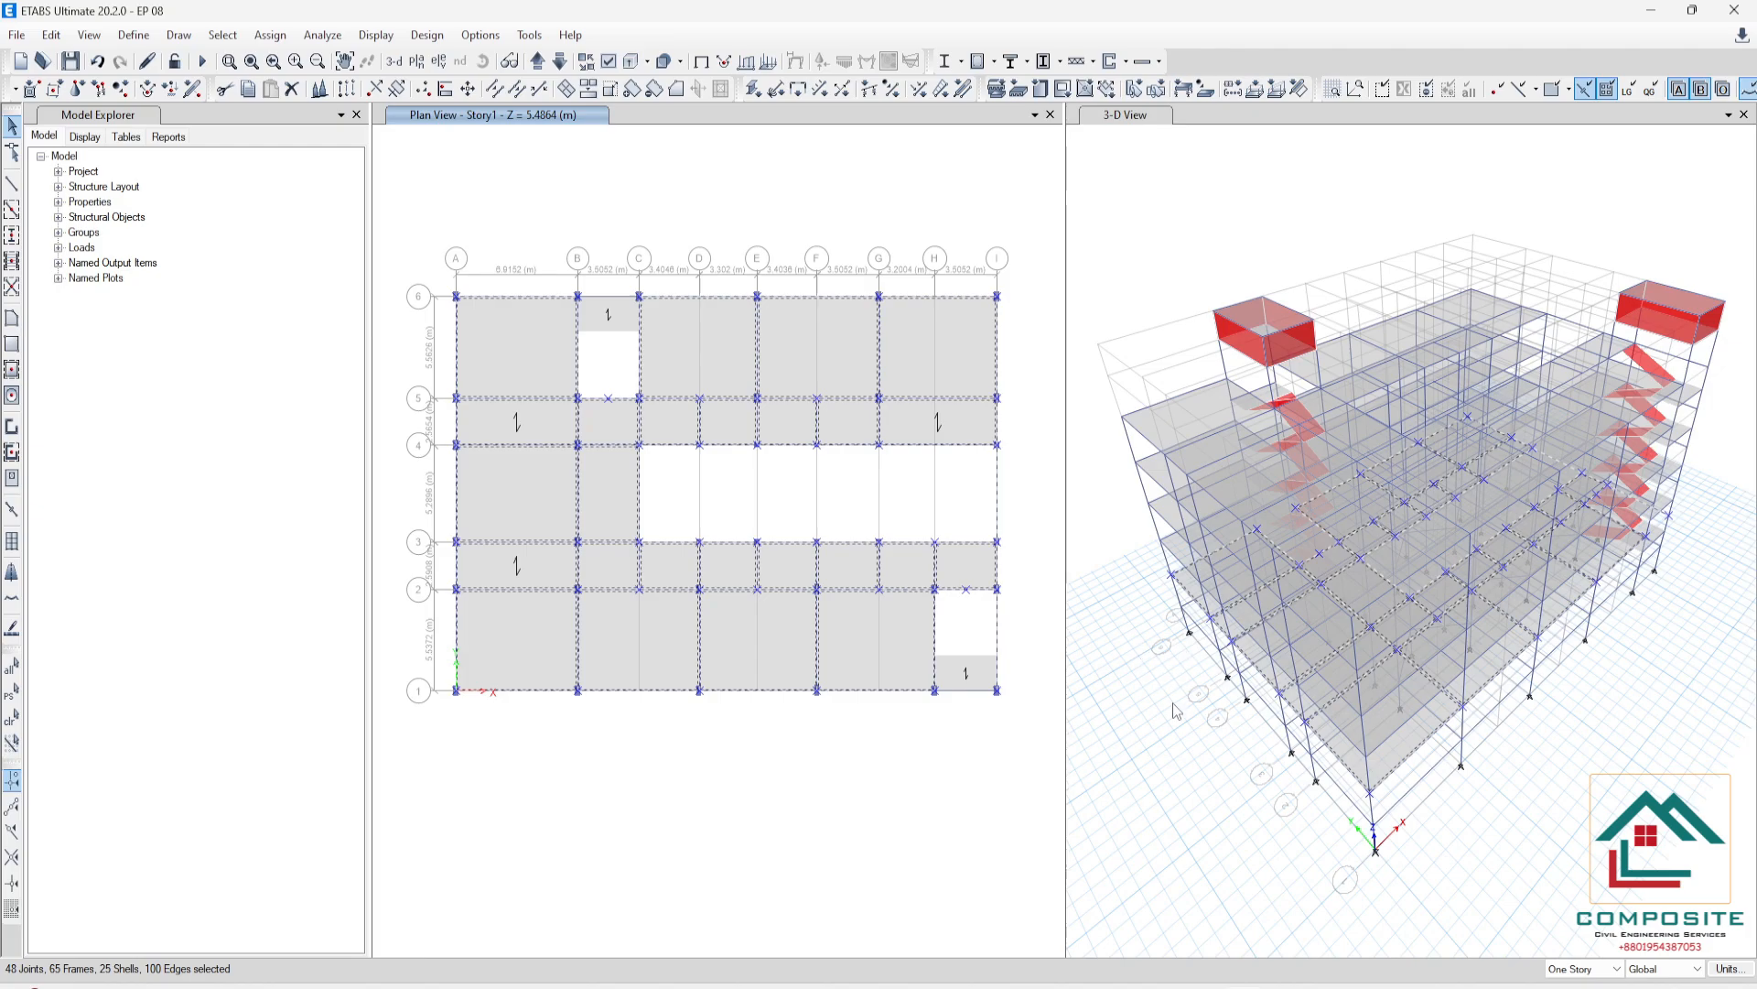
- Assign diaphragm D1 to the selected Story1 shells
click(270, 34)
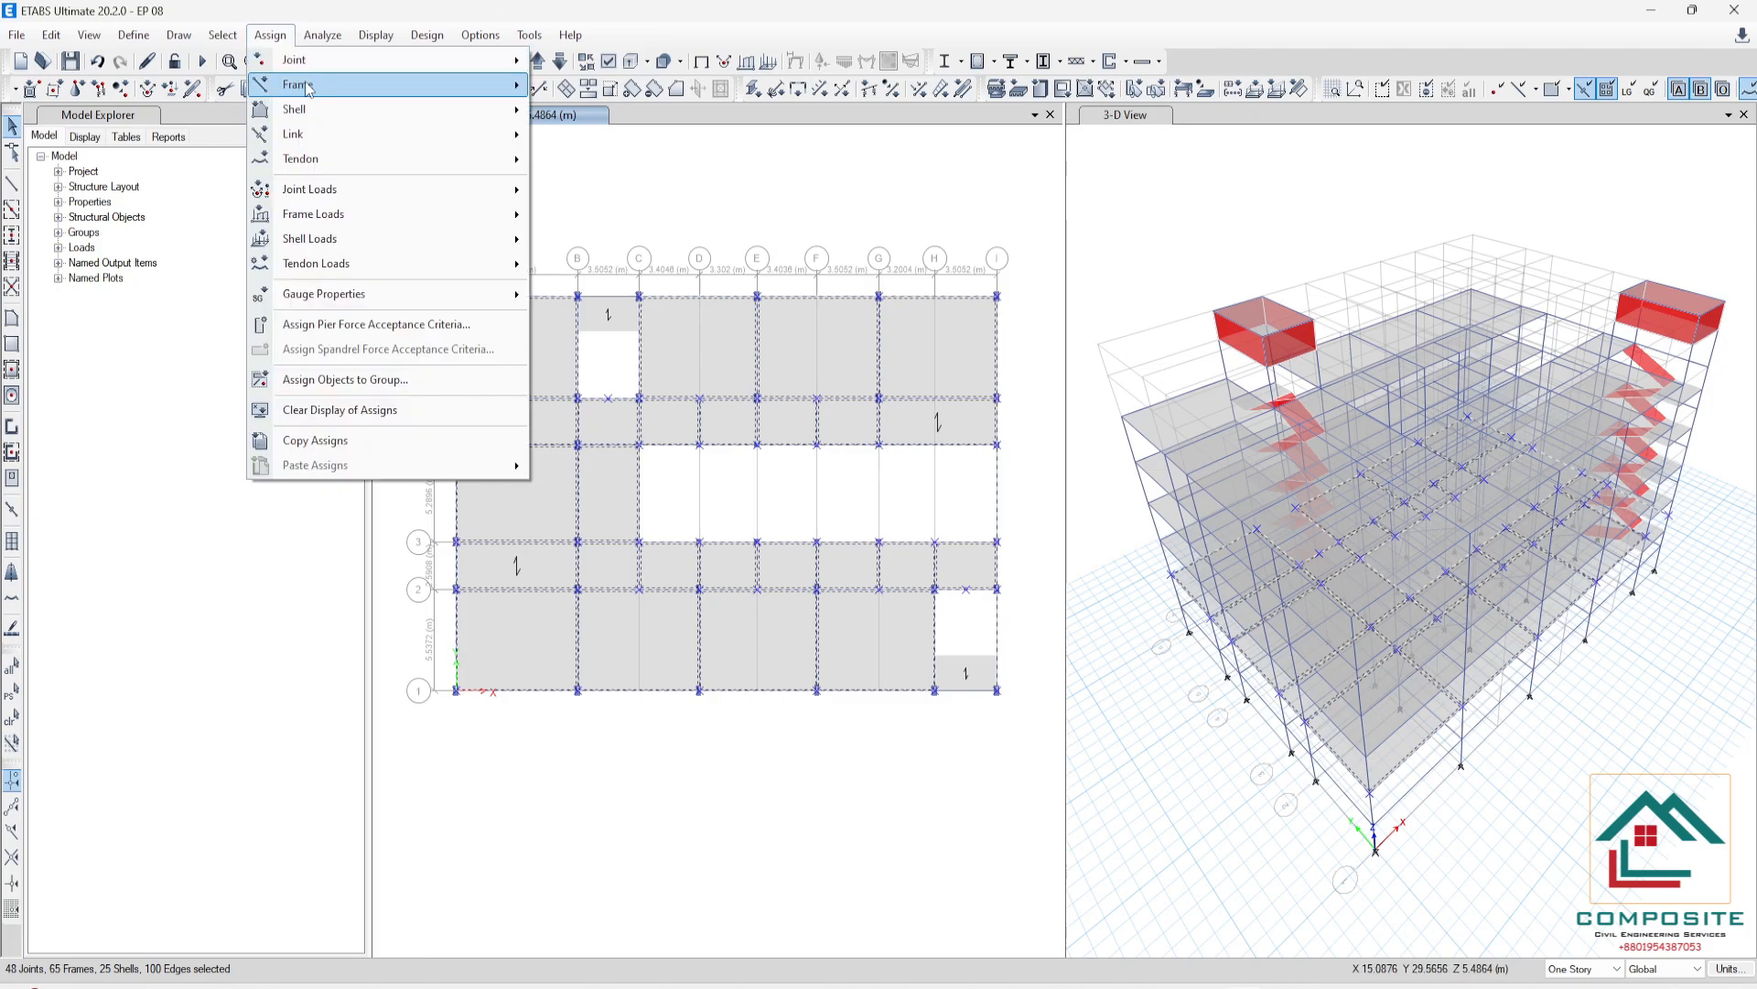
mouse_move(443, 115)
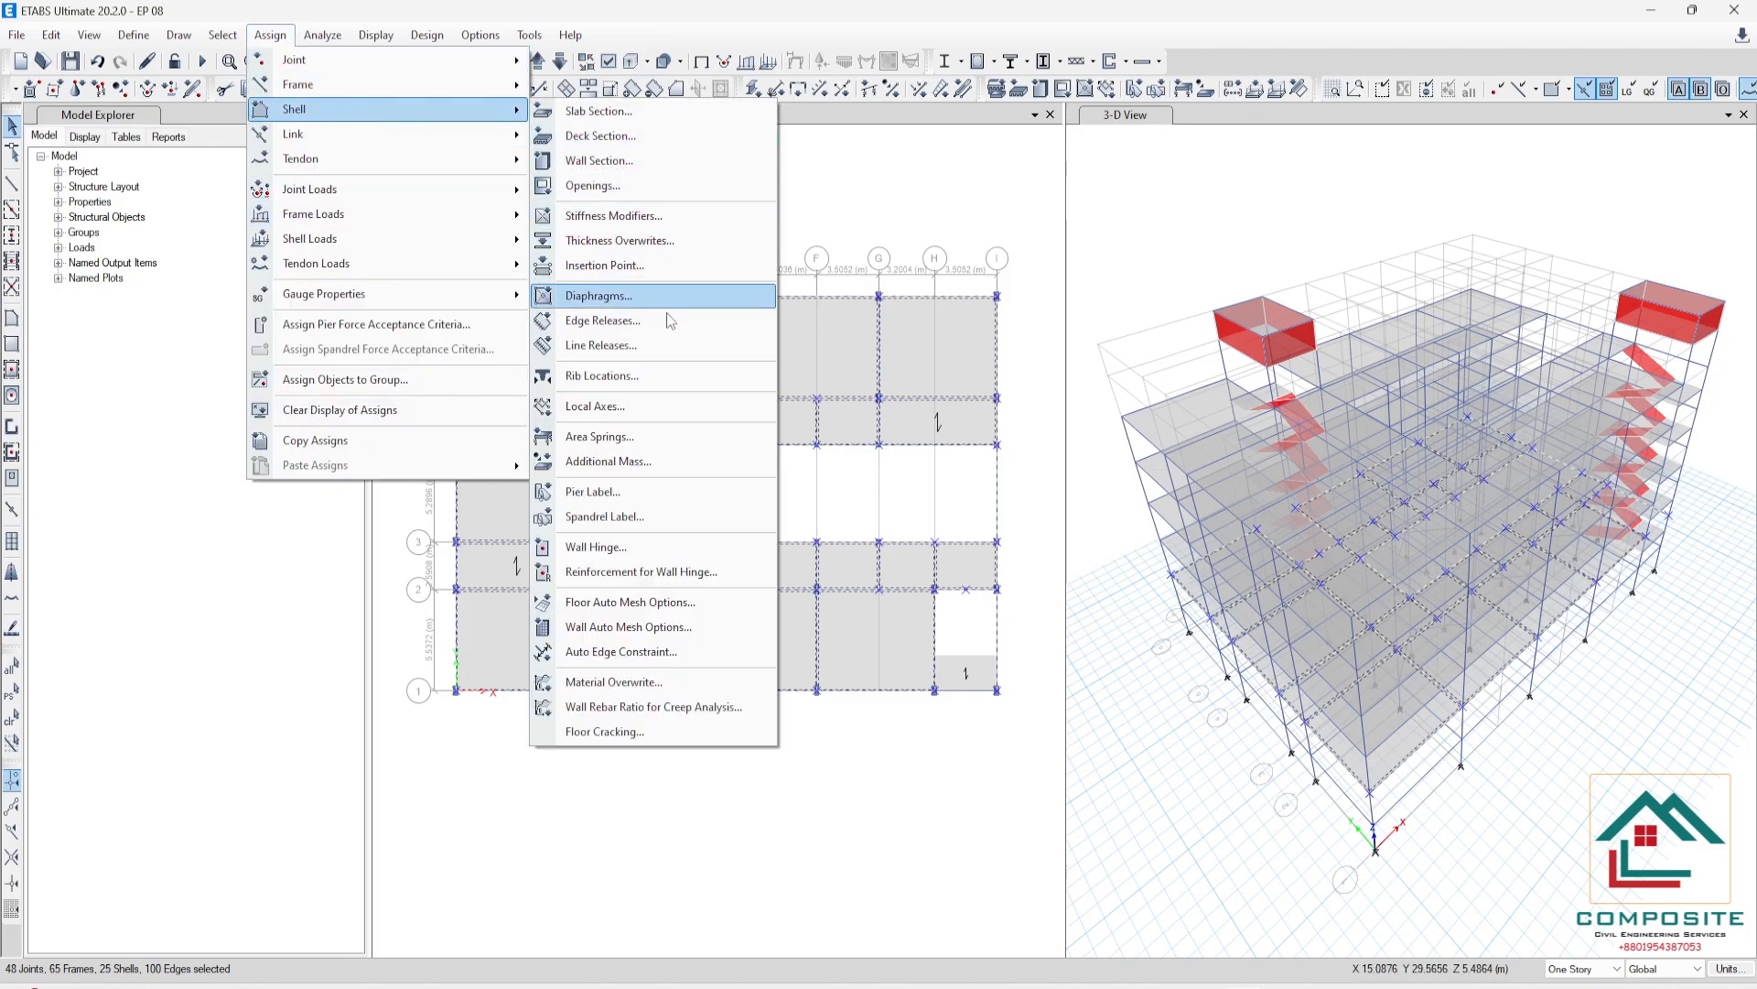
click(640, 304)
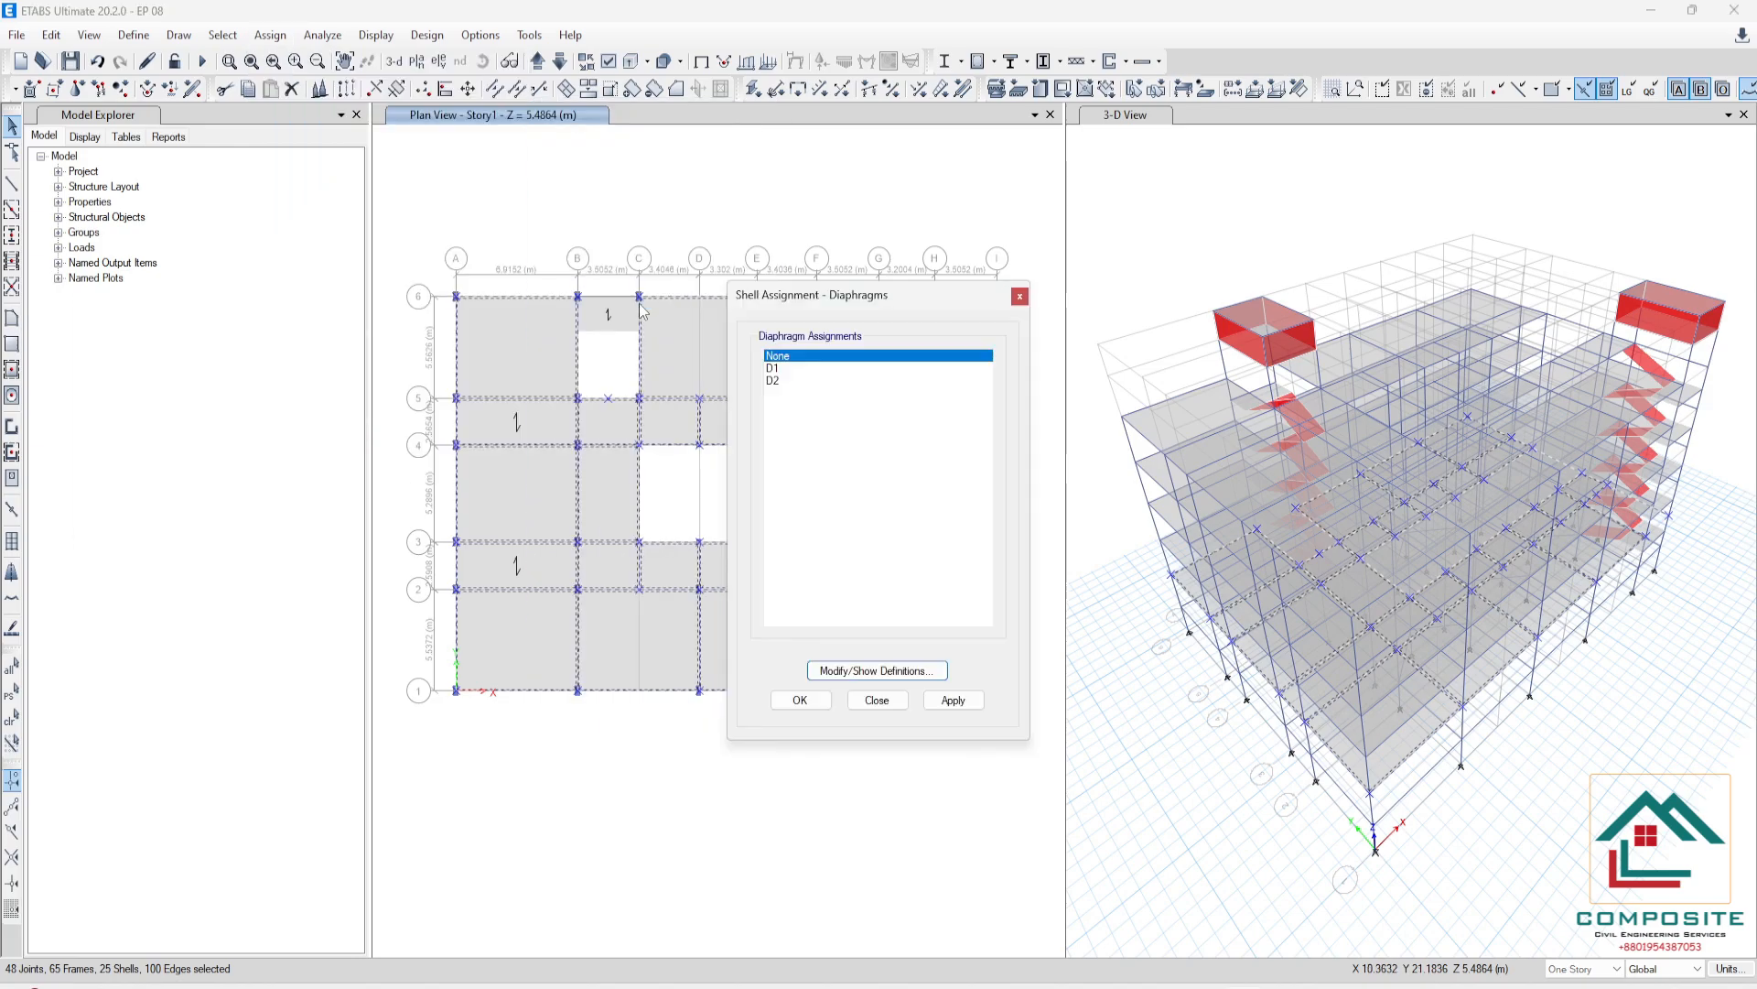
drag(912, 294, 1298, 297)
click(1203, 370)
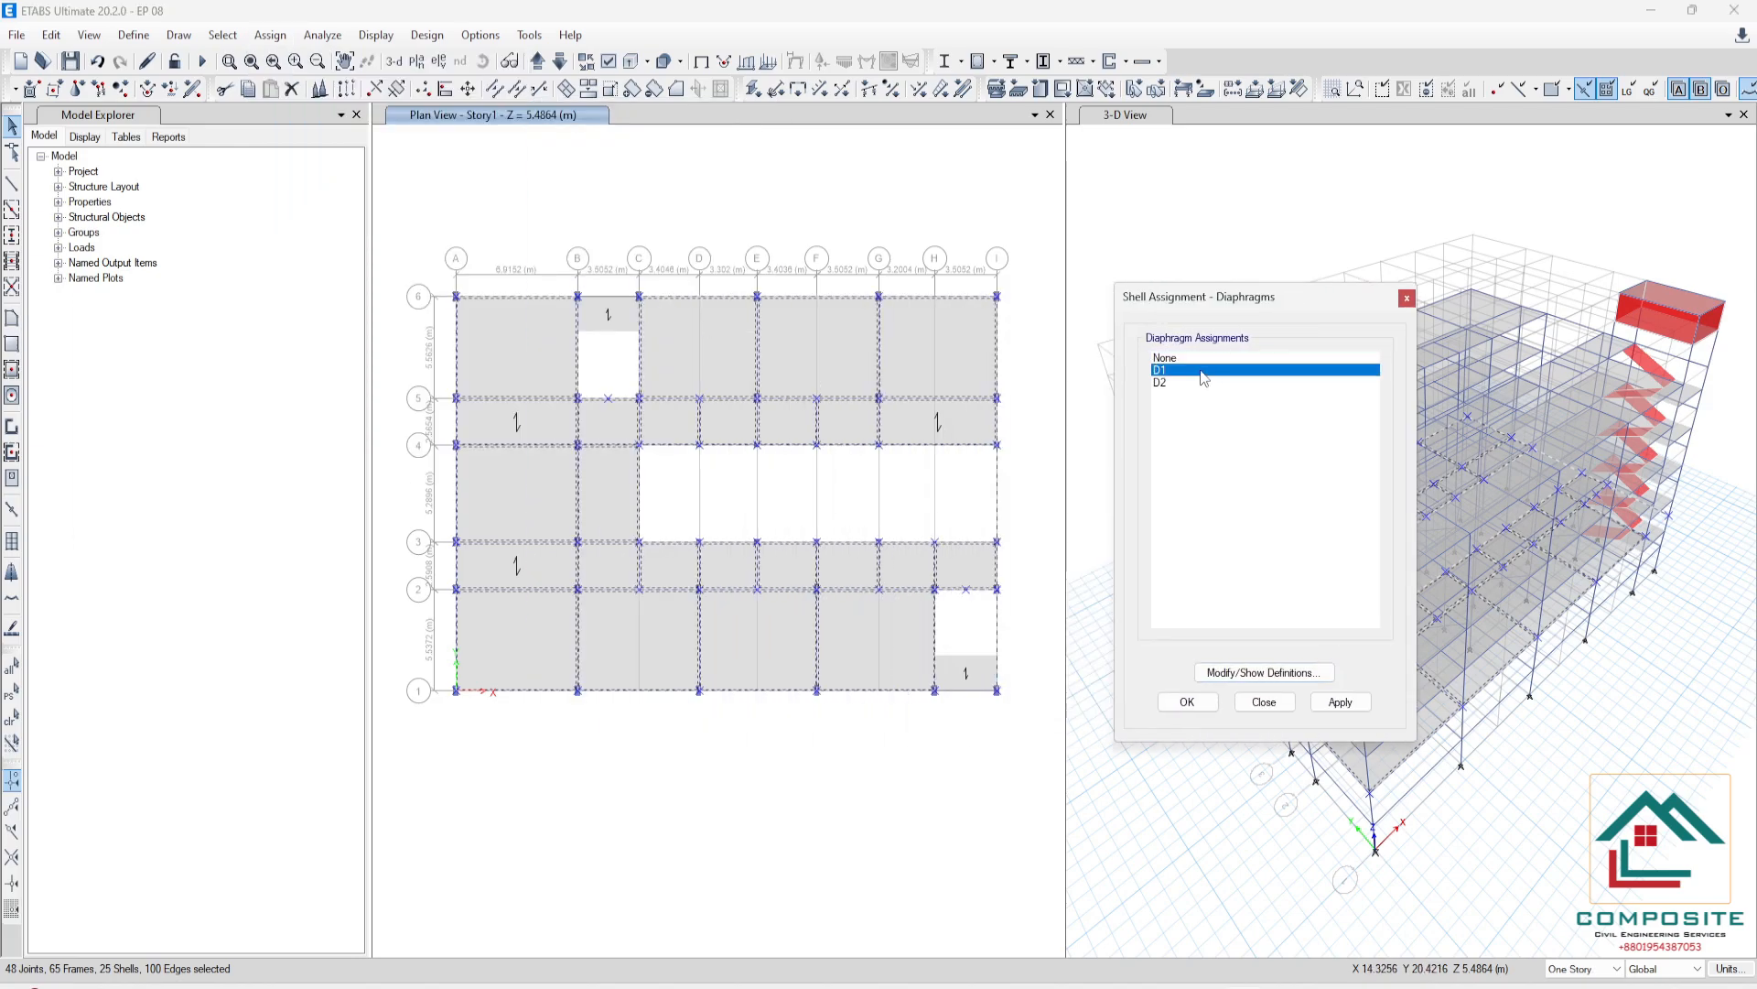
click(1323, 700)
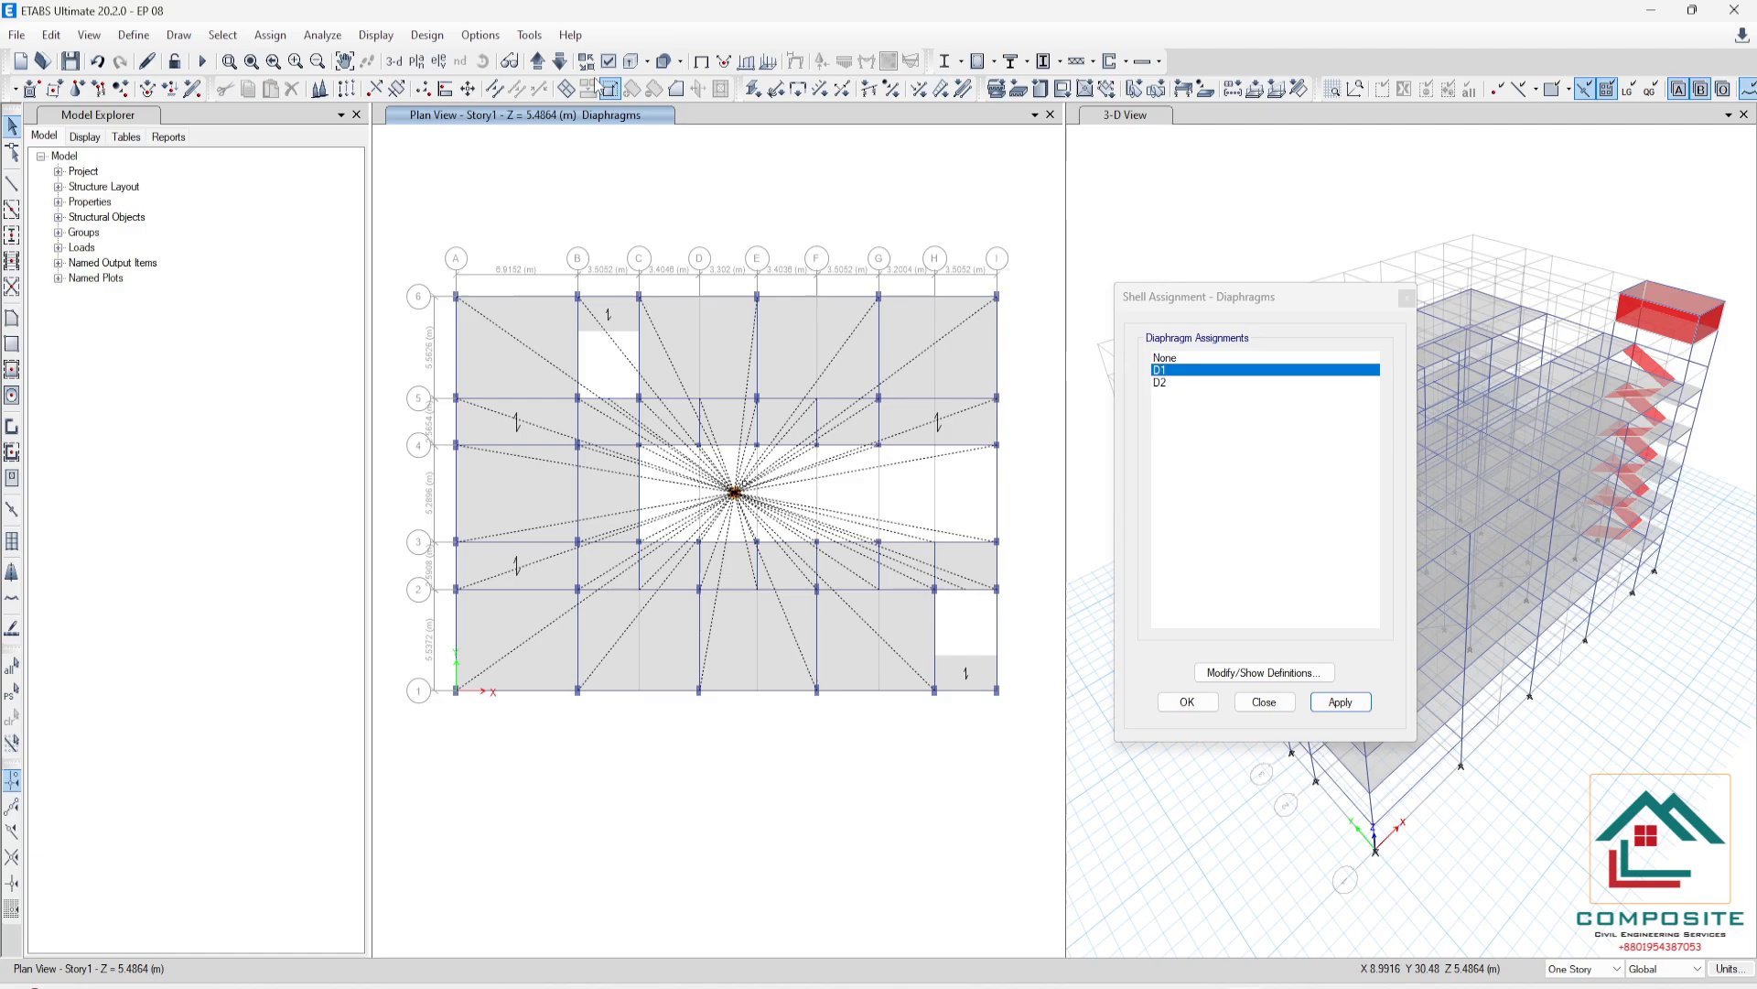
- Move up to Story2, select all its objects by picking a joint in the XY plane, and assign diaphragm D1
click(537, 64)
click(222, 35)
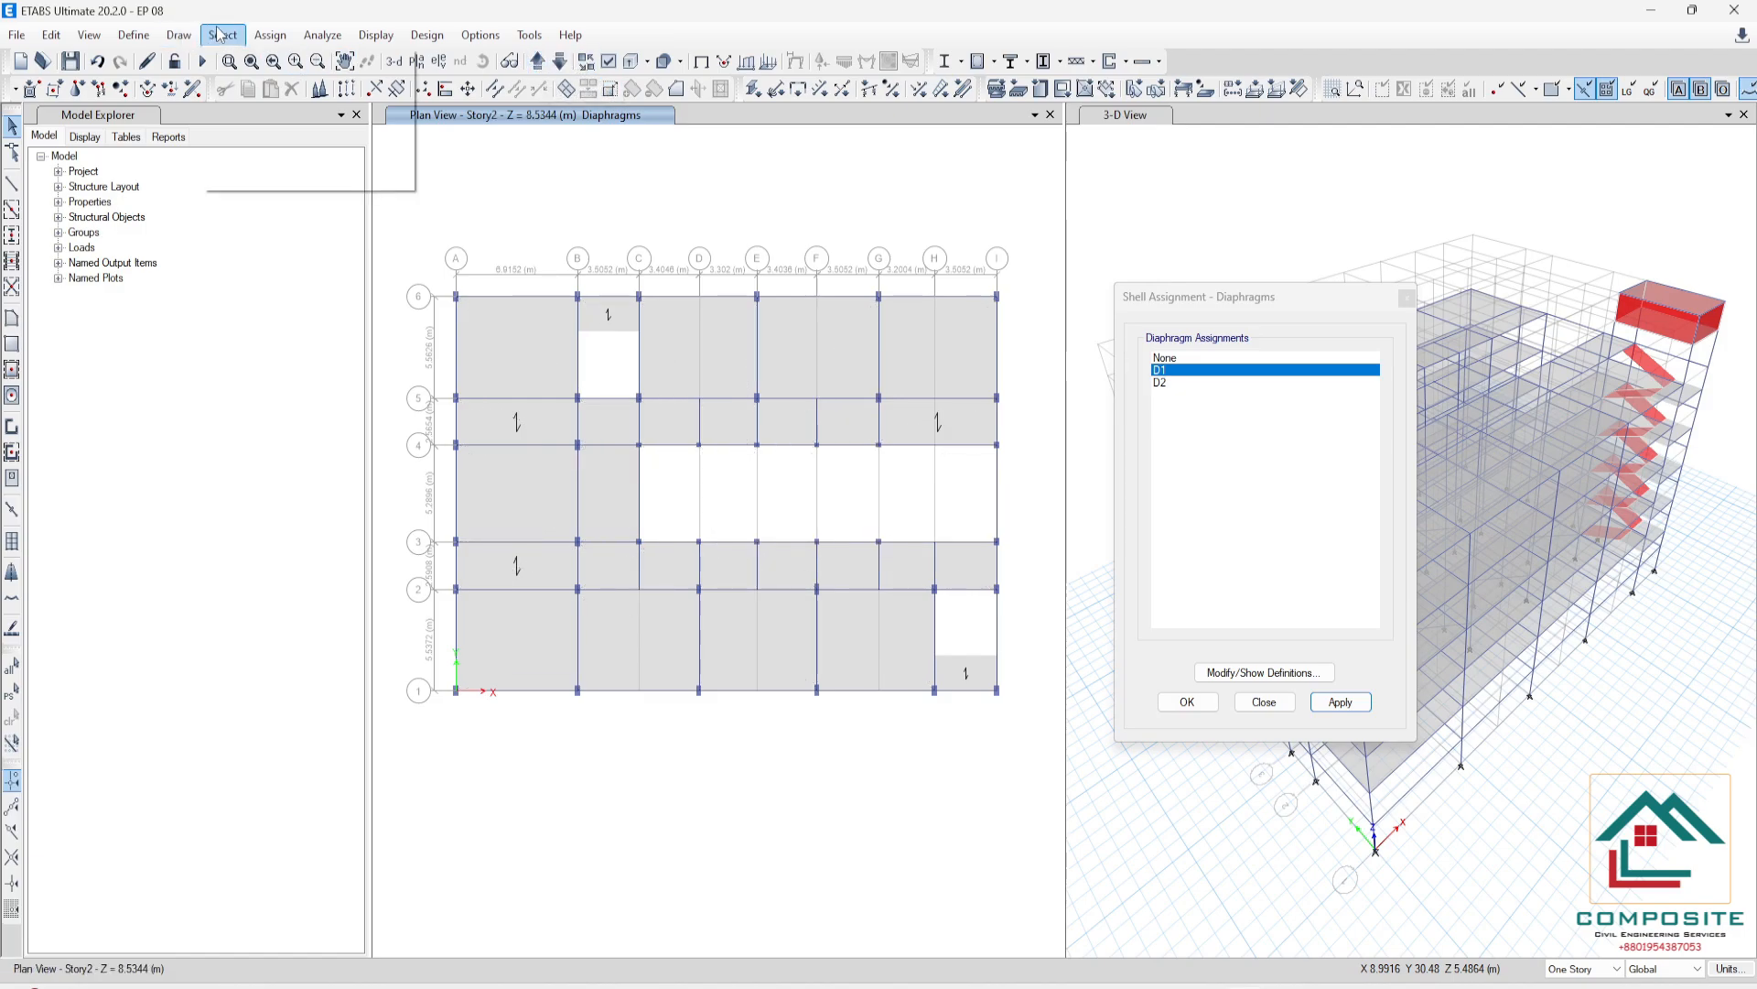
mouse_move(274, 60)
mouse_move(595, 164)
click(733, 173)
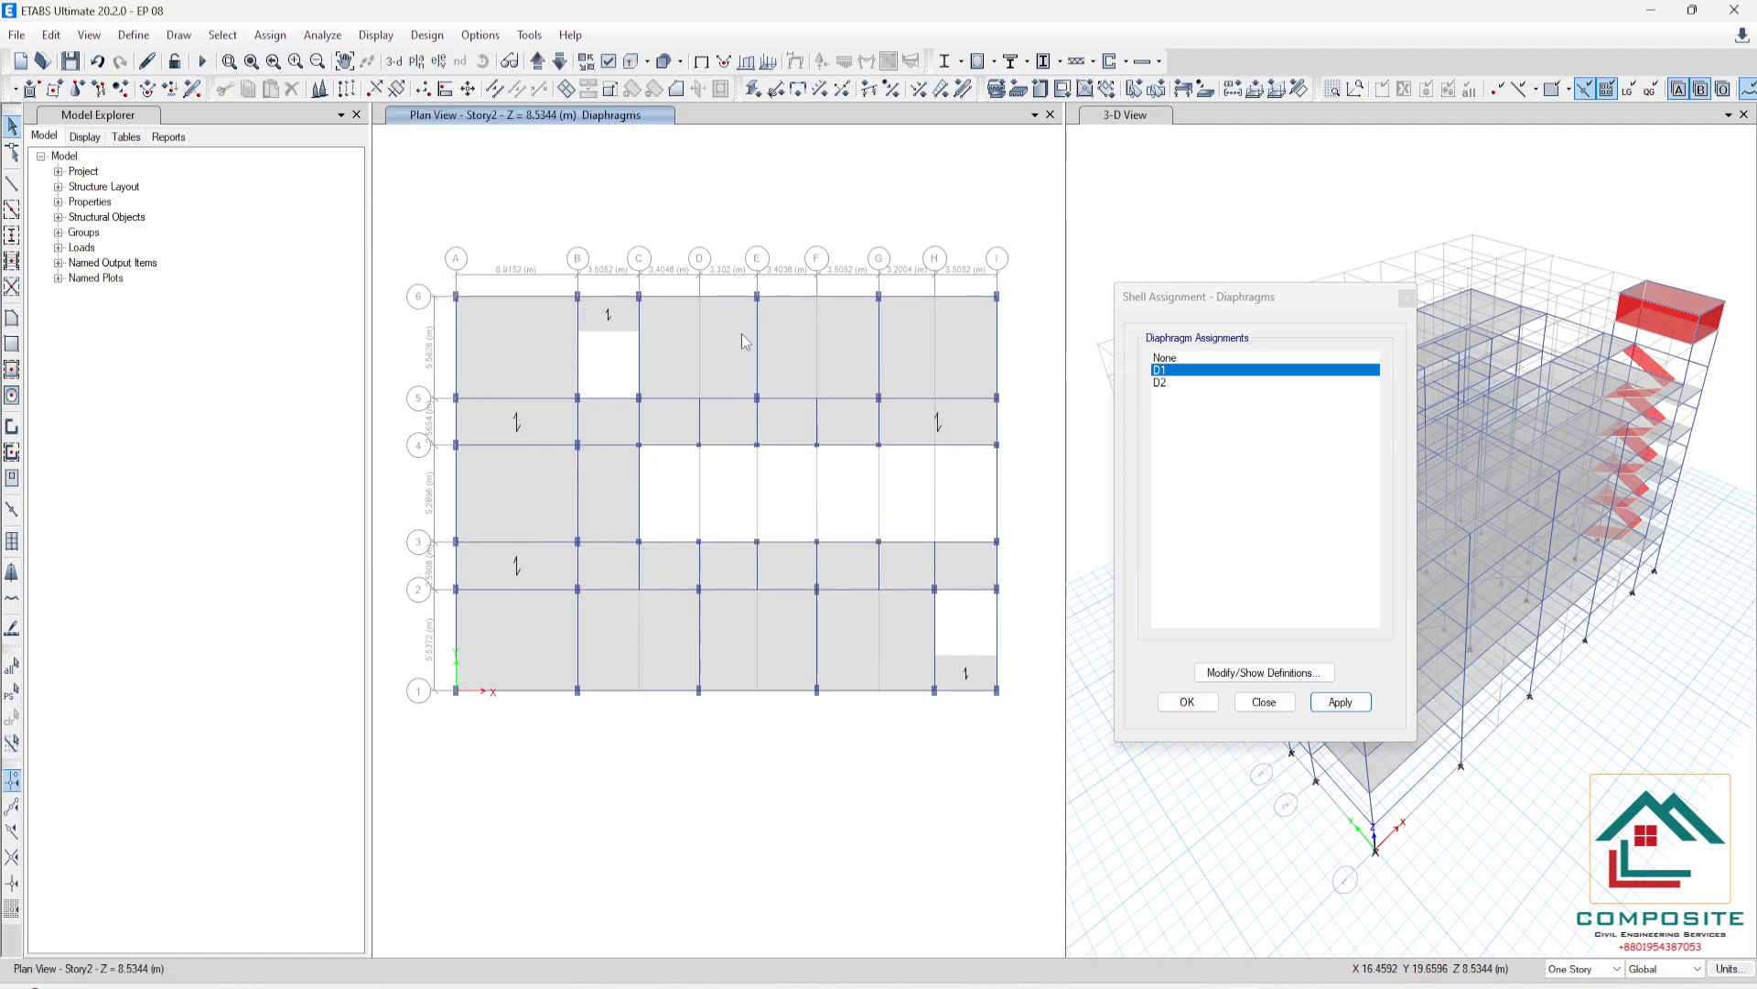
click(640, 295)
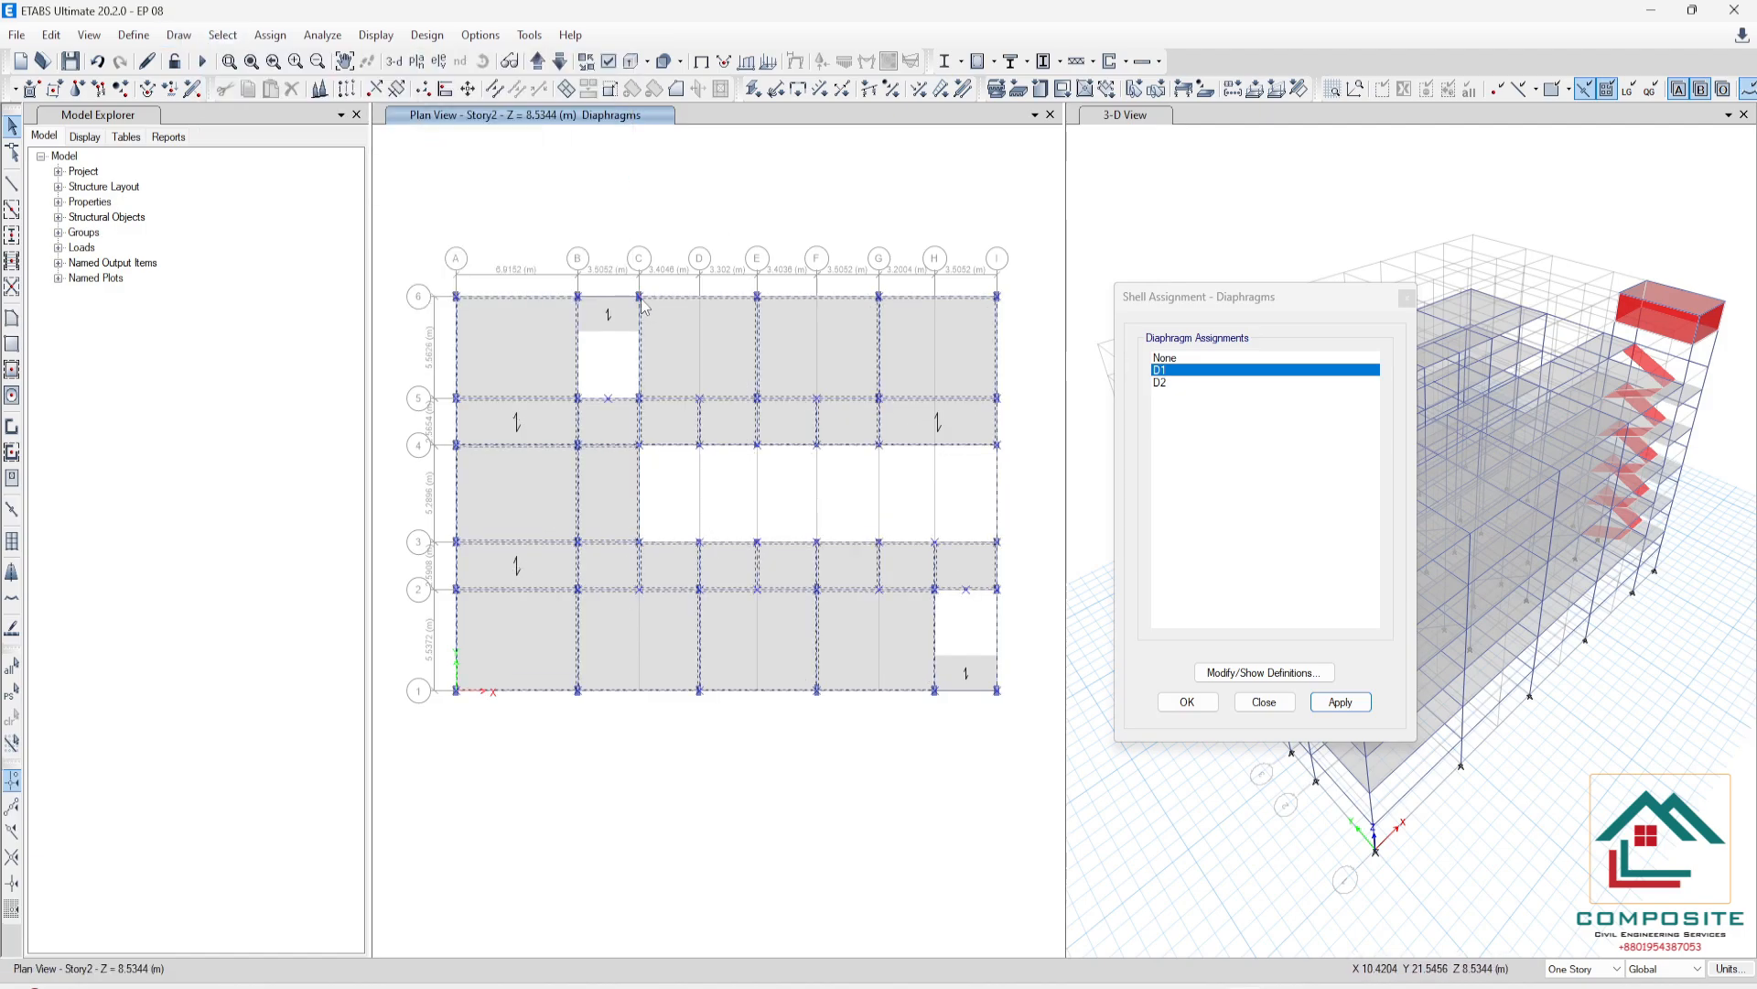
click(1341, 702)
- Move up to Story3, select all its objects by picking a joint in the XY plane, and assign diaphragm D1
click(537, 61)
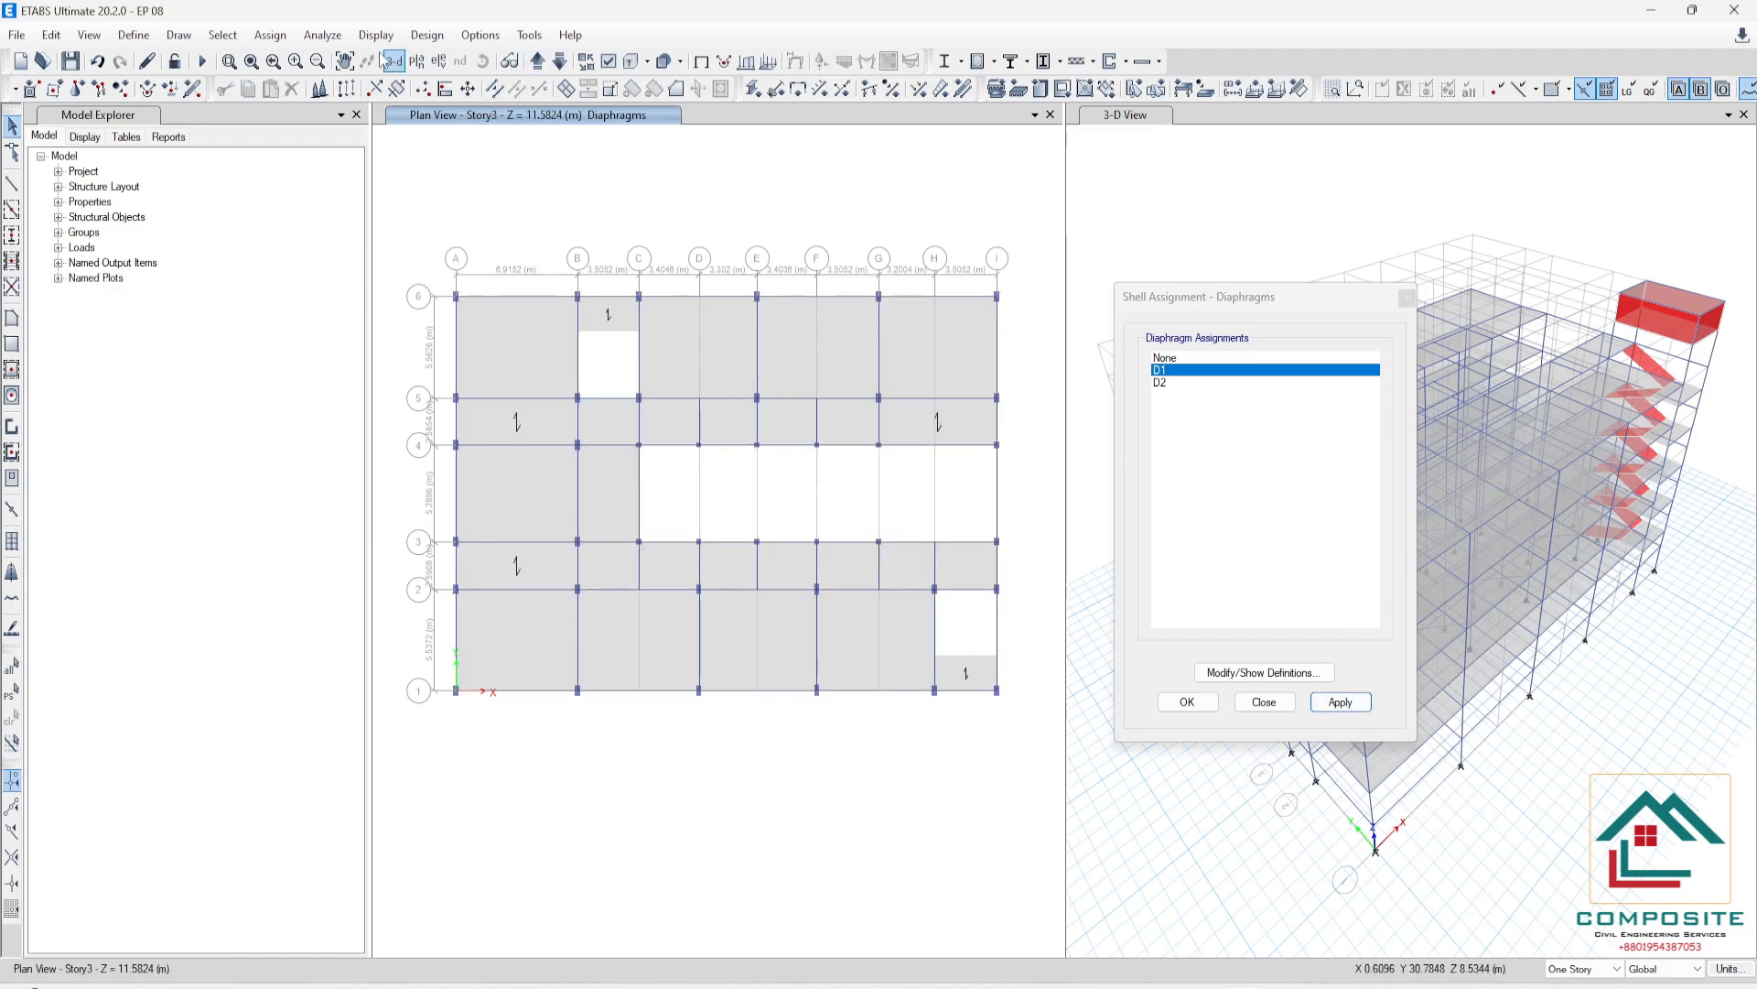
click(222, 35)
mouse_move(274, 60)
mouse_move(596, 164)
click(727, 164)
click(758, 297)
click(1341, 702)
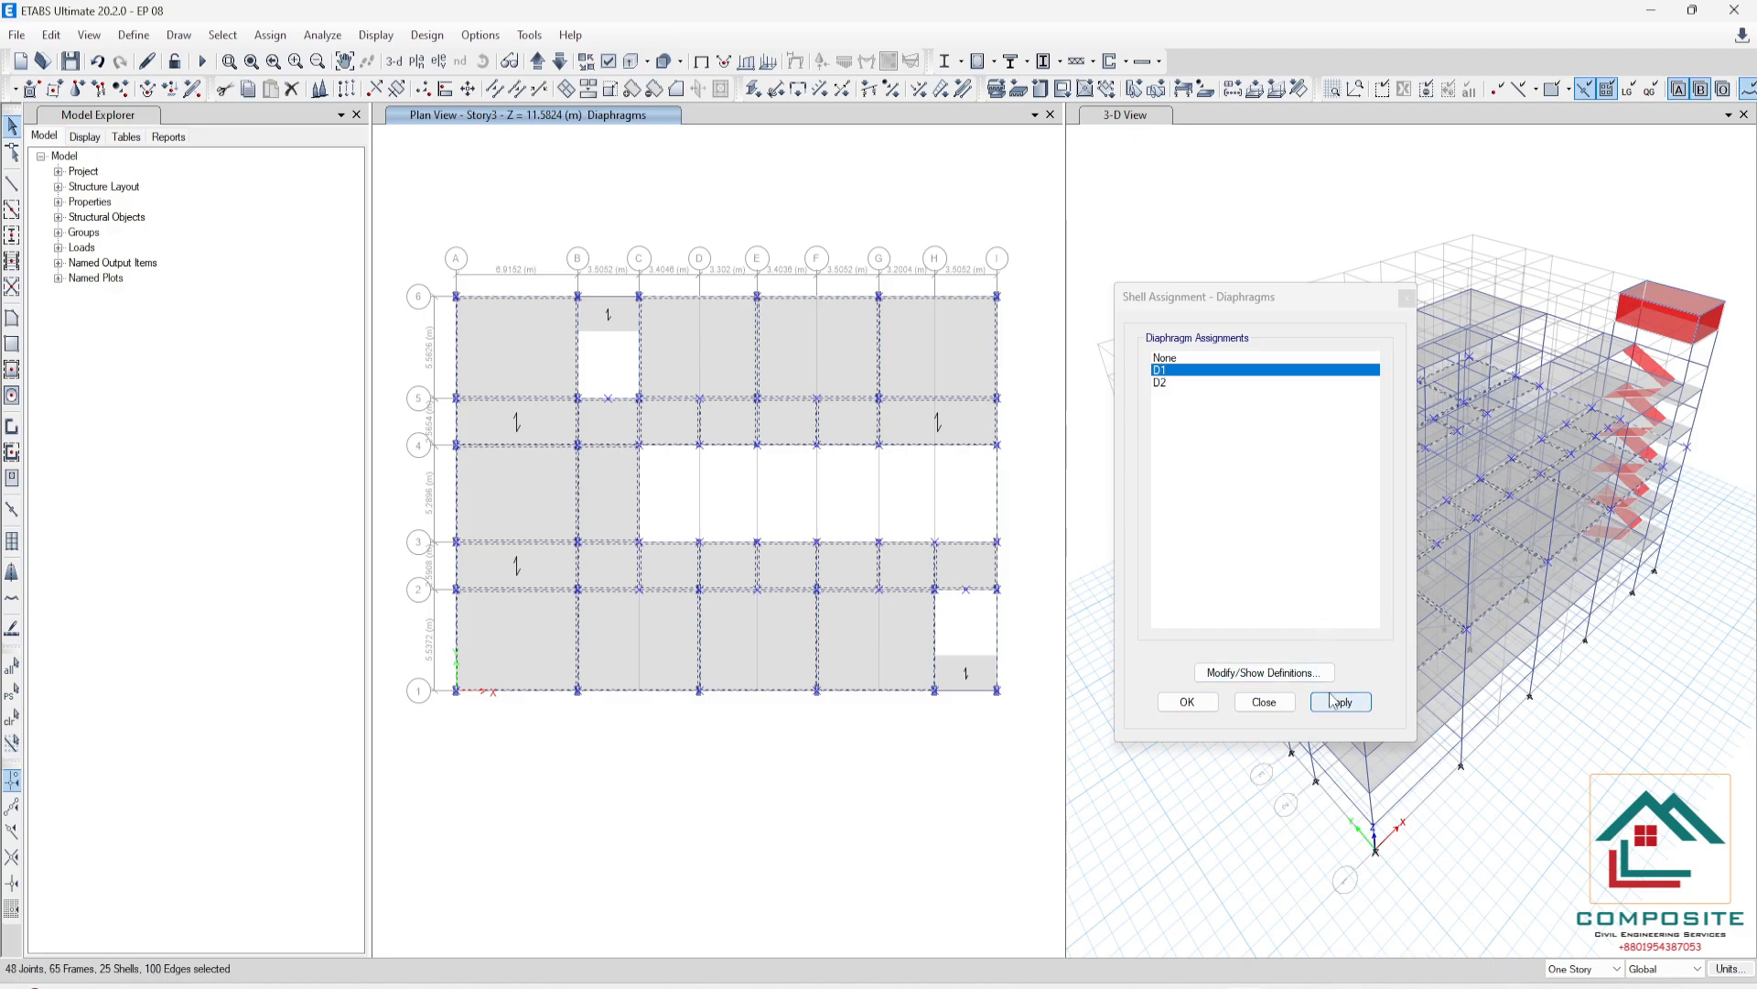
- Move up to Story4, select all its objects by picking a joint in the XY plane, and assign diaphragm D1
click(537, 61)
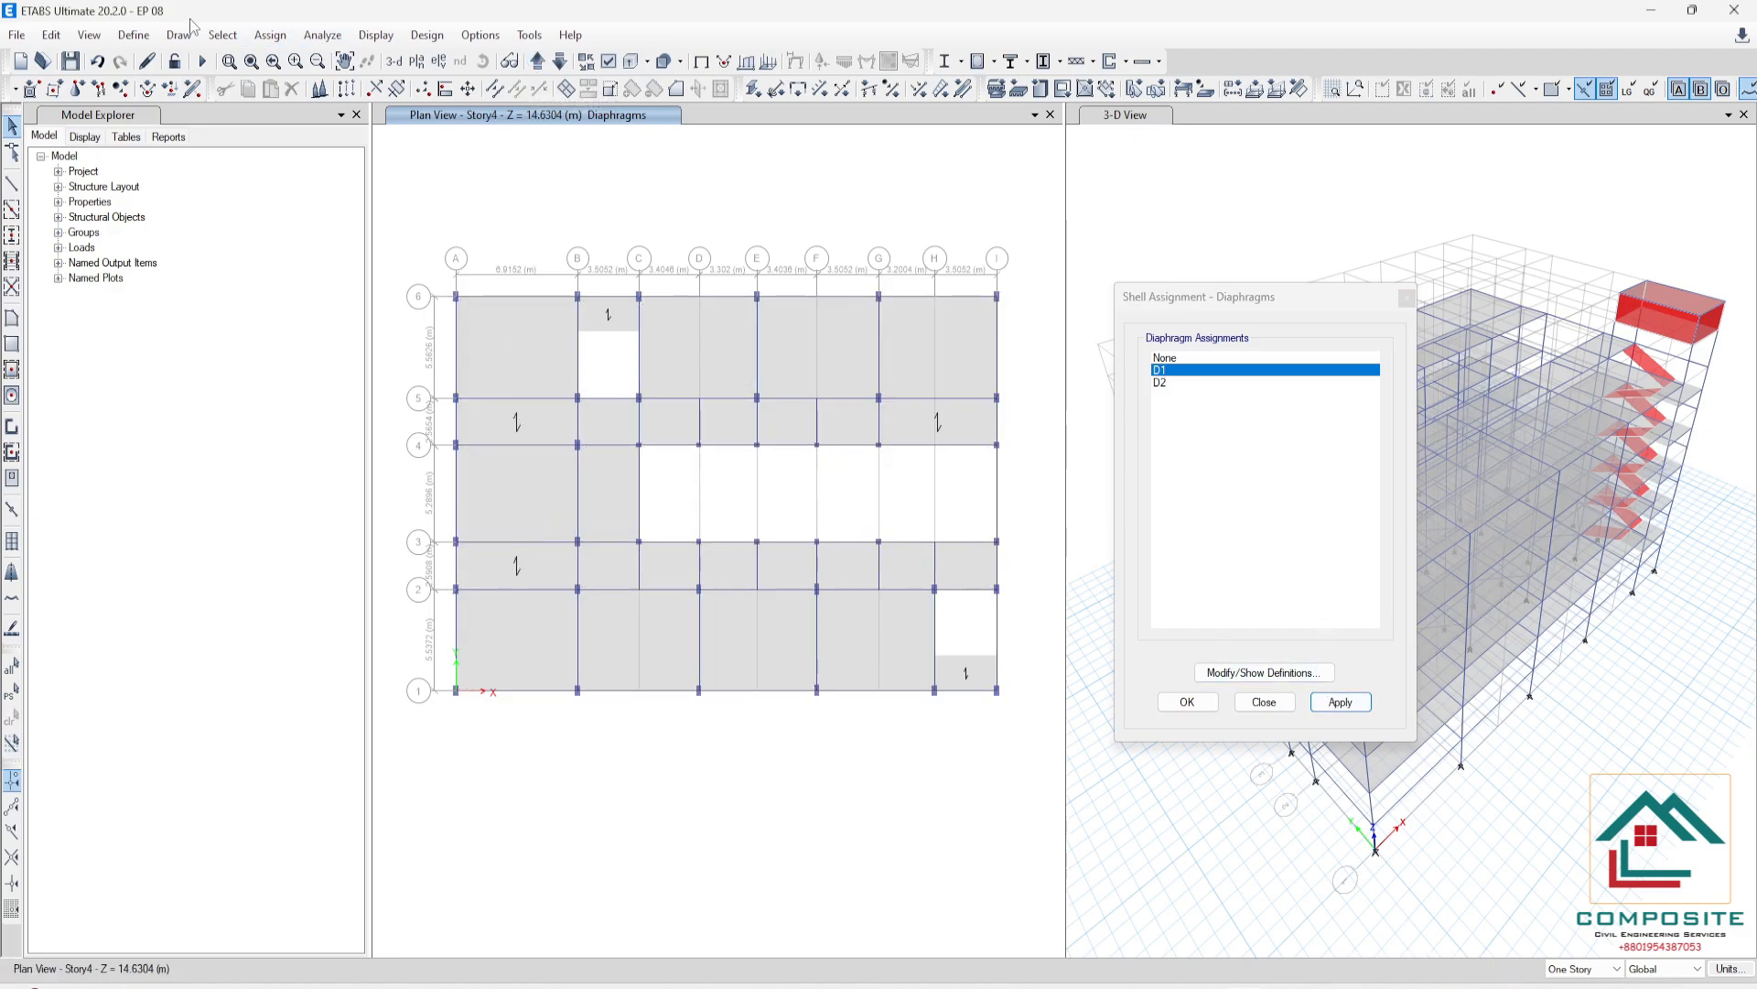
click(223, 35)
mouse_move(274, 60)
mouse_move(596, 165)
click(728, 165)
click(758, 296)
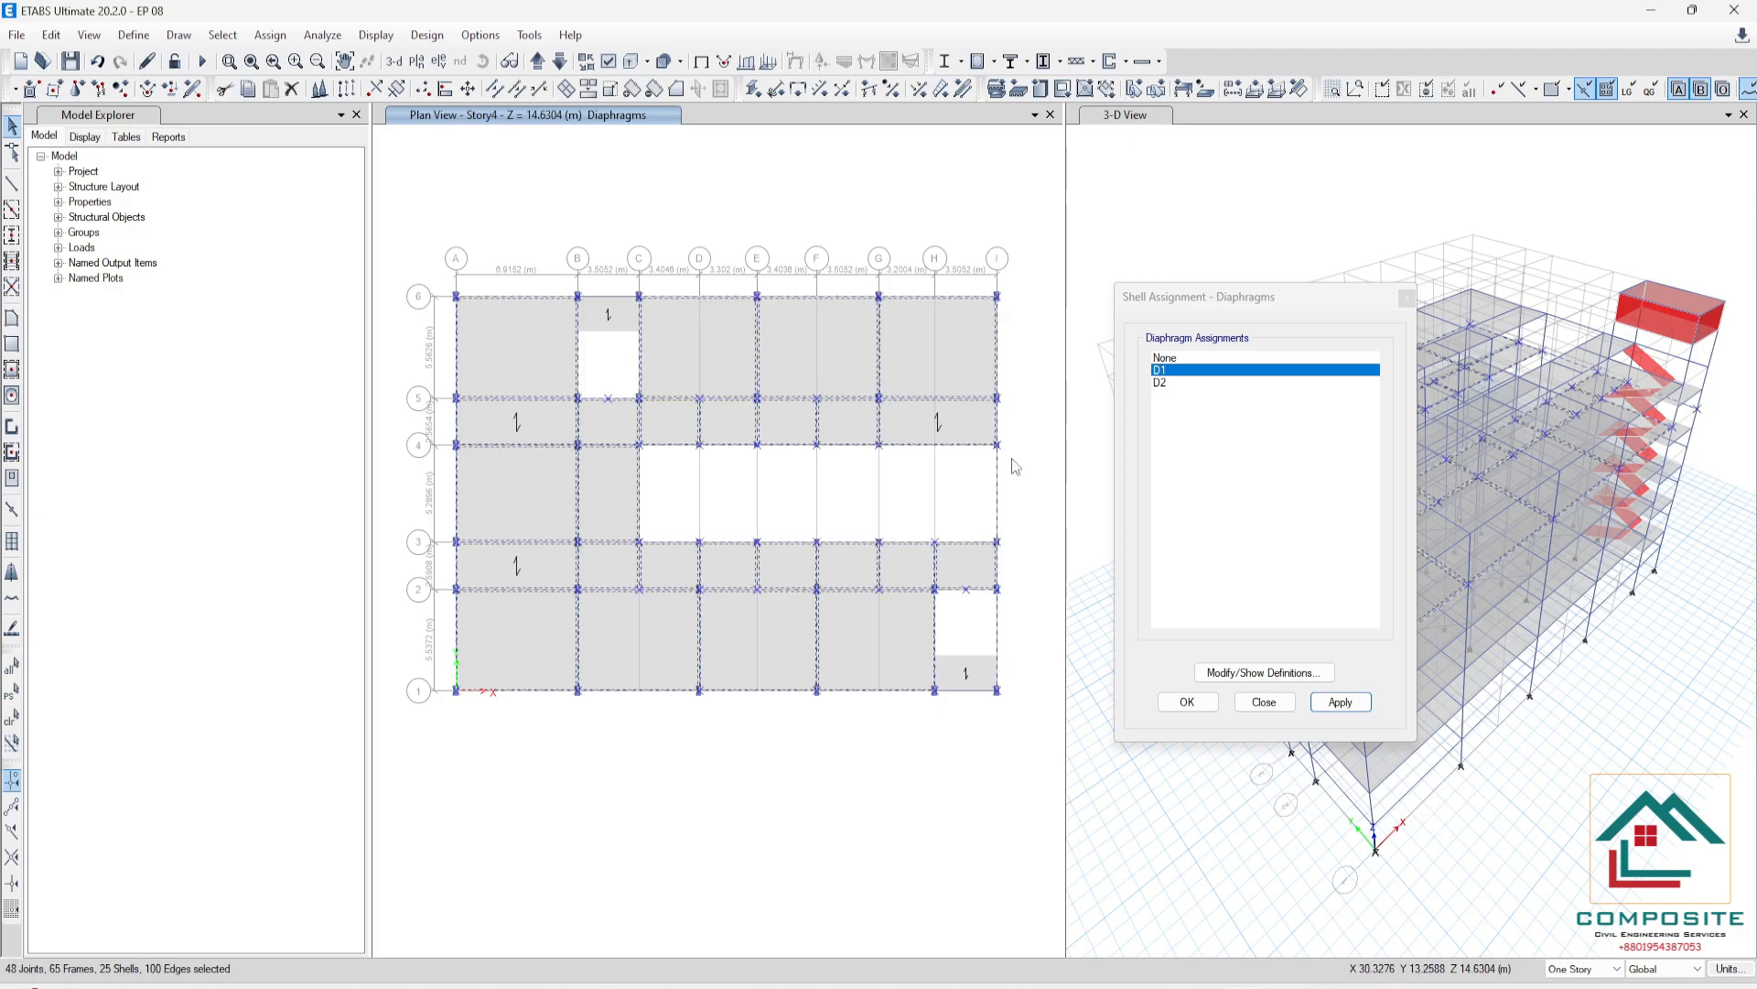
click(1341, 702)
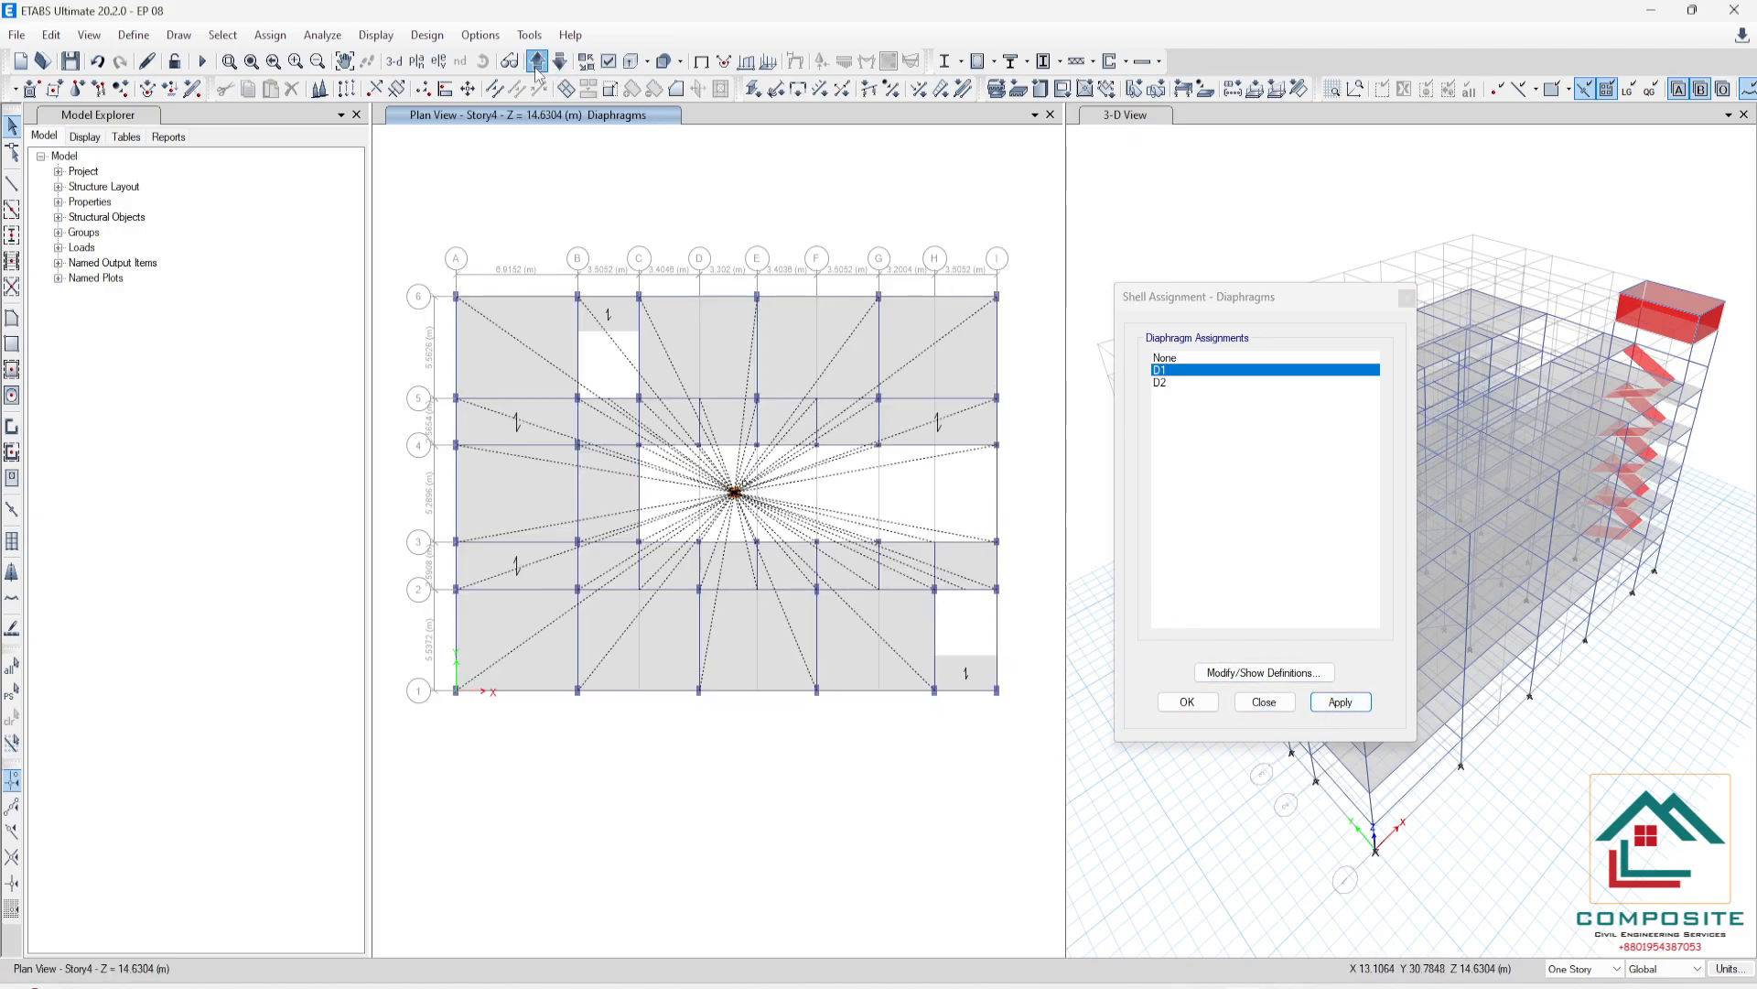
- Move up to the ROOF plan, select all its objects by picking a joint in the XY plane, and assign diaphragm D1
click(538, 60)
click(222, 35)
mouse_move(228, 60)
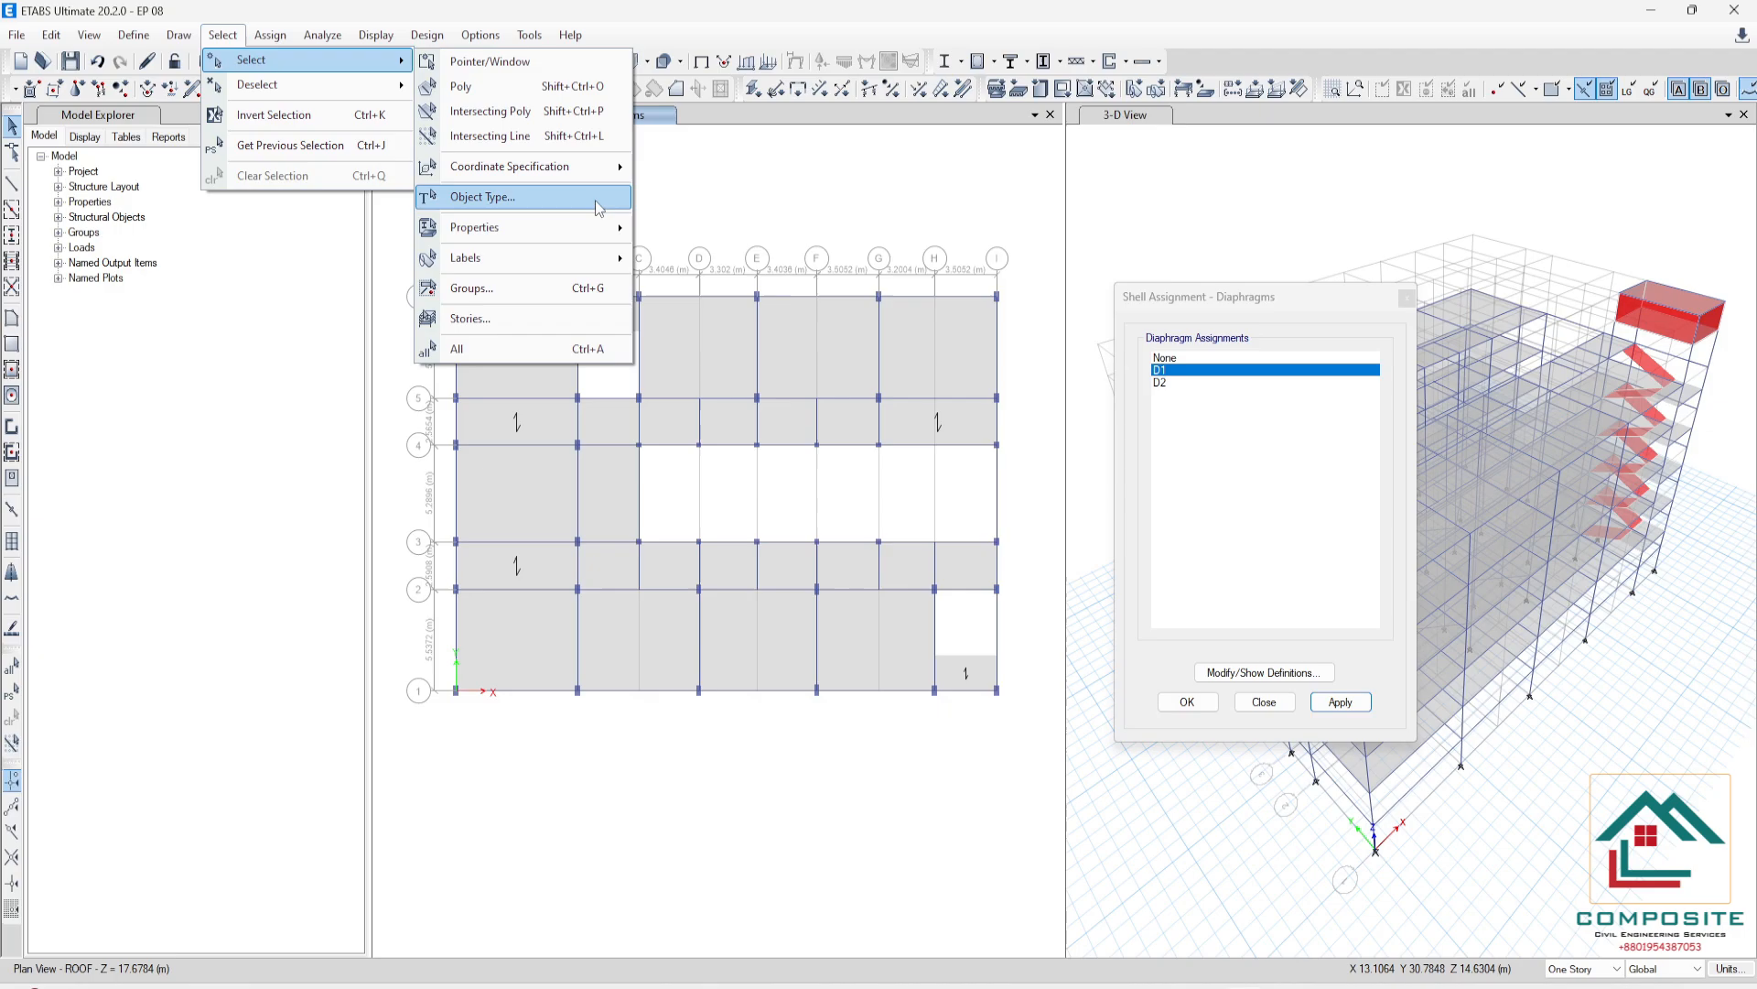
mouse_move(567, 167)
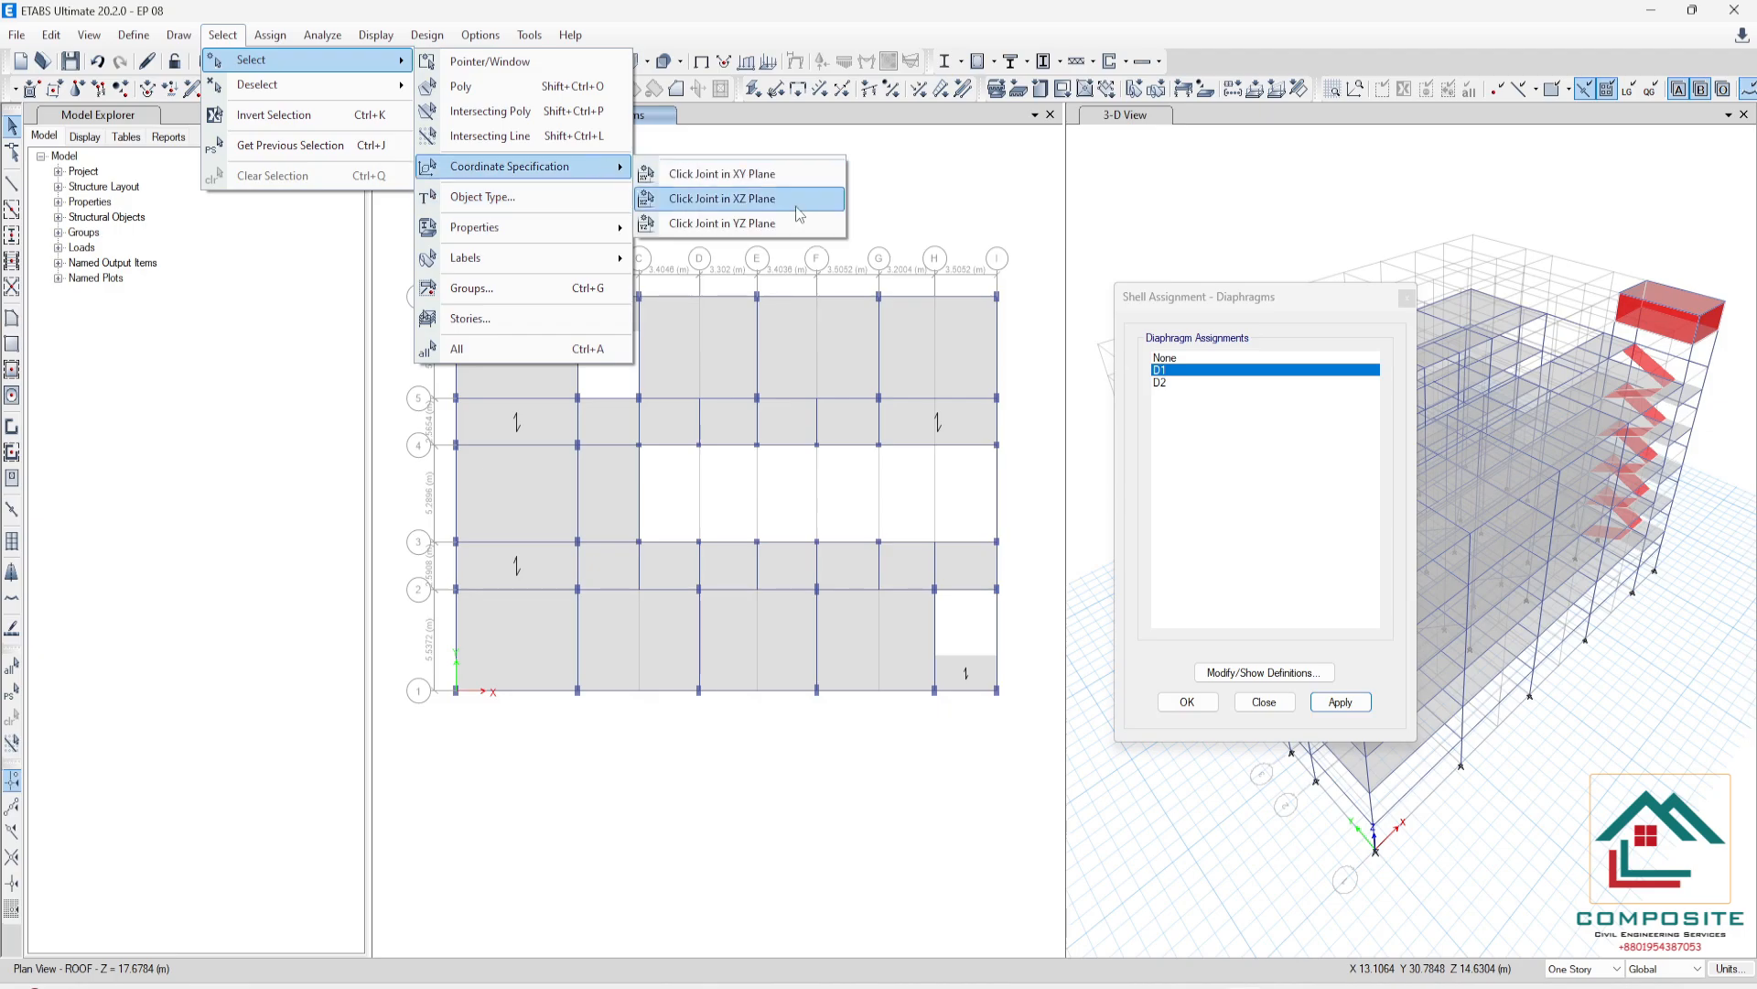
click(797, 199)
click(757, 297)
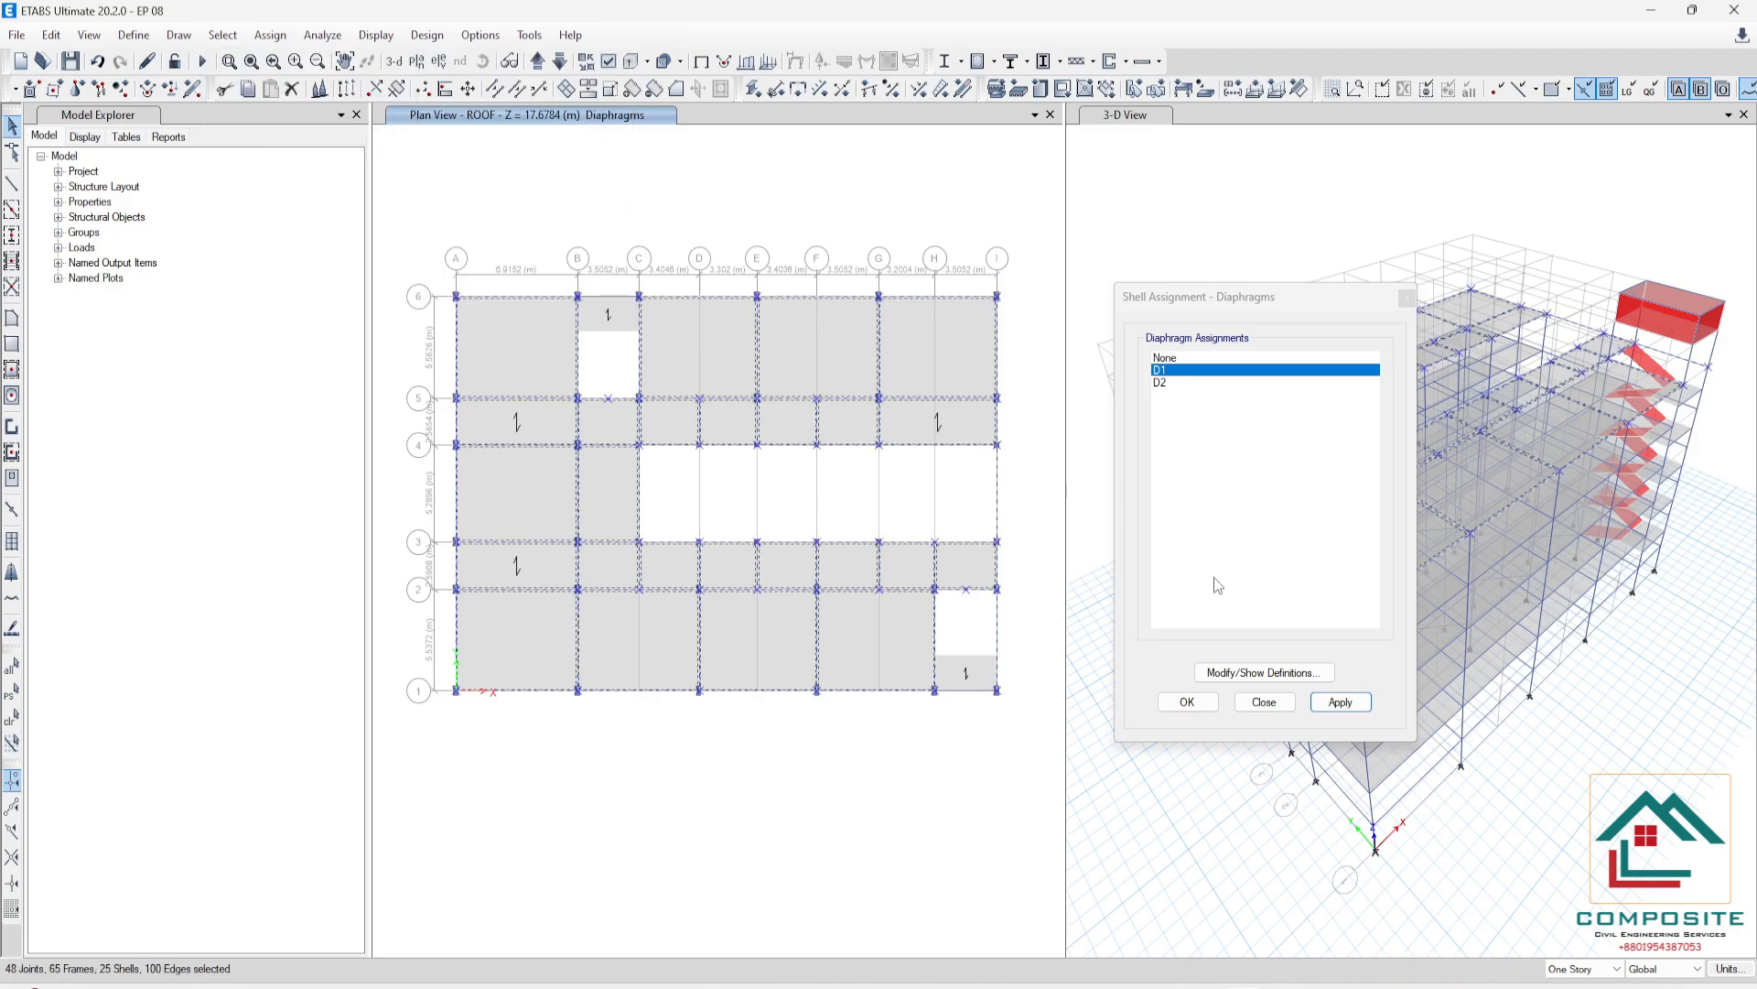
click(1340, 701)
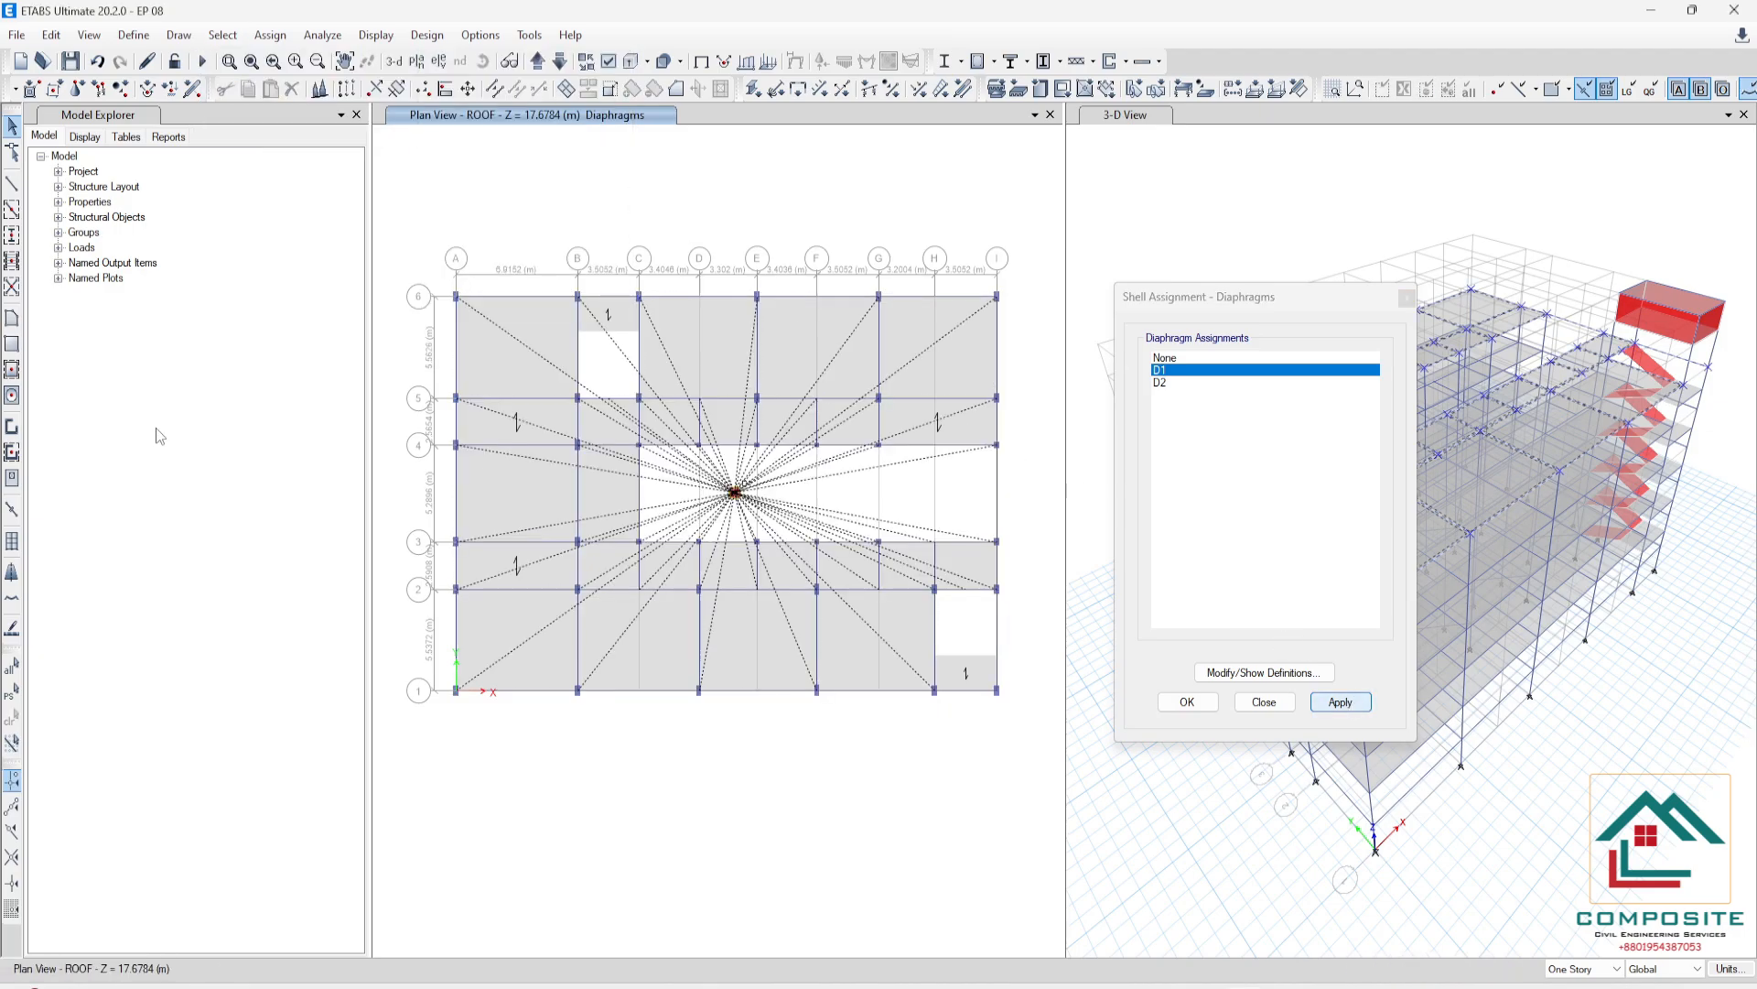
- On the Story7 plan, select the slab between grids B–C and 5–6 with its edge beams and assign diaphragm D1
click(538, 60)
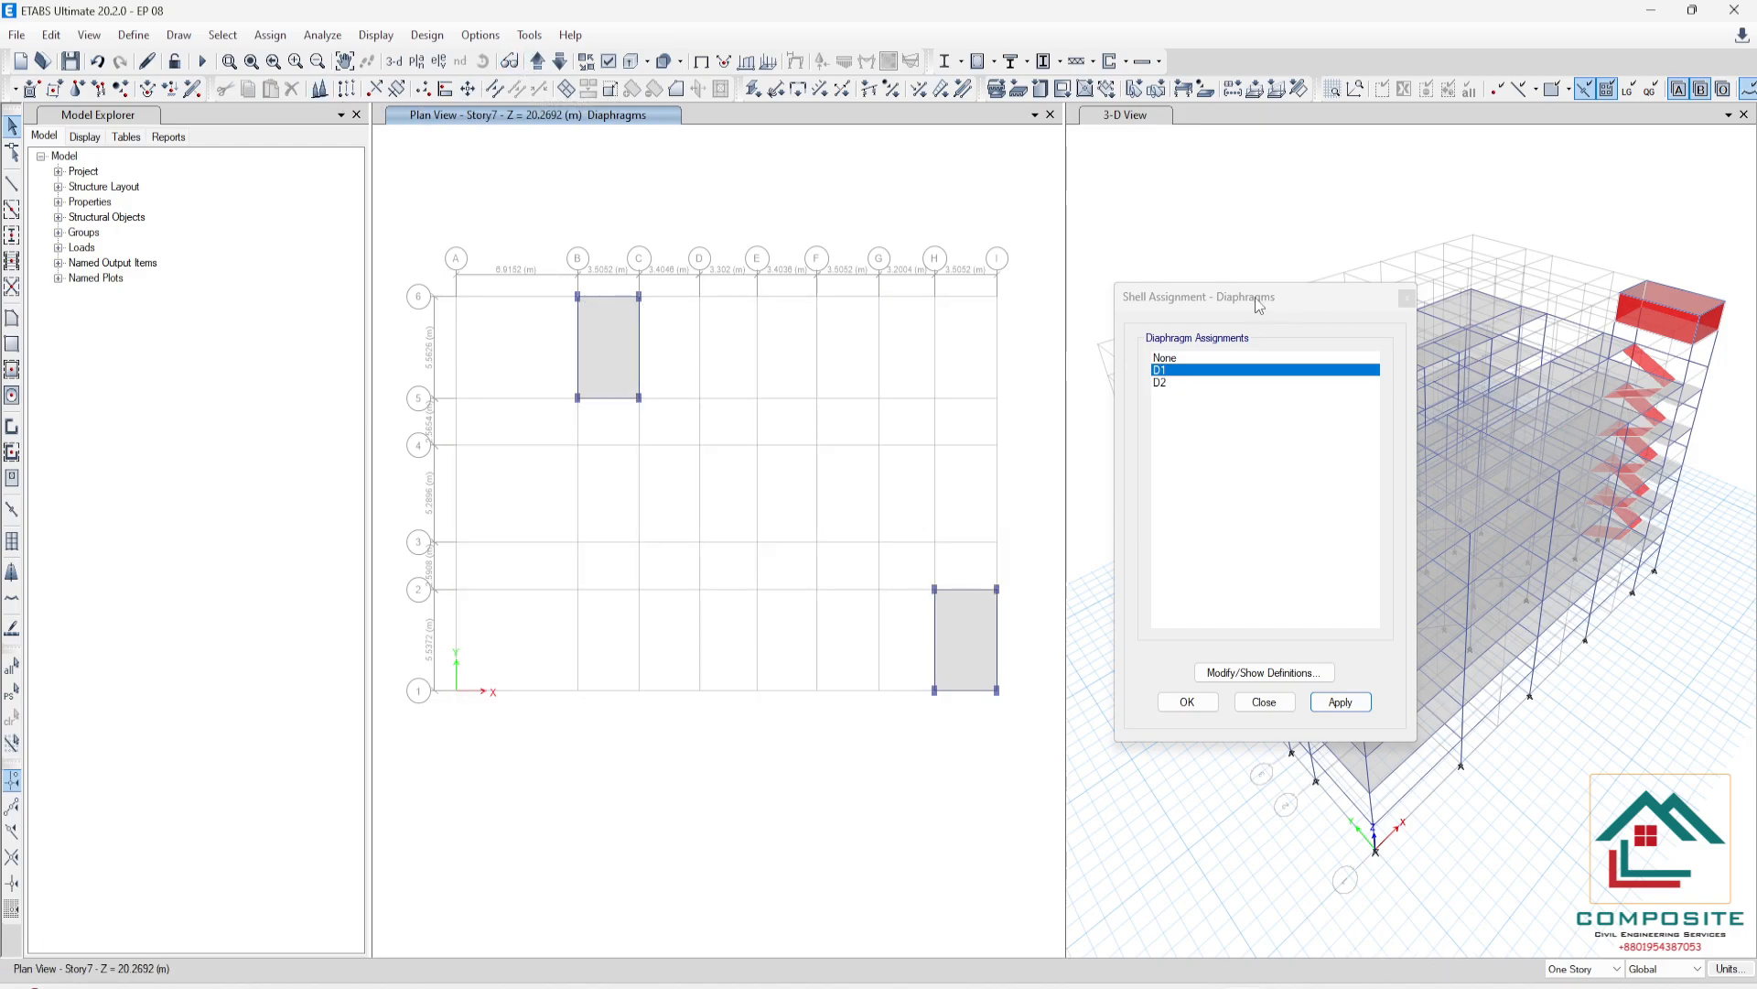
drag(1258, 307, 1433, 556)
drag(510, 269, 780, 469)
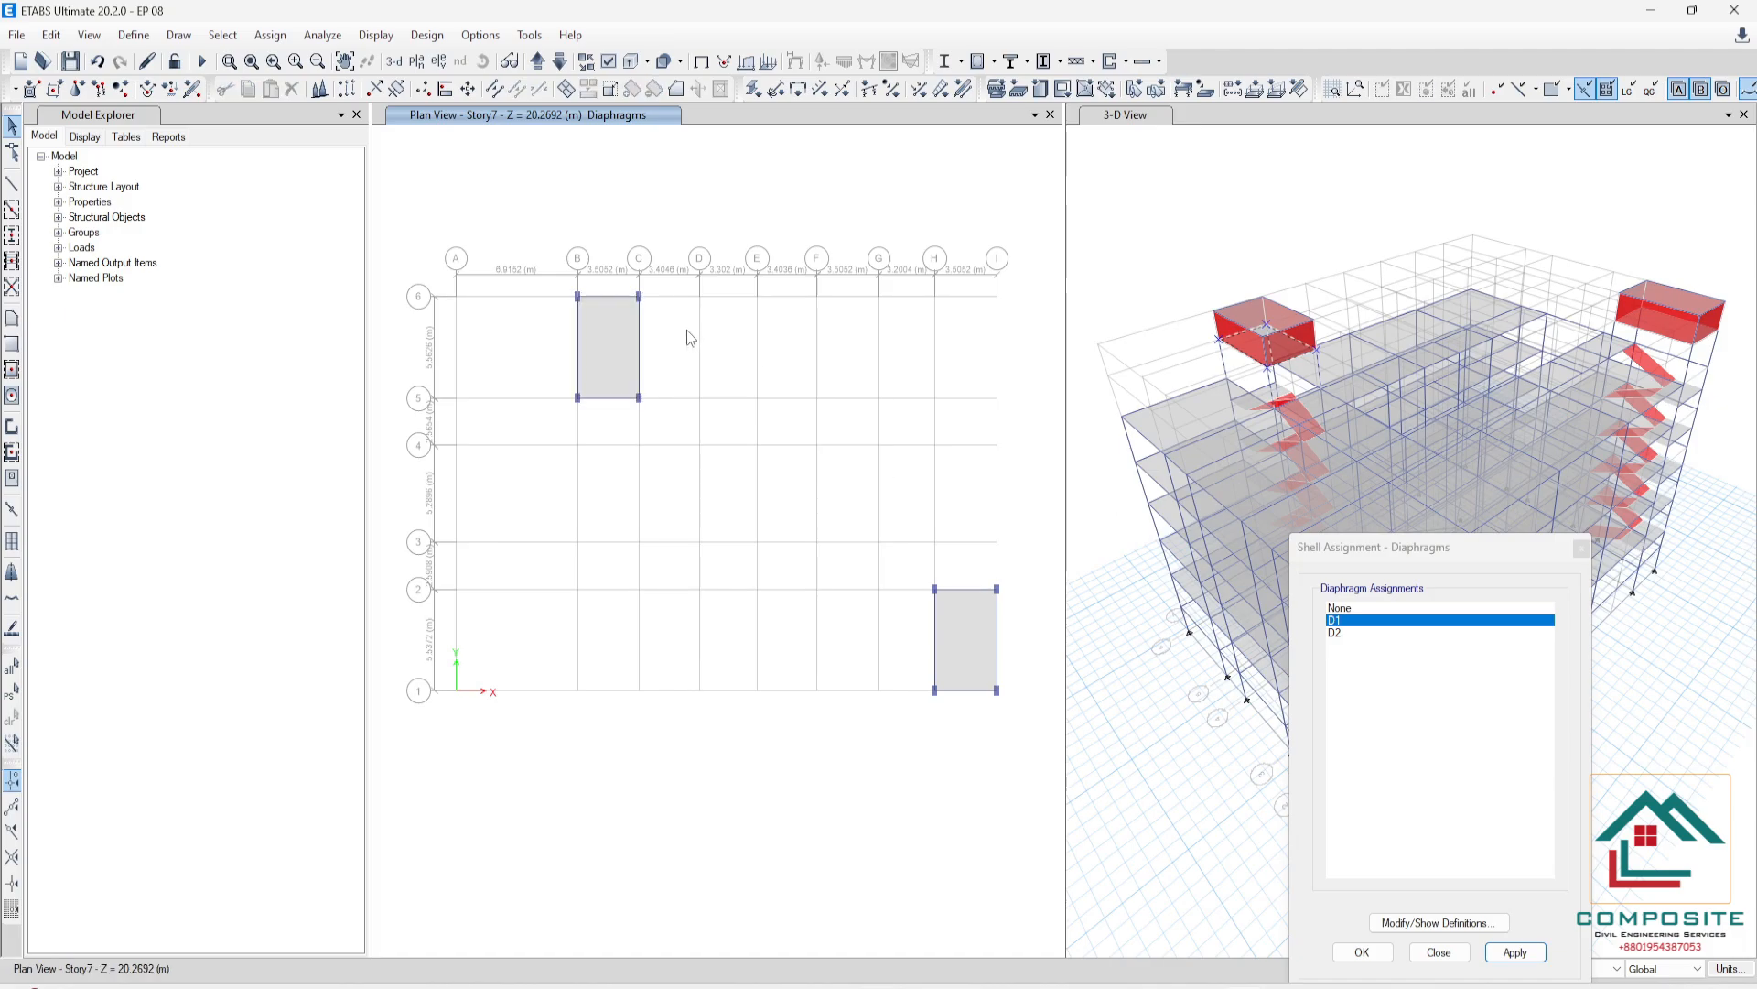
click(611, 318)
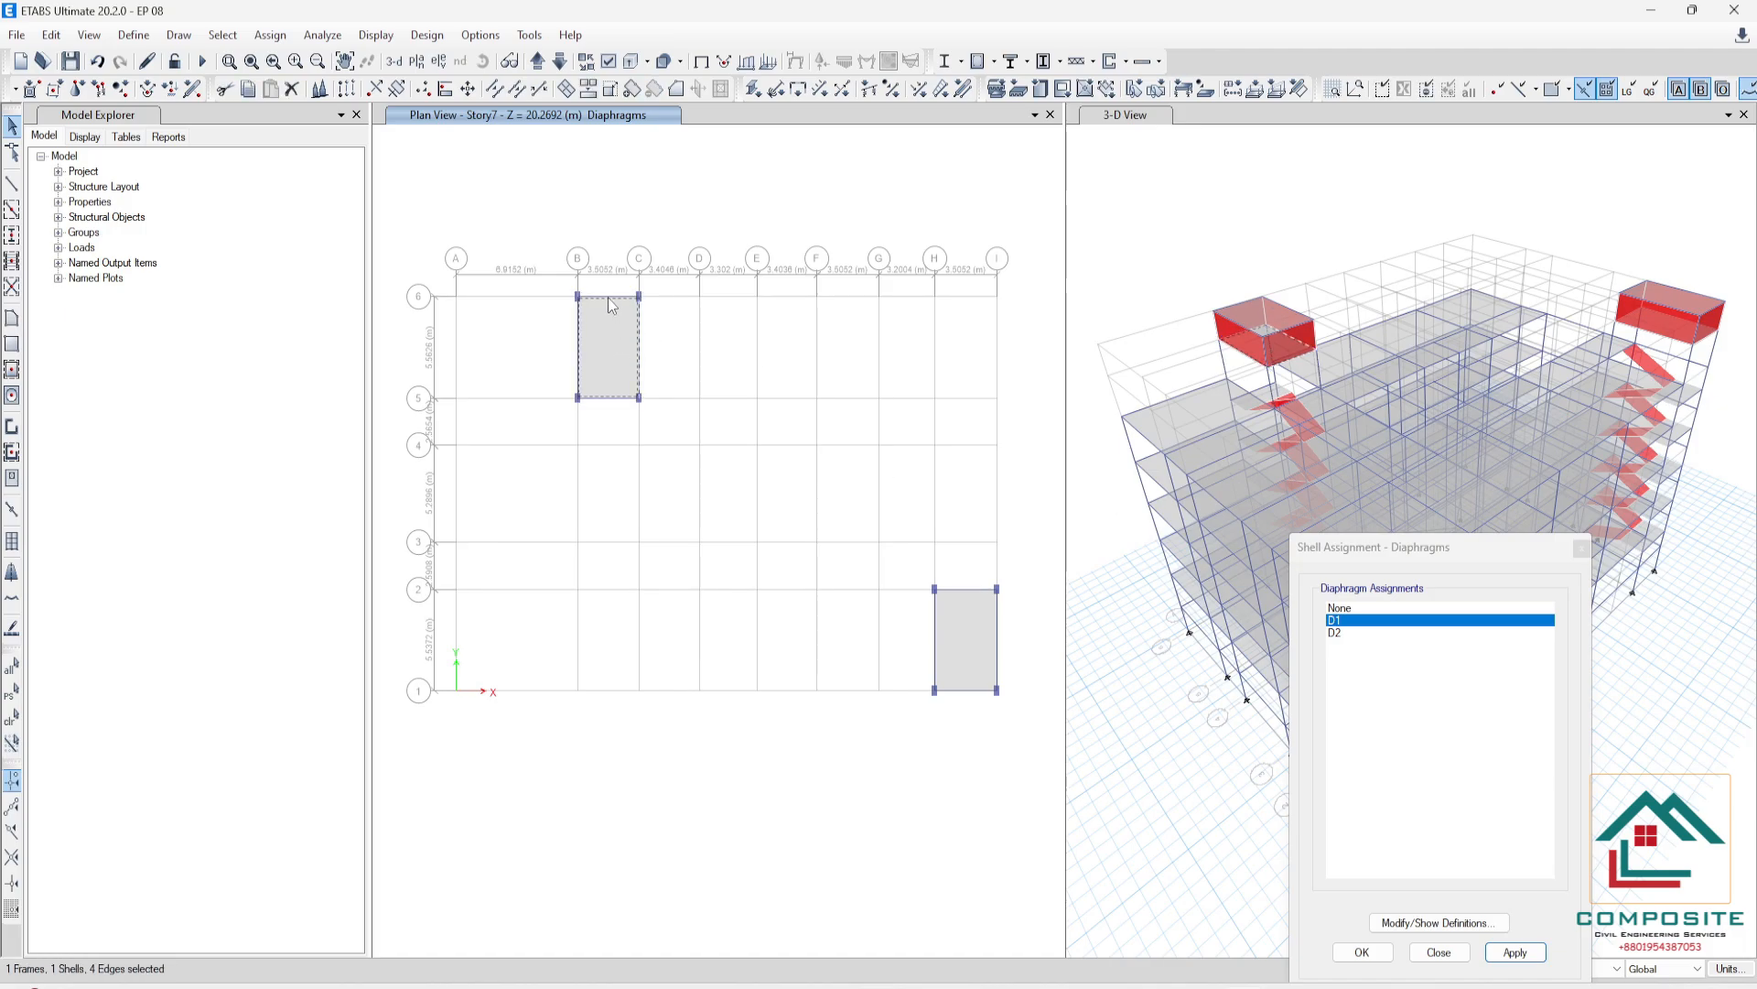
click(609, 300)
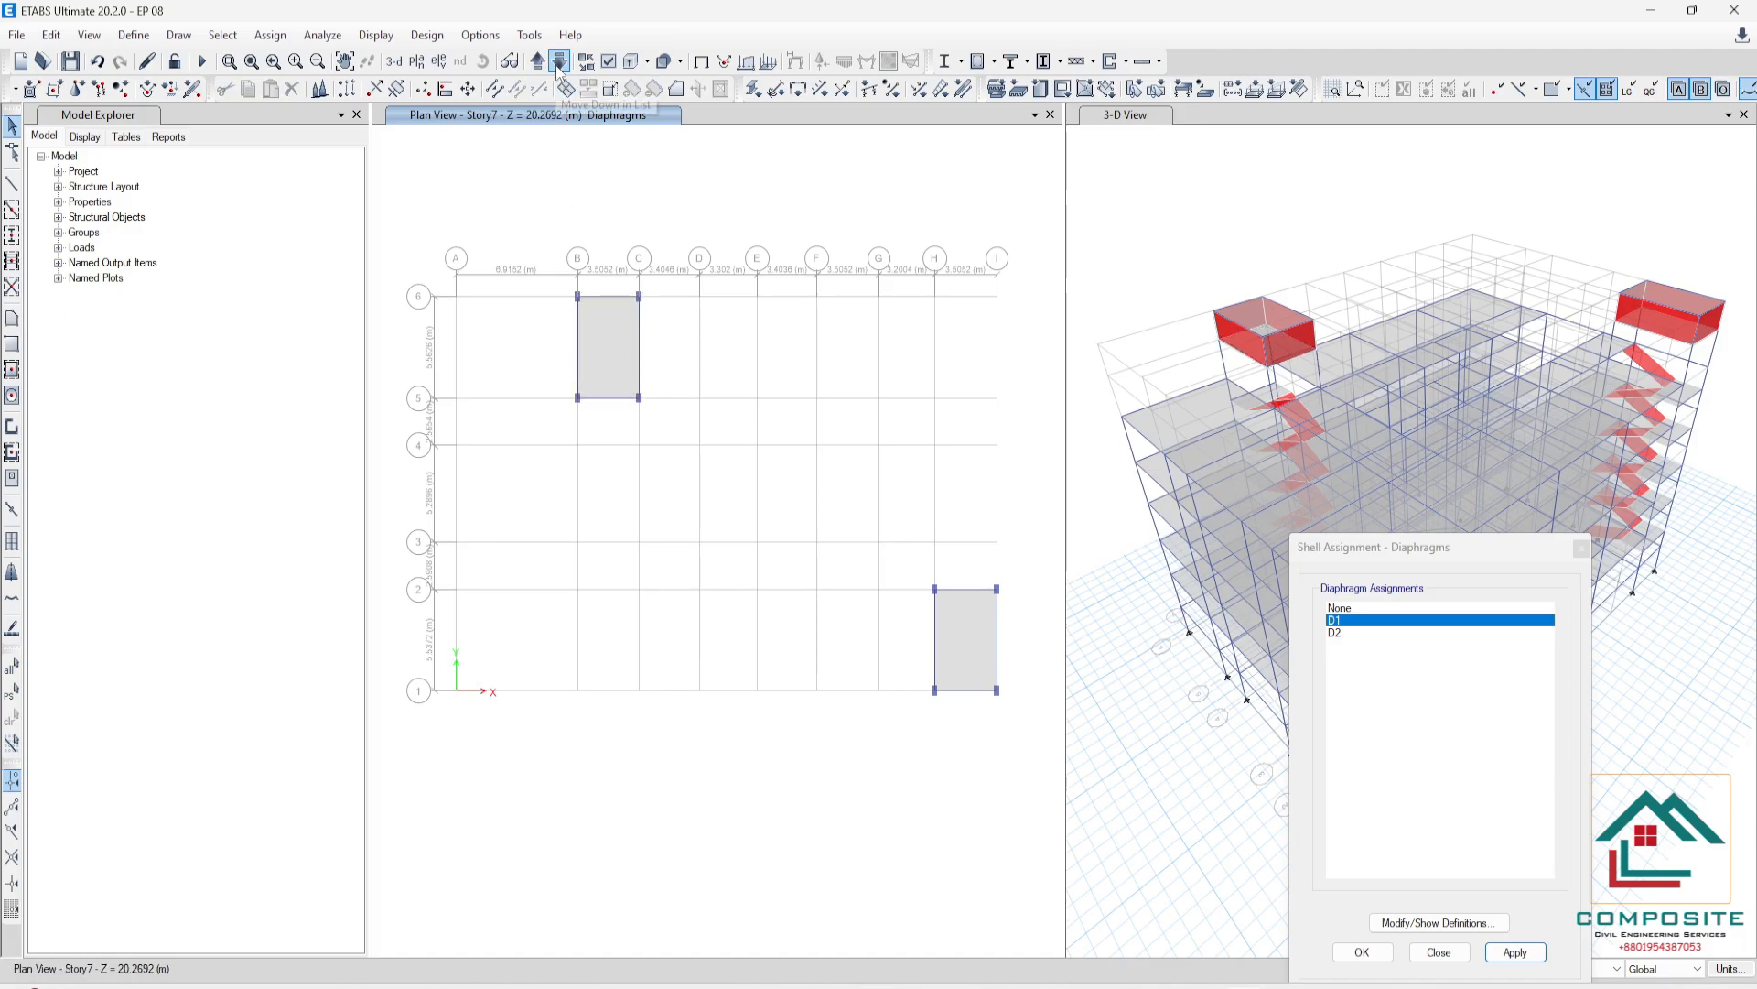
click(597, 350)
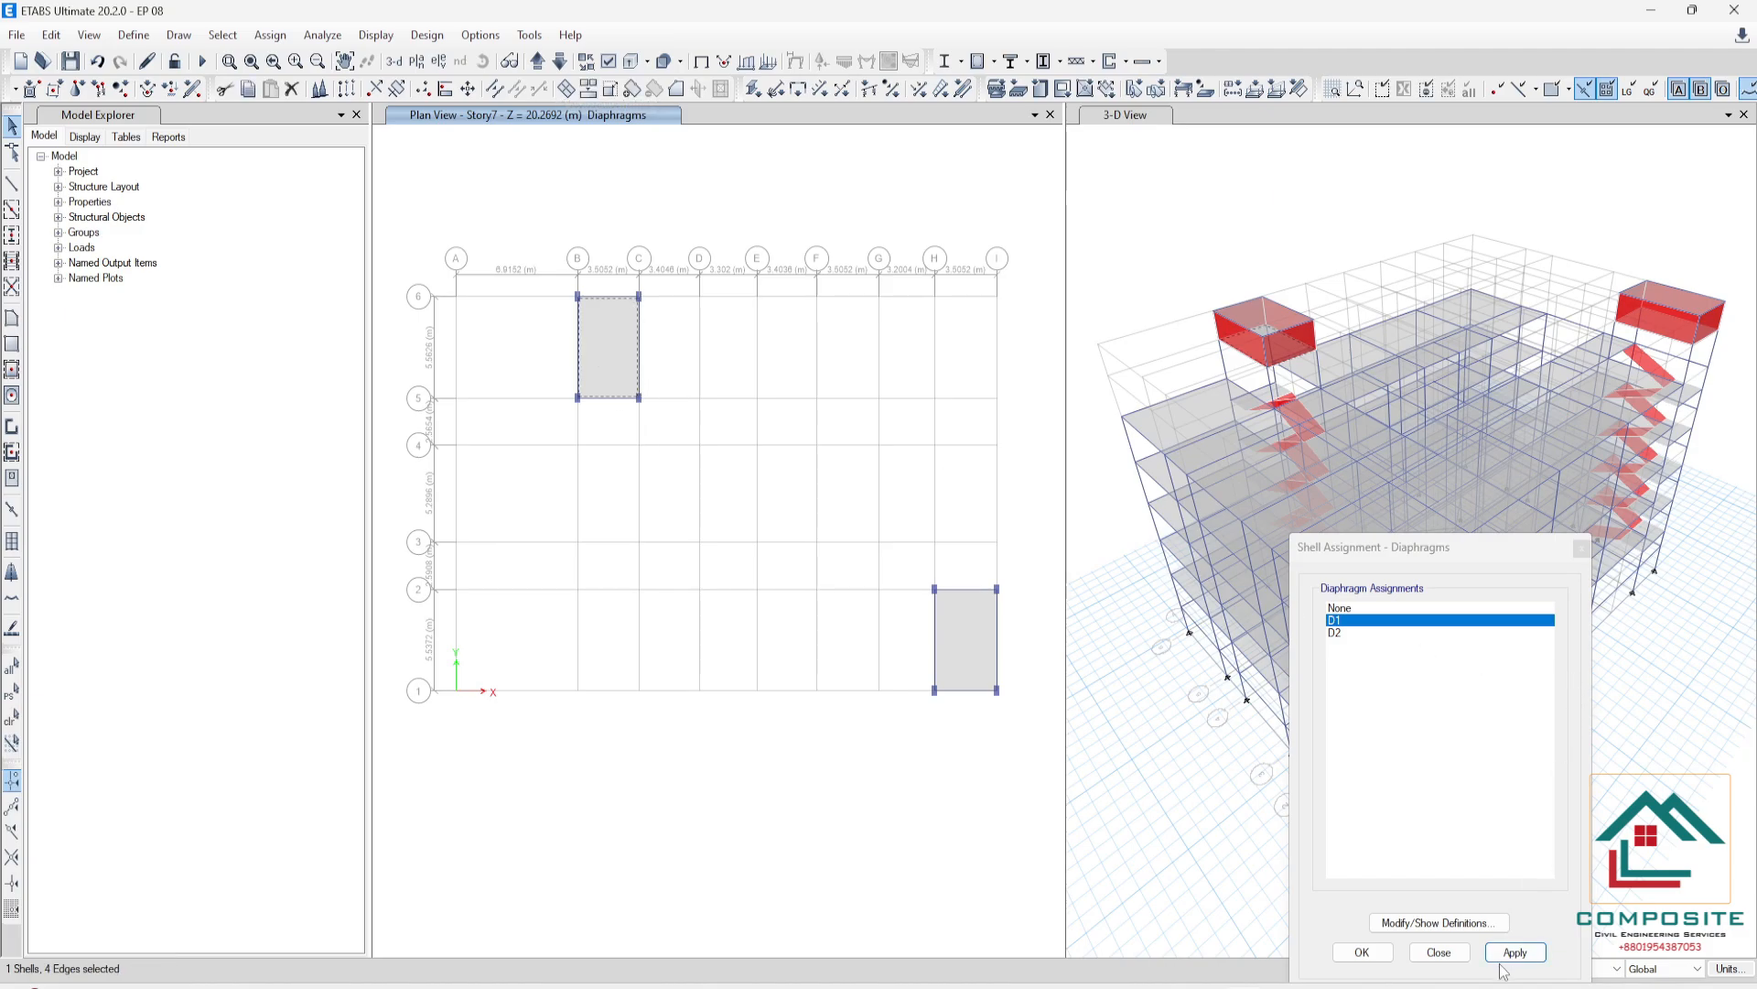
drag(1480, 550, 1391, 336)
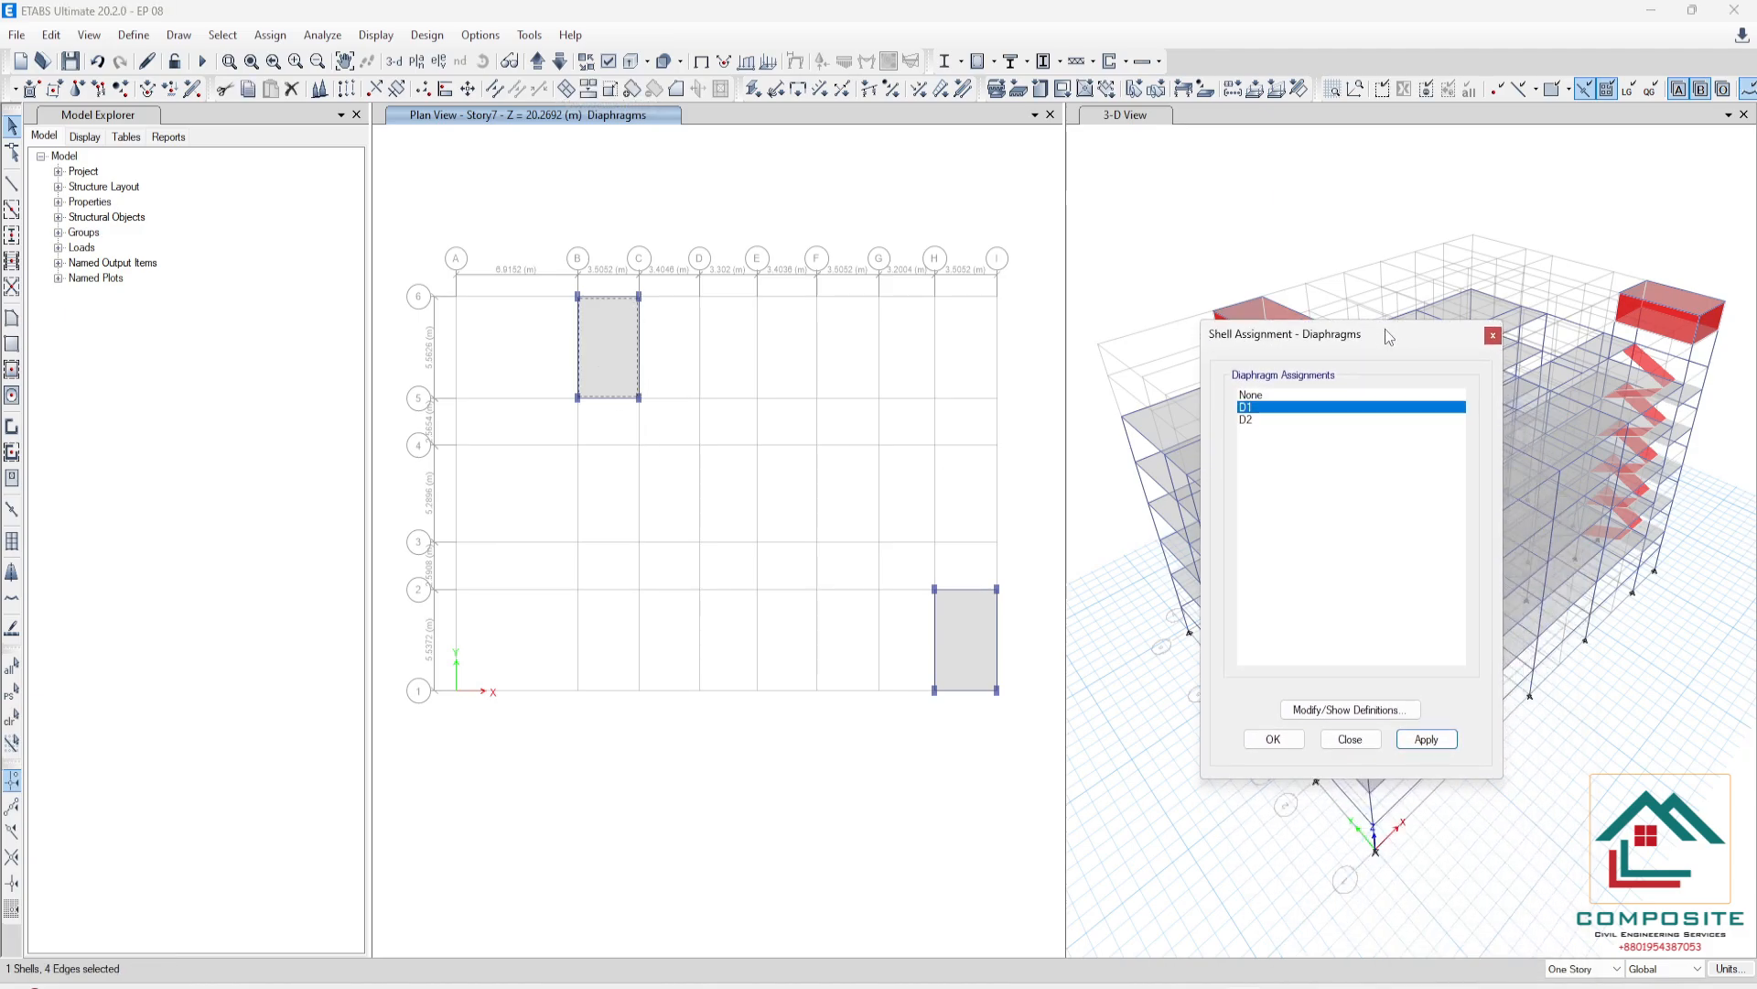
click(639, 346)
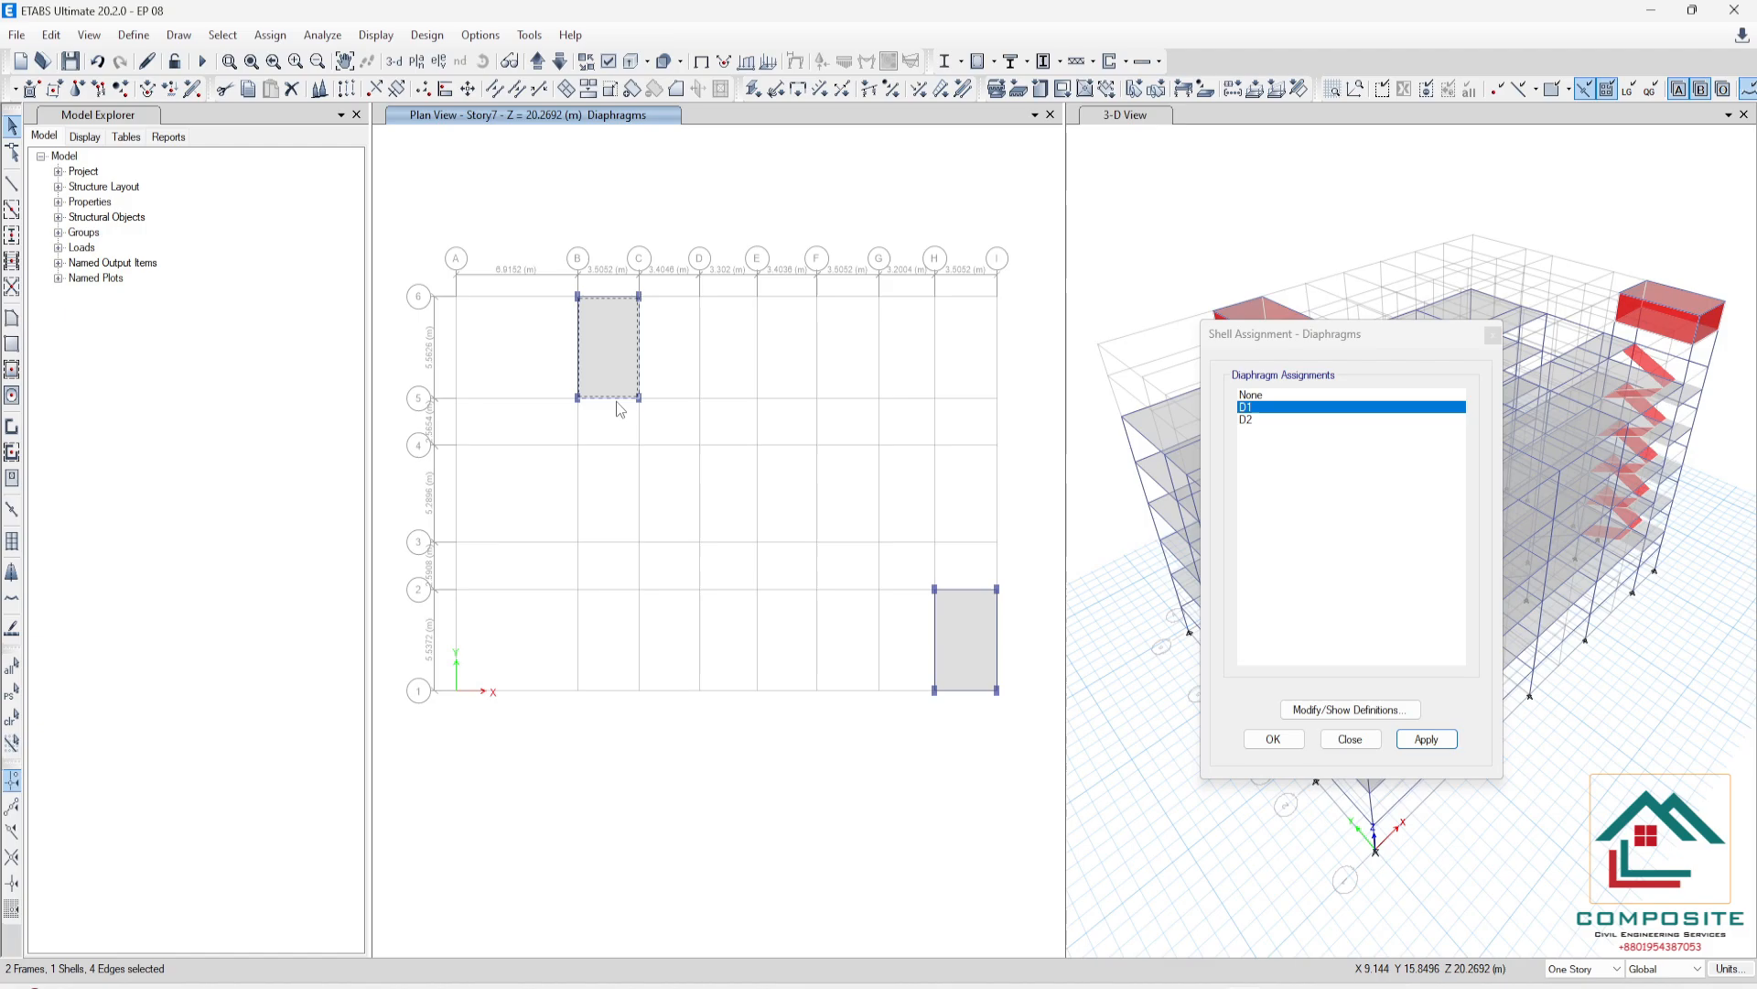
click(577, 366)
click(1425, 741)
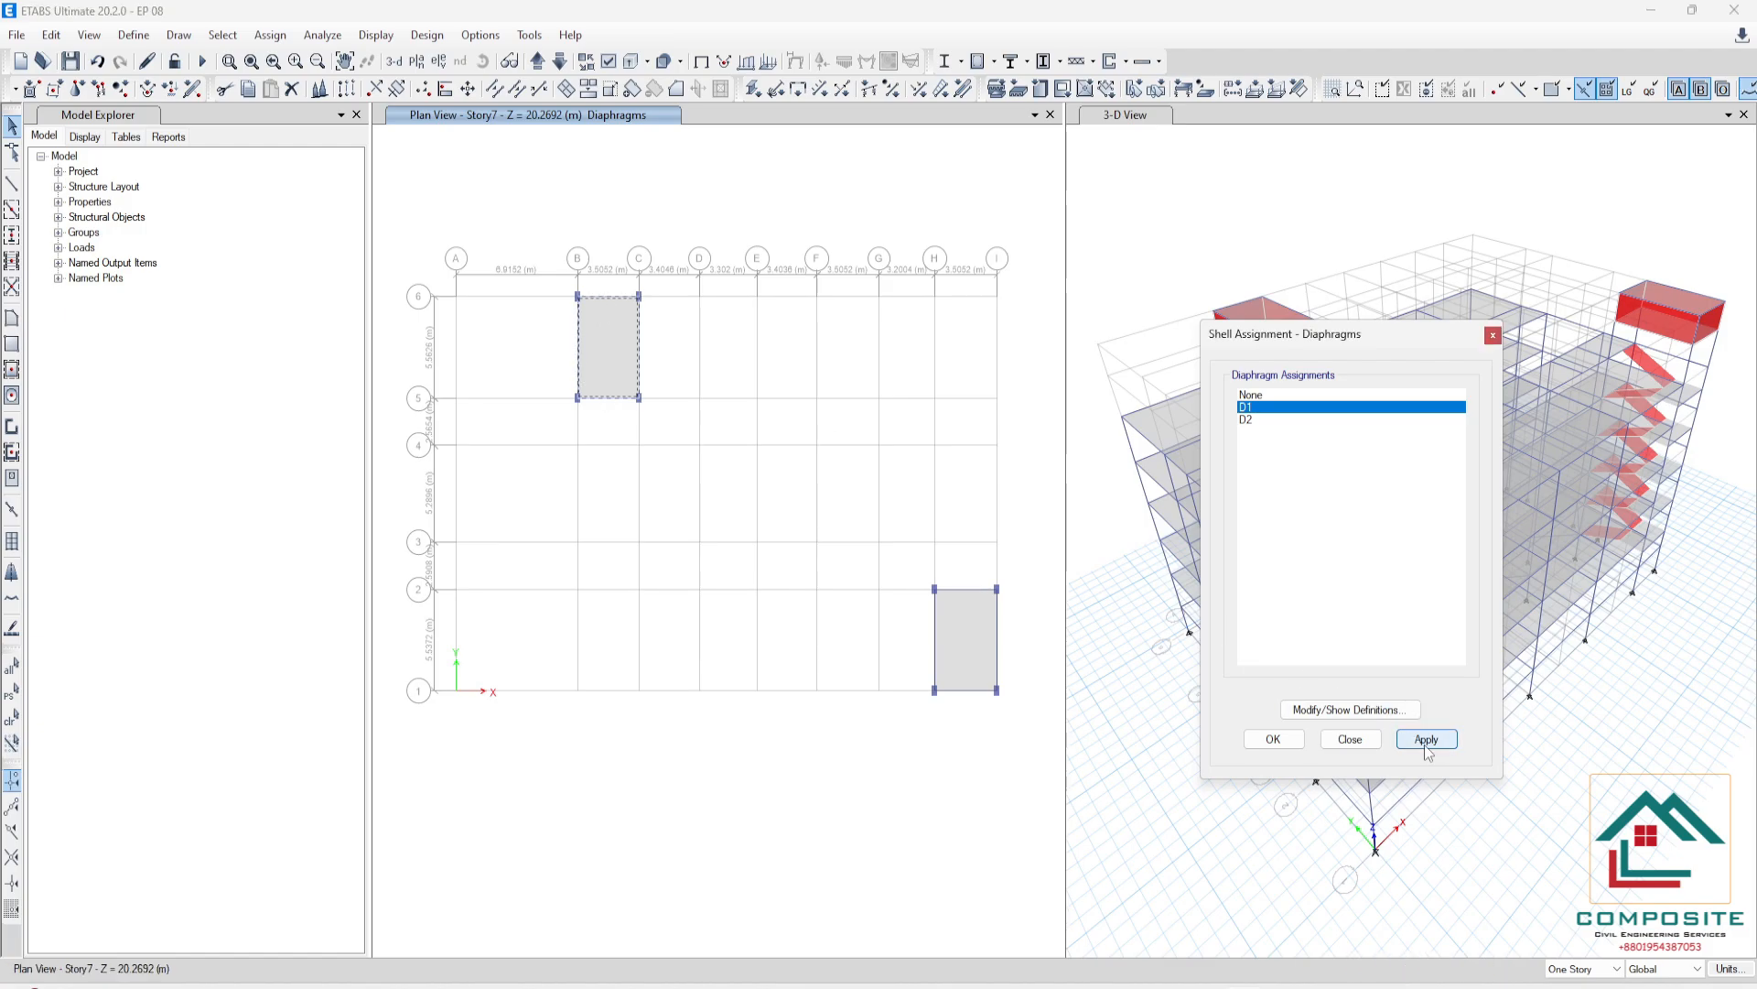
- Try to assign diaphragm D1 to the Story7 slab between grids H–I and 1–2 with its edge beams
click(957, 599)
click(996, 629)
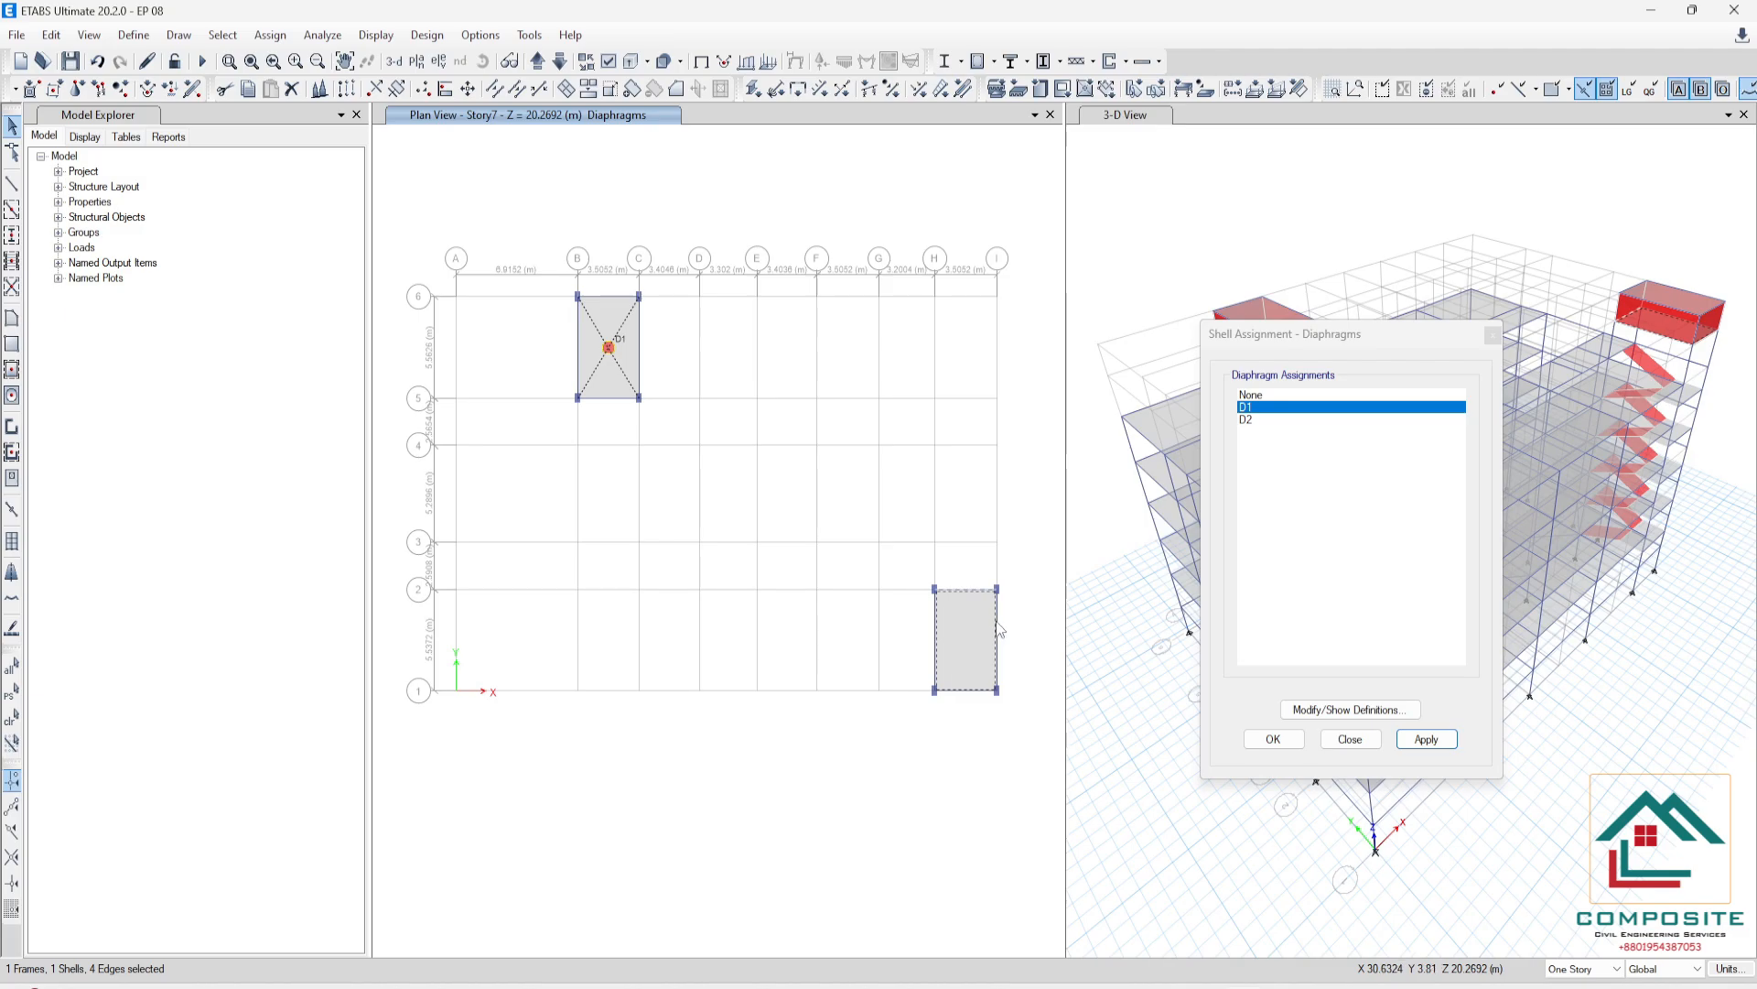
click(937, 641)
click(1441, 742)
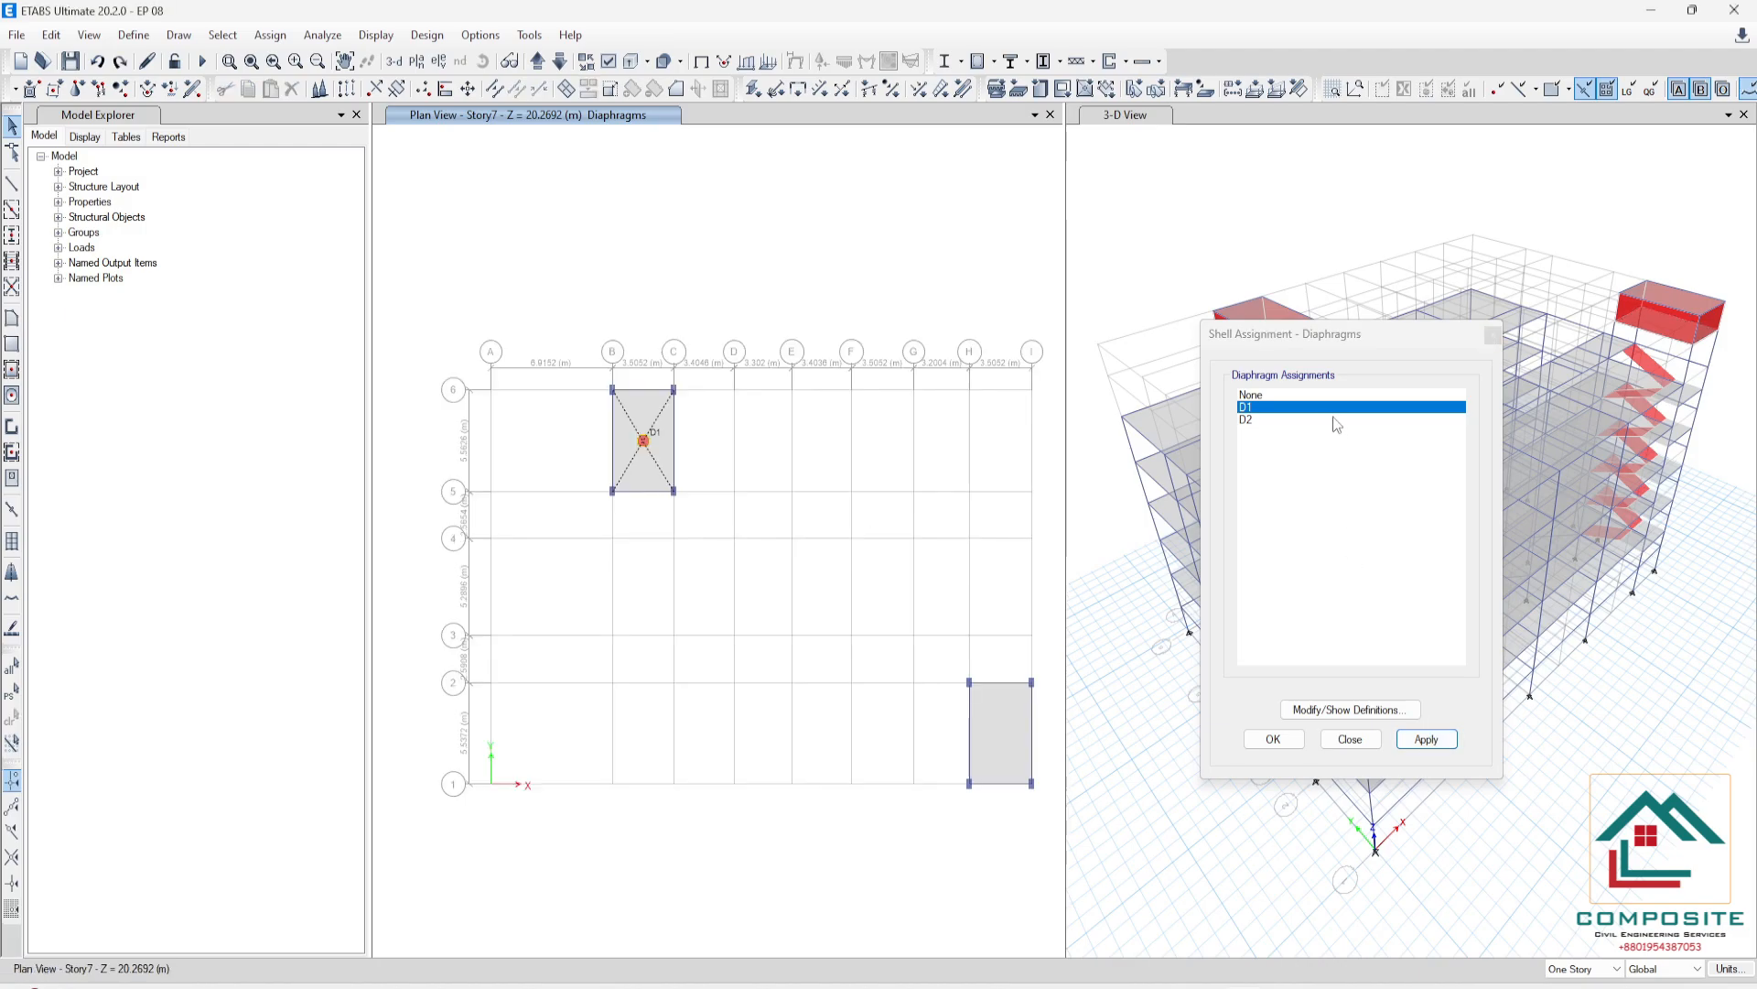
- Assign diaphragm D2 to the Story7 slab between grids H–I and 1–2 and finish the diaphragm assignment
click(1294, 420)
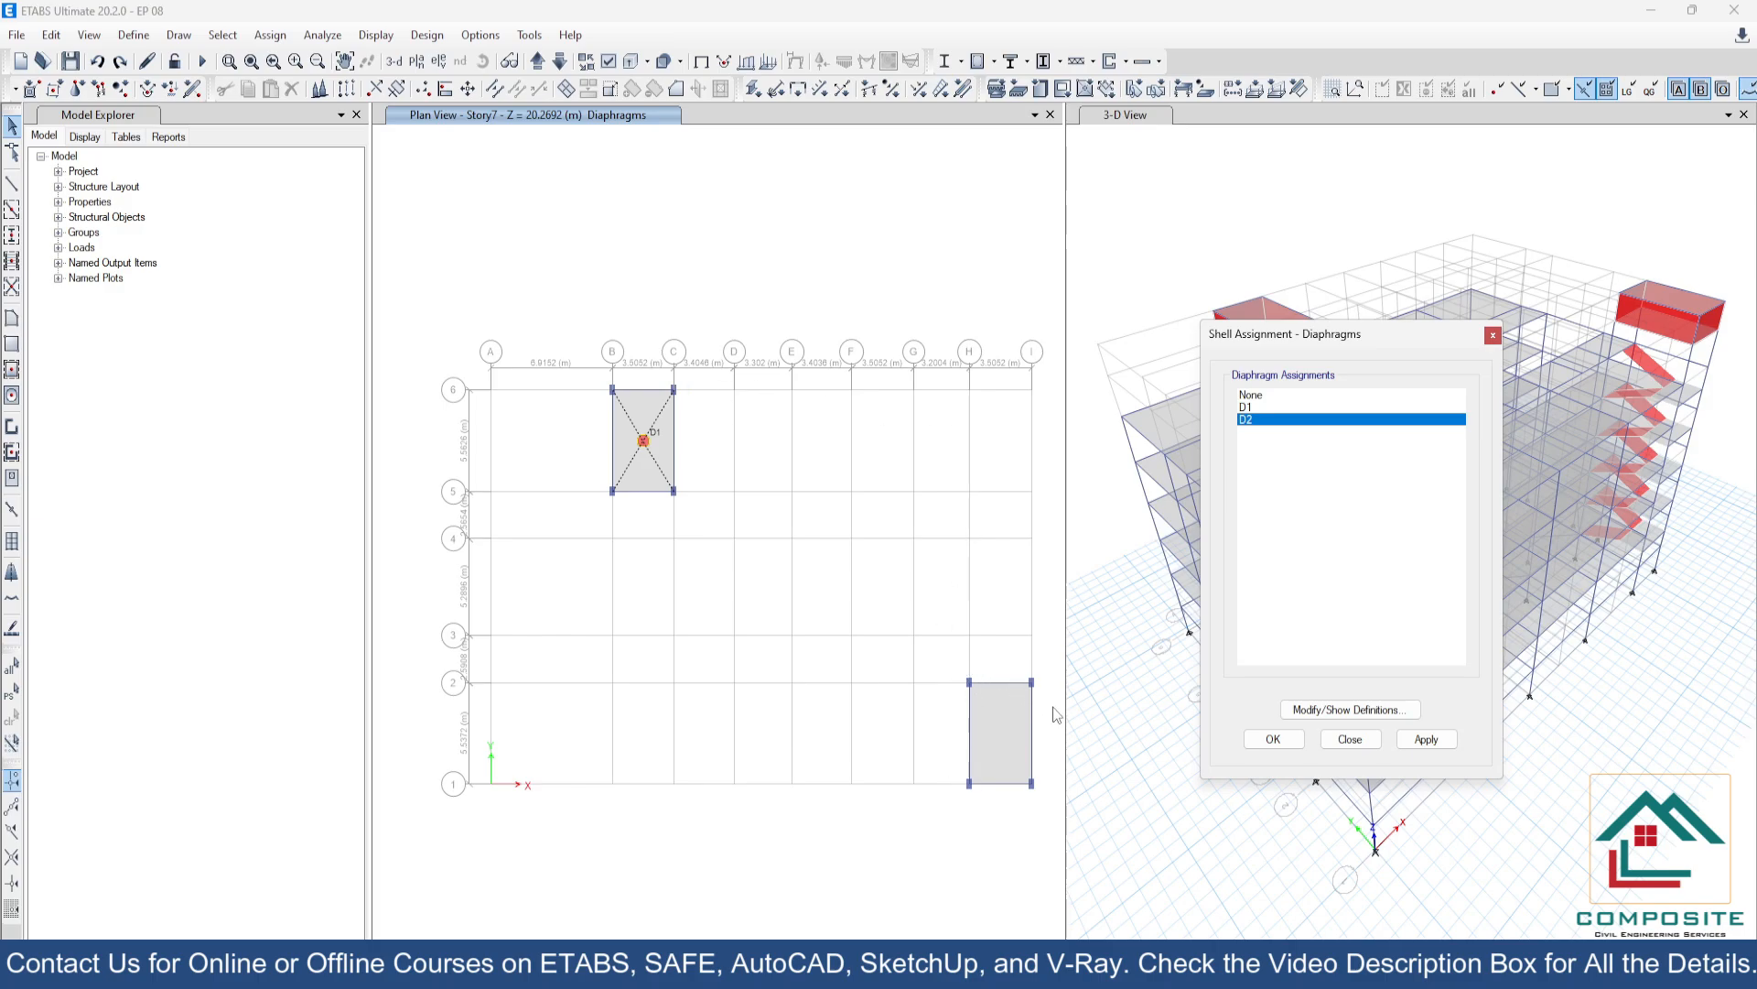
click(992, 684)
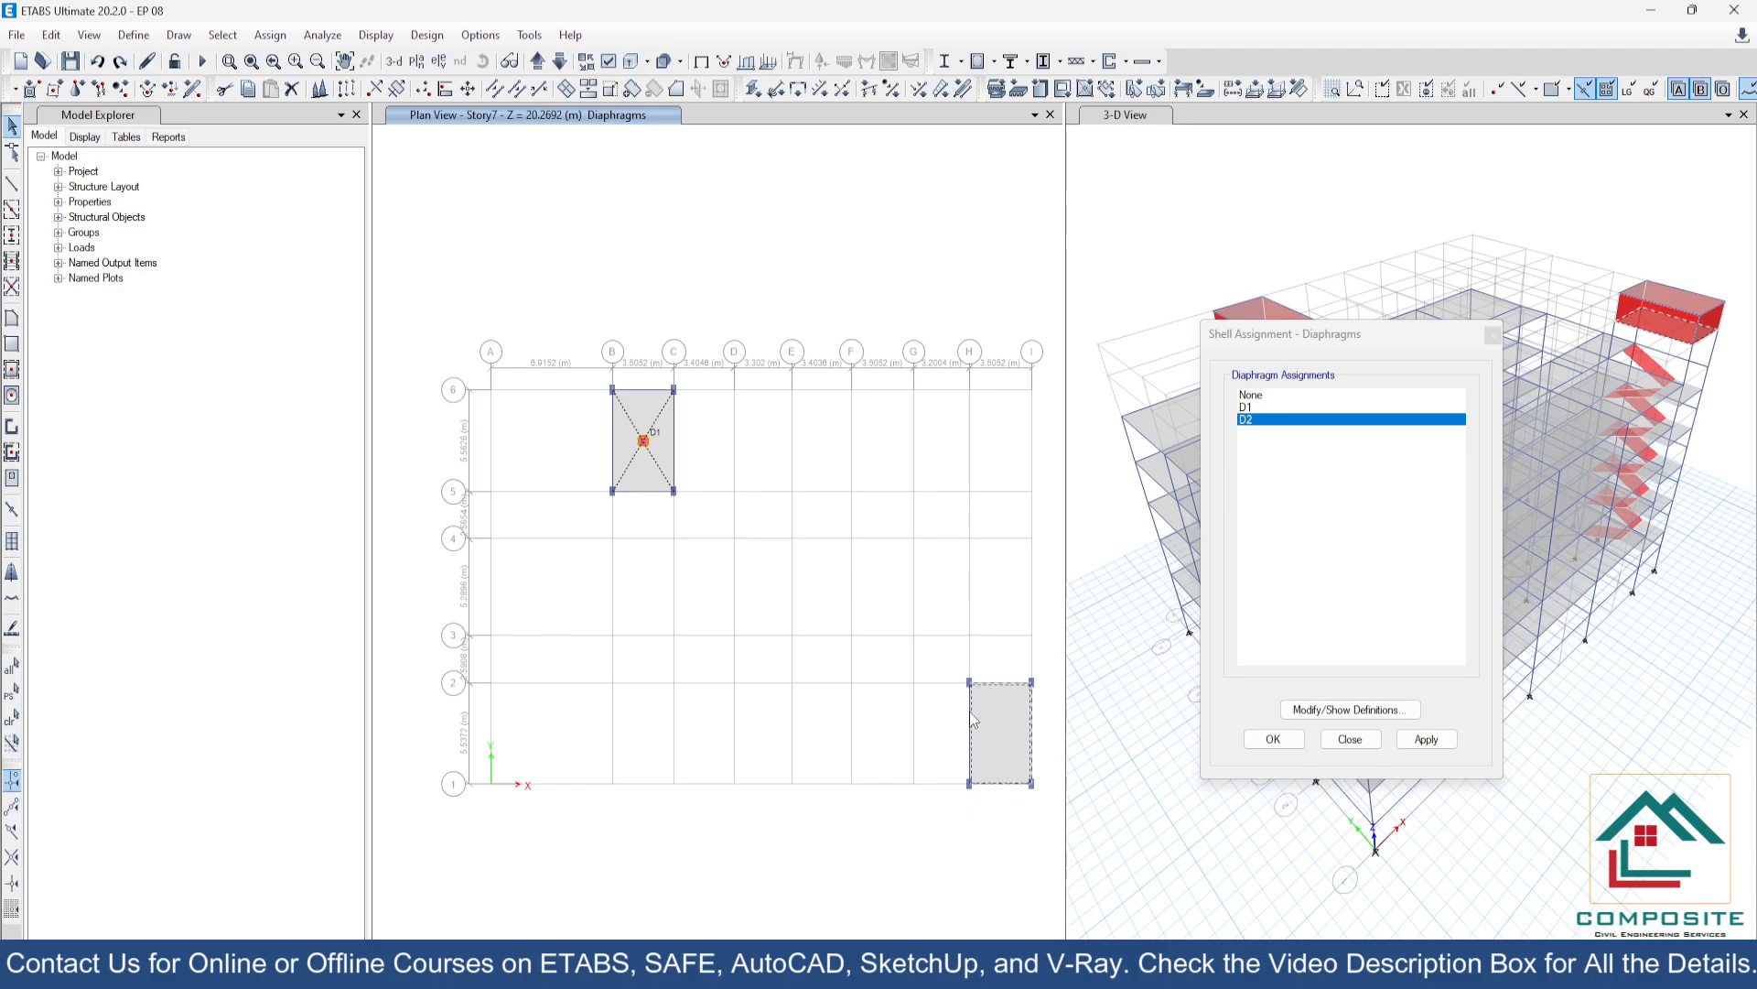
click(1426, 739)
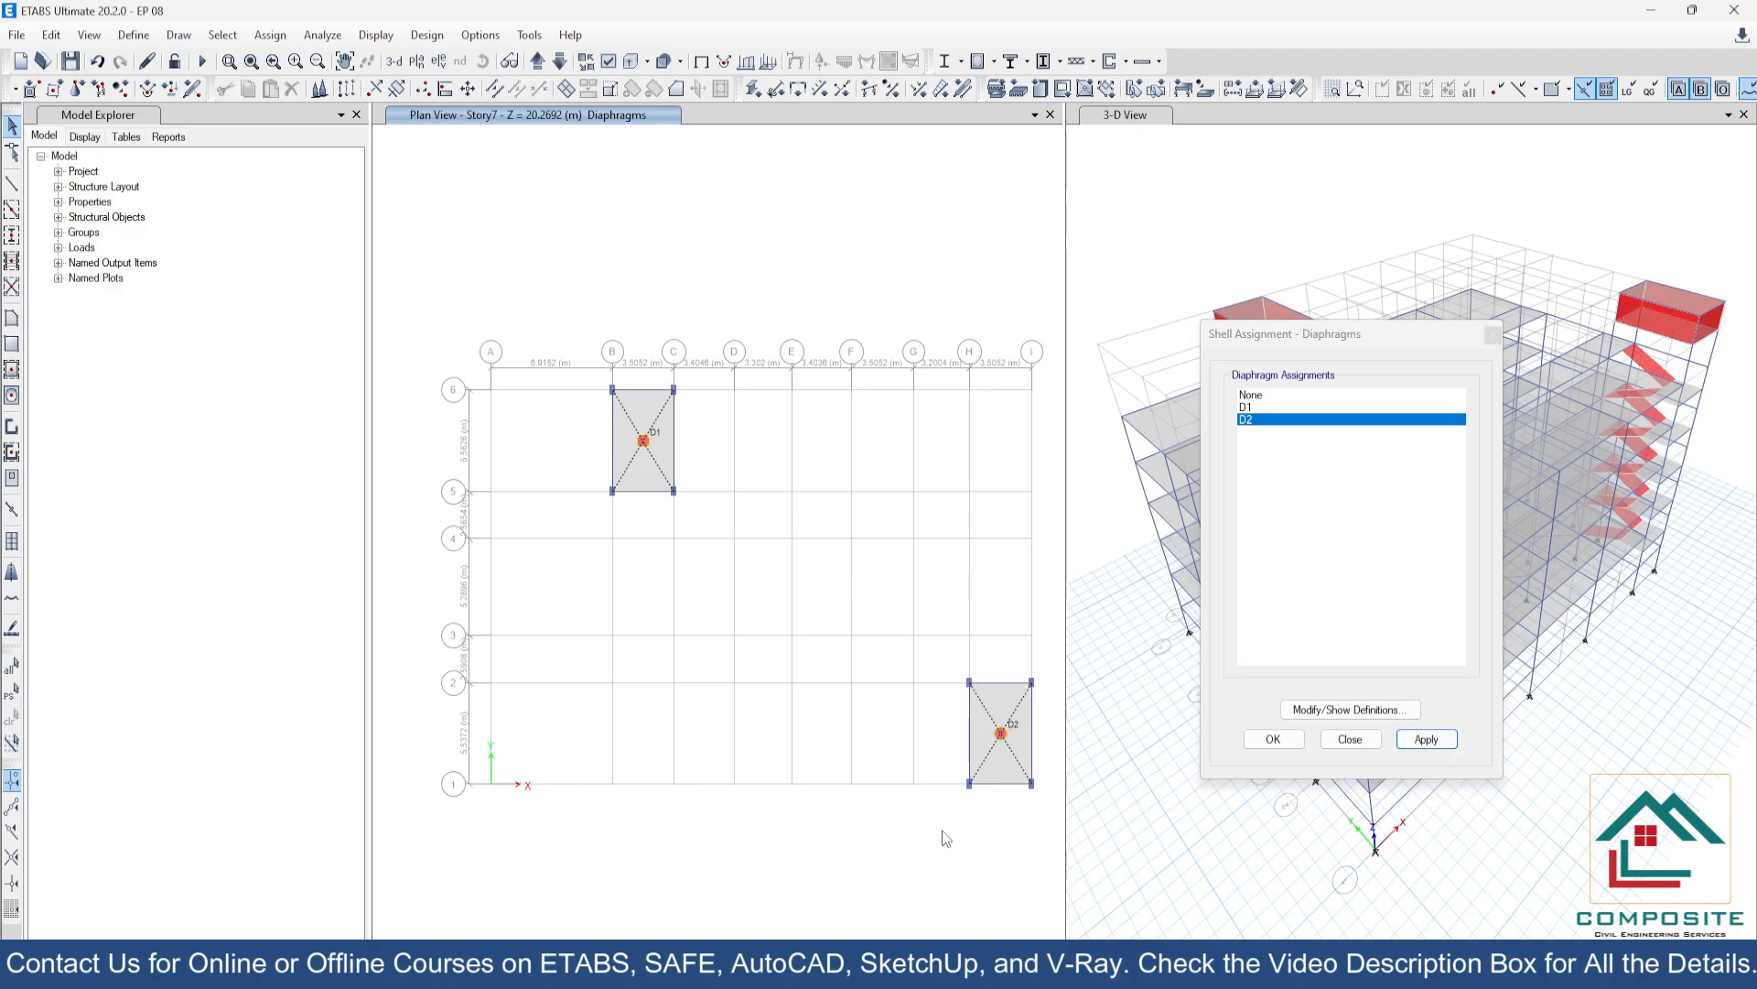
click(1274, 739)
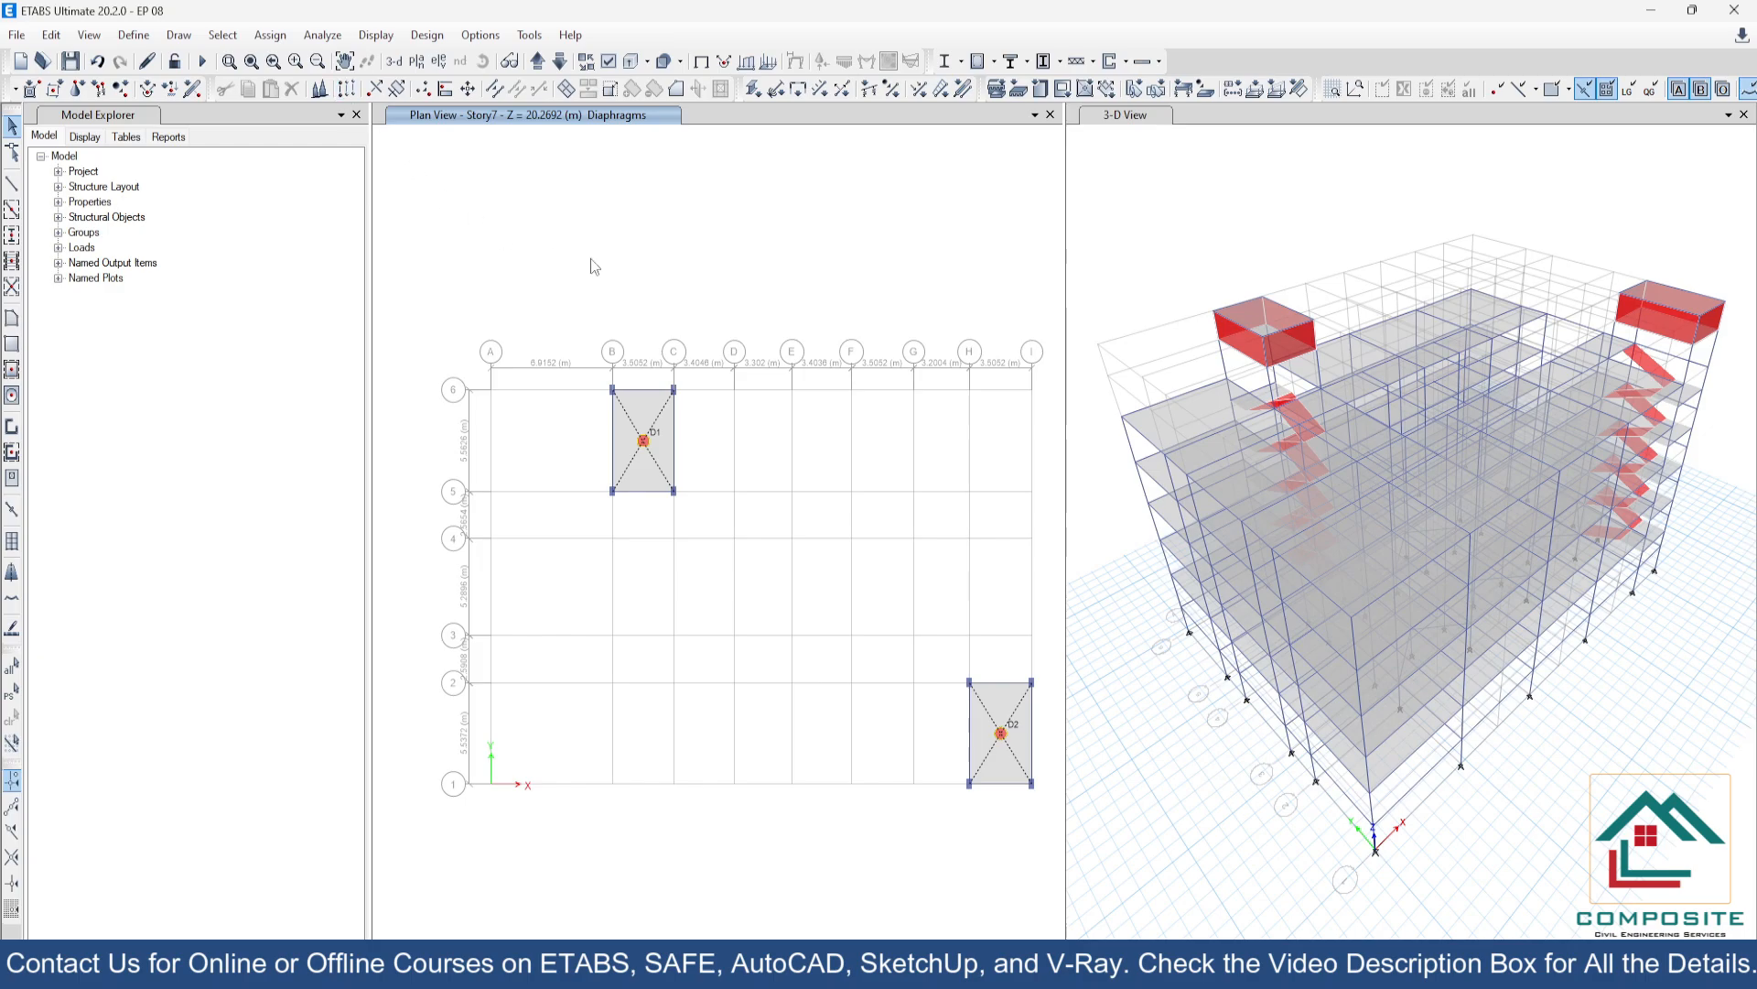
- Move up to the Story8 plan, select the slab between grids B–C and 5–6 with its edge beams, and assign diaphragm D1
click(538, 61)
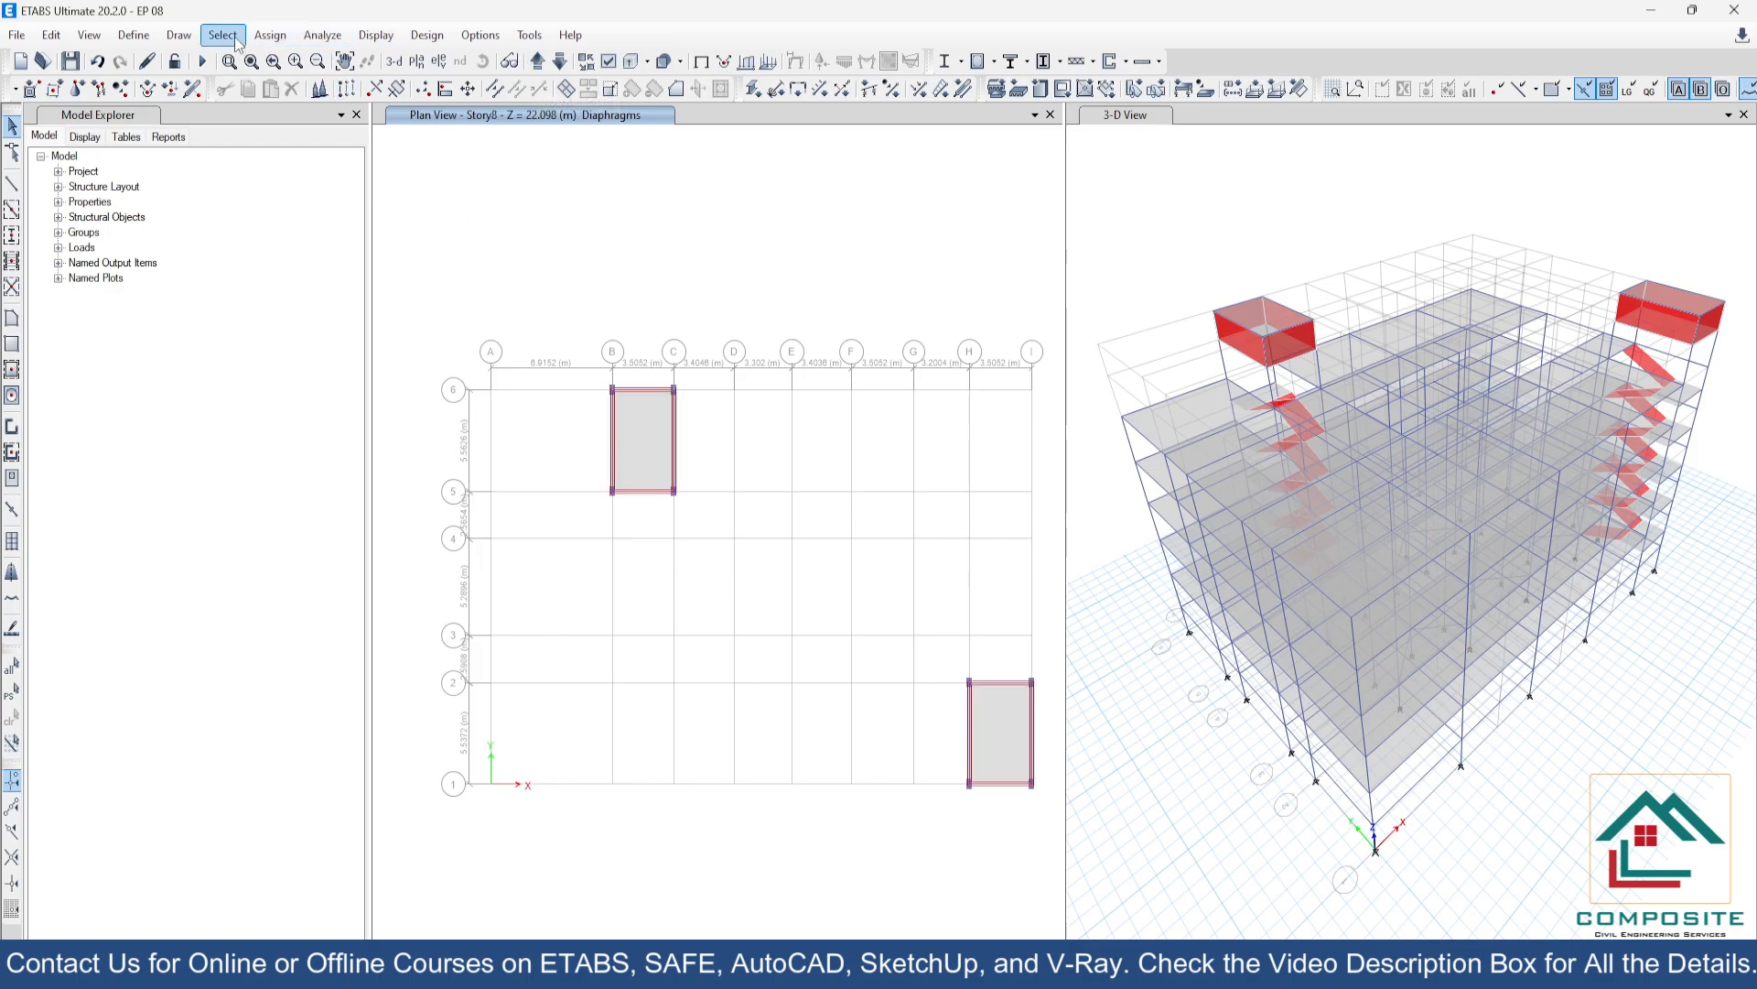
click(223, 35)
mouse_move(298, 61)
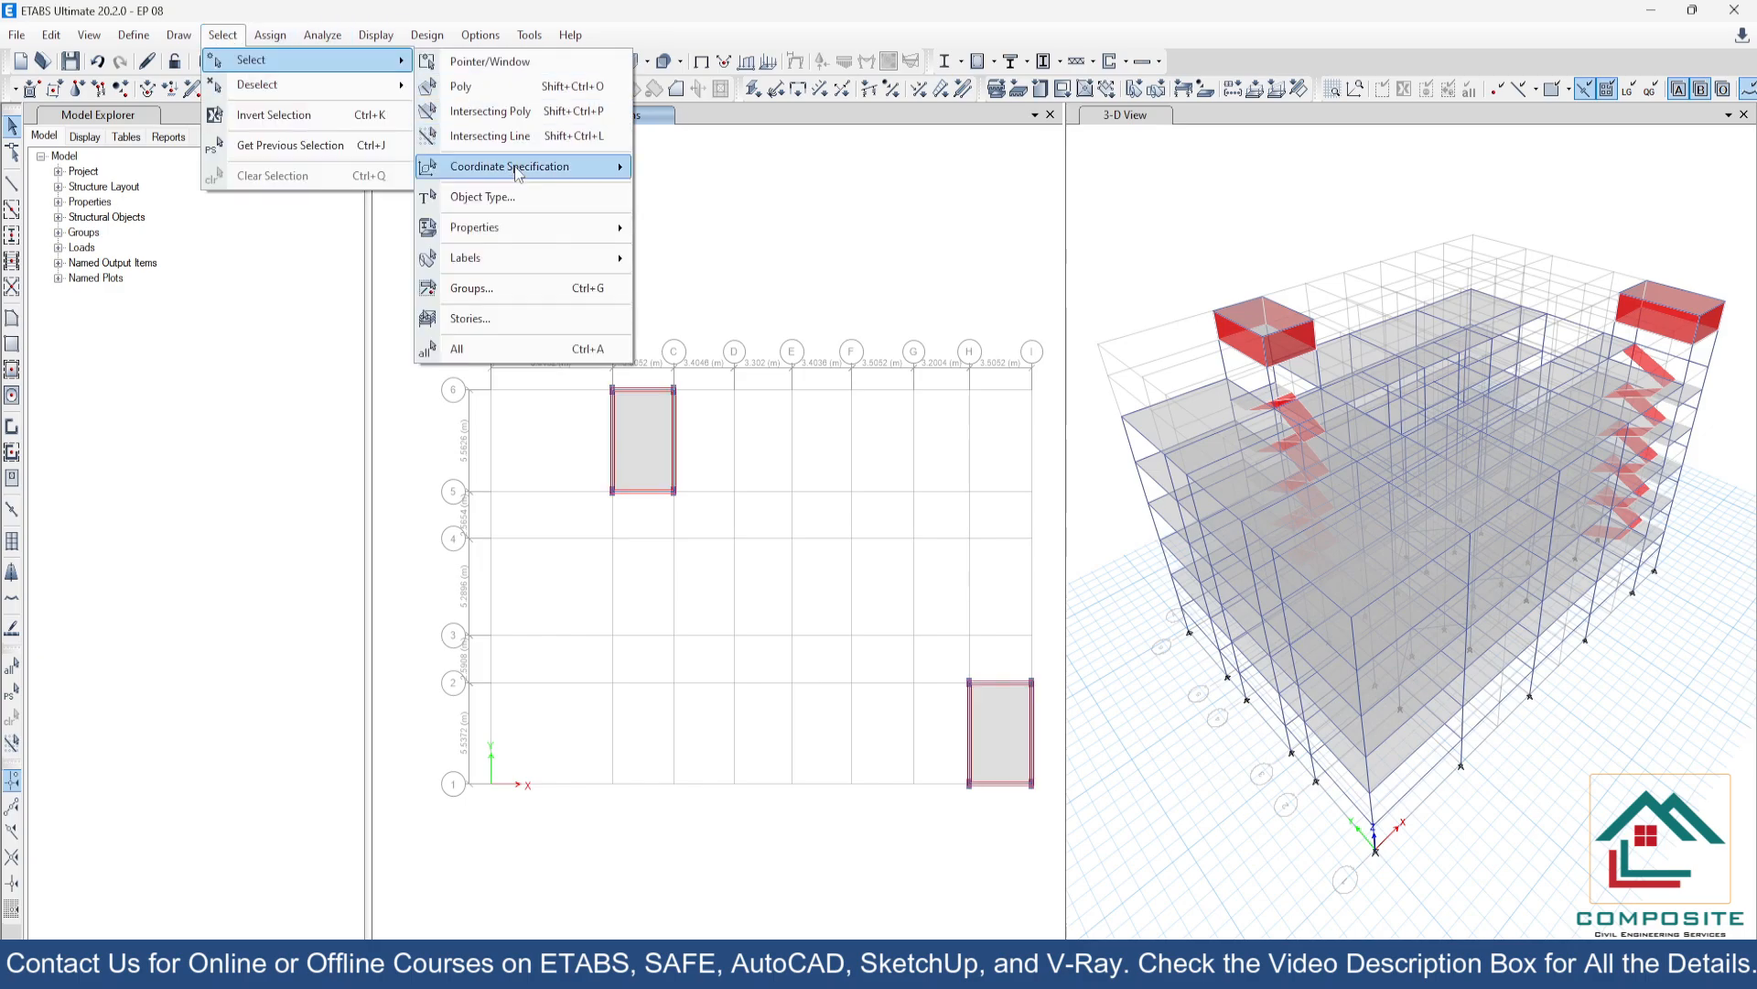
mouse_move(518, 173)
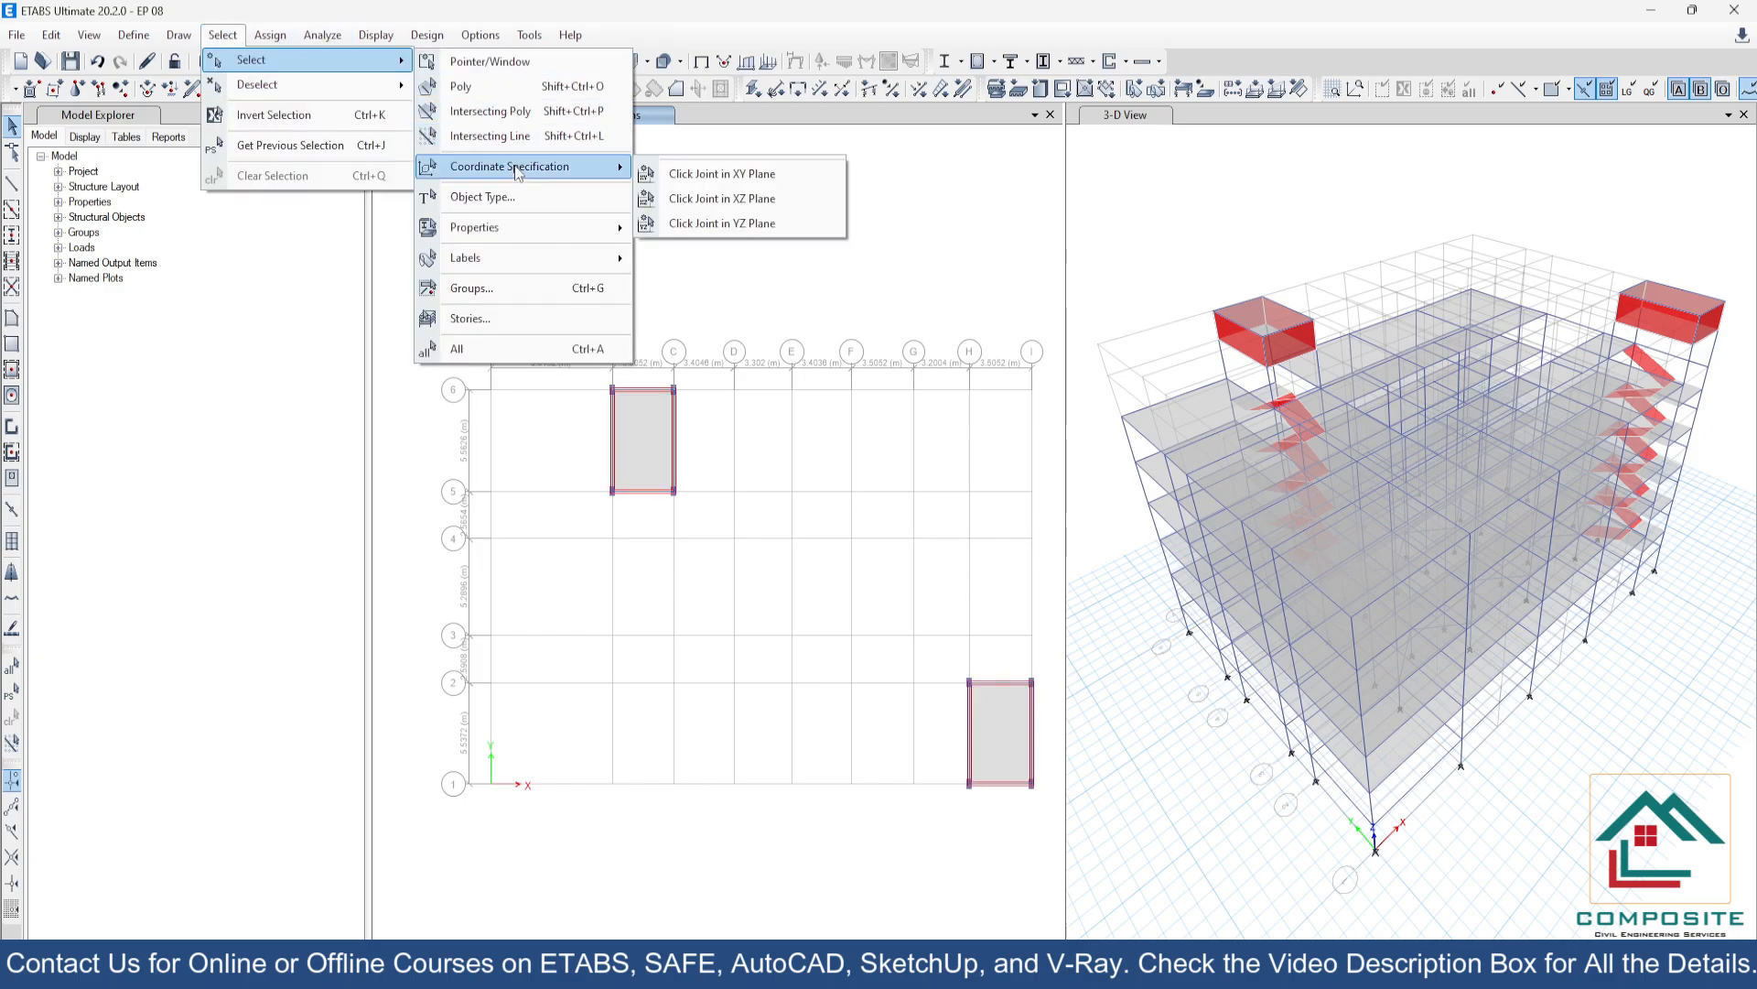
click(856, 205)
scroll(640, 417, up, 5)
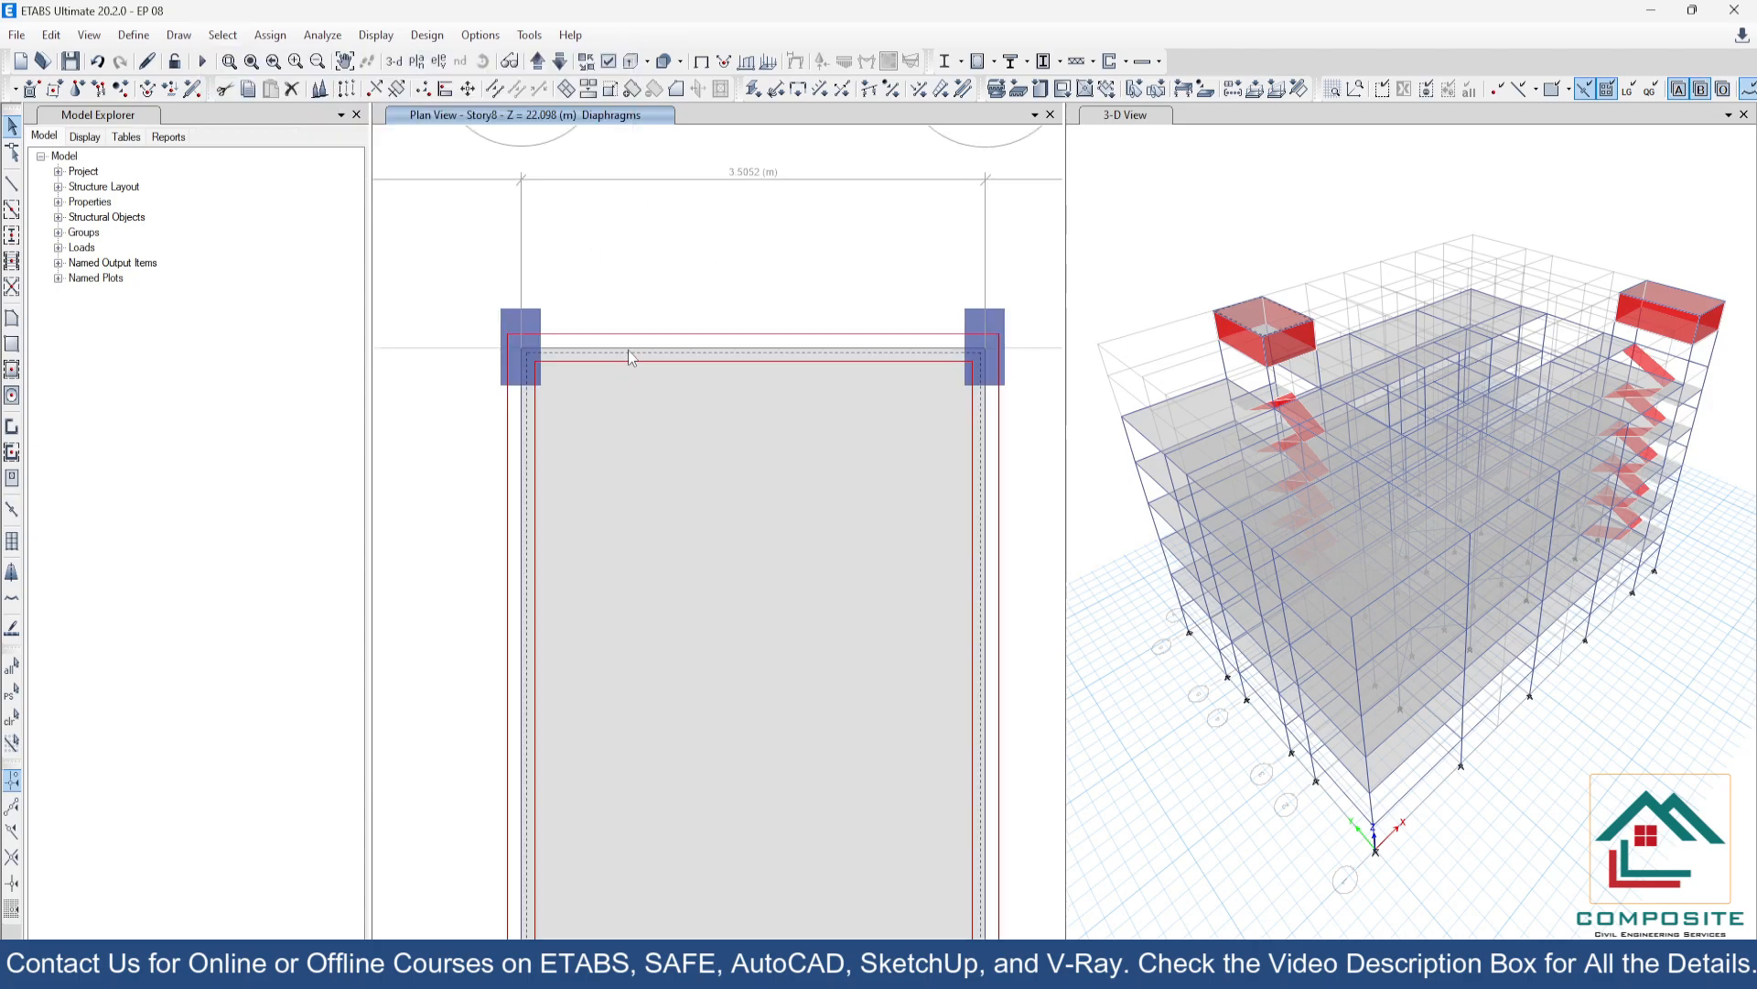
scroll(561, 500, down, 3)
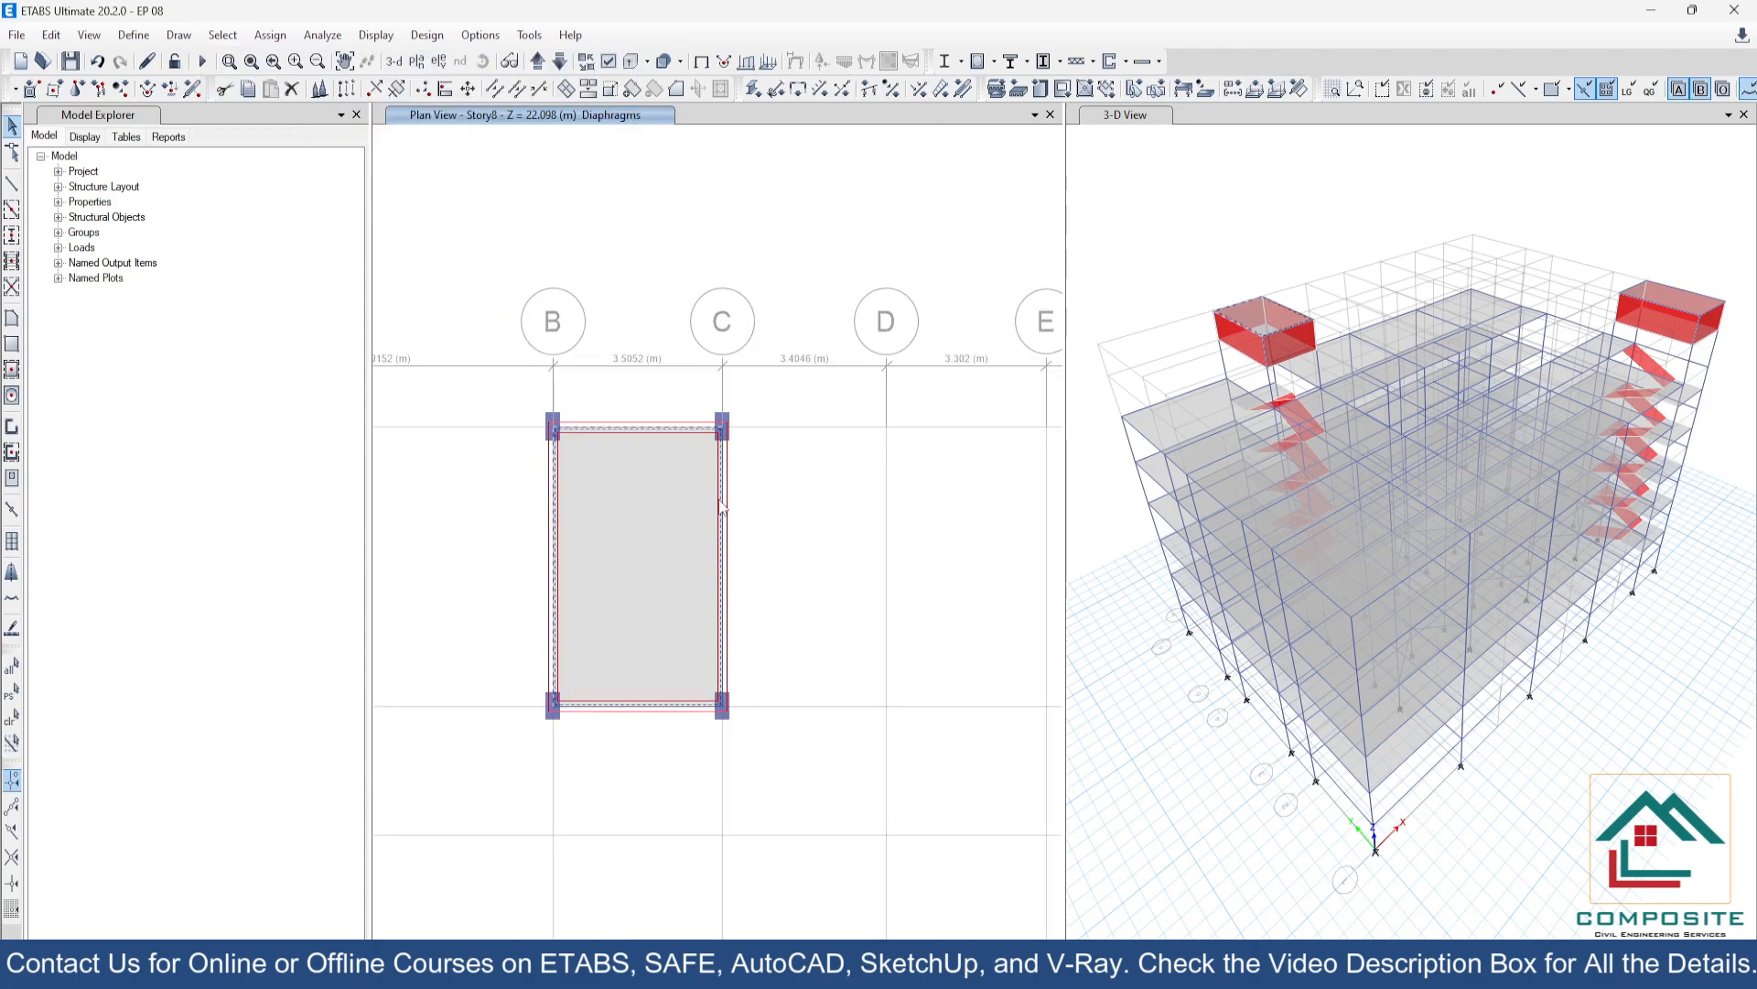
scroll(723, 513, up, 5)
scroll(777, 550, down, 5)
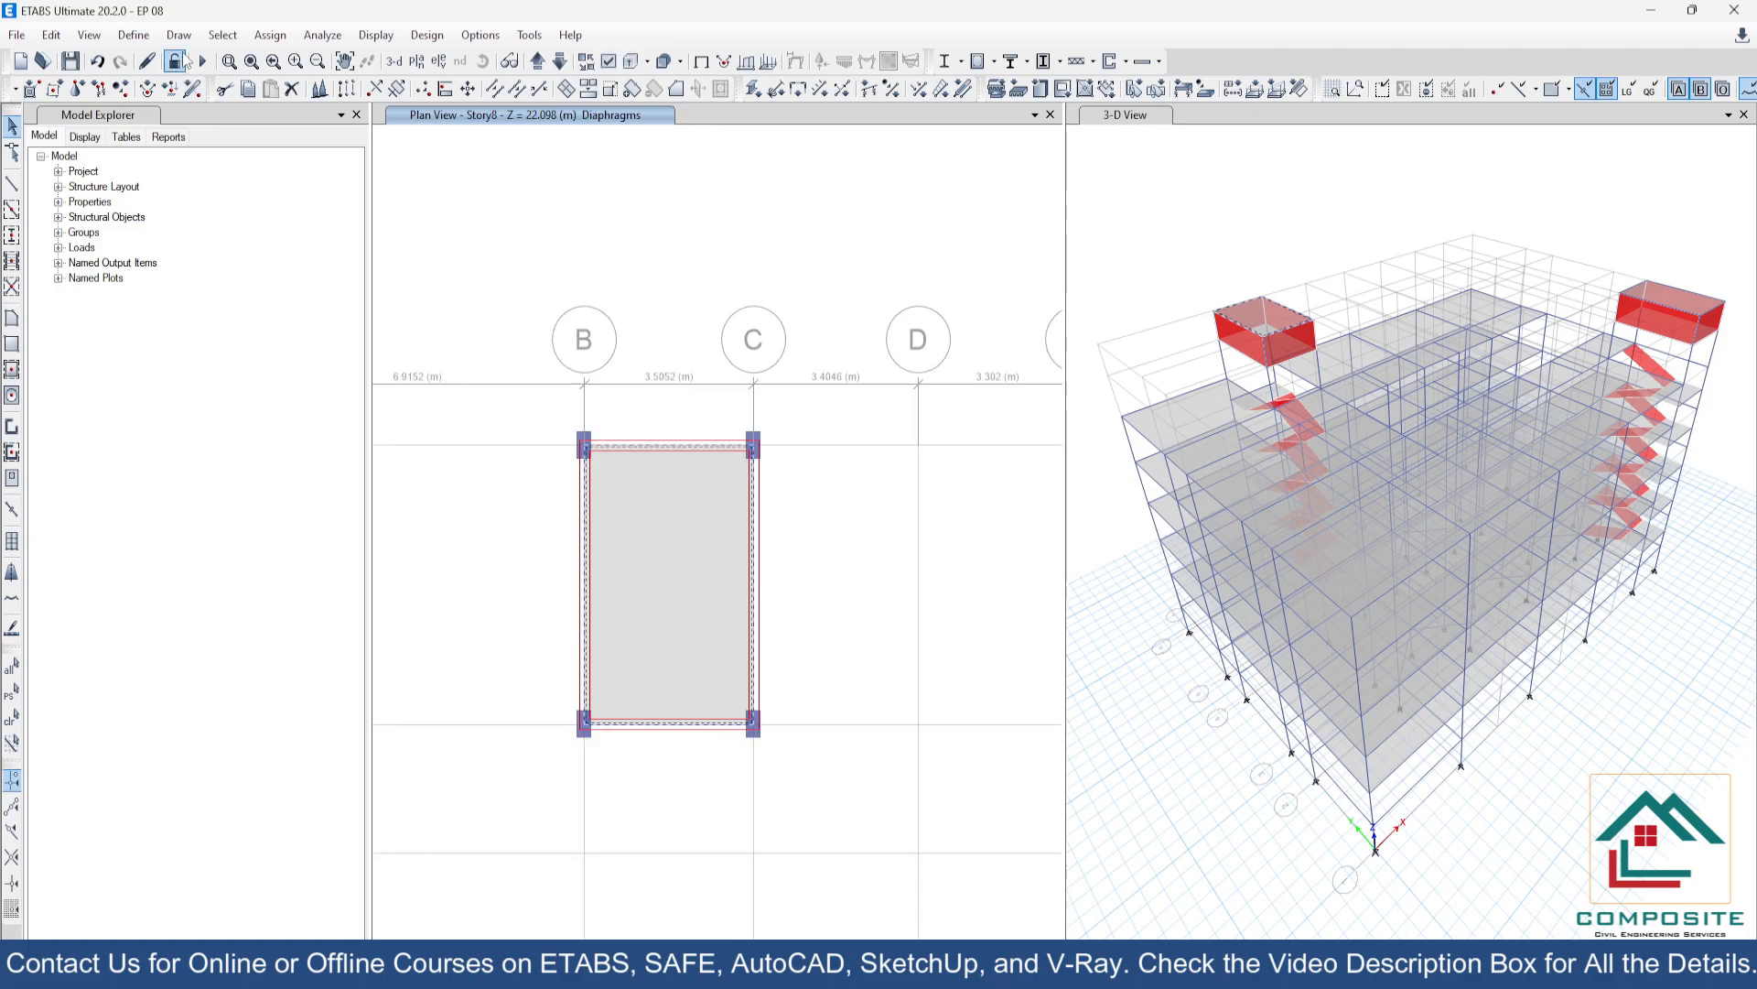
click(270, 35)
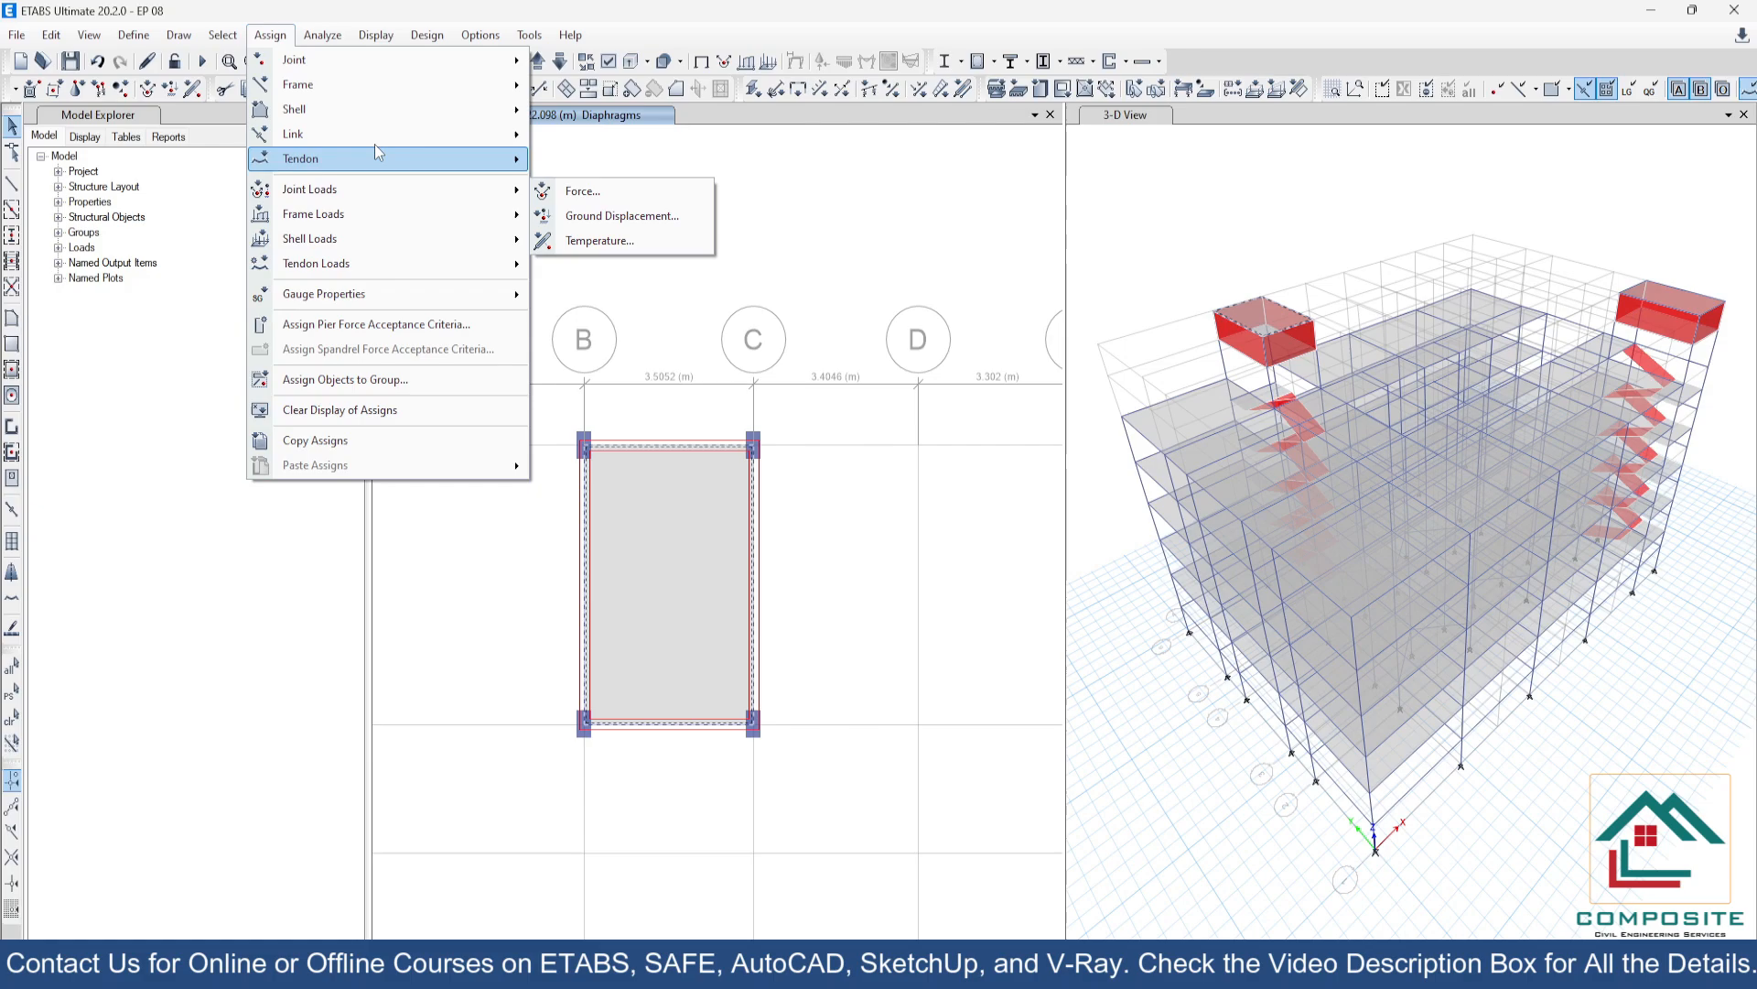
click(659, 304)
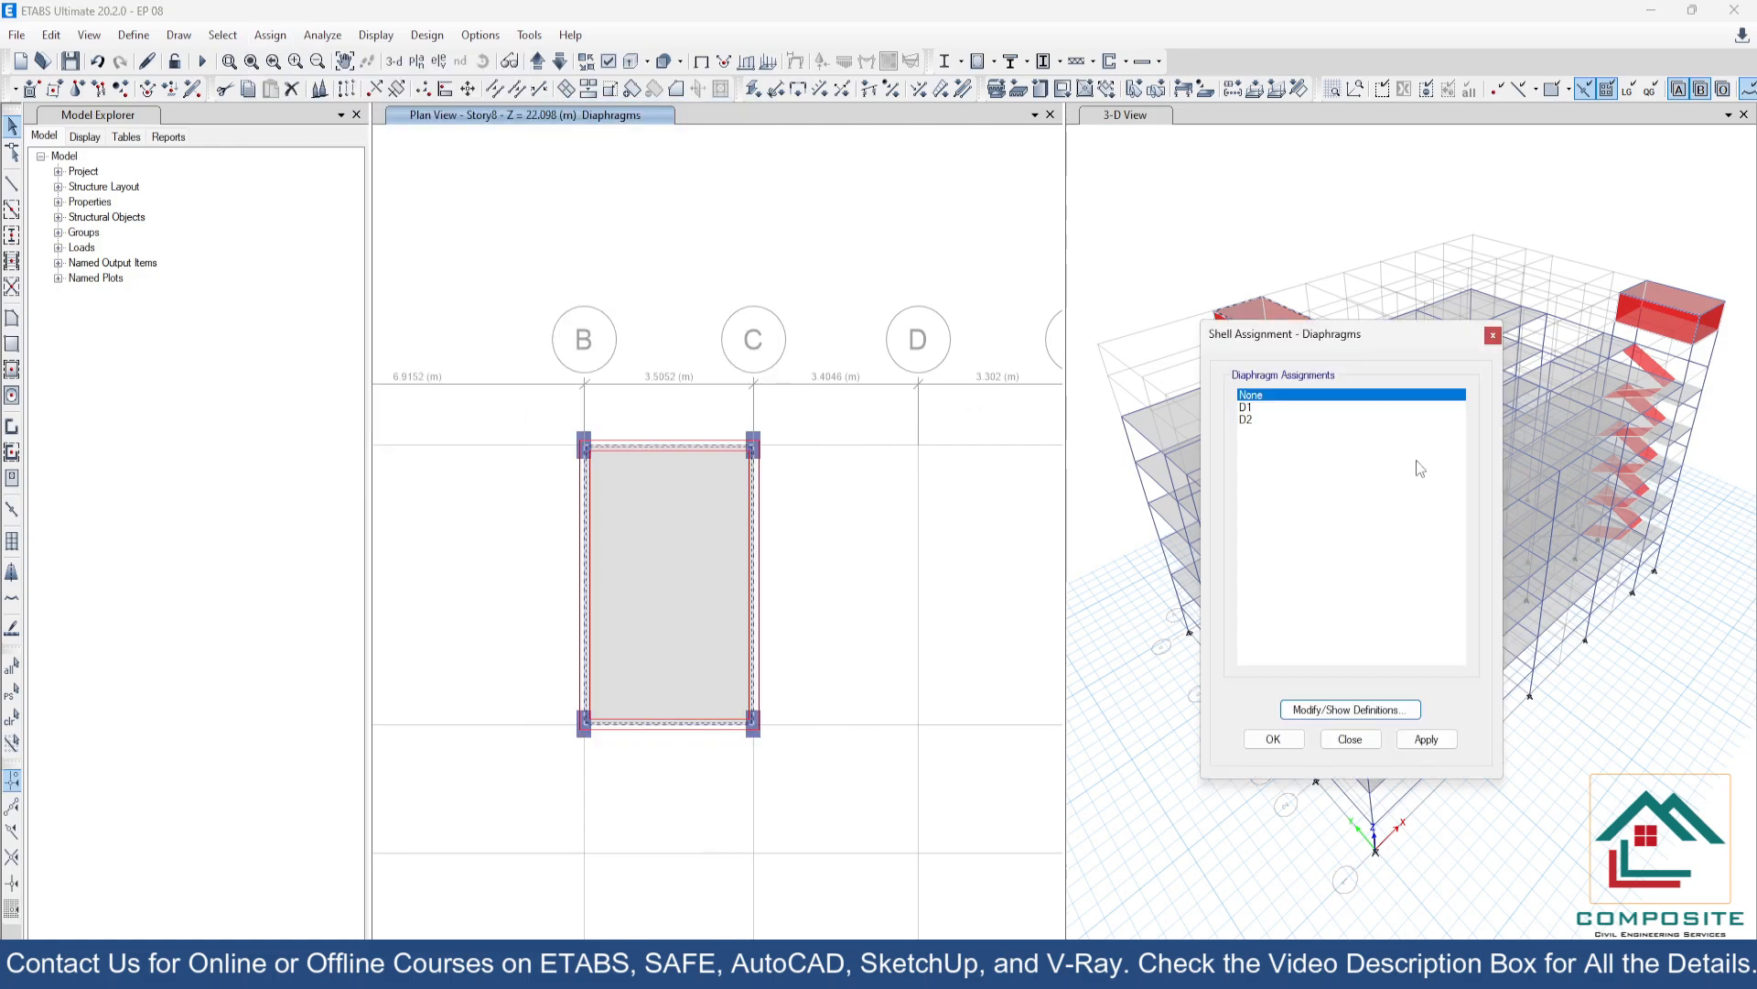
click(1277, 408)
click(1451, 739)
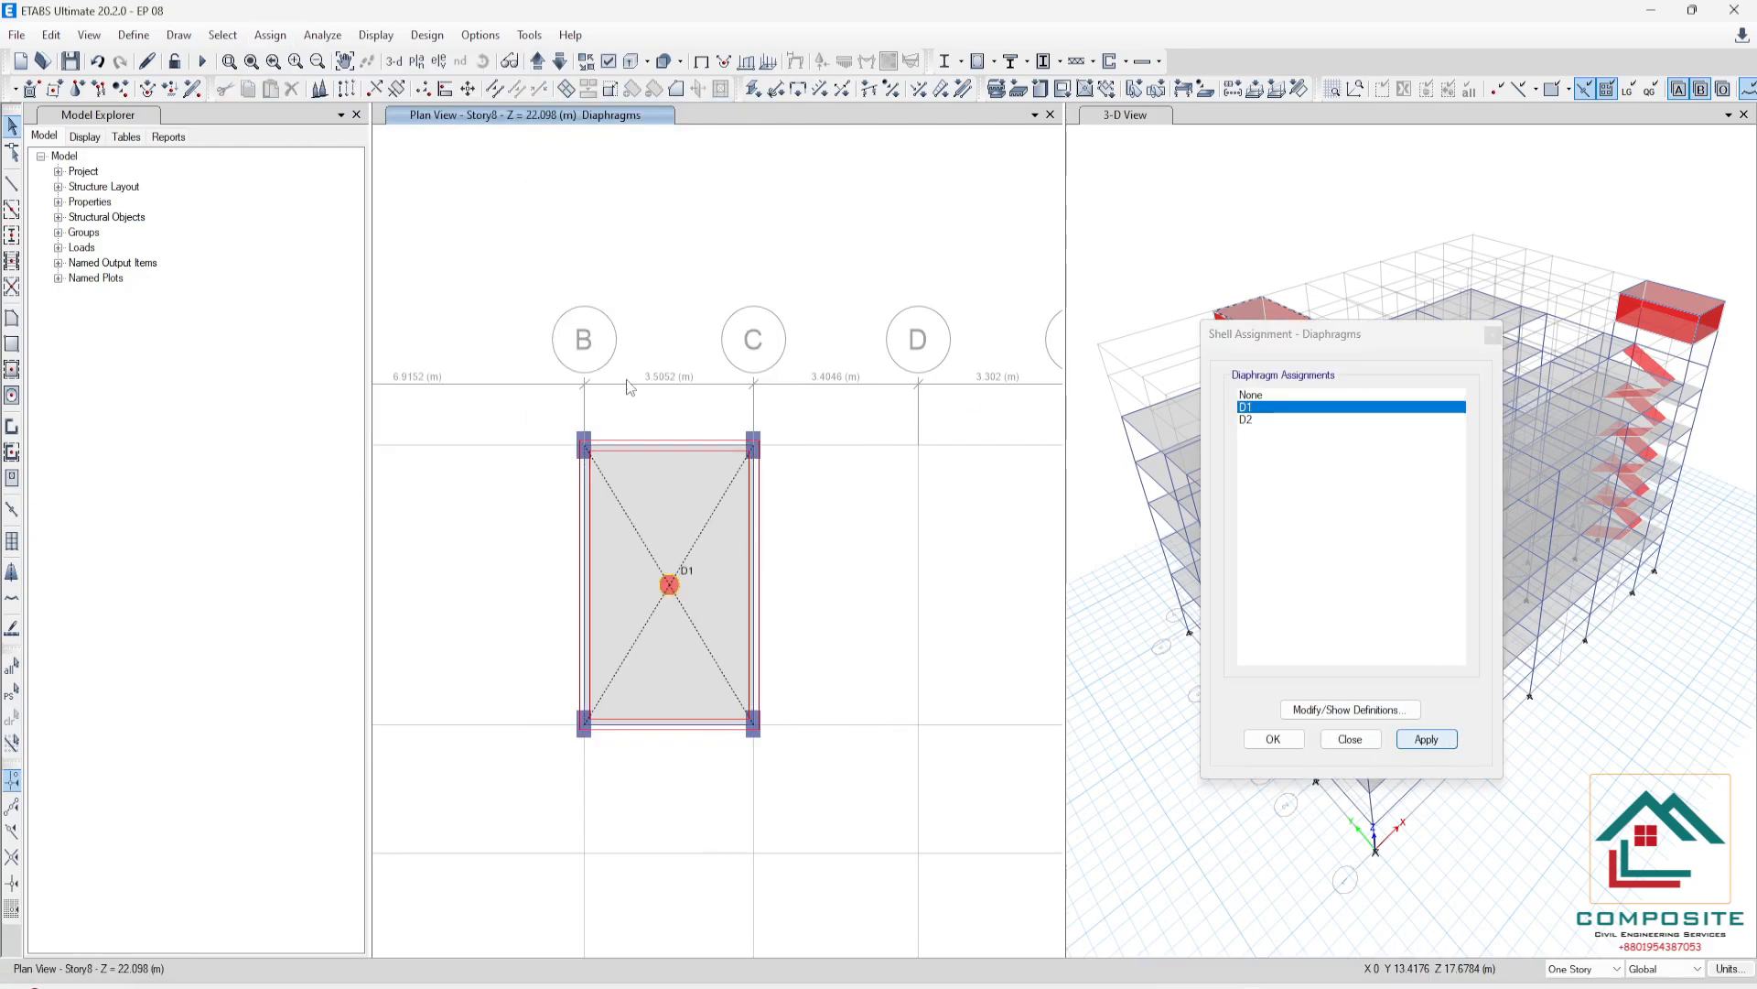
- Select the Story8 slab between grids H–I and 1–2 with its edge beams and assign diaphragm D2
scroll(622, 357, down, 5)
scroll(712, 477, up, 5)
middle_drag(924, 448, 841, 448)
click(911, 385)
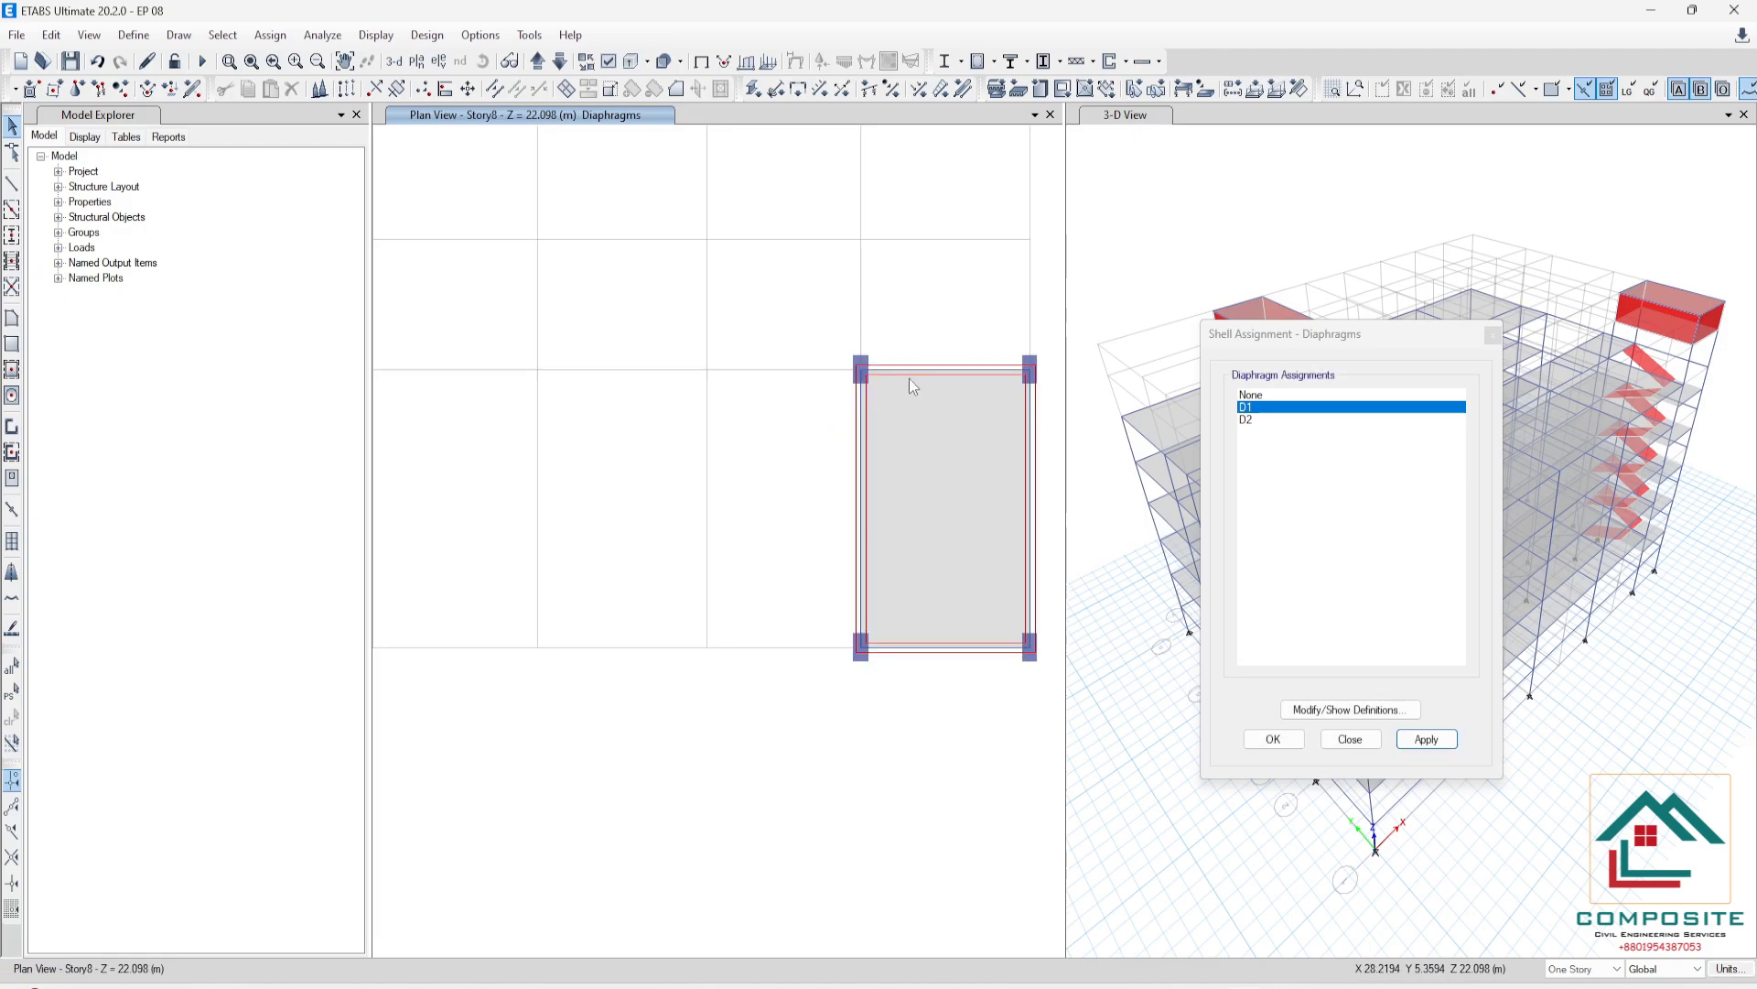
click(908, 368)
click(861, 421)
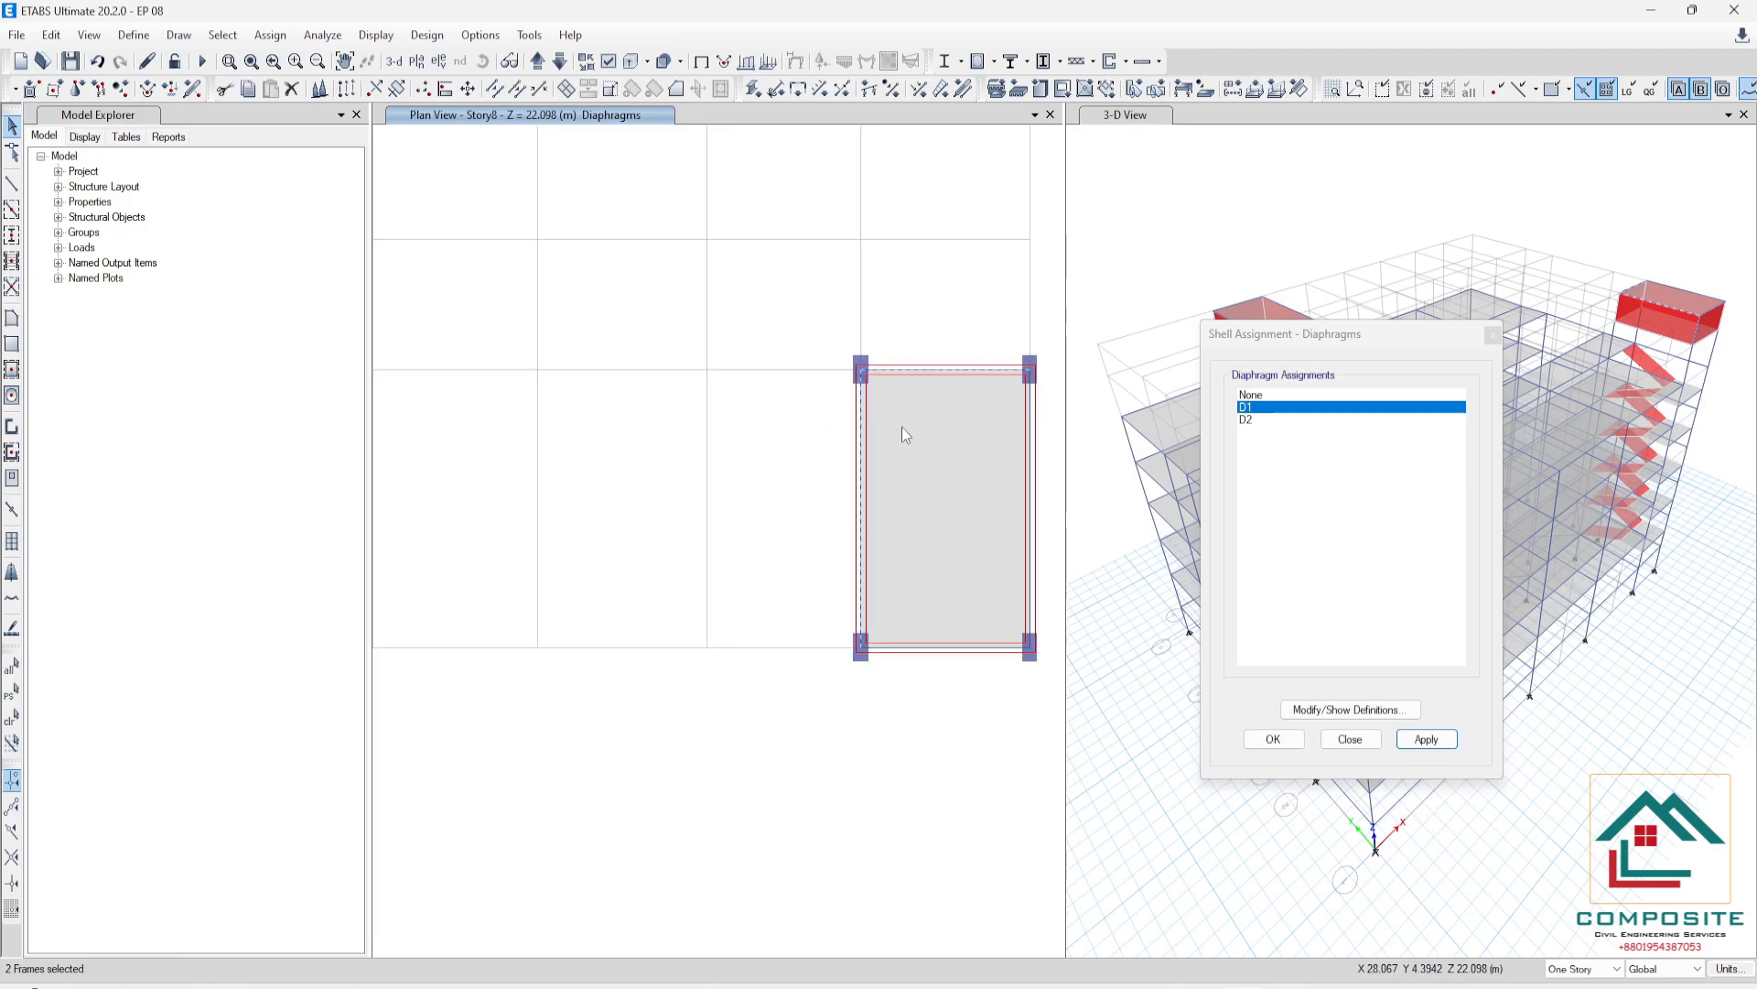
click(927, 646)
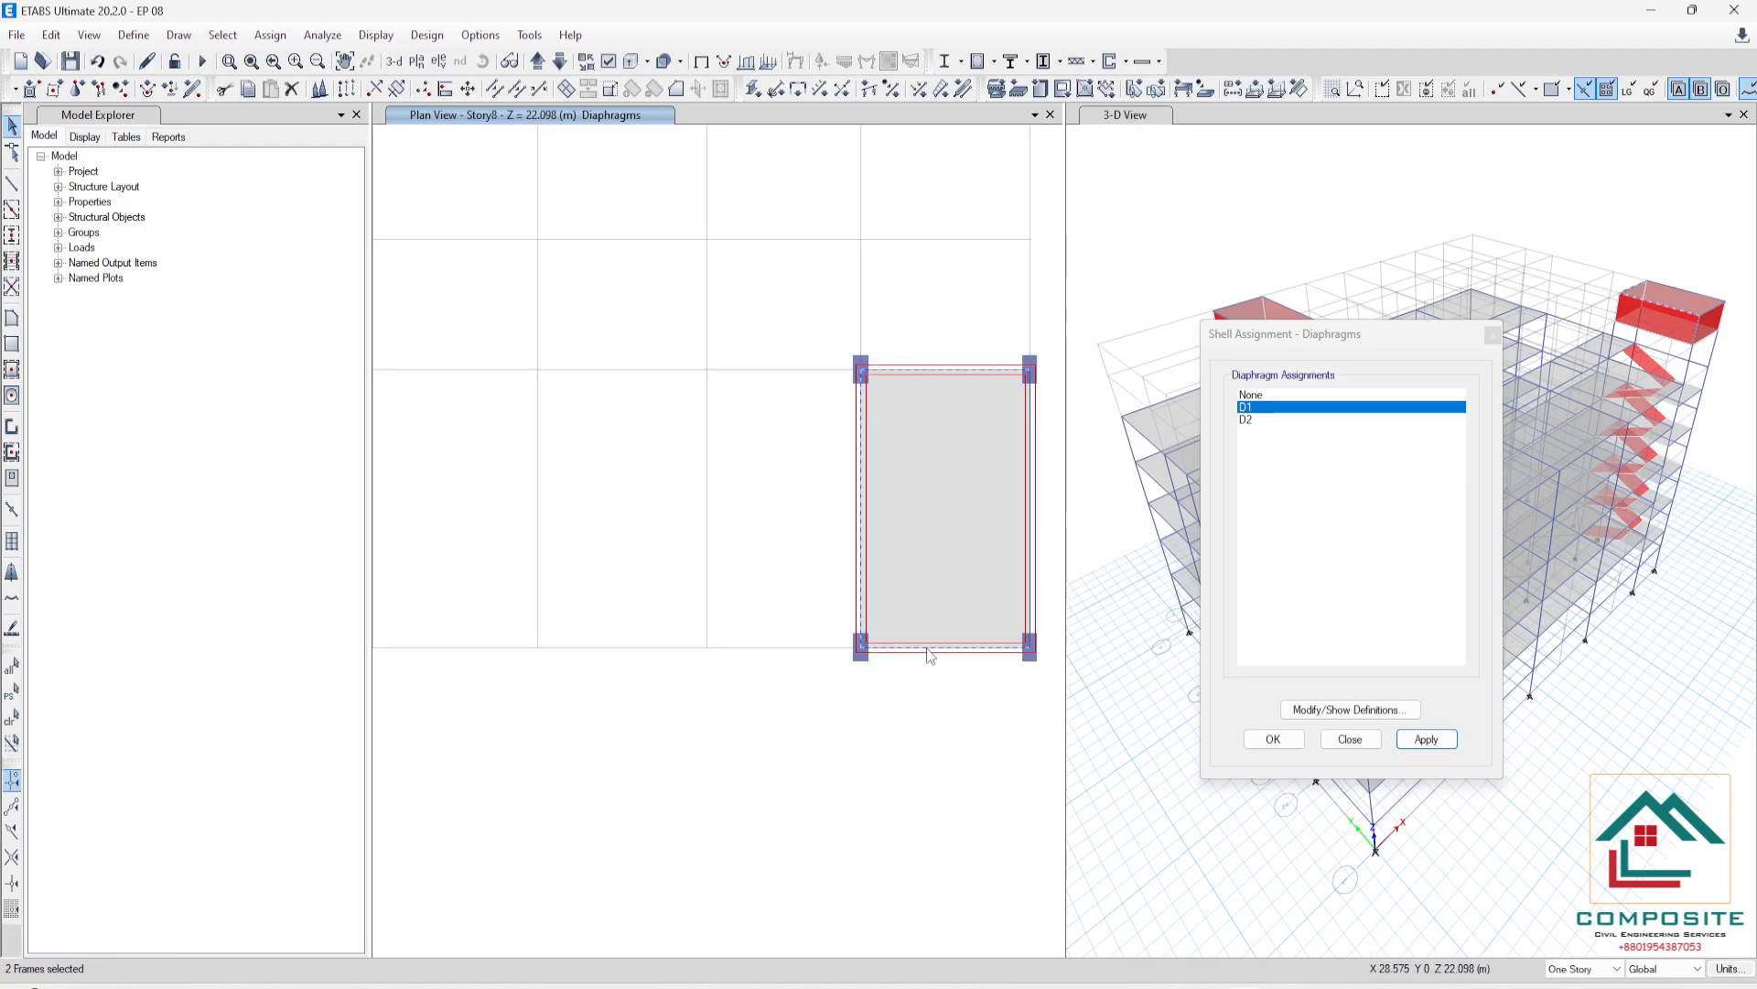
click(1031, 590)
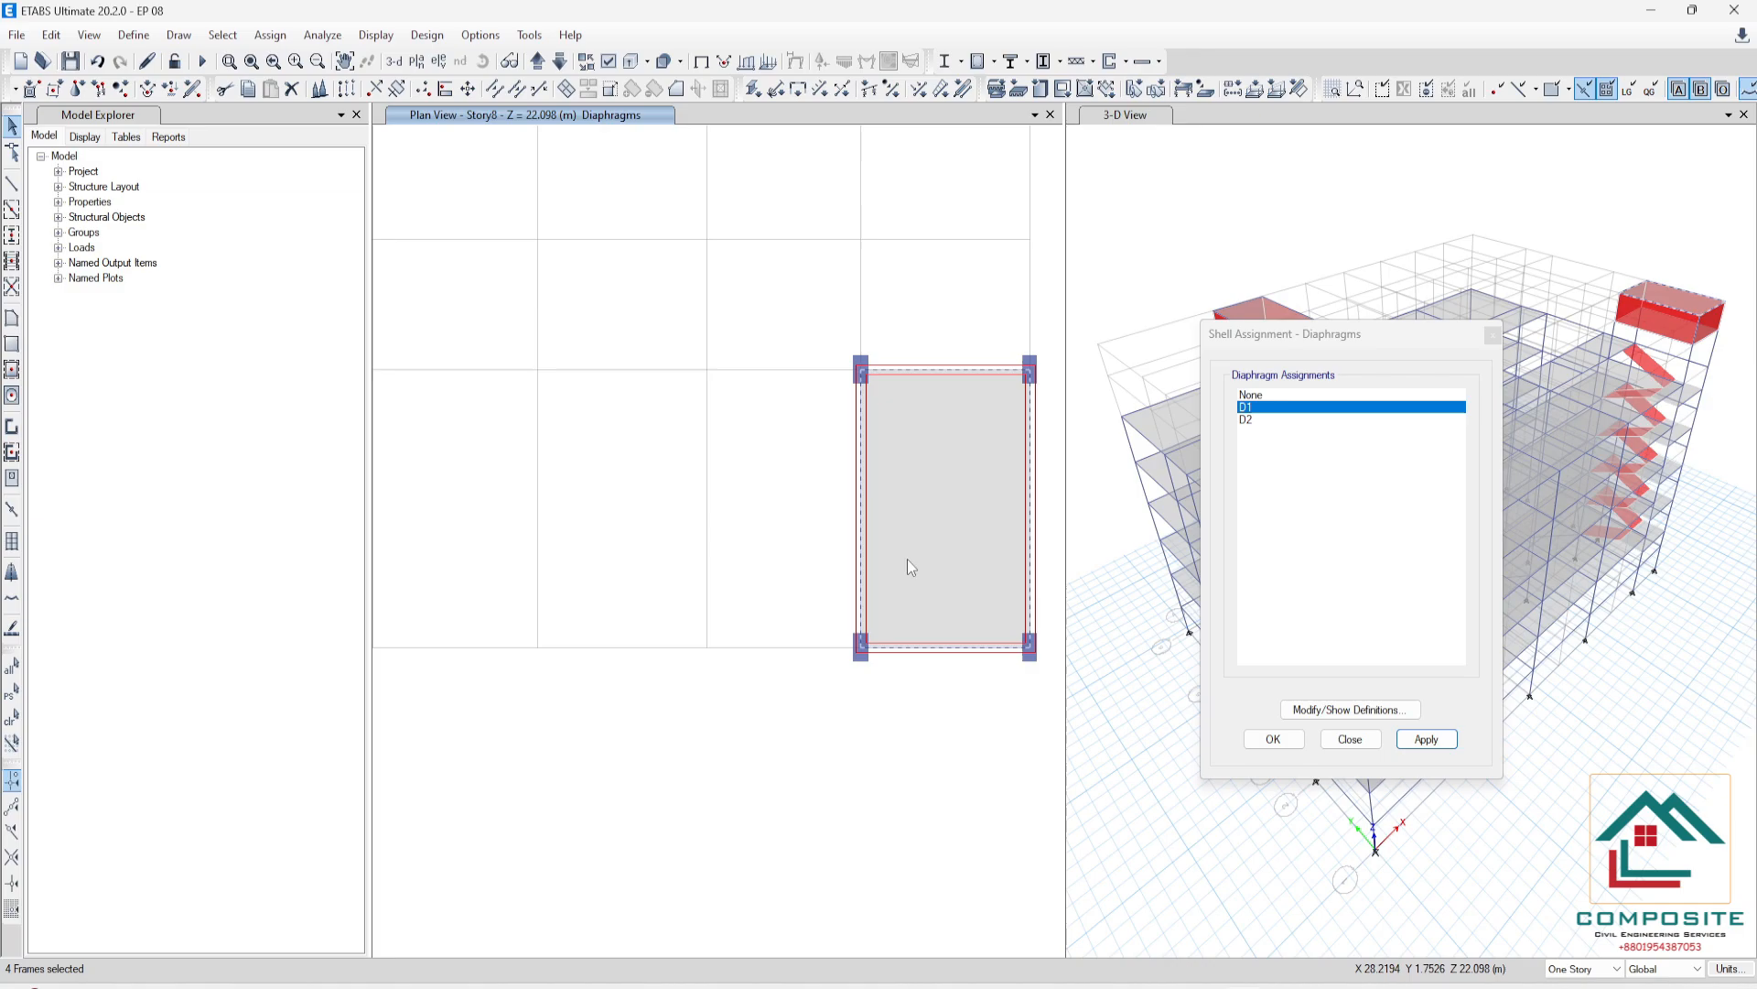
click(1252, 421)
click(1454, 742)
- Go down to the Base plan and finish the diaphragm assignment
scroll(891, 723, down, 3)
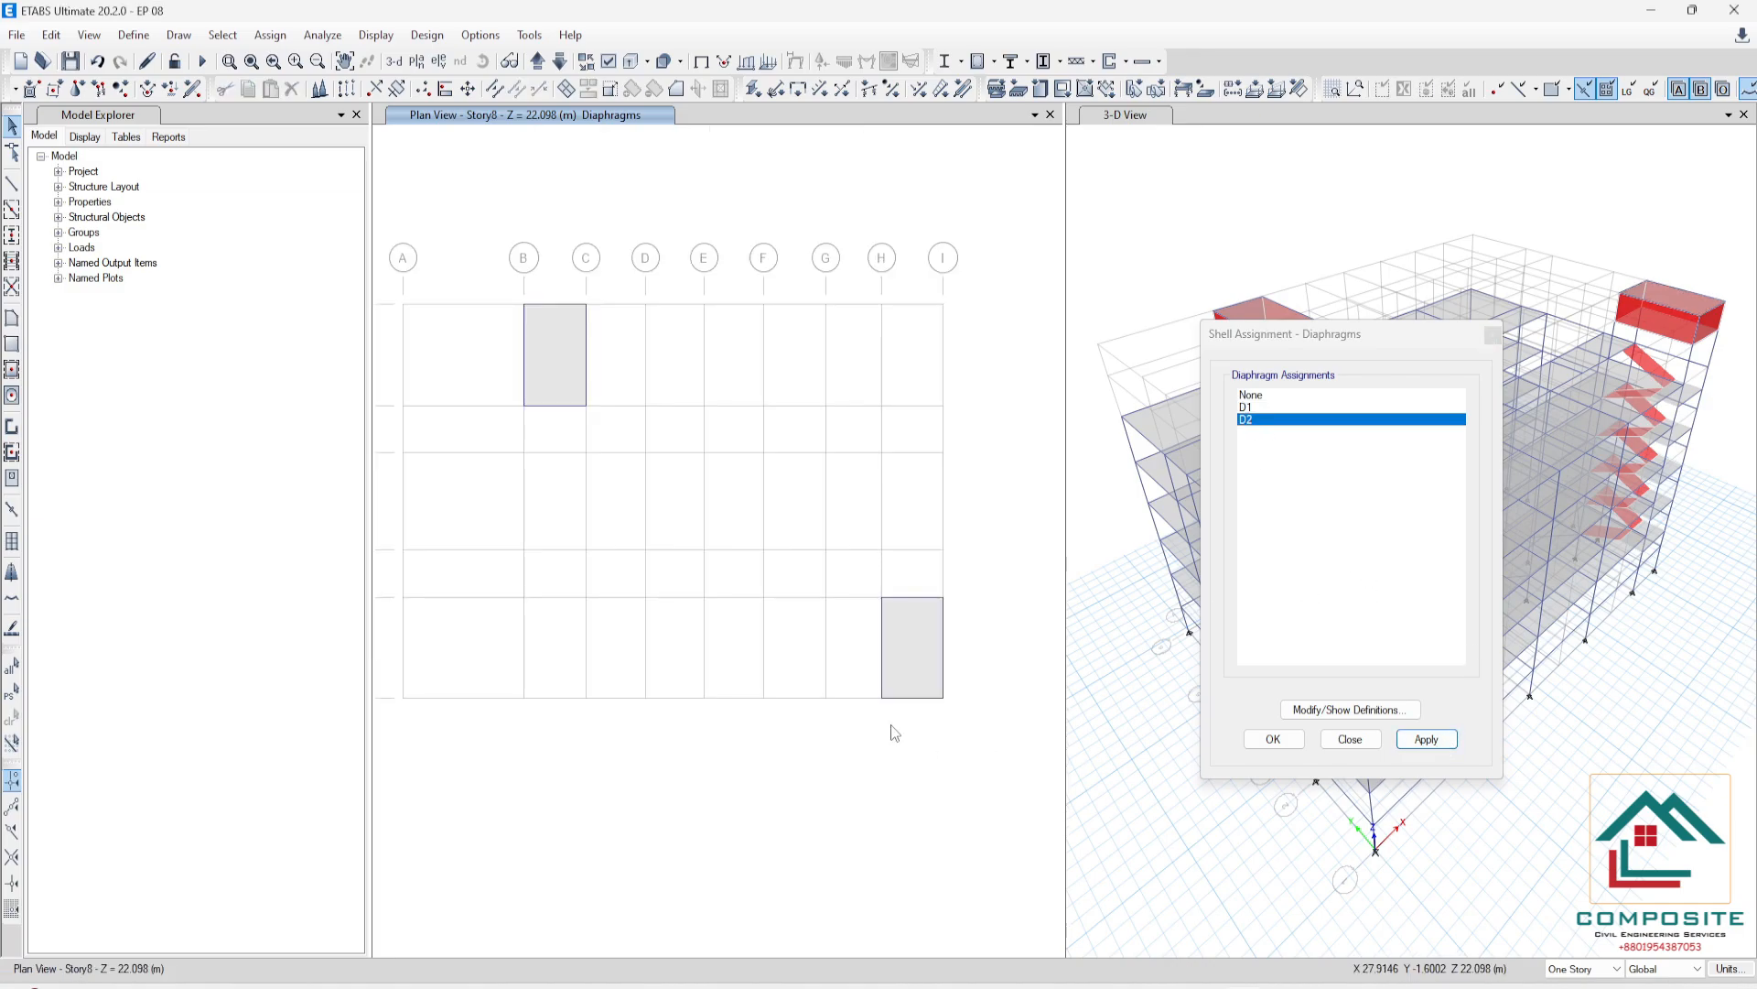
click(559, 60)
click(560, 61)
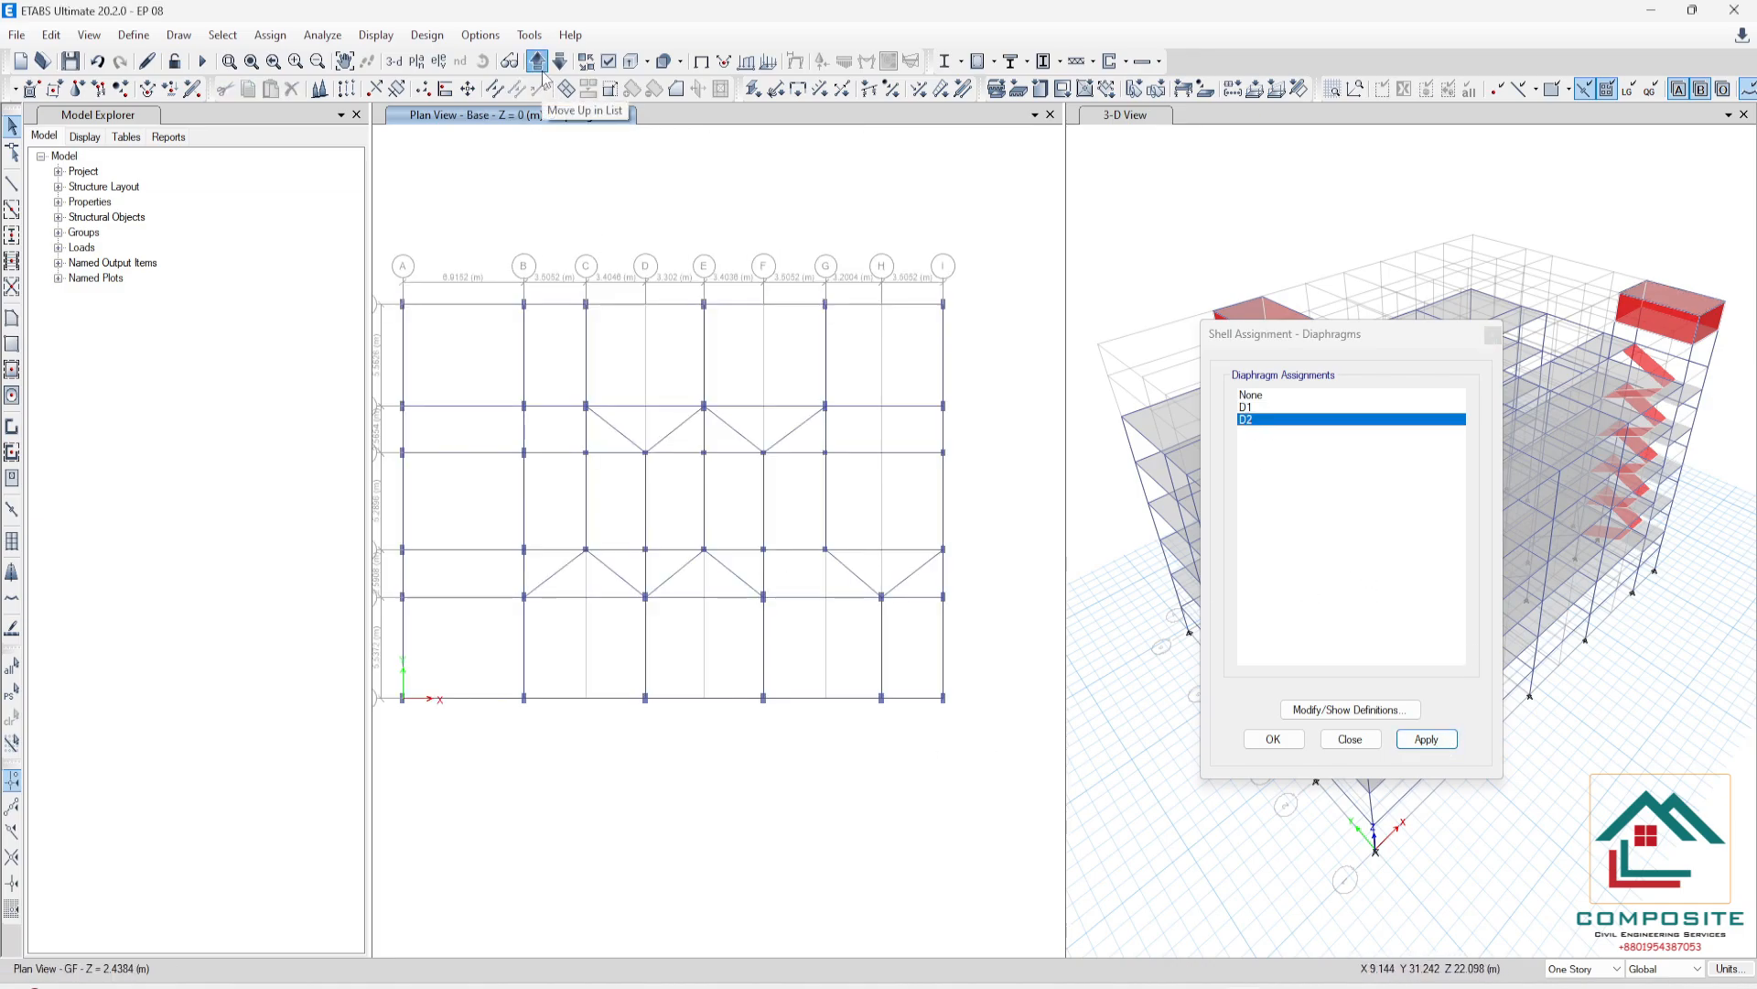
click(559, 61)
scroll(875, 329, down, 2)
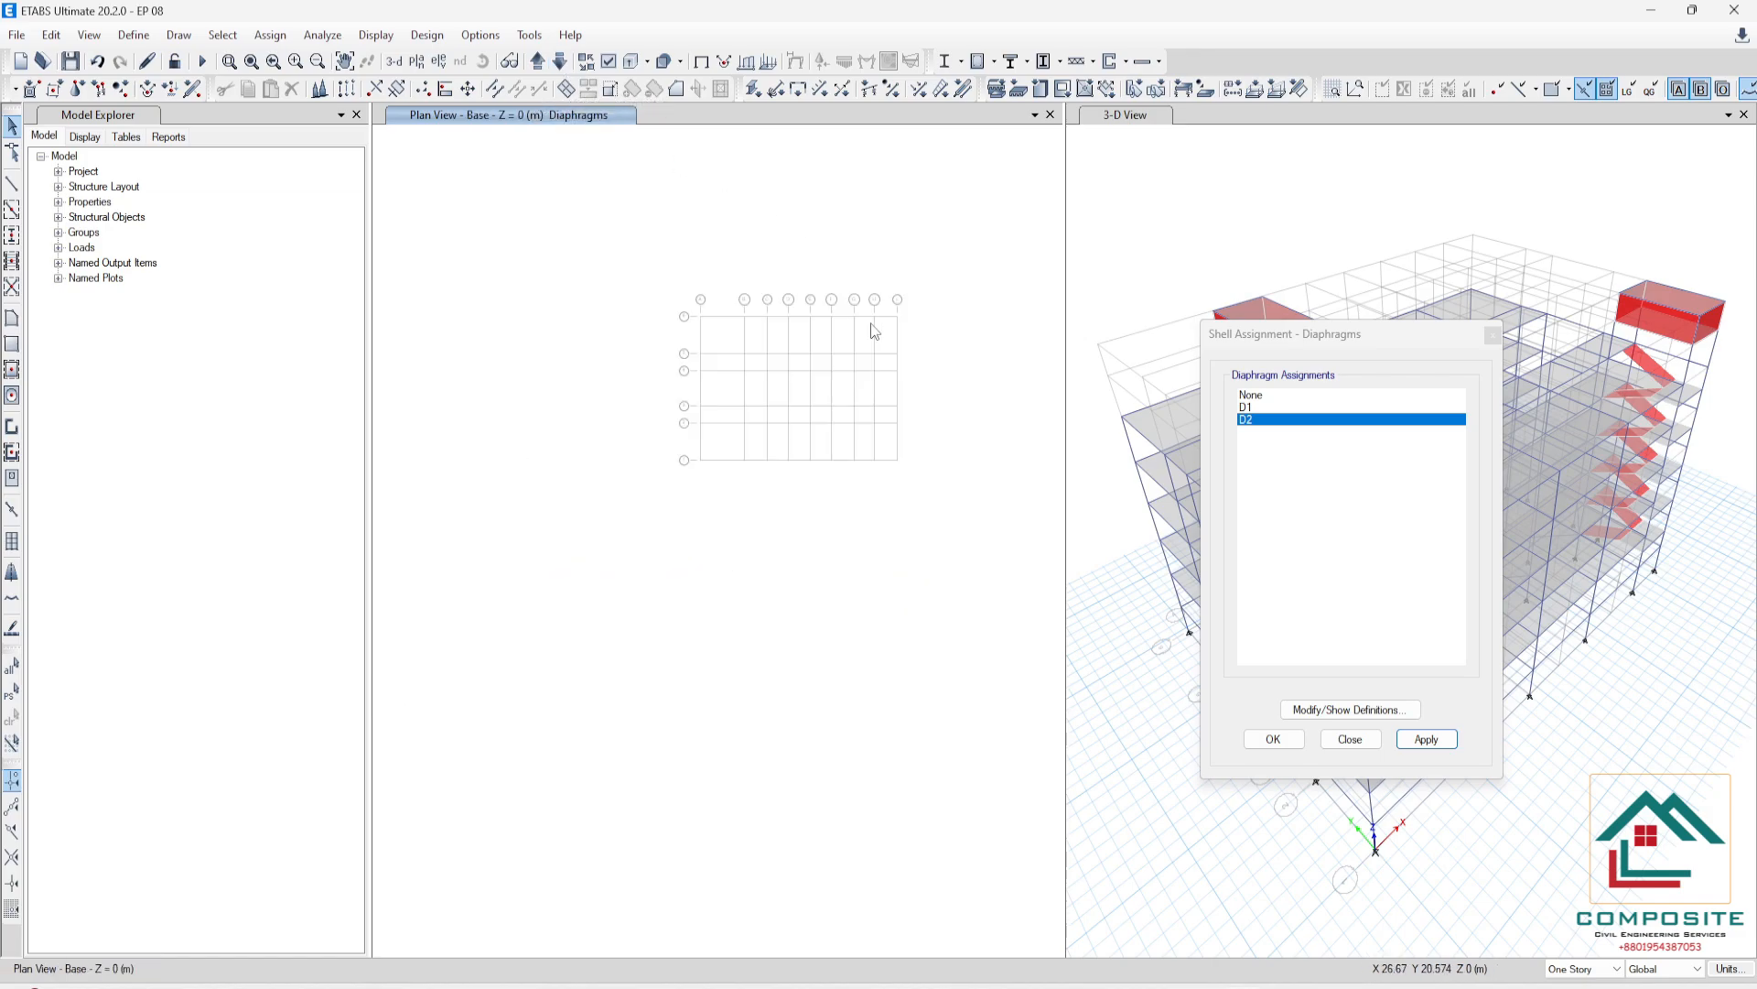
click(1492, 335)
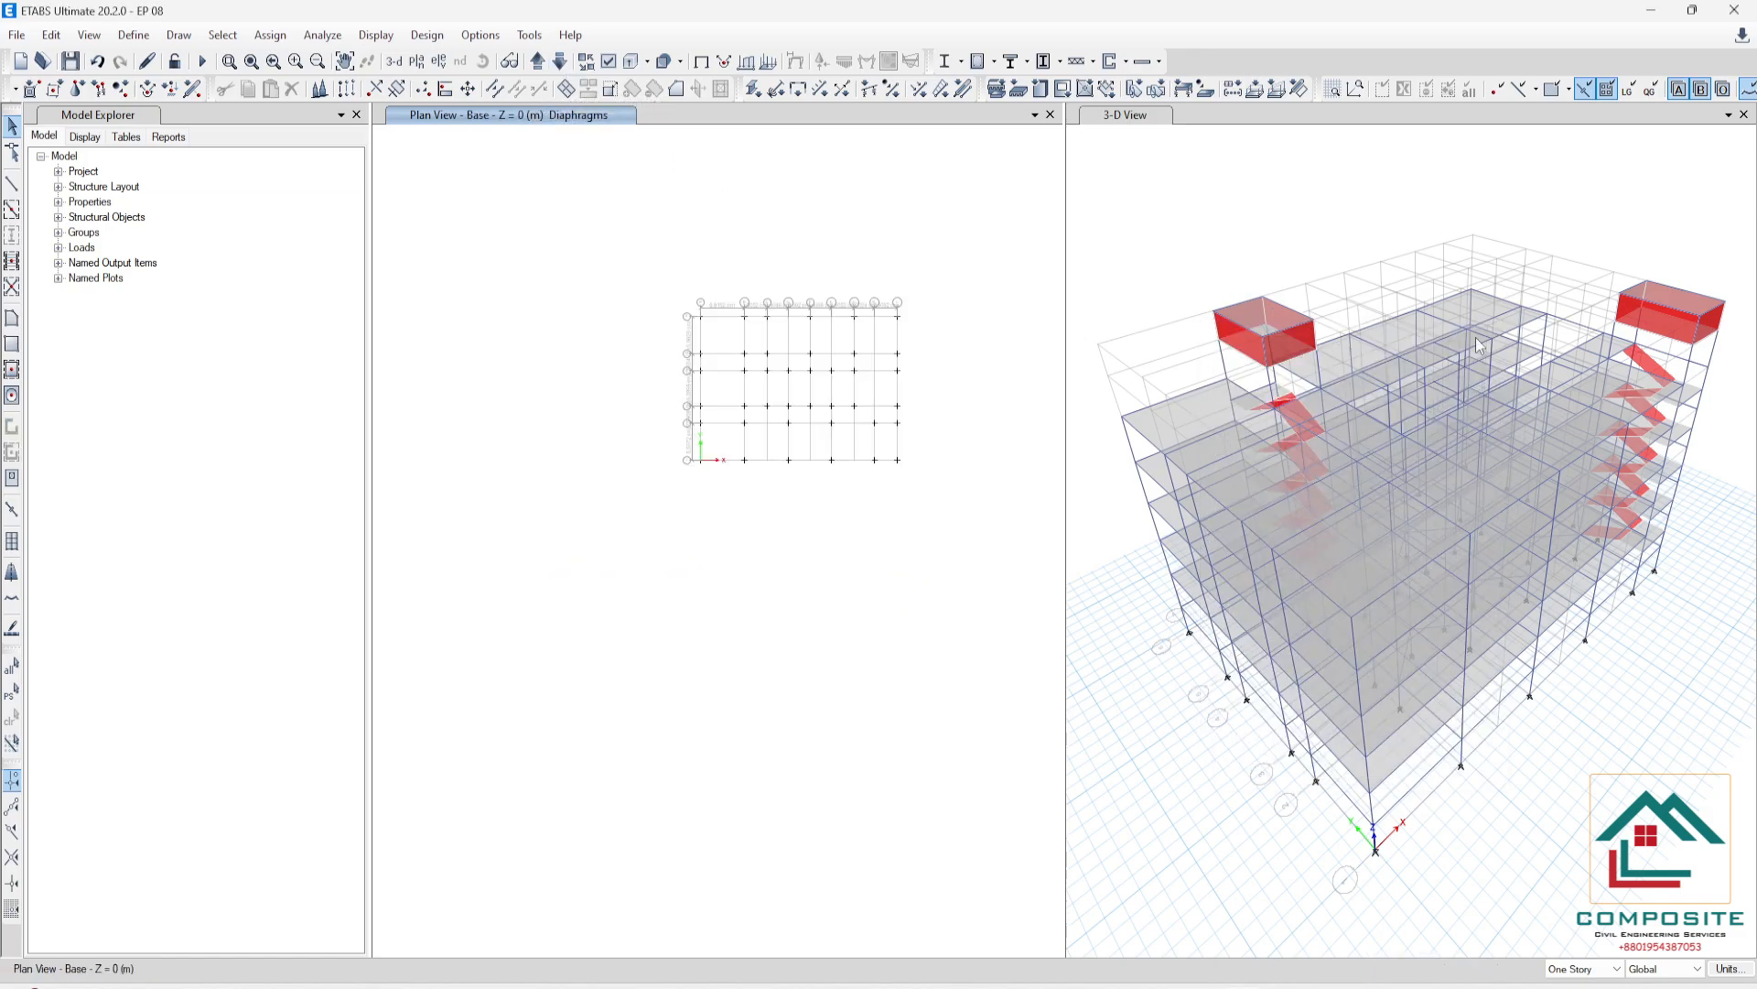
- Check the assigned restraints of the base joint at grids C and 6
right_click(767, 320)
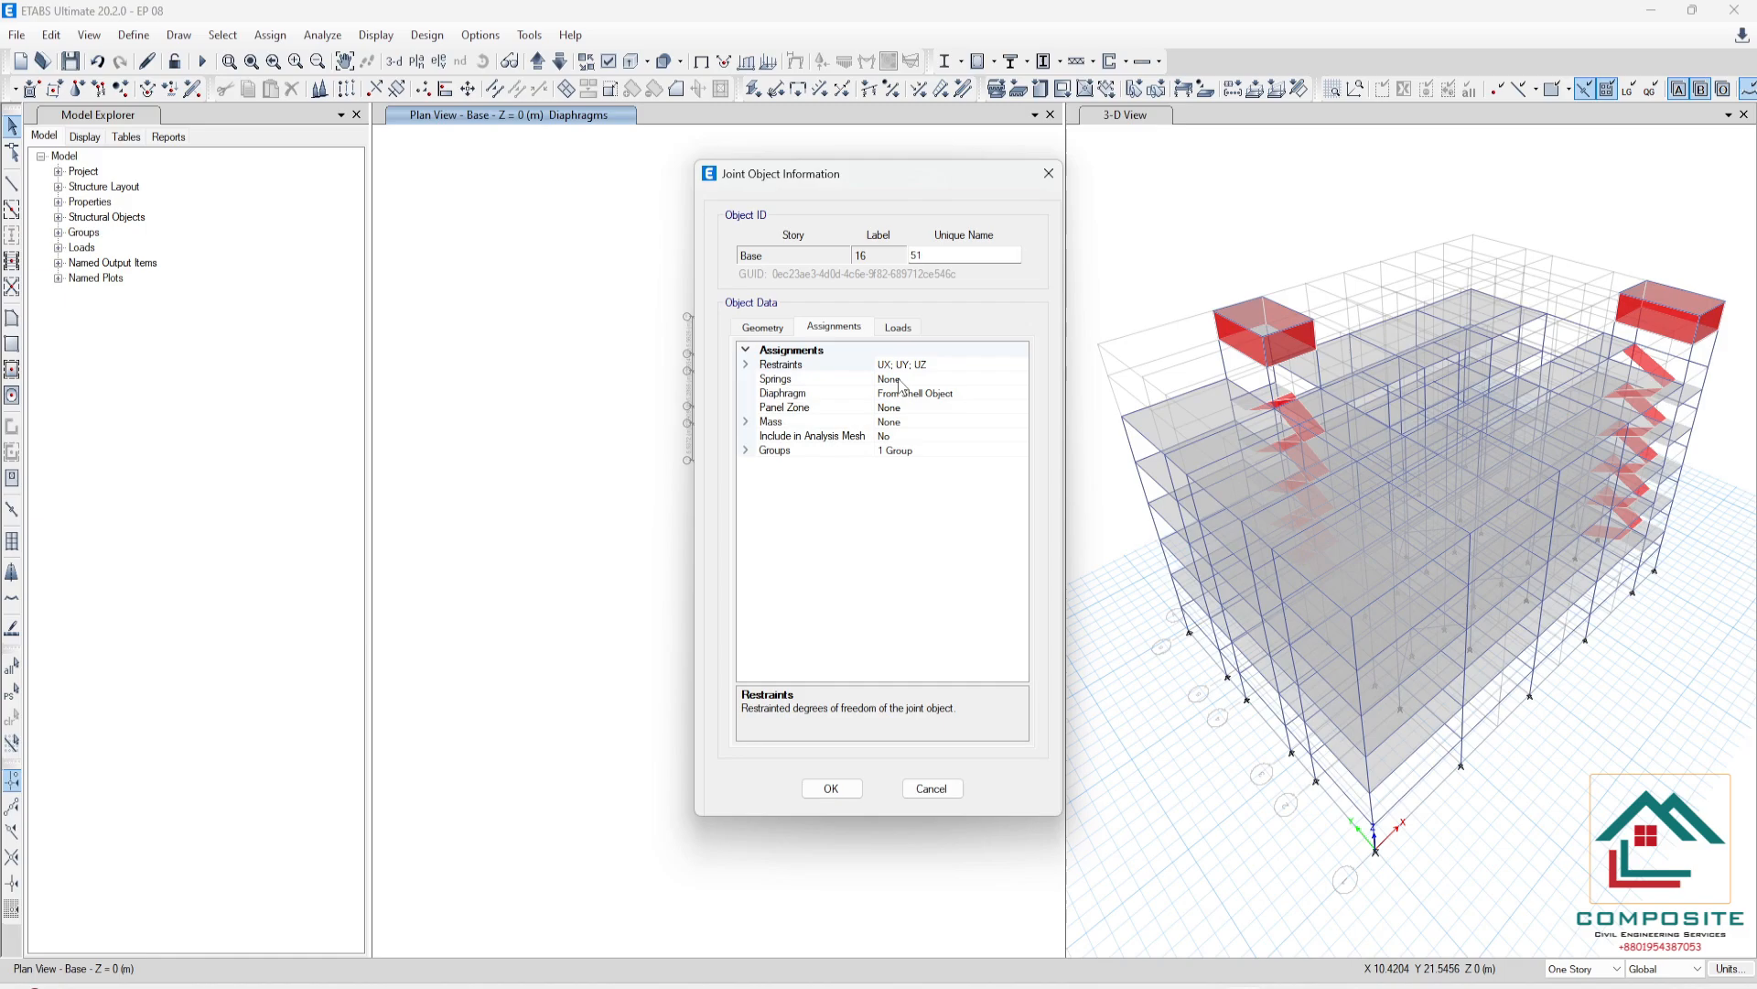
click(1048, 173)
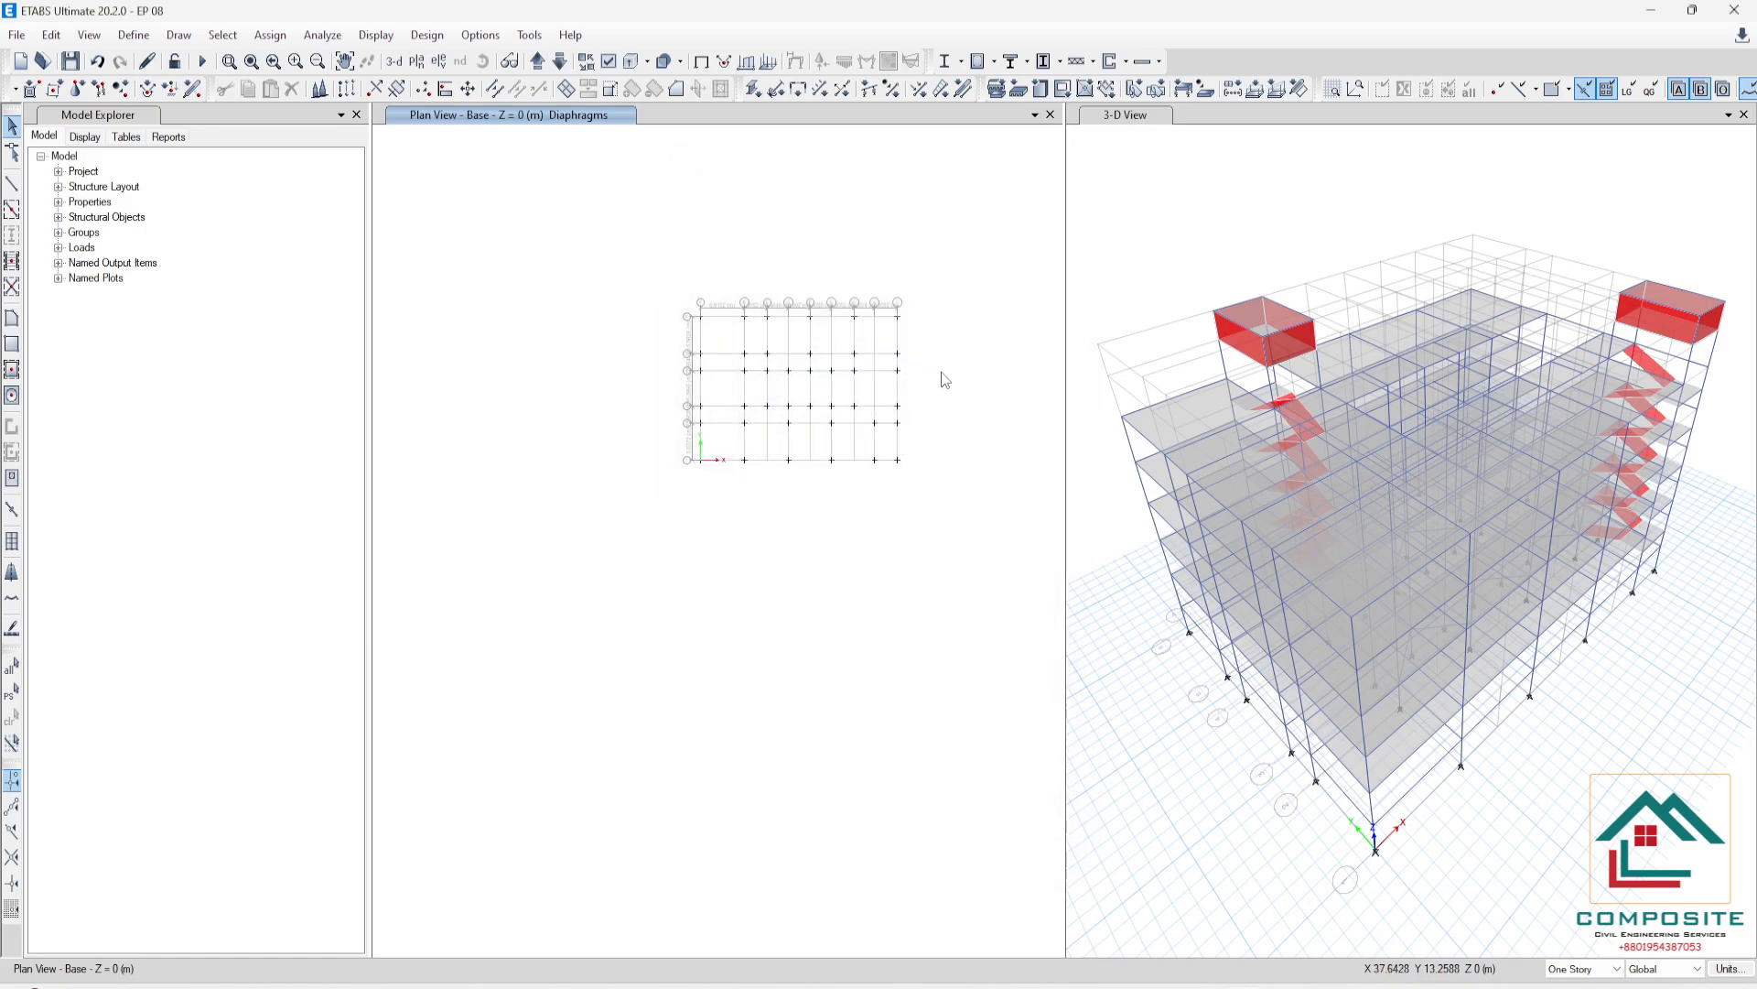
scroll(908, 361, up, 3)
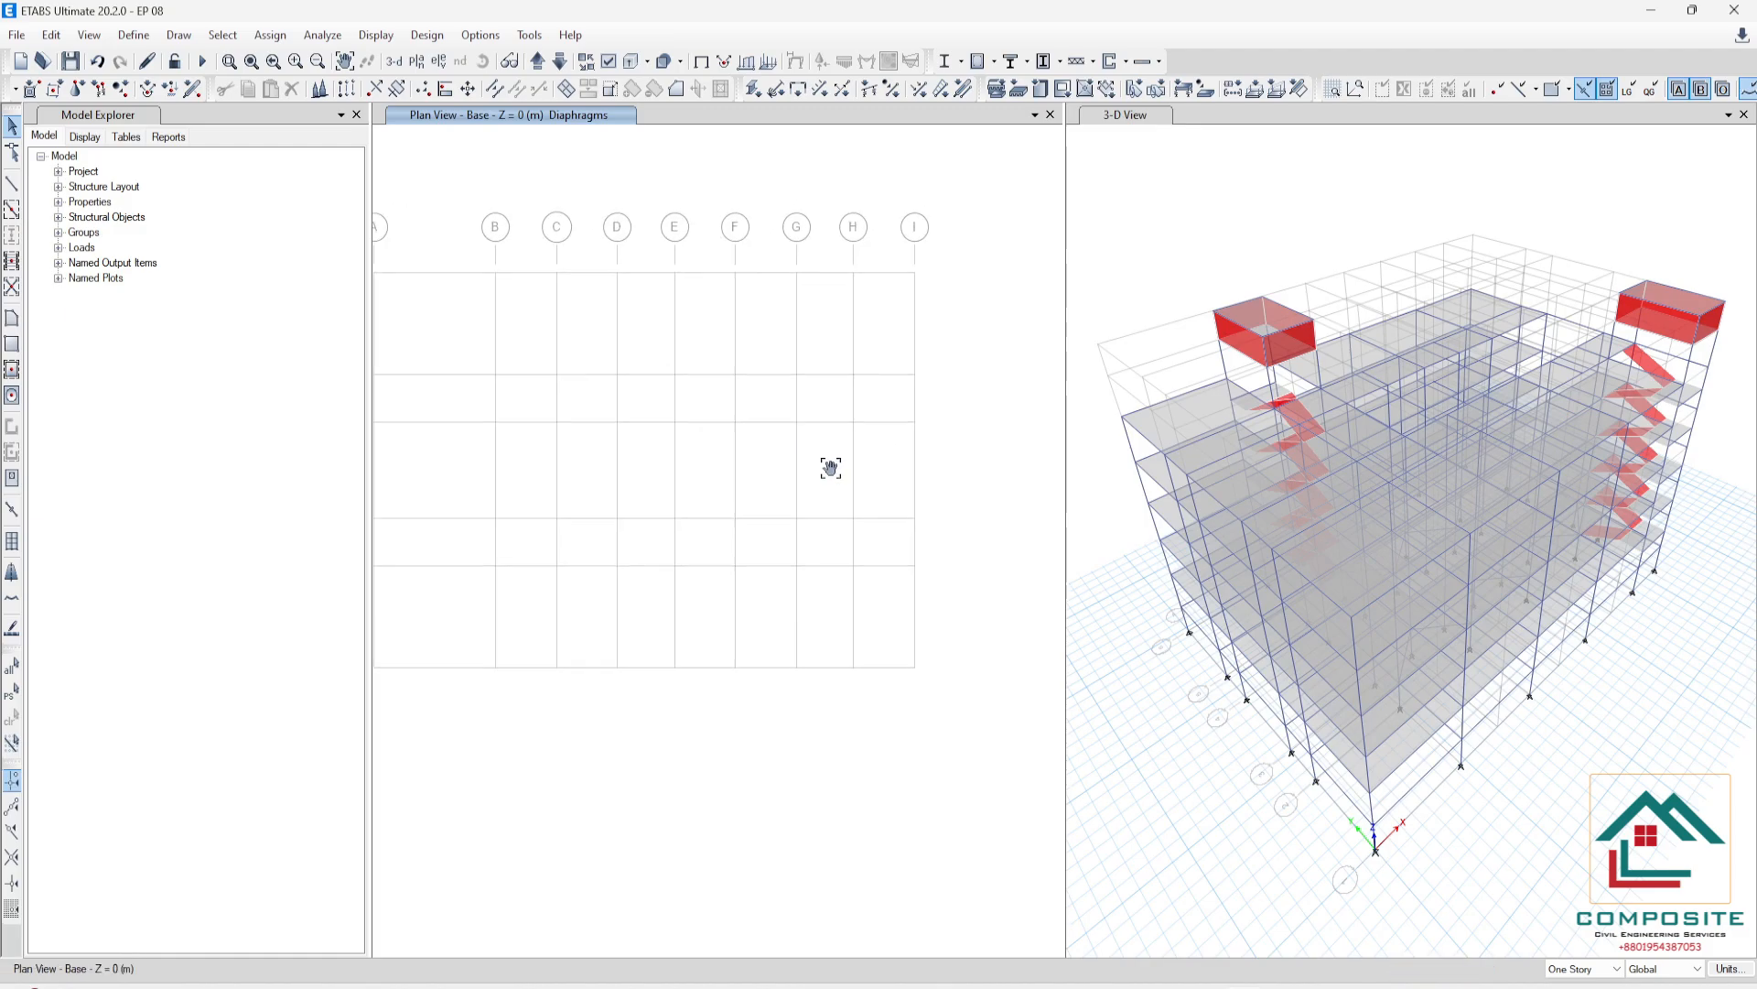
scroll(735, 450, down, 5)
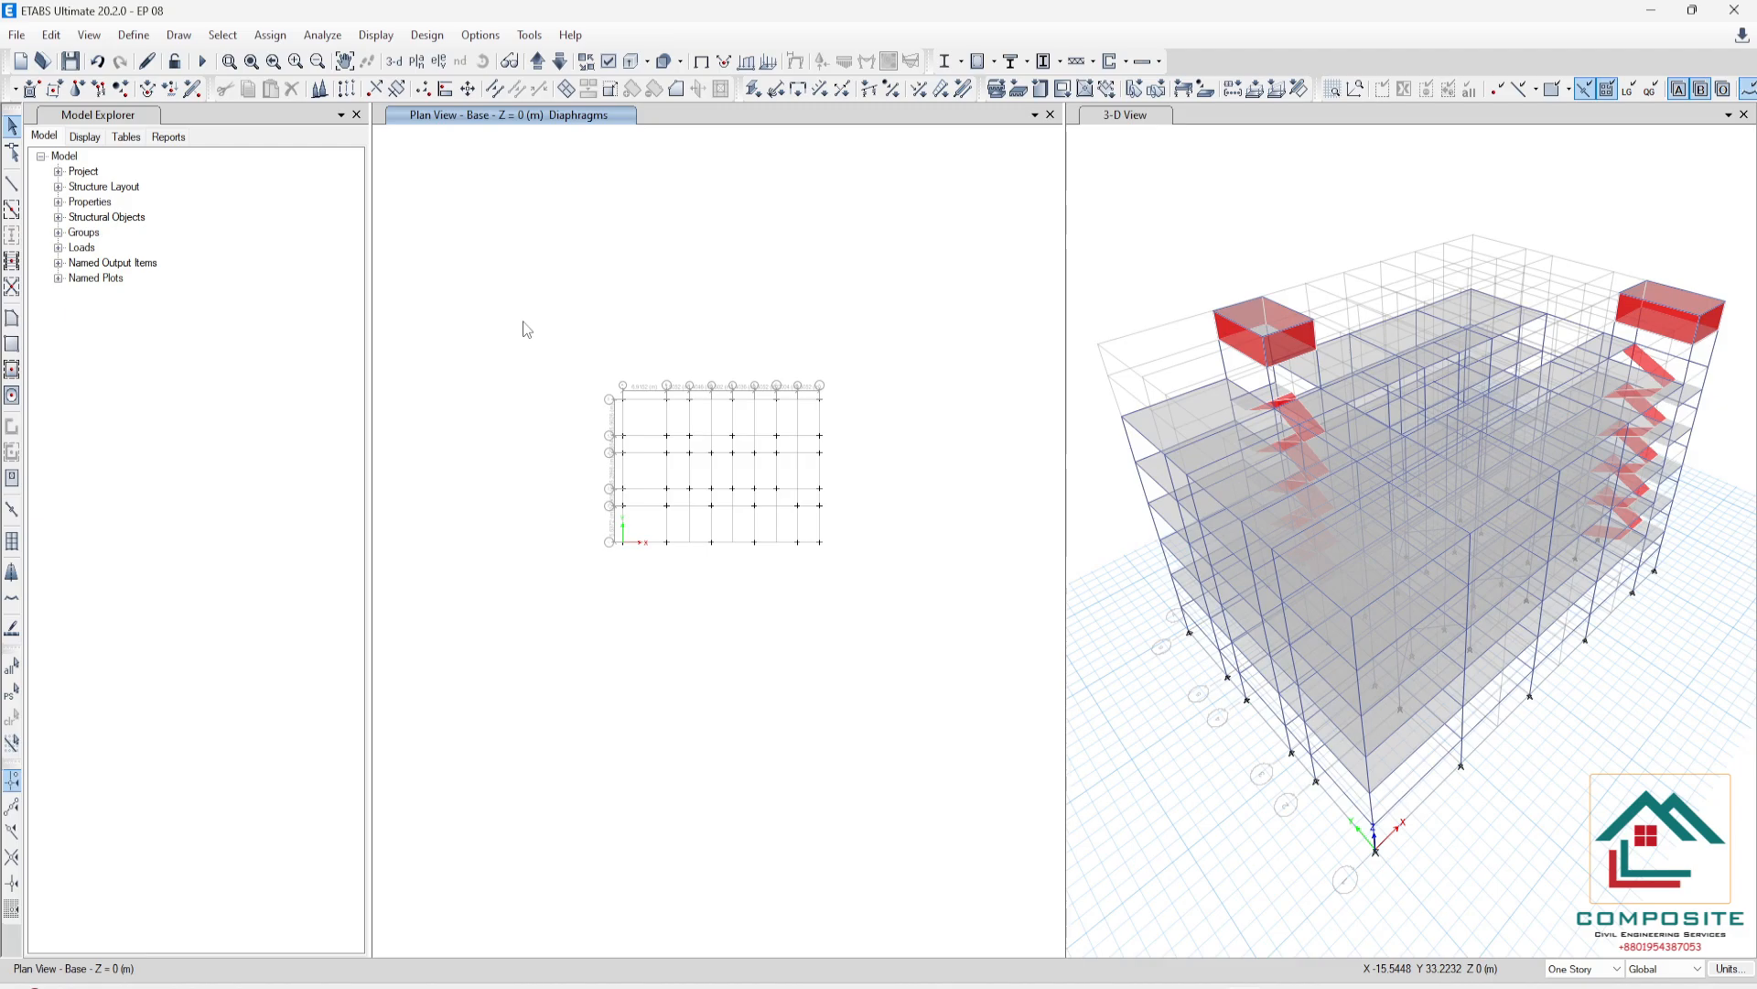
- Select all joints on the Base plan and assign fixed restraints, with all translations and rotations about X, Y and Z restrained
drag(527, 329, 965, 744)
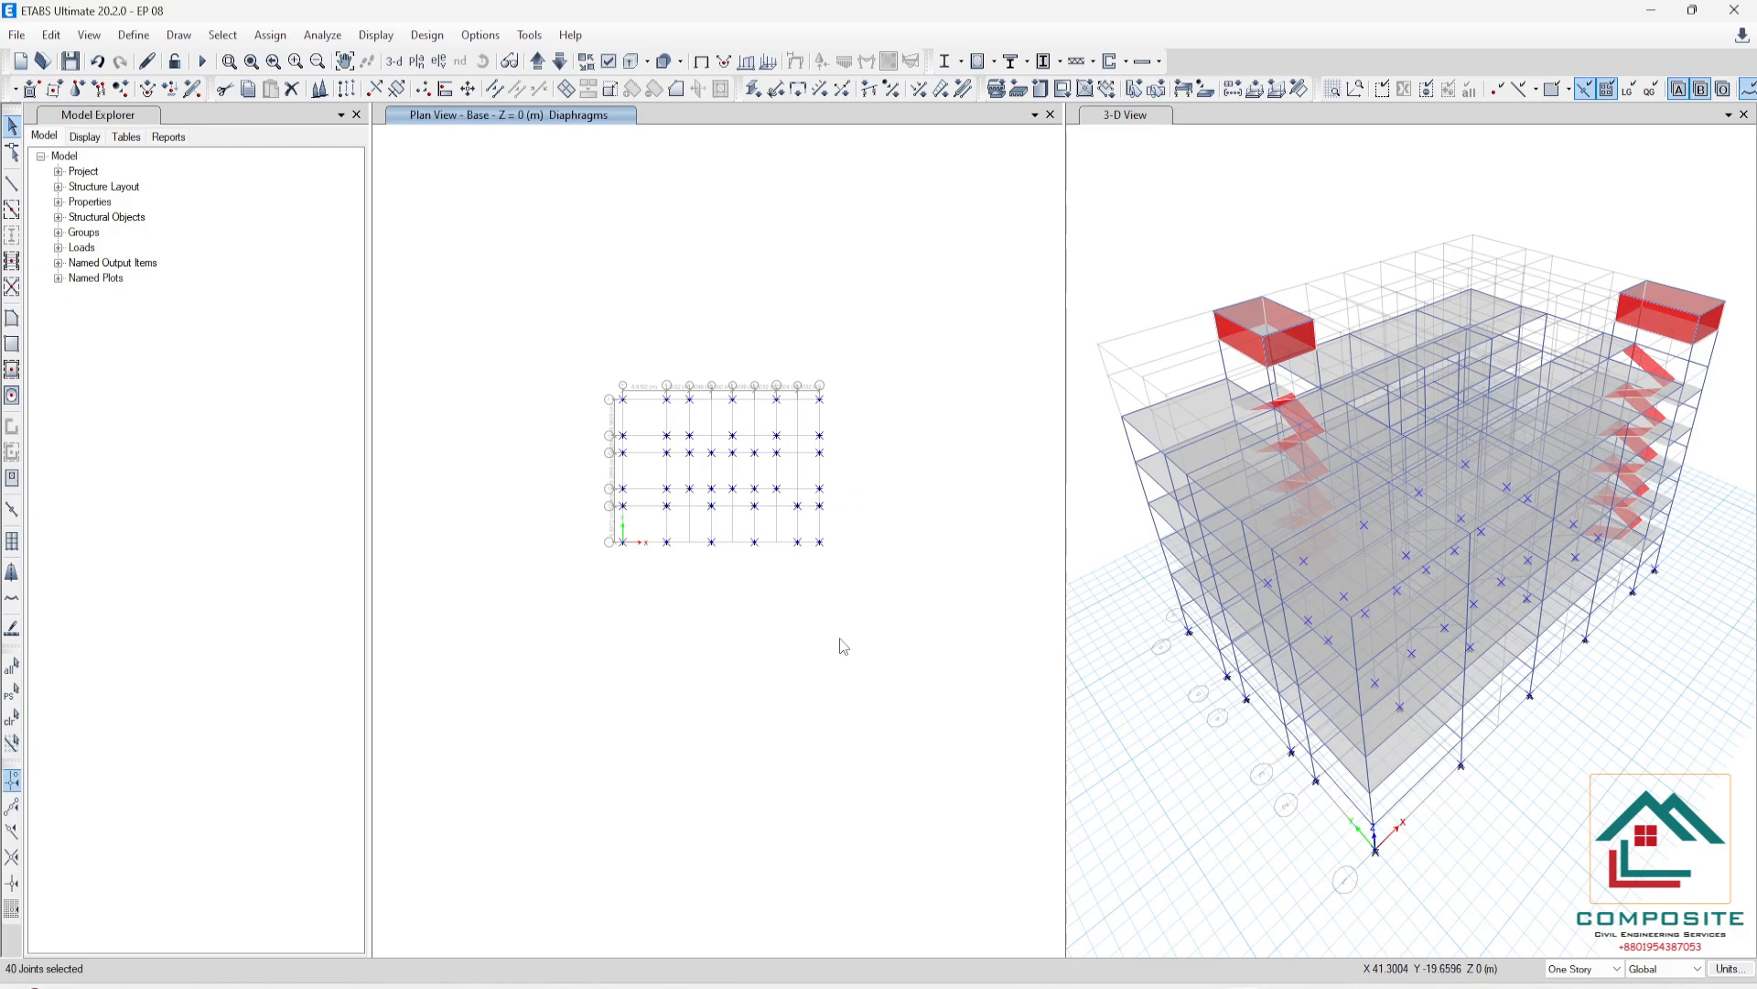
click(270, 35)
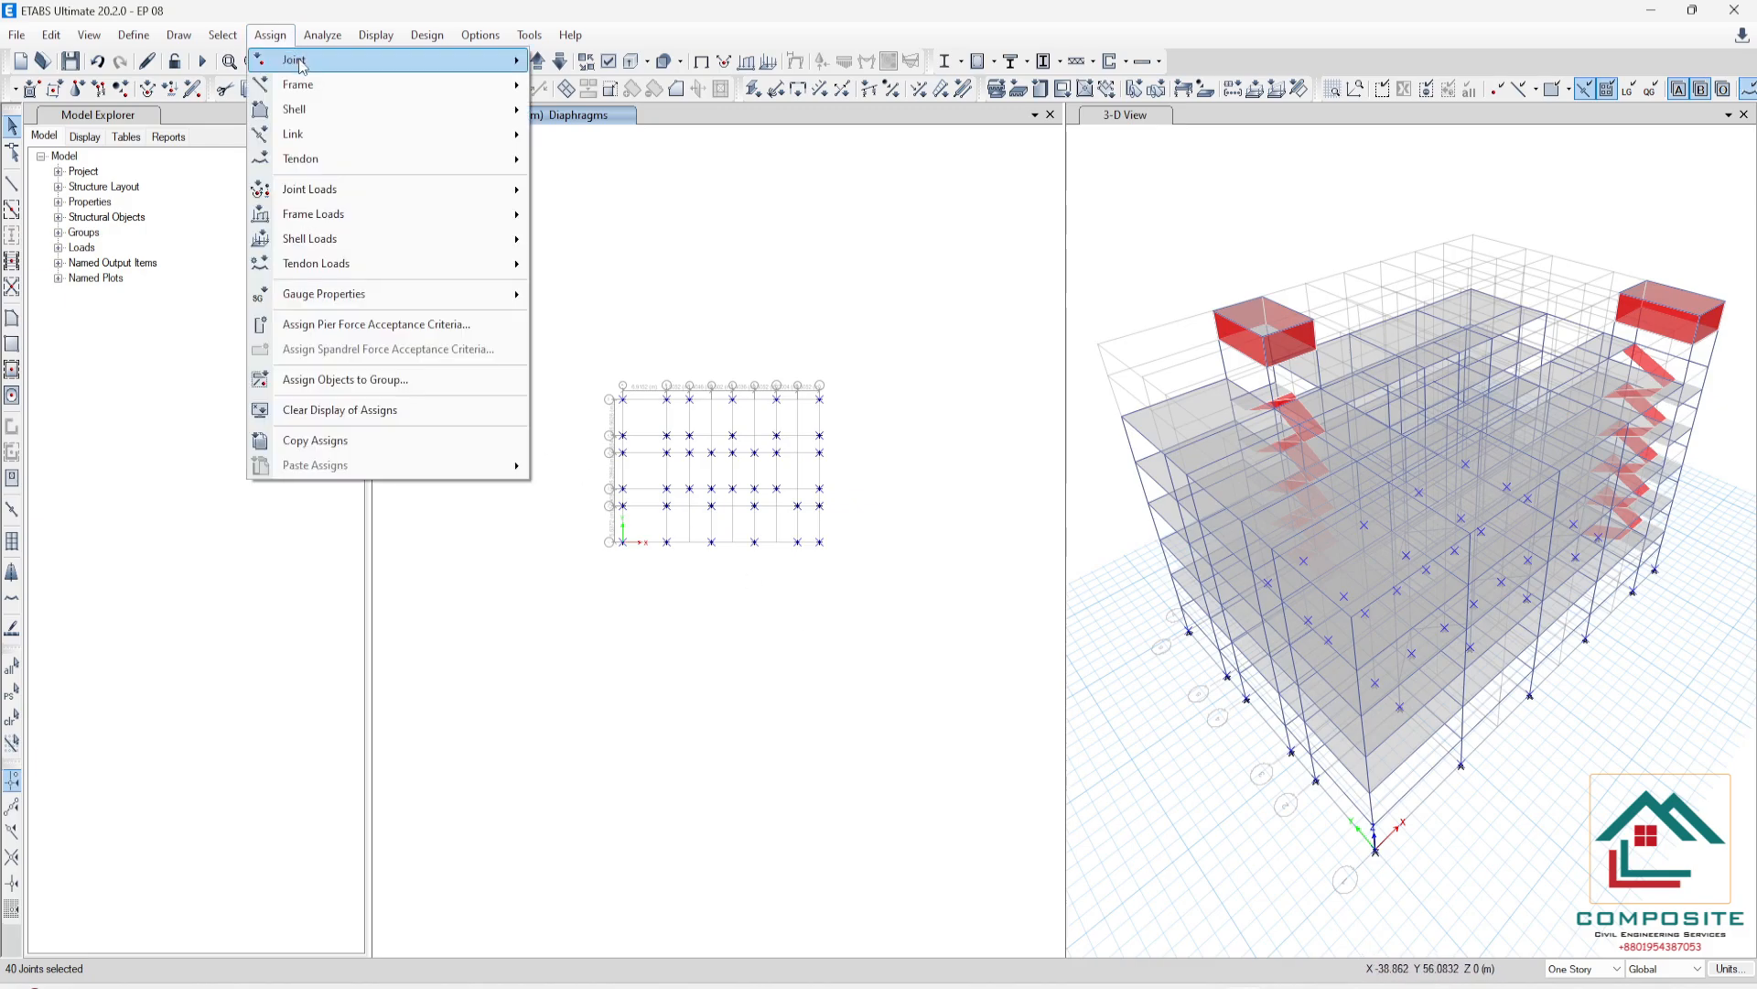
mouse_move(274, 59)
click(576, 59)
click(815, 564)
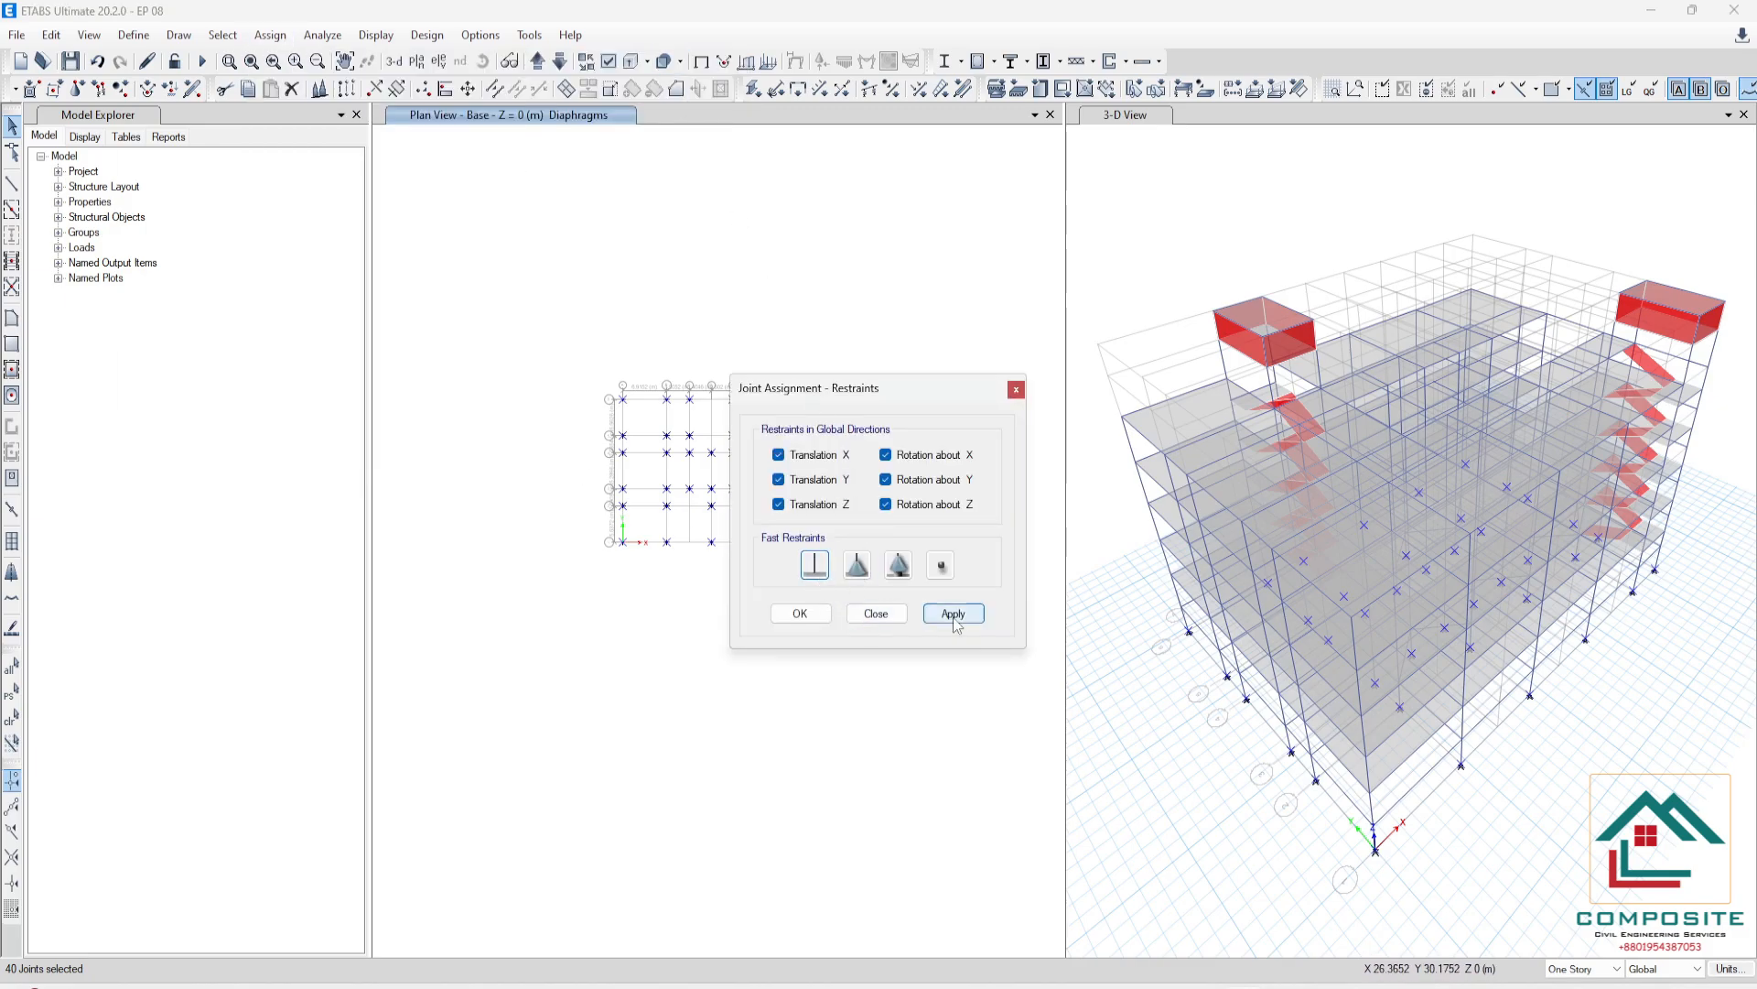
click(957, 615)
click(800, 614)
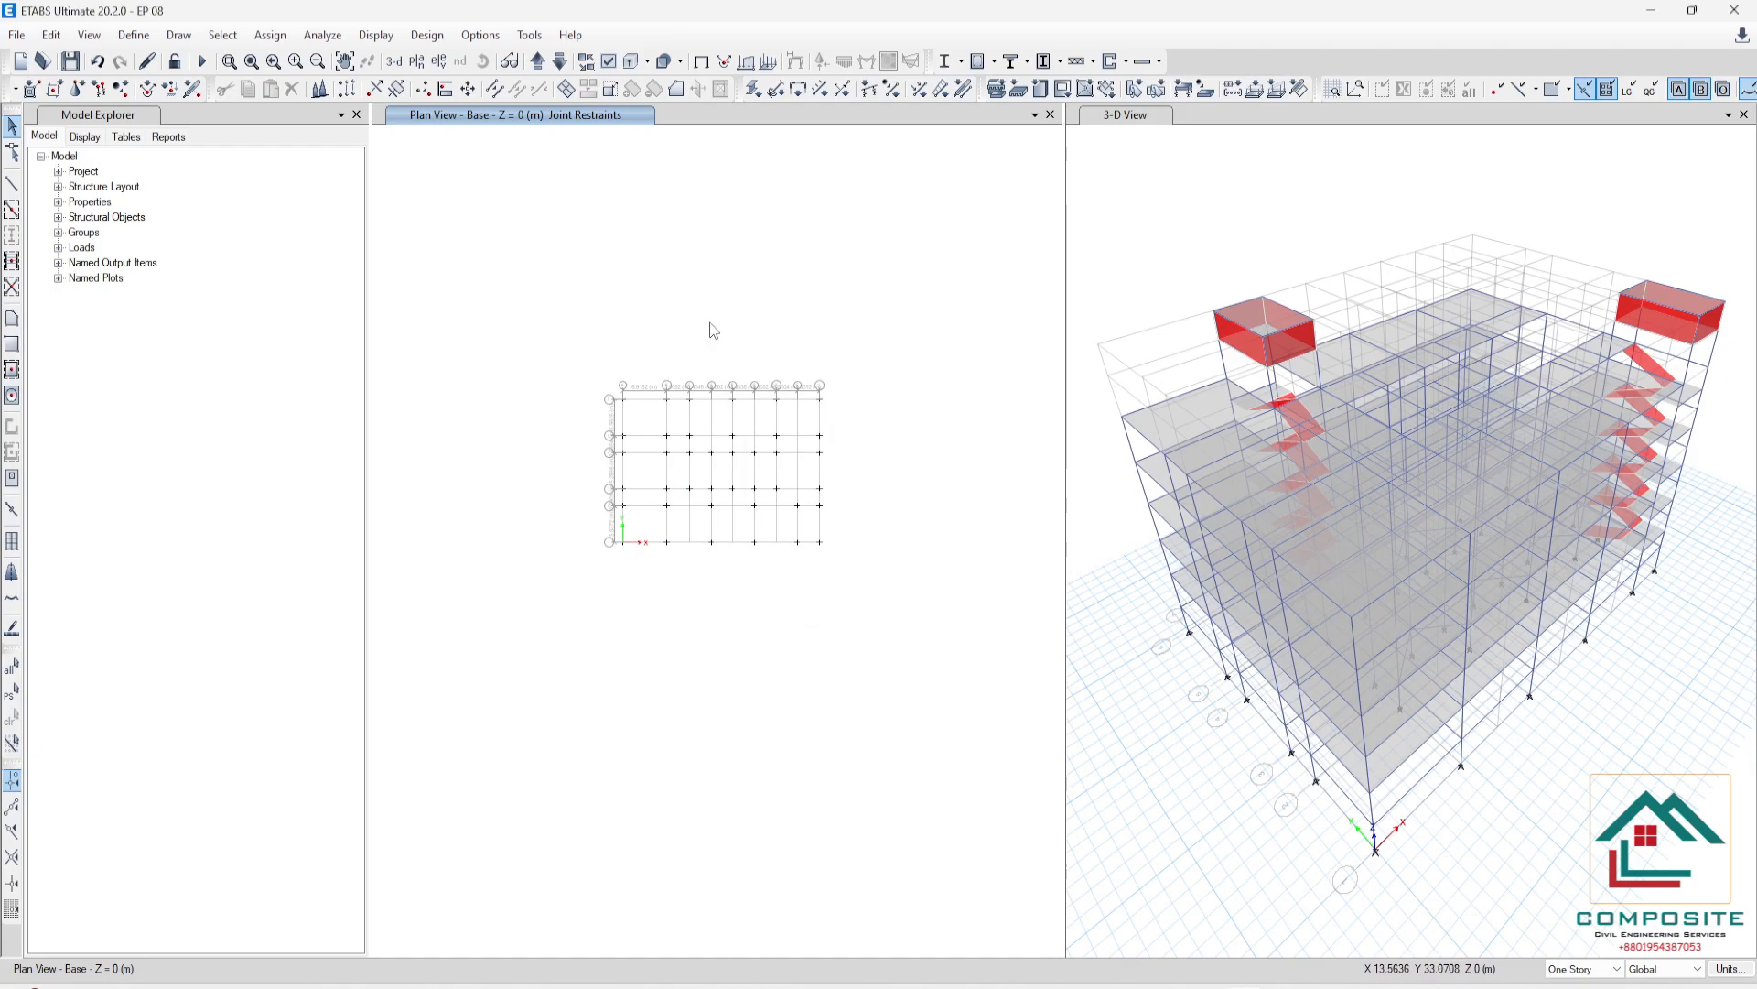
- Display the Story1 plan and consult the modelling checklist ETABS STEPS.png in the image viewer
click(540, 66)
click(538, 62)
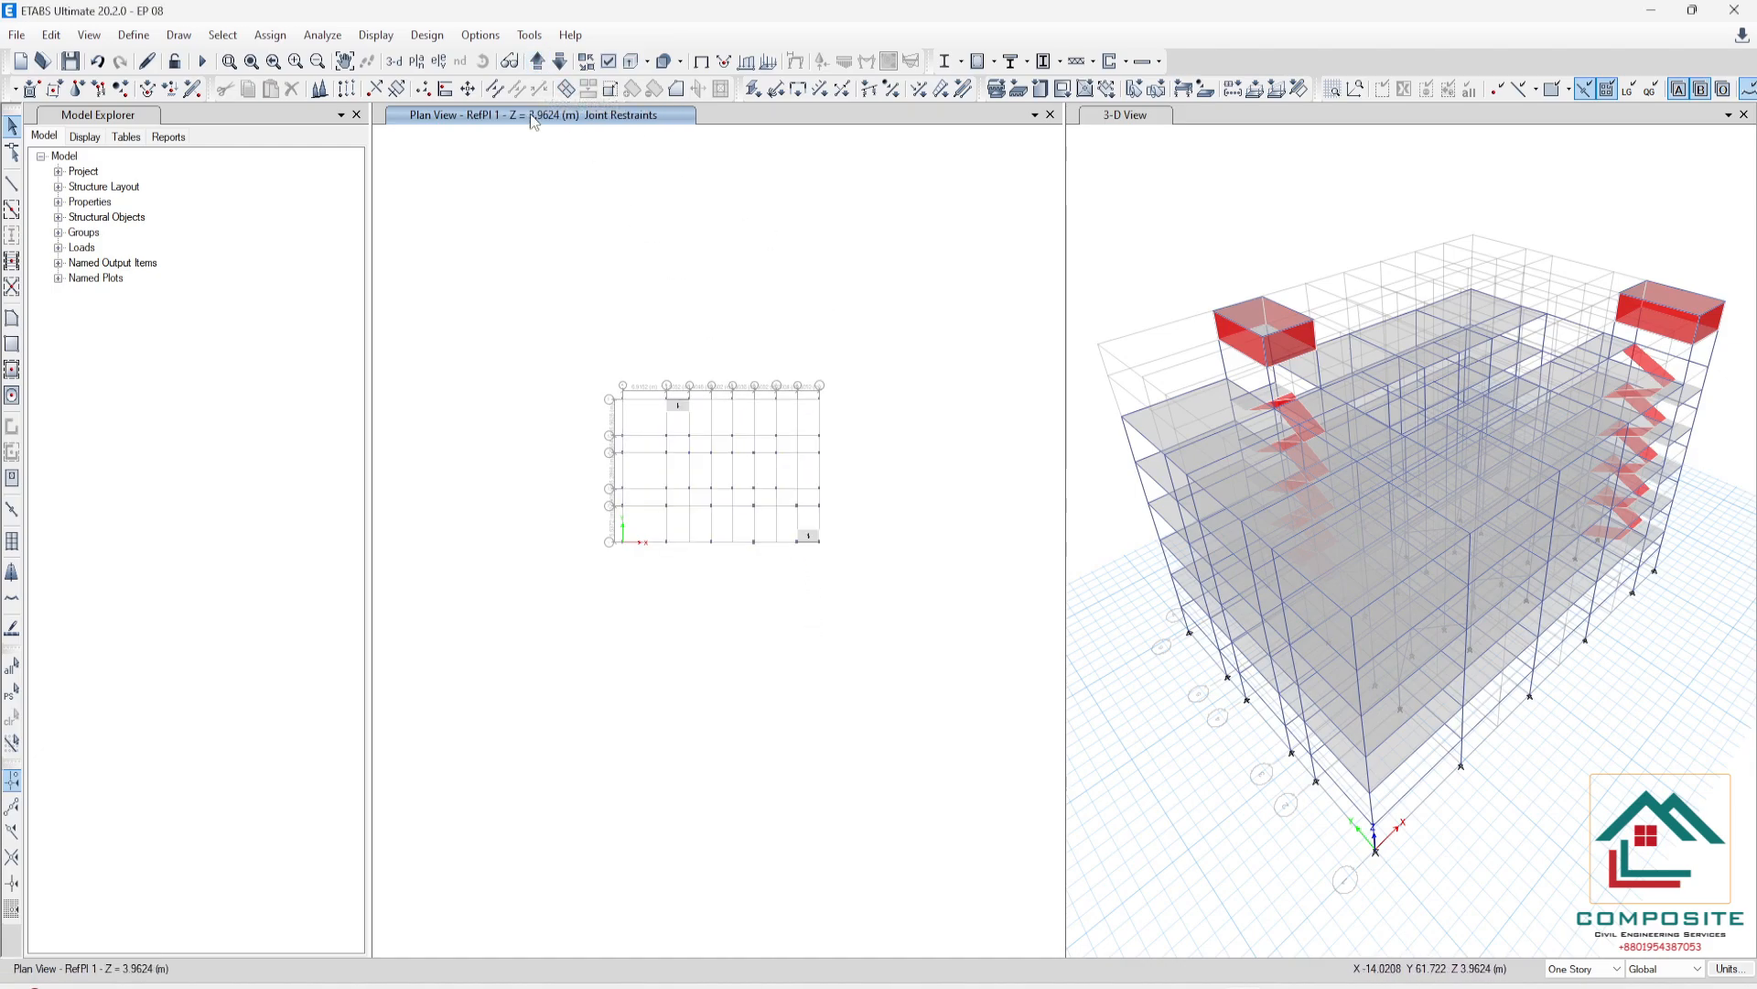
scroll(720, 432, up, 4)
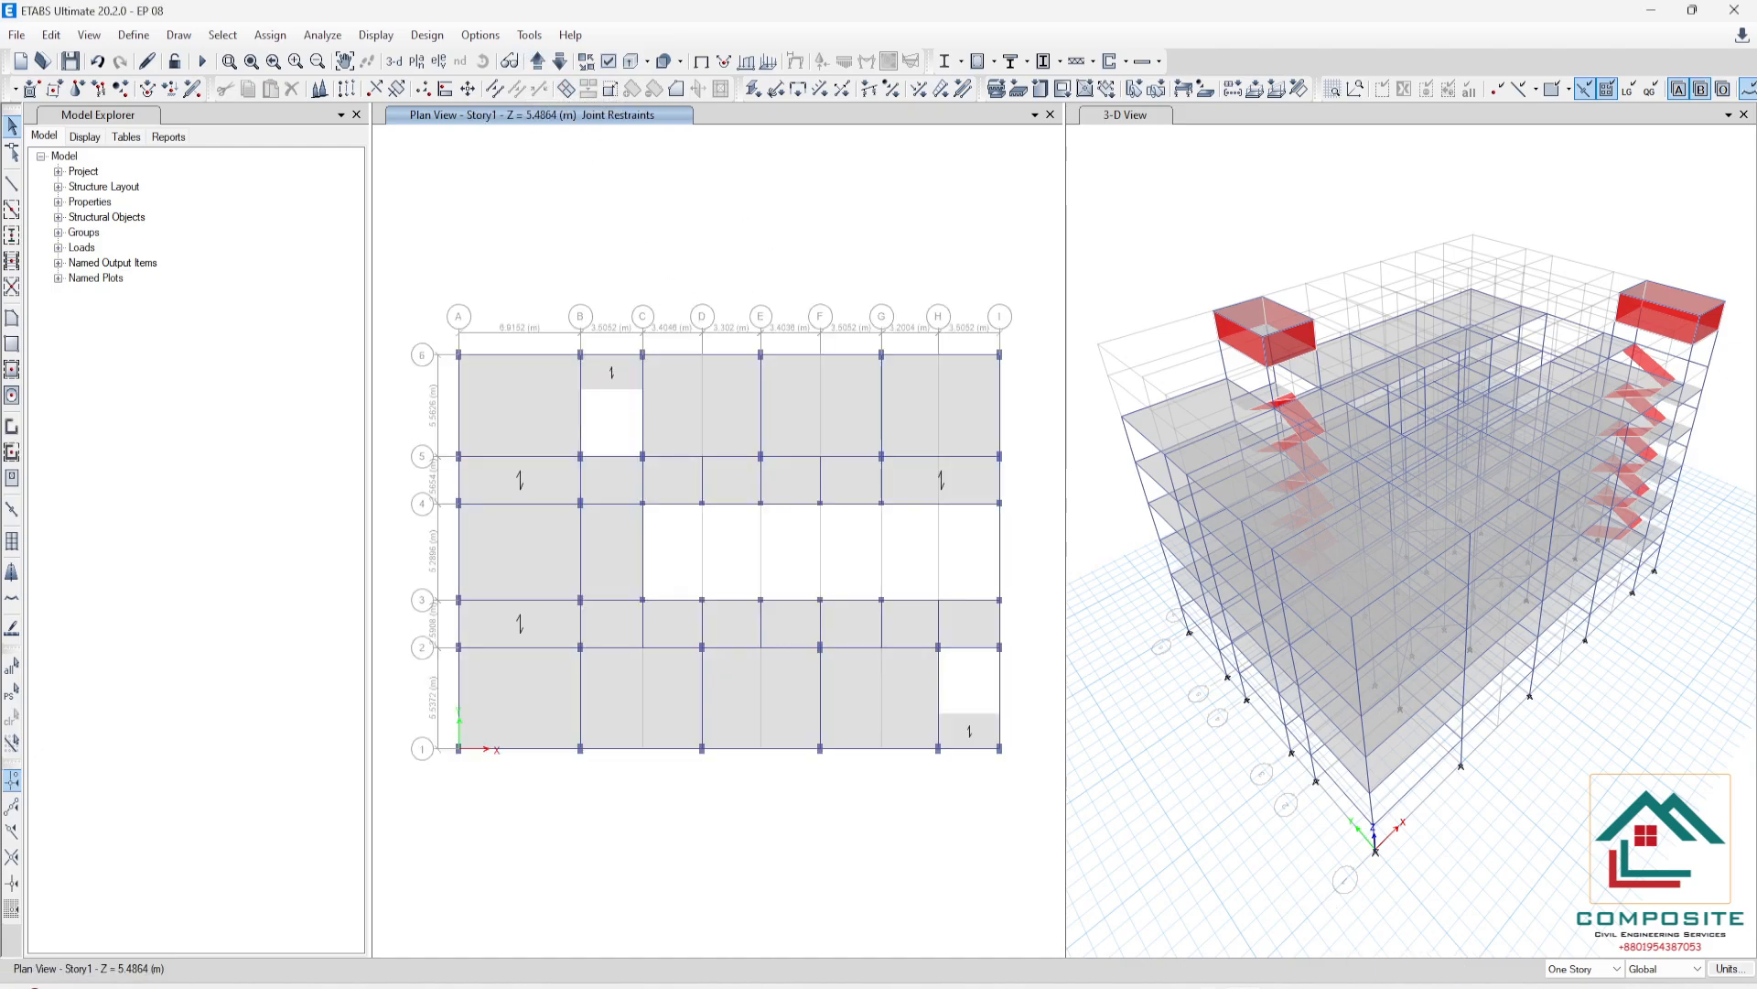
click(1020, 987)
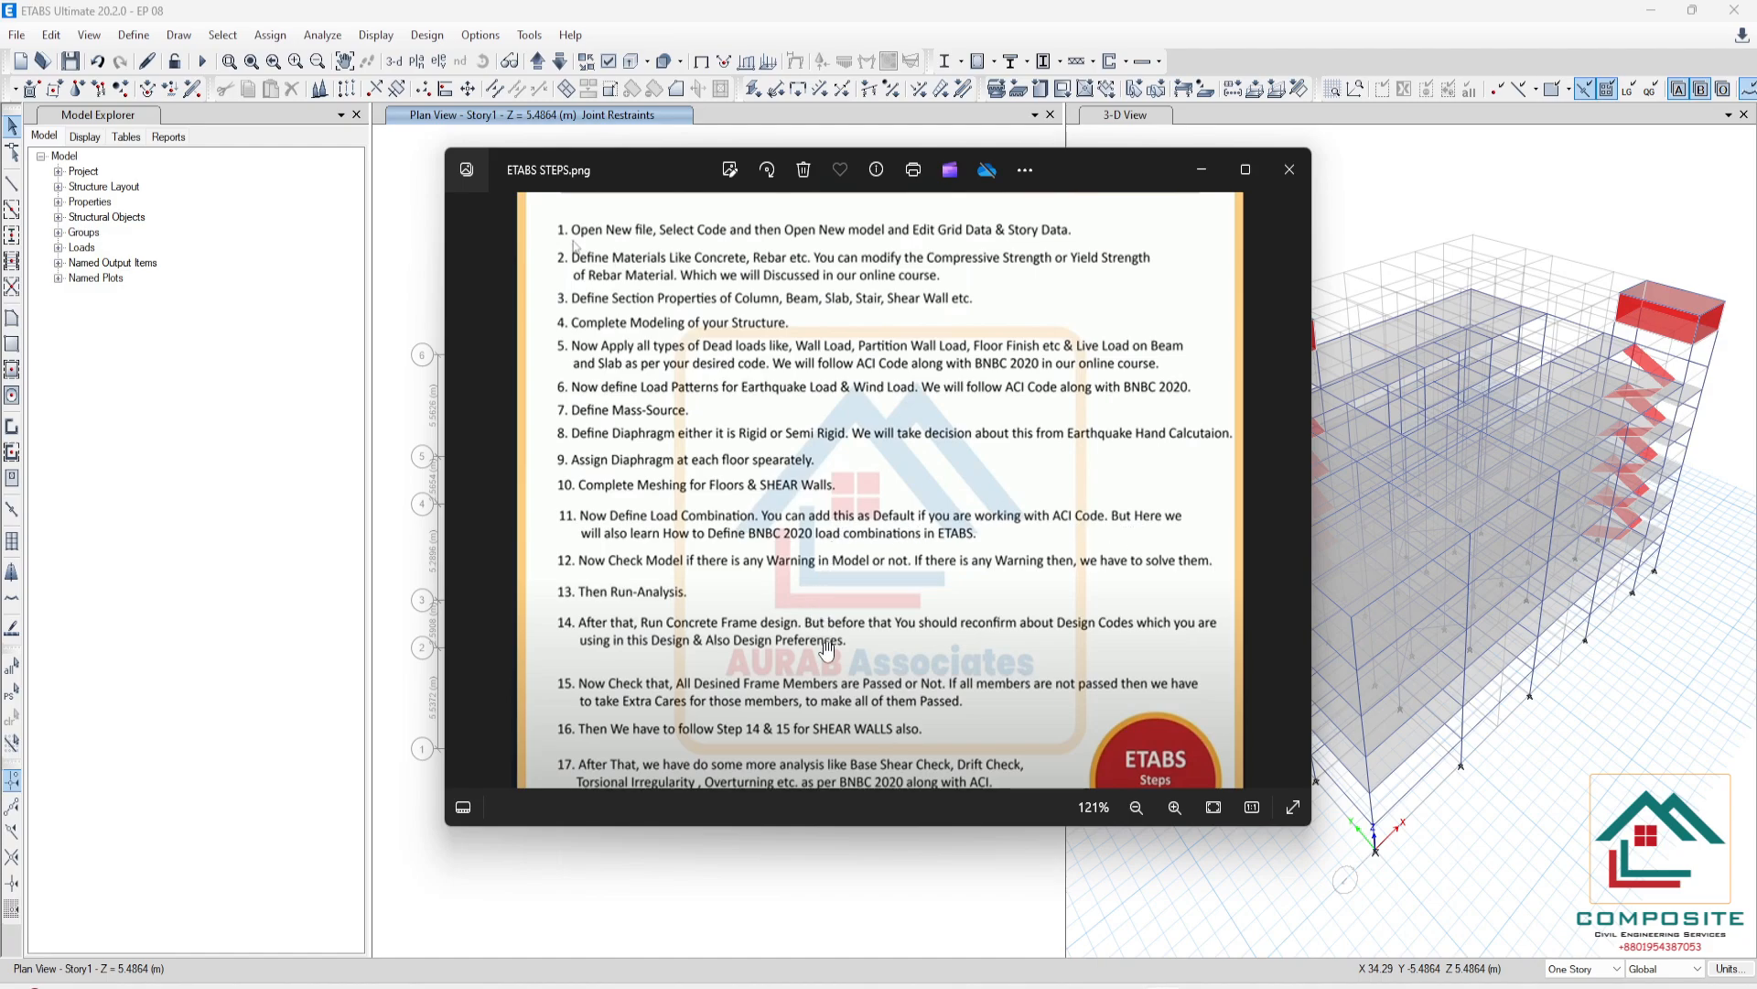
click(1202, 169)
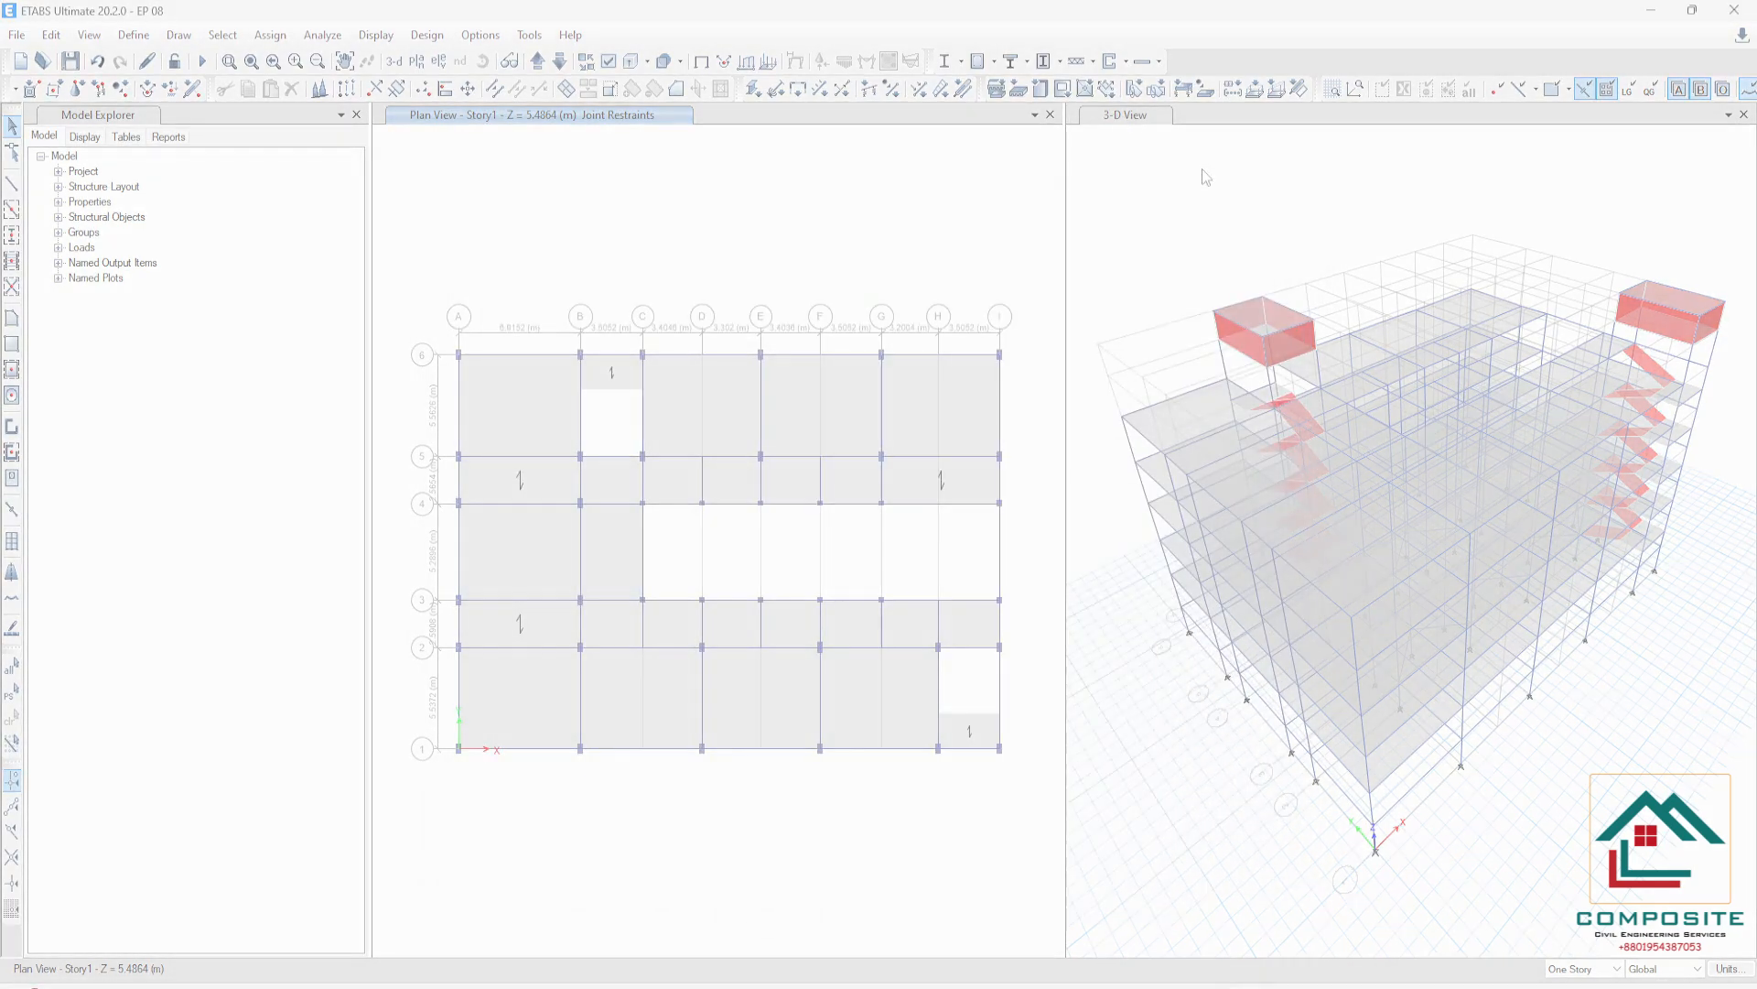